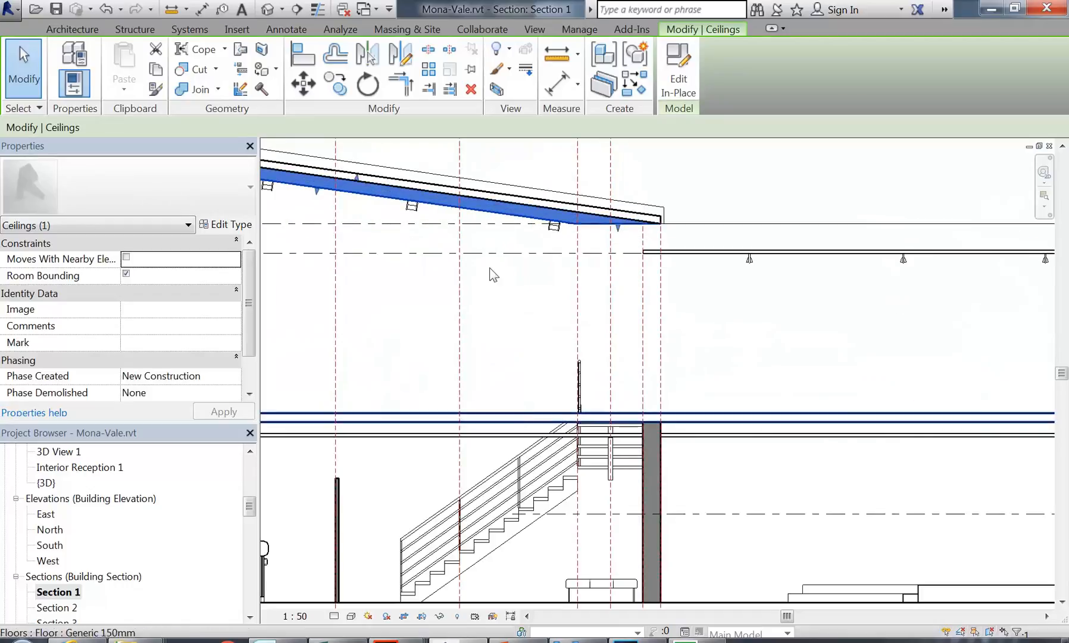
Step: Select the ceilings below Level 1 in the section to compare the left and right ceiling areas
{"action": "left_click", "coordinate": [515, 358]}
{"action": "scroll", "coordinate": [516, 358], "scroll_direction": "down", "scroll_amount": 3}
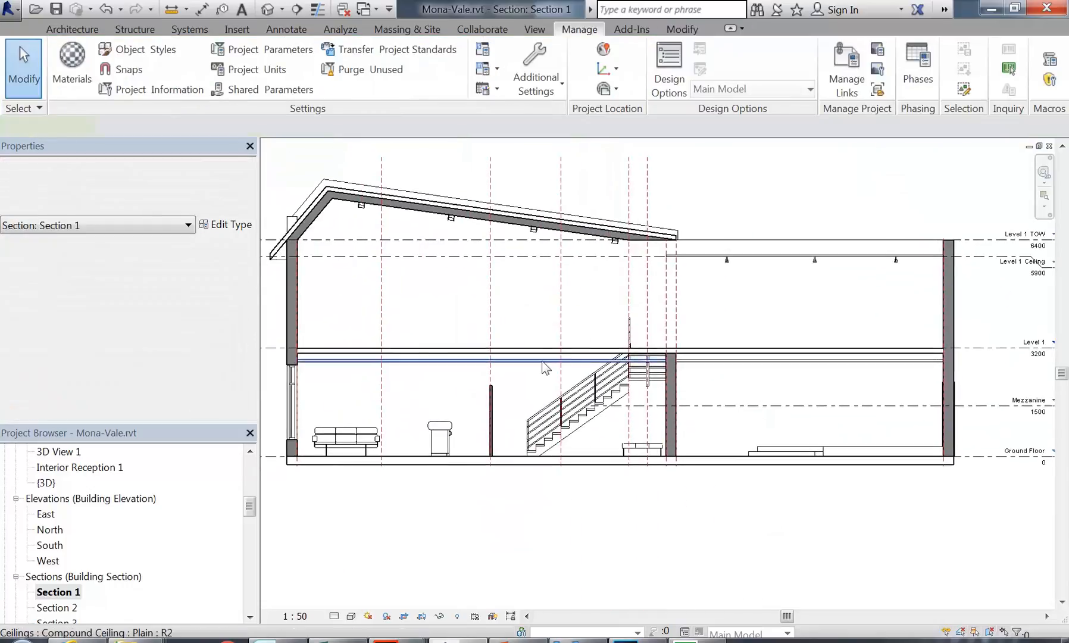
{"action": "left_click", "coordinate": [544, 369]}
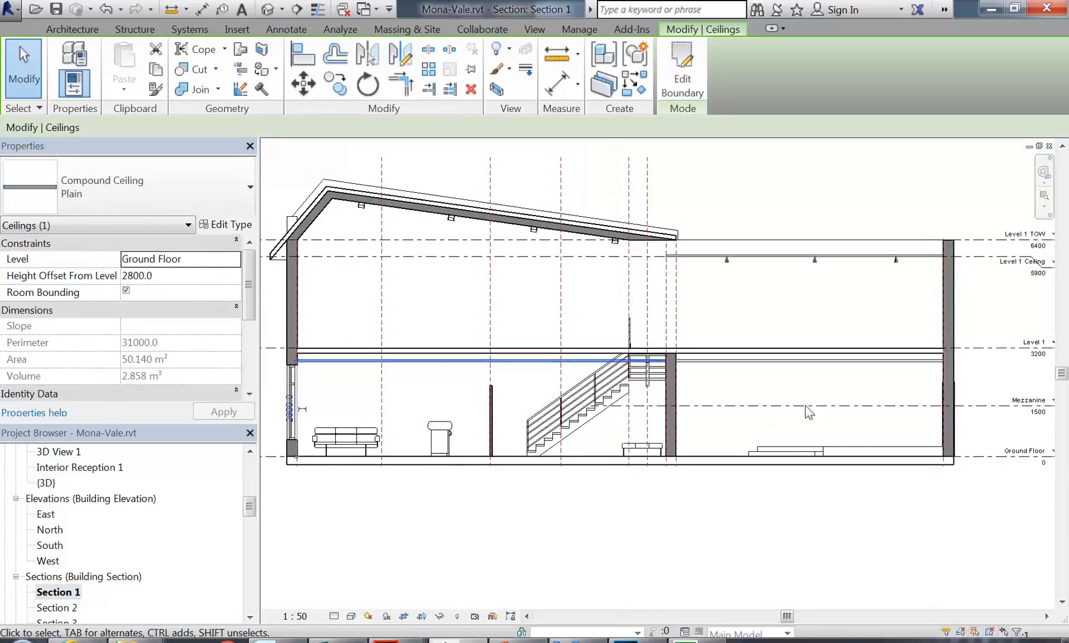
{"action": "left_click", "coordinate": [756, 361]}
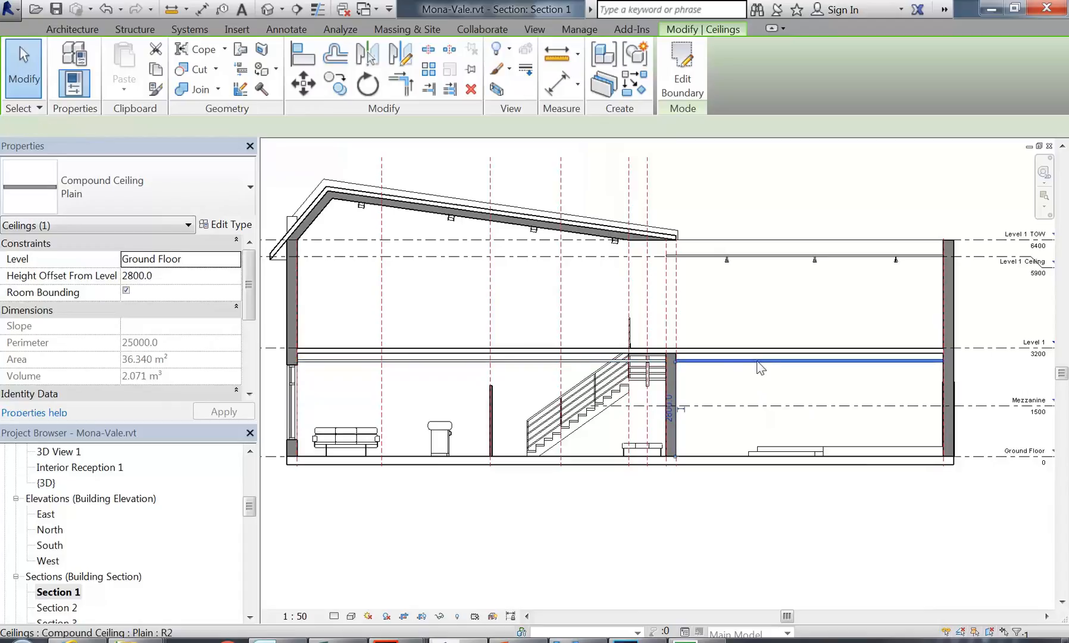
{"action": "left_click", "coordinate": [522, 361]}
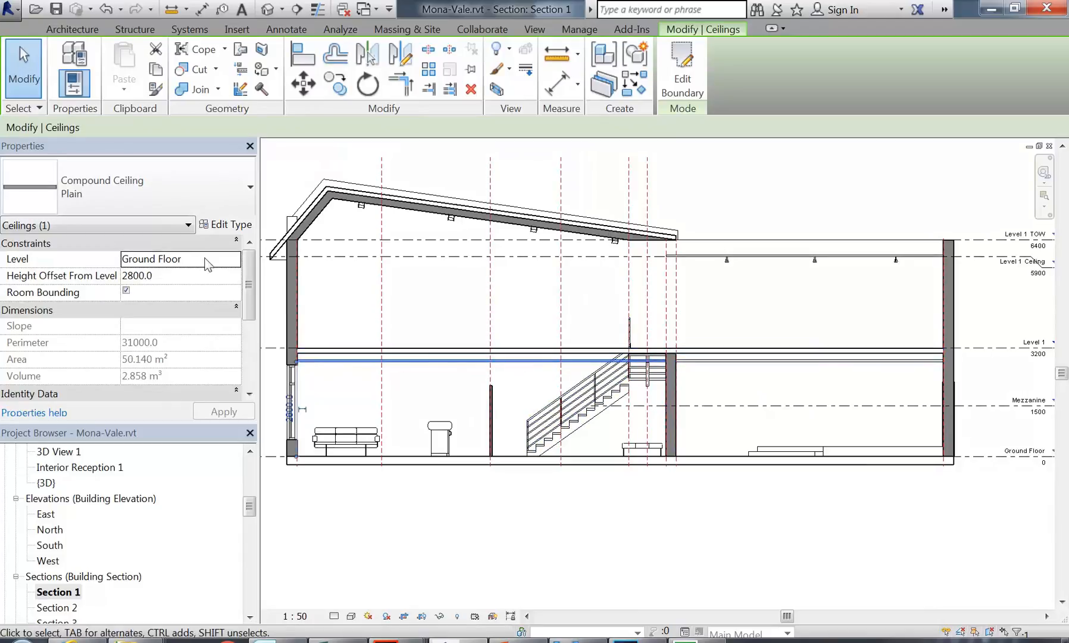
{"action": "left_click", "coordinate": [398, 308]}
{"action": "middle_click_drag", "start_coordinate": [396, 316], "coordinate": [477, 313]}
{"action": "scroll", "coordinate": [470, 309], "scroll_direction": "down", "scroll_amount": 2}
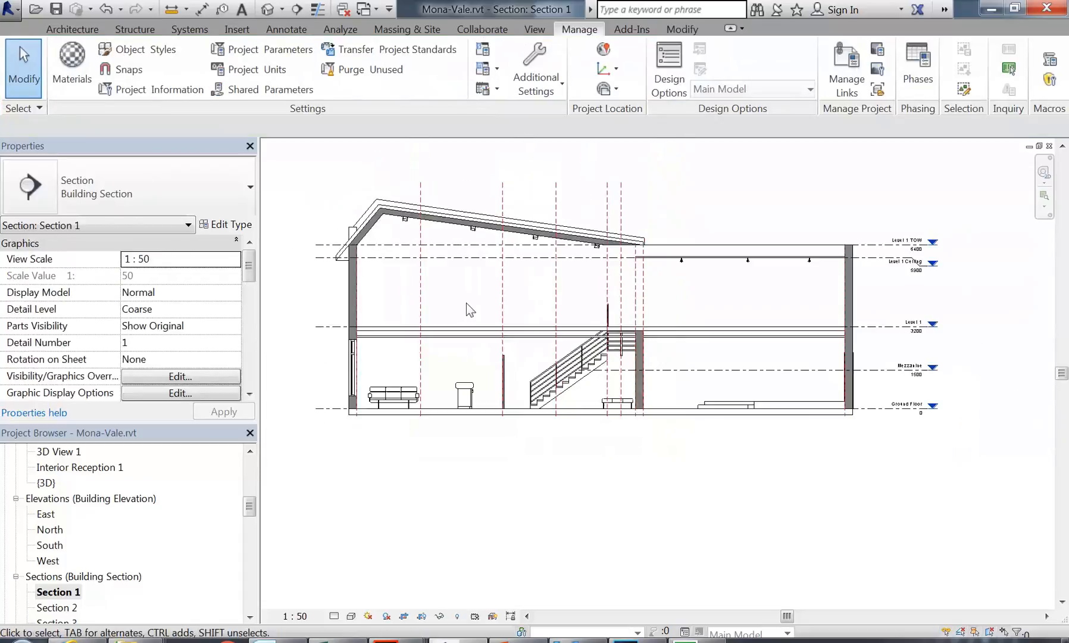
{"action": "left_click", "coordinate": [455, 337]}
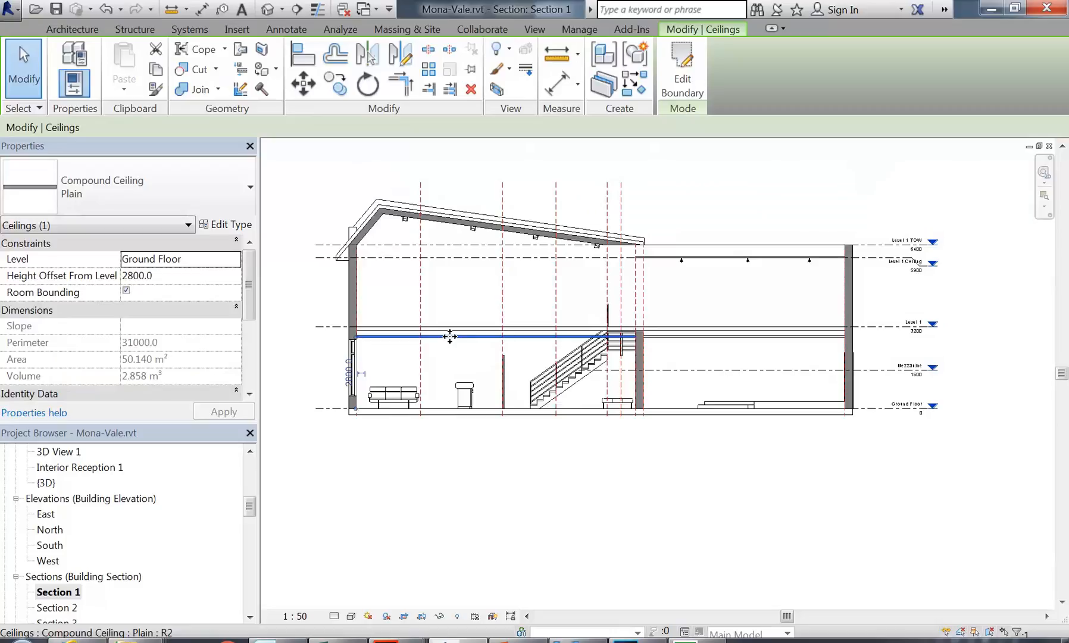
Step: Check the ground-floor ceiling's height offset and the Level 1 floor above it
{"action": "scroll", "coordinate": [446, 360], "scroll_direction": "up", "scroll_amount": 3}
{"action": "scroll", "coordinate": [270, 361], "scroll_direction": "up", "scroll_amount": 2}
{"action": "left_click", "coordinate": [167, 277]}
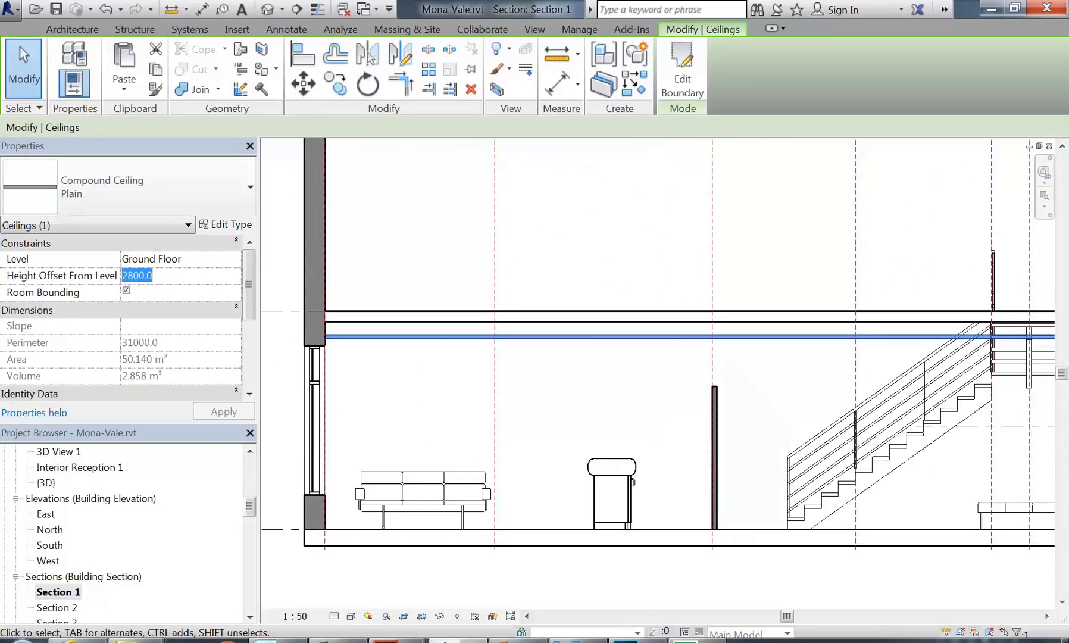
{"action": "left_click", "coordinate": [417, 246]}
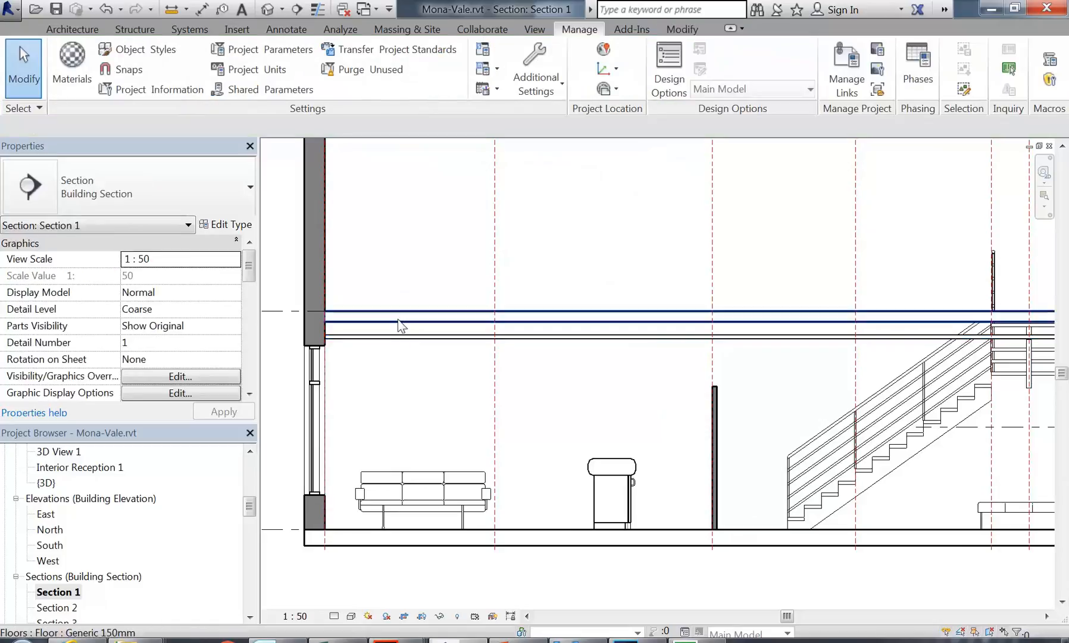
{"action": "left_click", "coordinate": [399, 325]}
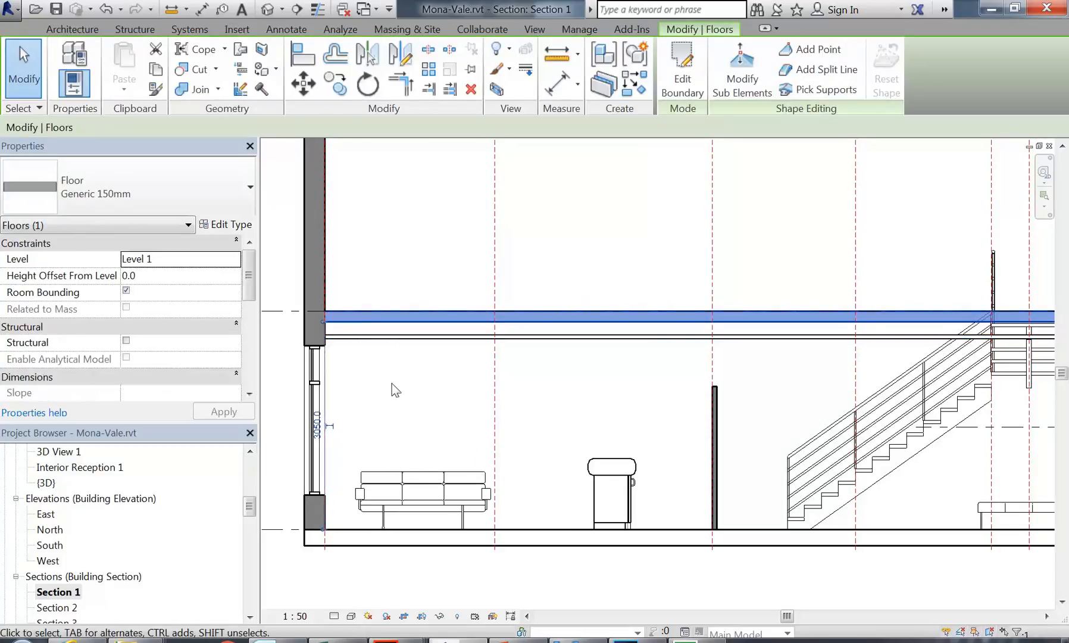
{"action": "left_click", "coordinate": [392, 383]}
{"action": "scroll", "coordinate": [357, 333], "scroll_direction": "up", "scroll_amount": 2}
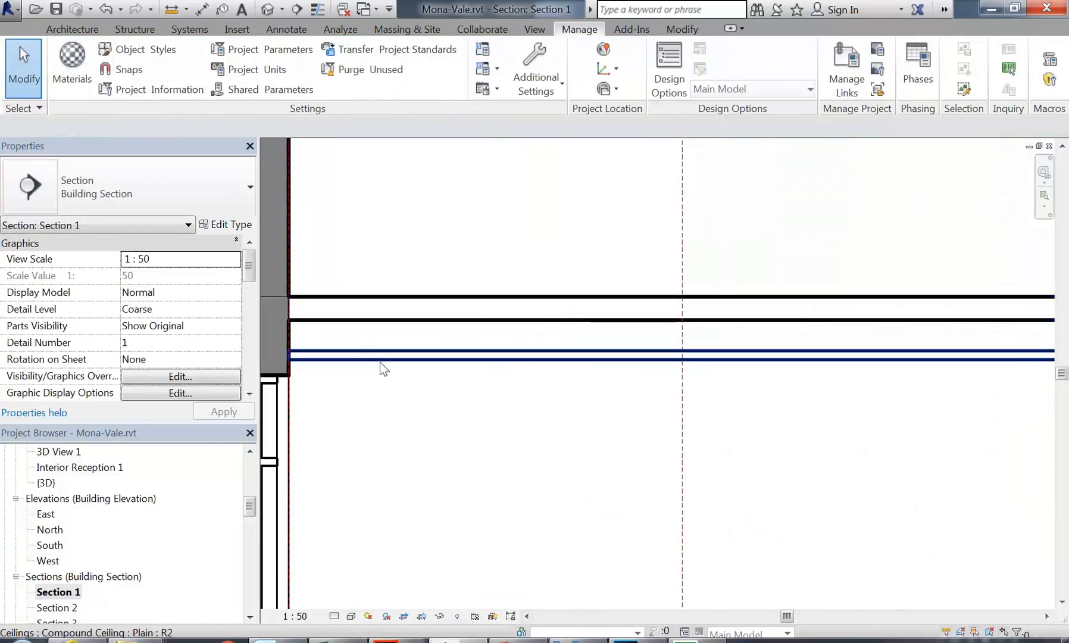
{"action": "left_click", "coordinate": [379, 359]}
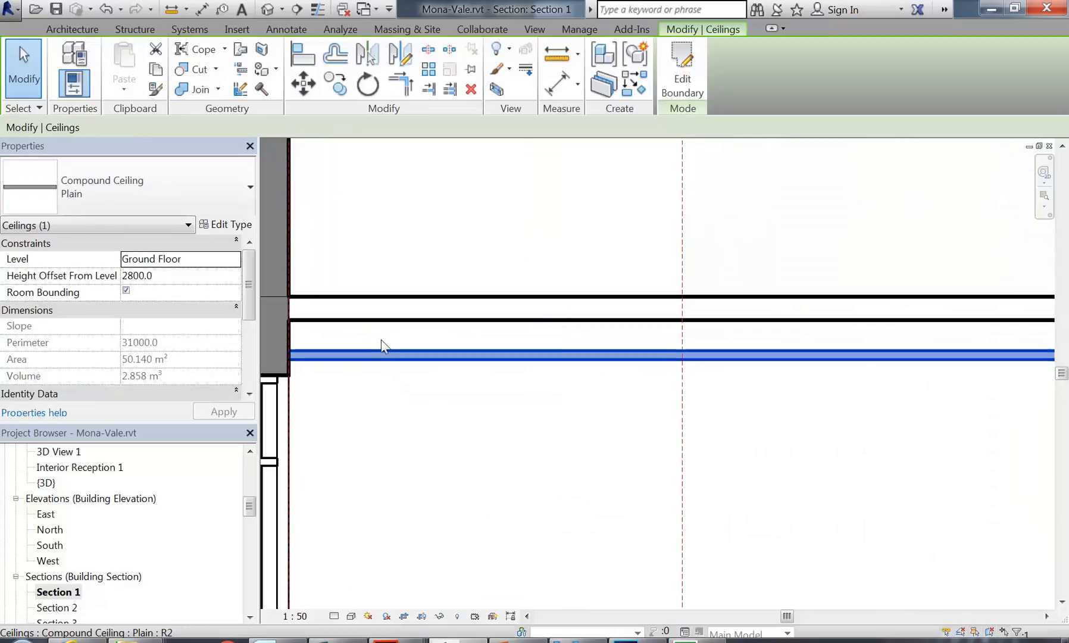
{"action": "left_click", "coordinate": [406, 225]}
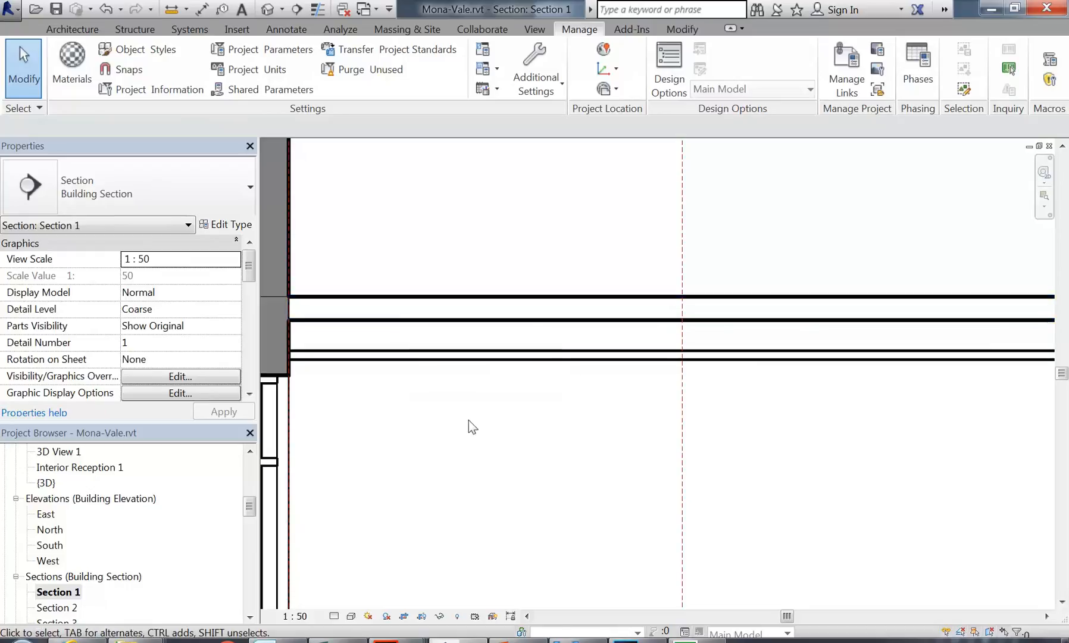
Step: Pan around the section and inspect the compound ceiling under Level 1
{"action": "scroll", "coordinate": [468, 419], "scroll_direction": "down", "scroll_amount": 3}
{"action": "middle_click_drag", "start_coordinate": [796, 442], "coordinate": [572, 394]}
{"action": "scroll", "coordinate": [497, 392], "scroll_direction": "down", "scroll_amount": 2}
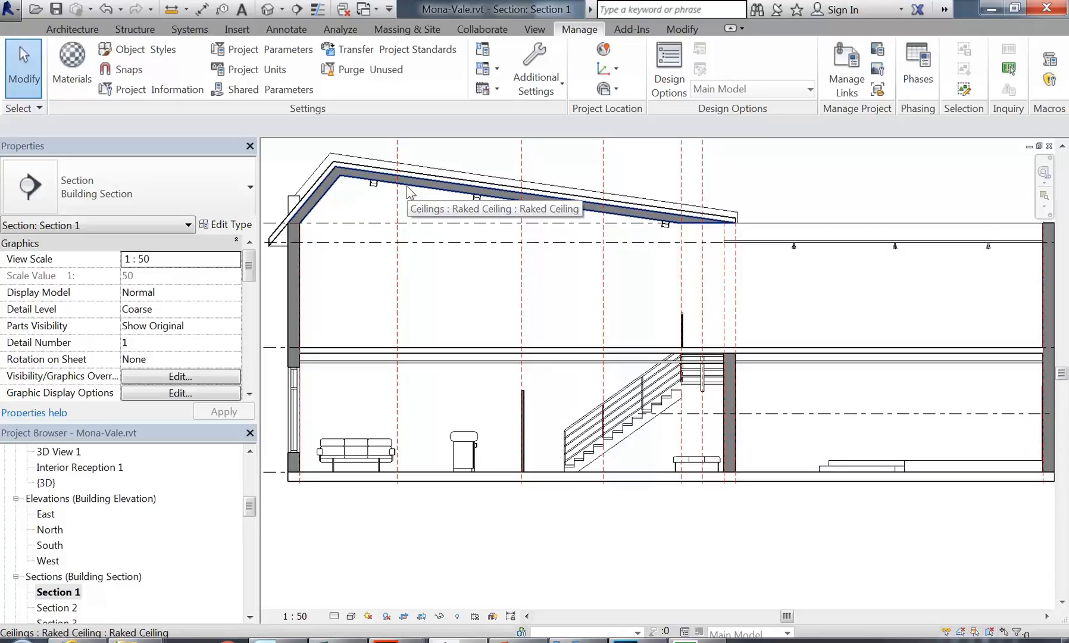
{"action": "middle_click_drag", "start_coordinate": [458, 310], "coordinate": [472, 338]}
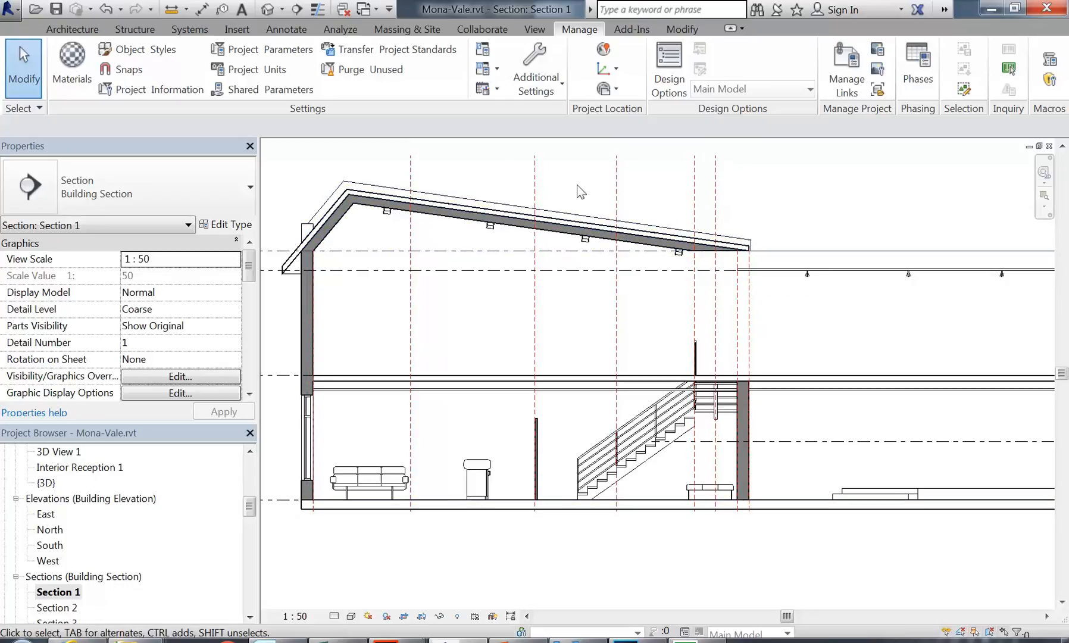
{"action": "scroll", "coordinate": [577, 184], "scroll_direction": "down", "scroll_amount": 2}
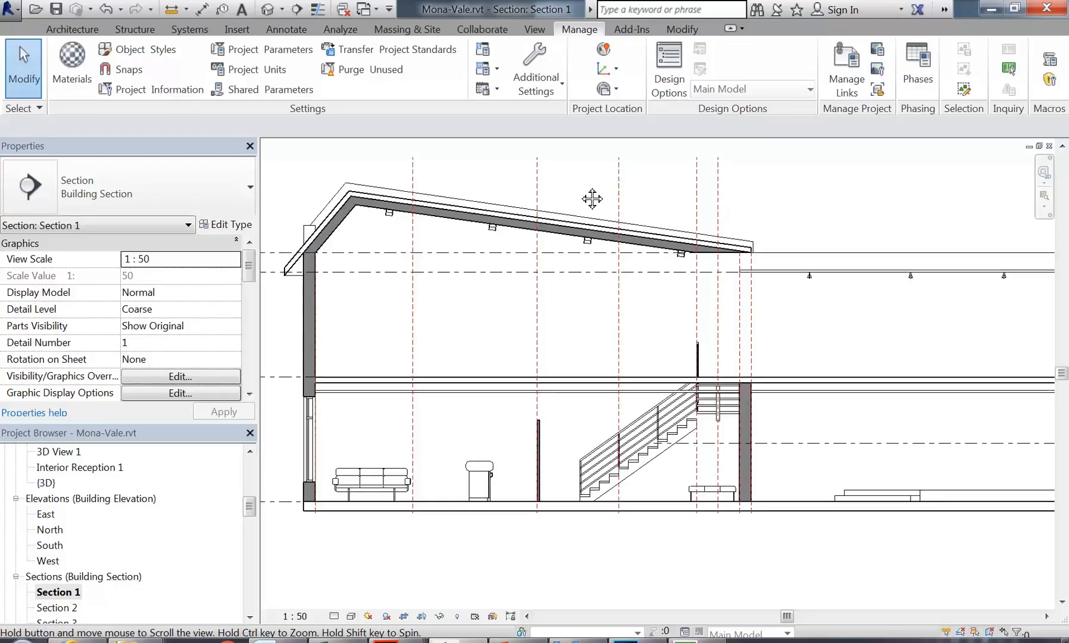
{"action": "middle_click_drag", "start_coordinate": [578, 186], "coordinate": [566, 192]}
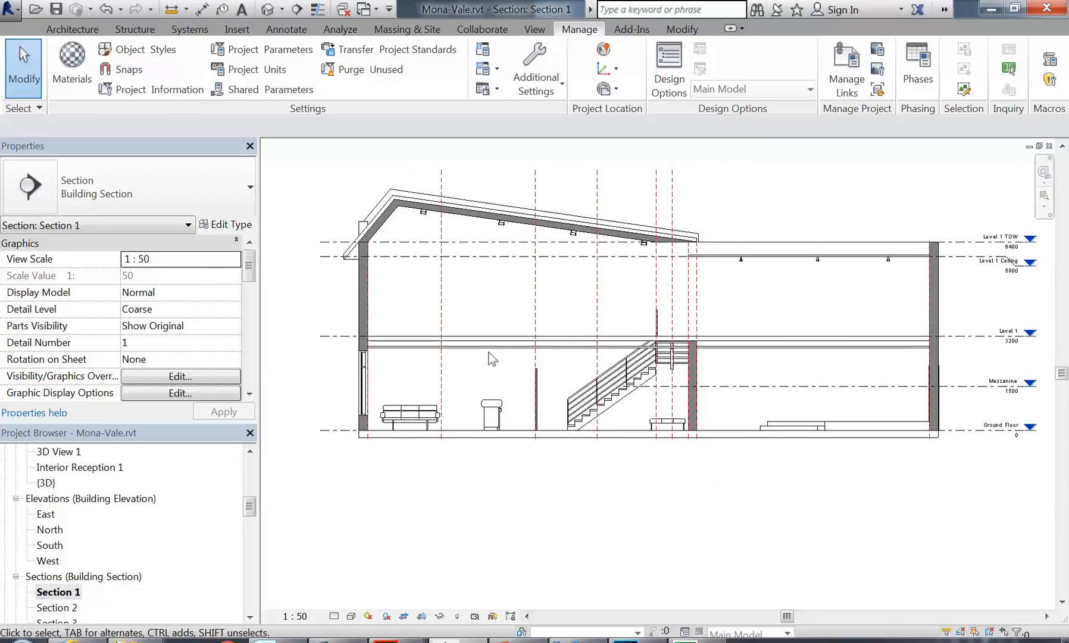
{"action": "scroll", "coordinate": [642, 357], "scroll_direction": "up", "scroll_amount": 4}
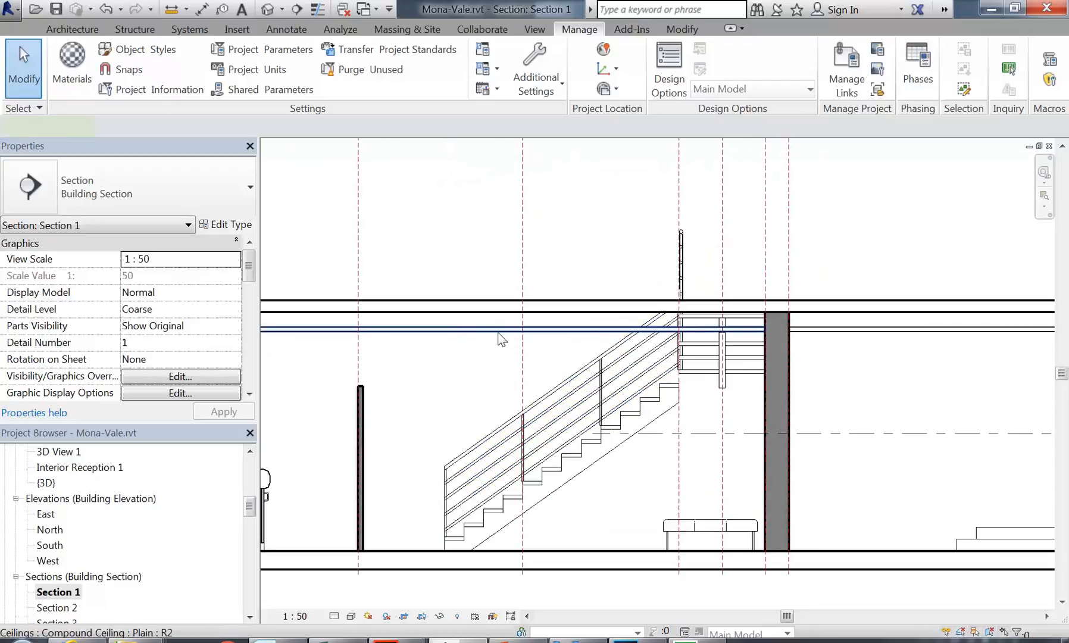
{"action": "left_click", "coordinate": [498, 335]}
{"action": "left_click", "coordinate": [473, 369]}
{"action": "scroll", "coordinate": [485, 375], "scroll_direction": "down", "scroll_amount": 3}
{"action": "middle_click_drag", "start_coordinate": [485, 374], "coordinate": [597, 375]}
Step: Open the Ground Floor floor plan from the Project Browser
{"action": "left_click_drag", "start_coordinate": [250, 507], "coordinate": [250, 468]}
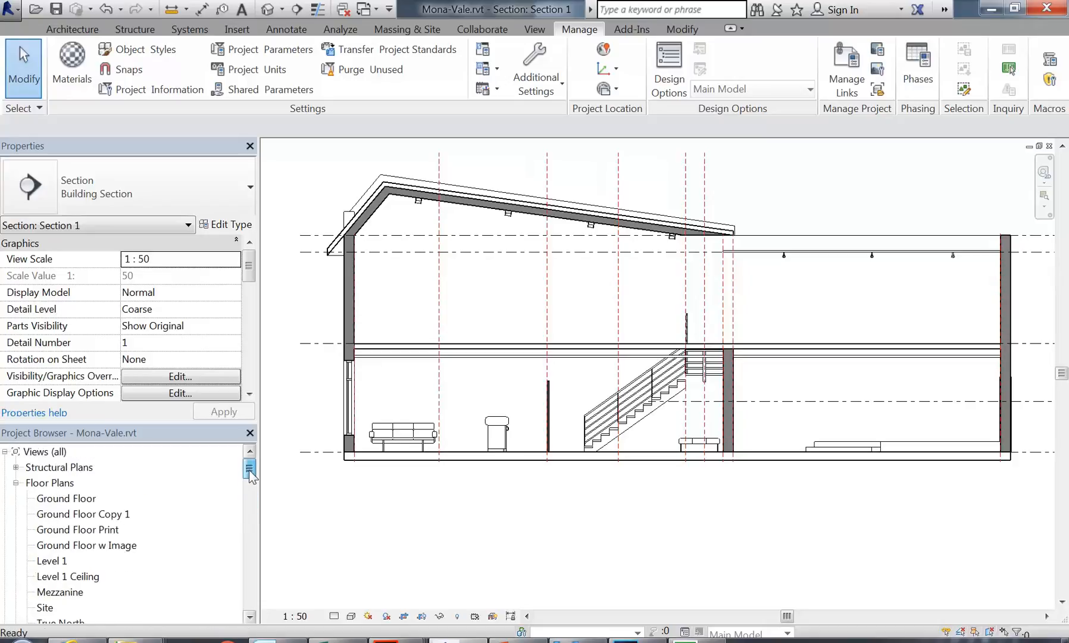
{"action": "double_click", "coordinate": [68, 500]}
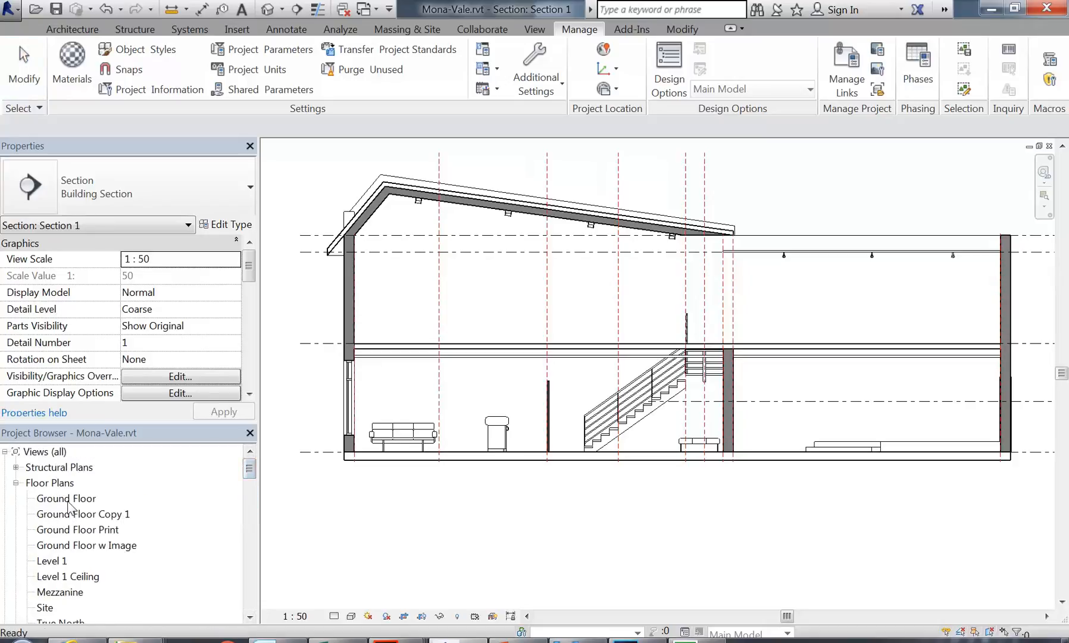
{"action": "middle_click_drag", "start_coordinate": [547, 386], "coordinate": [480, 326]}
{"action": "left_click_drag", "start_coordinate": [249, 476], "coordinate": [250, 500]}
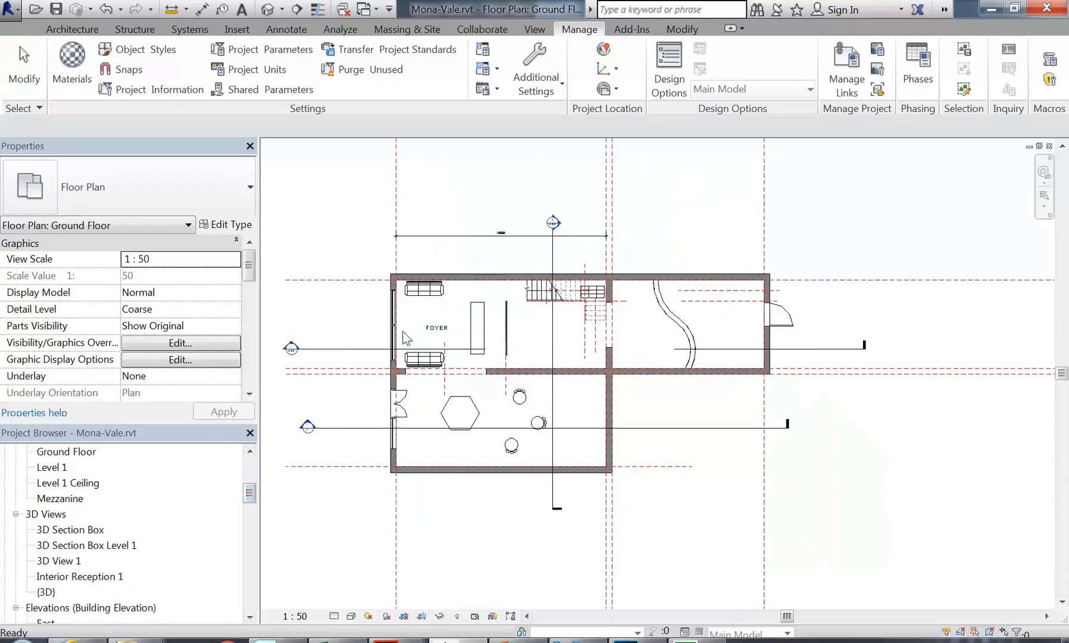
Step: Open the Ground Floor reflected ceiling plan and pan it to frame the wall layout
{"action": "left_click", "coordinate": [68, 455]}
{"action": "scroll", "coordinate": [69, 454], "scroll_direction": "up", "scroll_amount": 1}
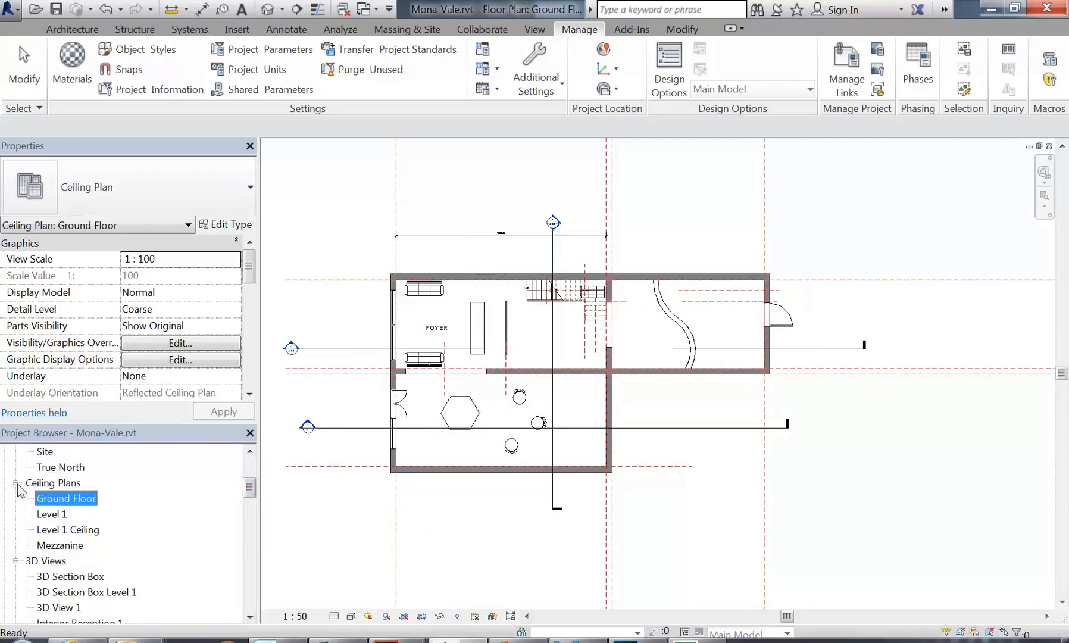
{"action": "double_click", "coordinate": [76, 500]}
{"action": "middle_click_drag", "start_coordinate": [521, 315], "coordinate": [488, 331]}
{"action": "scroll", "coordinate": [488, 317], "scroll_direction": "up", "scroll_amount": 1}
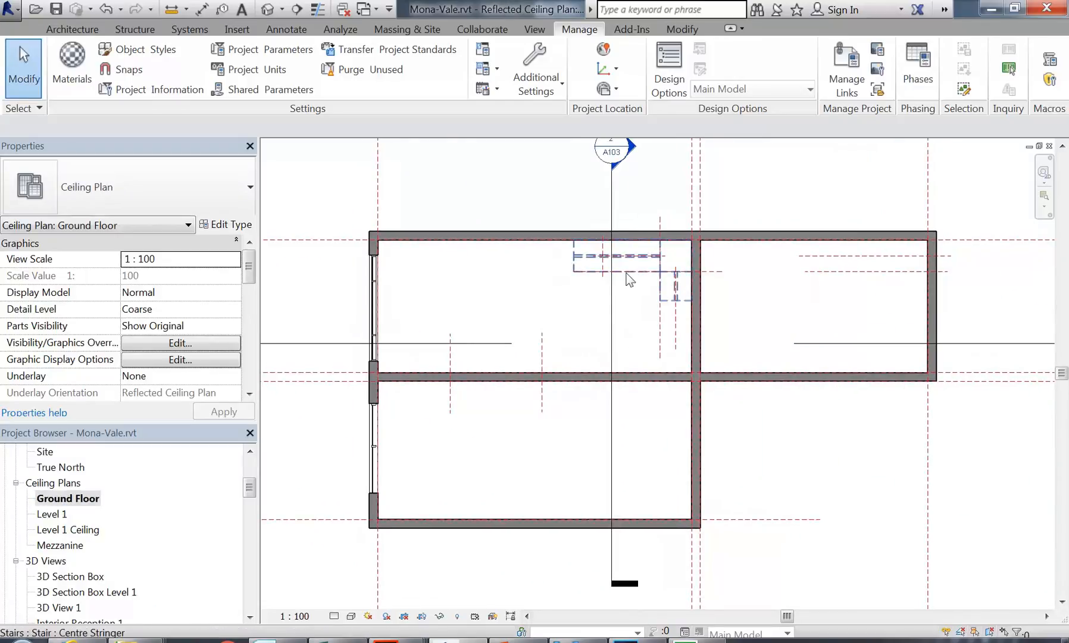
{"action": "middle_click_drag", "start_coordinate": [511, 296], "coordinate": [528, 290]}
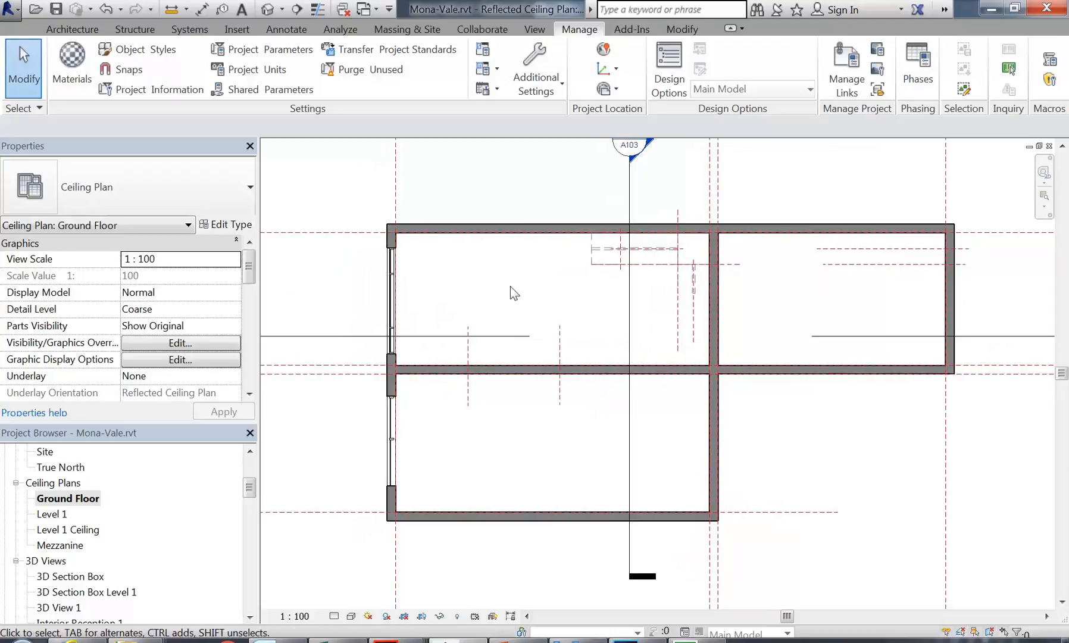
{"action": "middle_click_drag", "start_coordinate": [469, 280], "coordinate": [444, 277]}
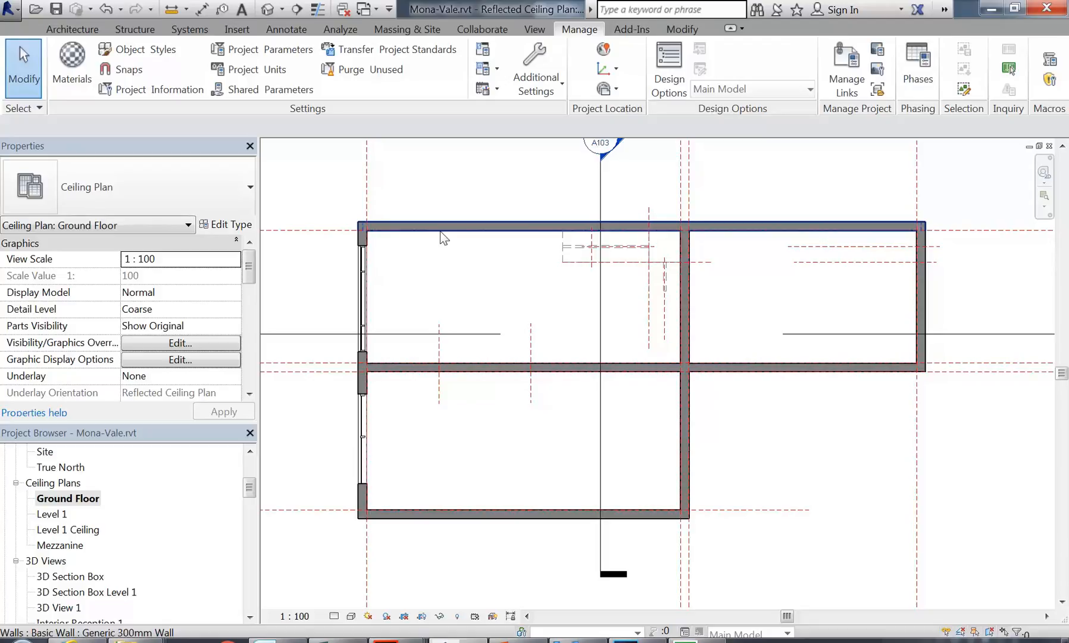
{"action": "key", "text": "Tab"}
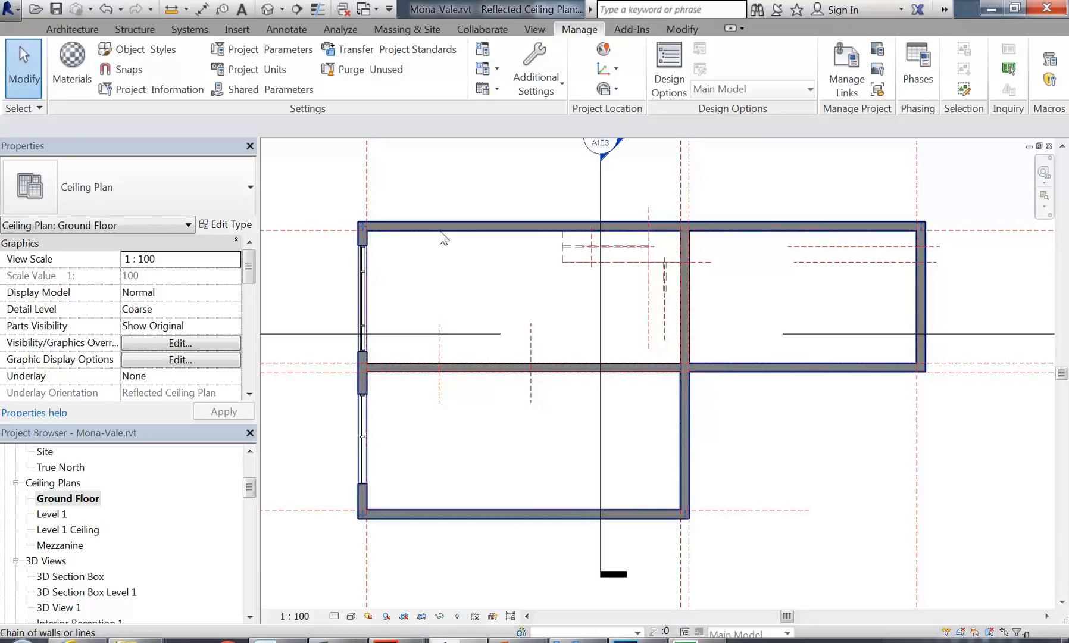
{"action": "key", "text": "Tab"}
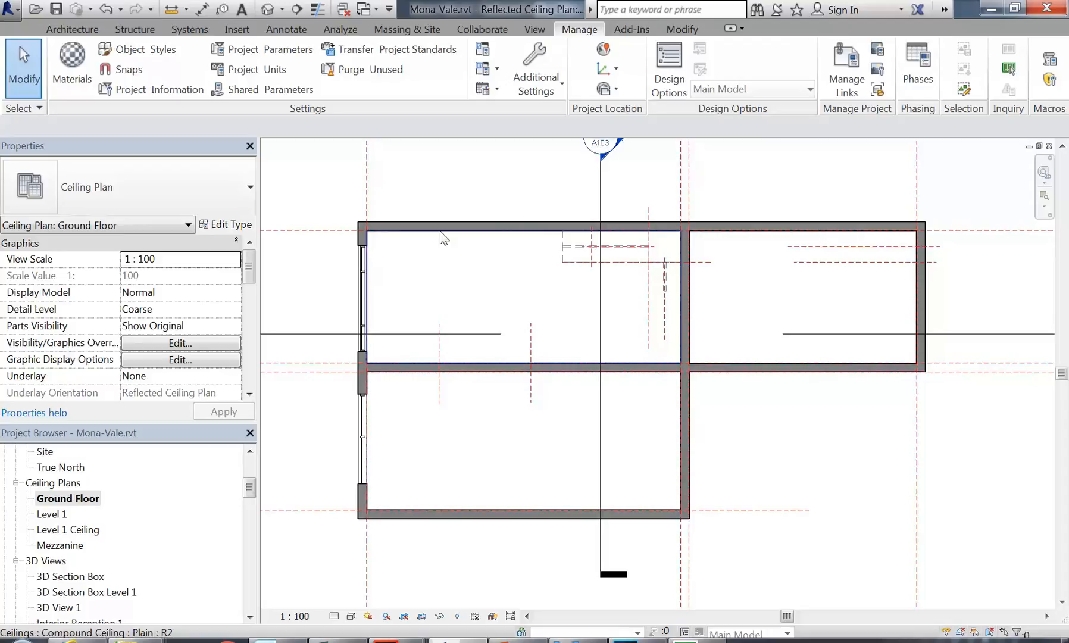
{"action": "left_click", "coordinate": [440, 237]}
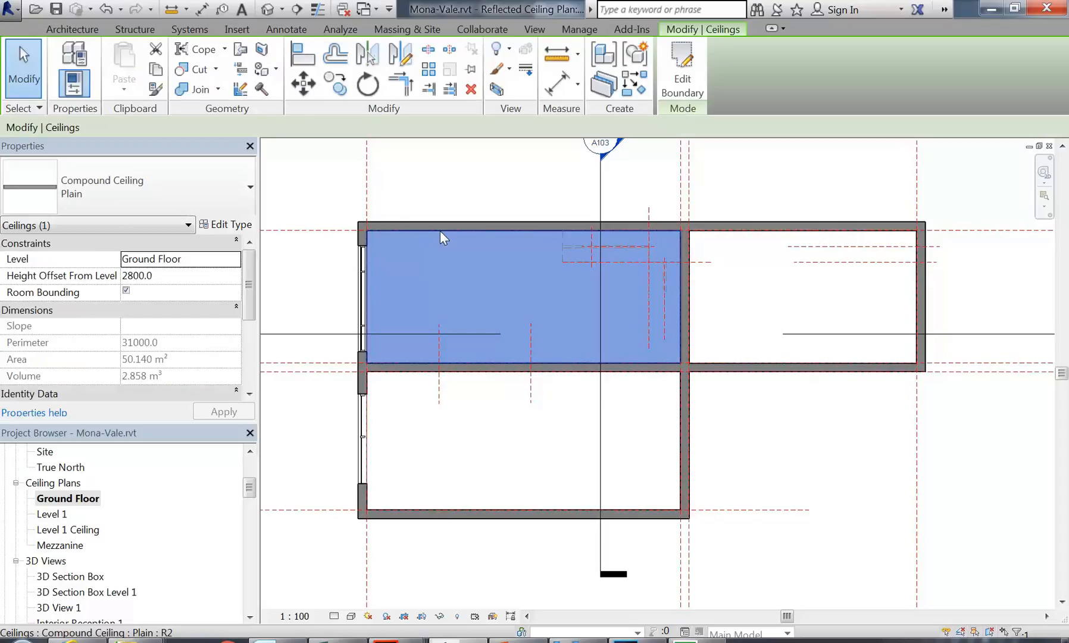
{"action": "key", "text": "Tab"}
{"action": "key", "text": "Tab"}
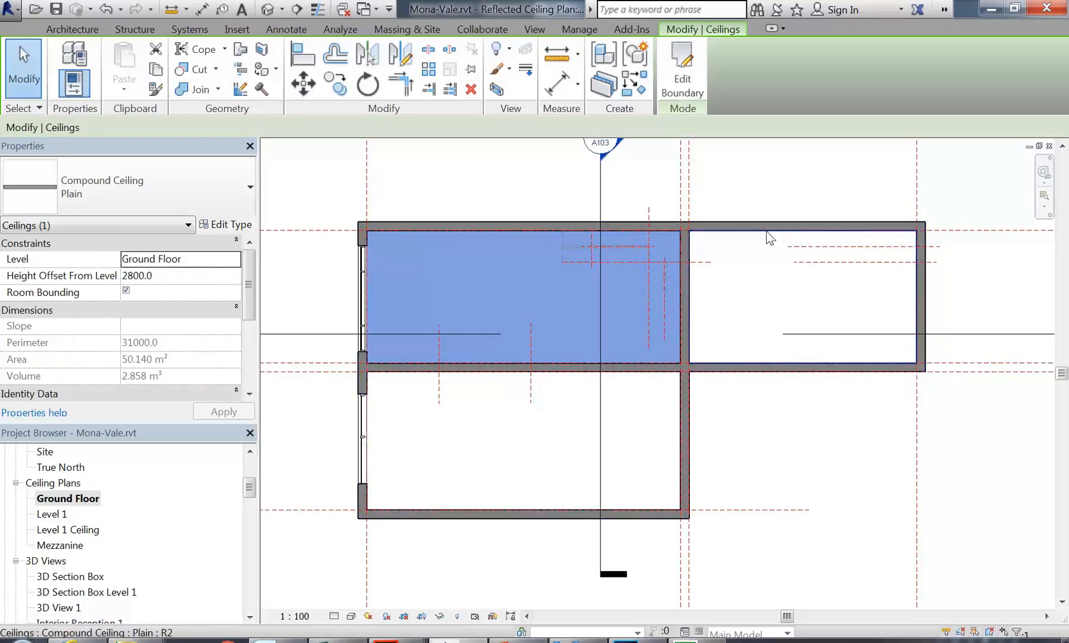
{"action": "left_click", "coordinate": [768, 235]}
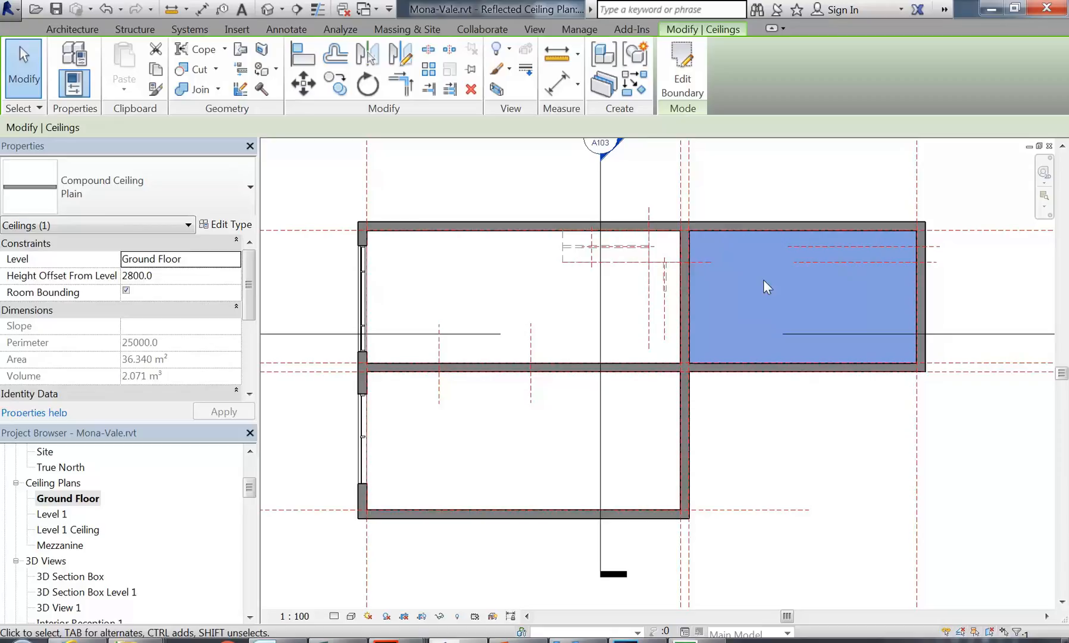
{"action": "left_click", "coordinate": [450, 269]}
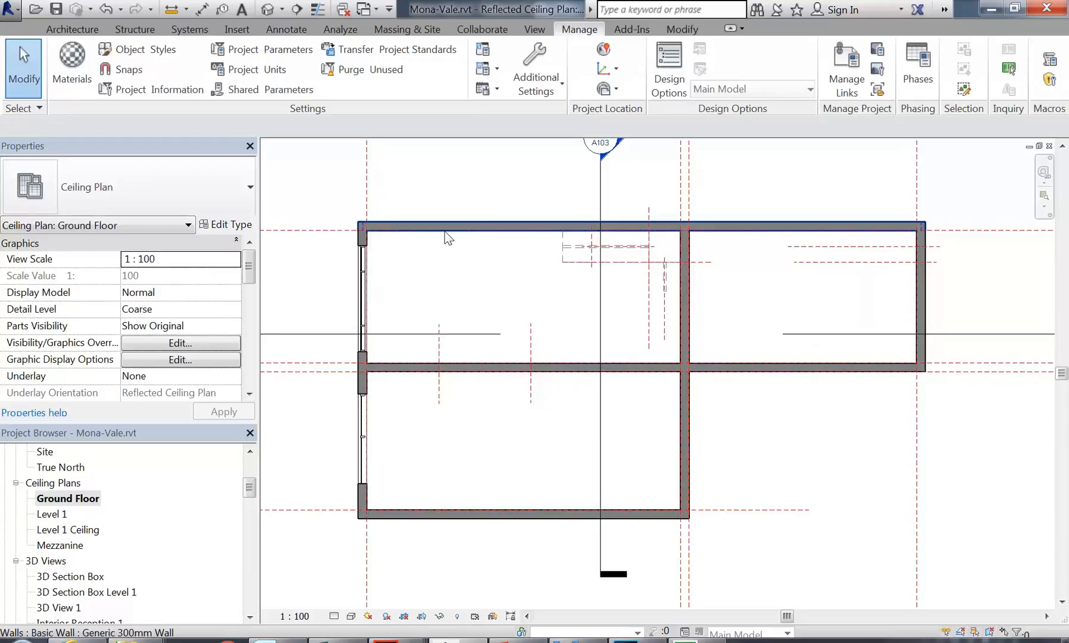
{"action": "key", "text": "Tab"}
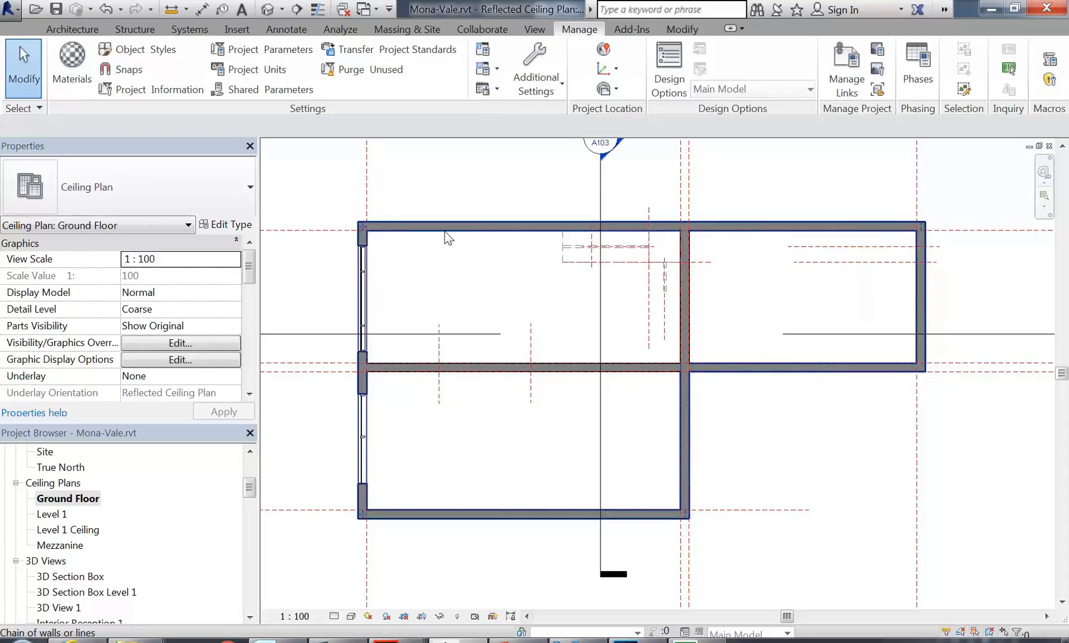
{"action": "key", "text": "Tab"}
{"action": "key", "text": "Tab"}
{"action": "key", "text": "Tab"}
{"action": "key", "text": "Tab"}
{"action": "key", "text": "Tab"}
{"action": "key", "text": "Tab"}
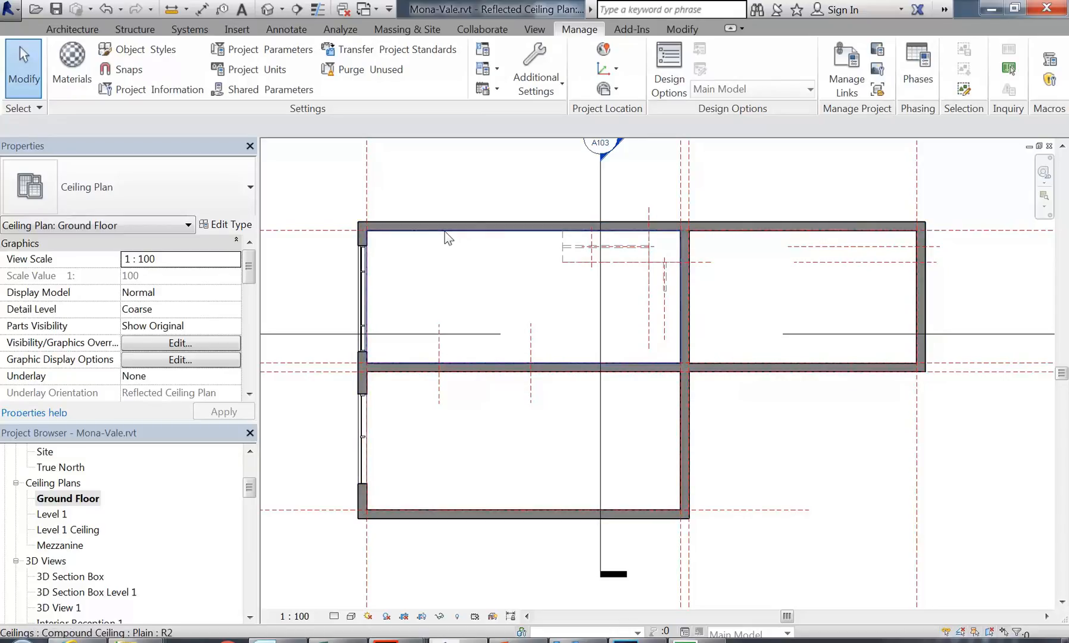
{"action": "scroll", "coordinate": [470, 272], "scroll_direction": "down", "scroll_amount": 2}
{"action": "middle_click_drag", "start_coordinate": [470, 272], "coordinate": [529, 306]}
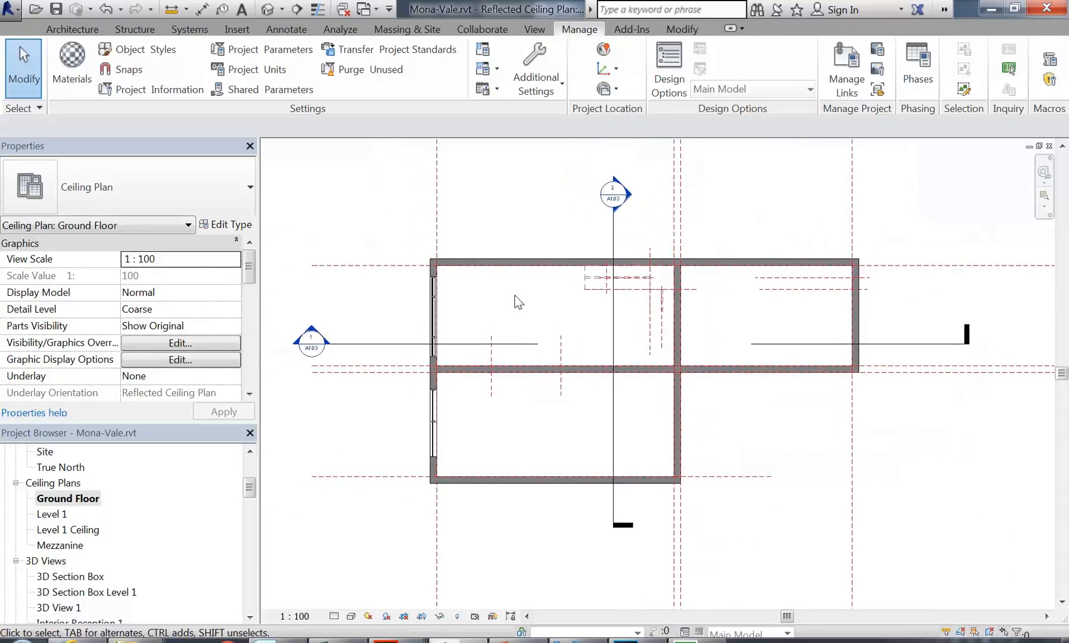
{"action": "double_click", "coordinate": [309, 336]}
{"action": "middle_click_drag", "start_coordinate": [417, 376], "coordinate": [373, 375]}
{"action": "scroll", "coordinate": [393, 369], "scroll_direction": "up", "scroll_amount": 3}
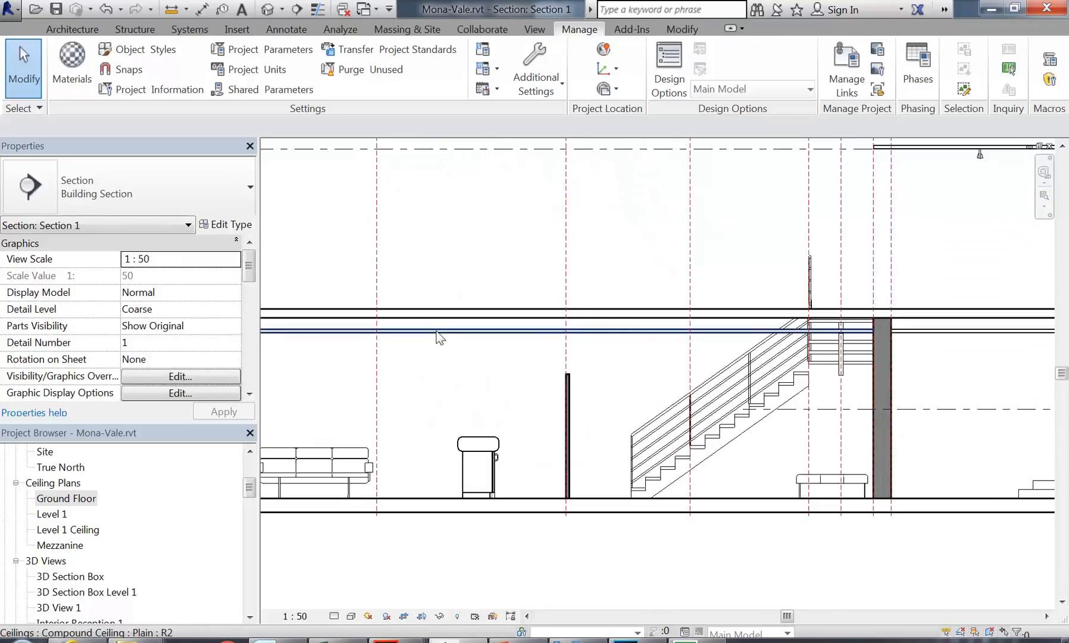
{"action": "left_click", "coordinate": [439, 337]}
{"action": "scroll", "coordinate": [431, 385], "scroll_direction": "down", "scroll_amount": 3}
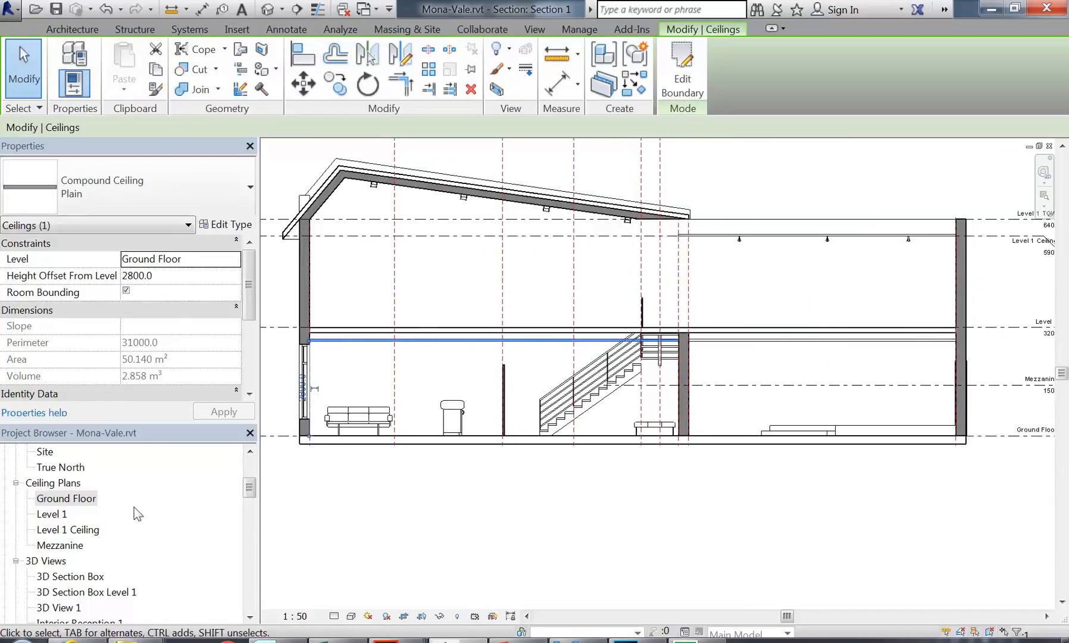
{"action": "left_click", "coordinate": [76, 498]}
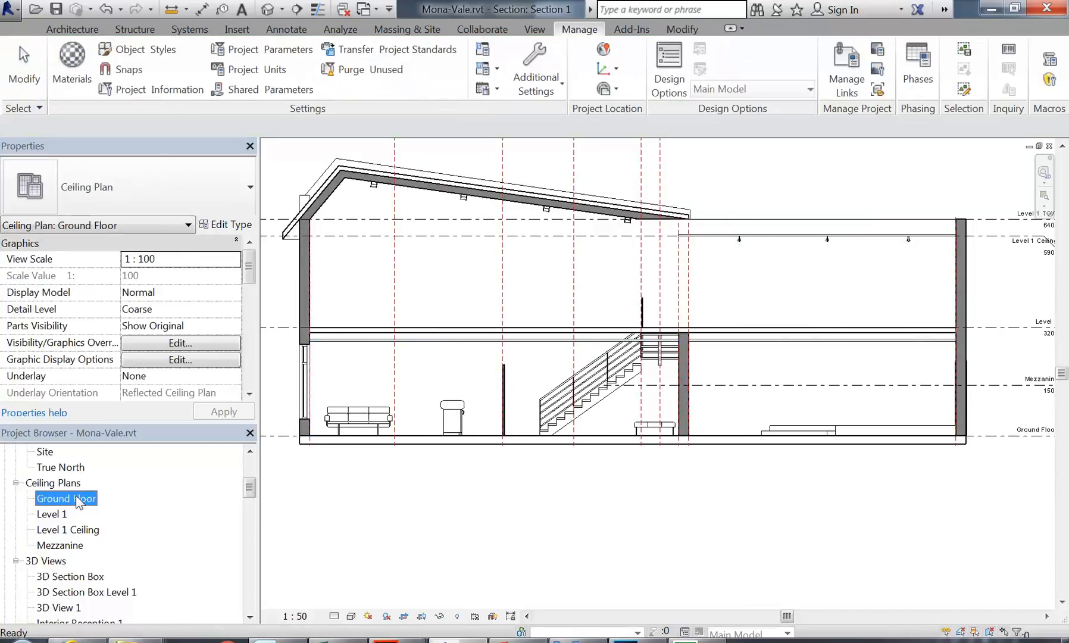
{"action": "middle_click_drag", "start_coordinate": [351, 372], "coordinate": [360, 375]}
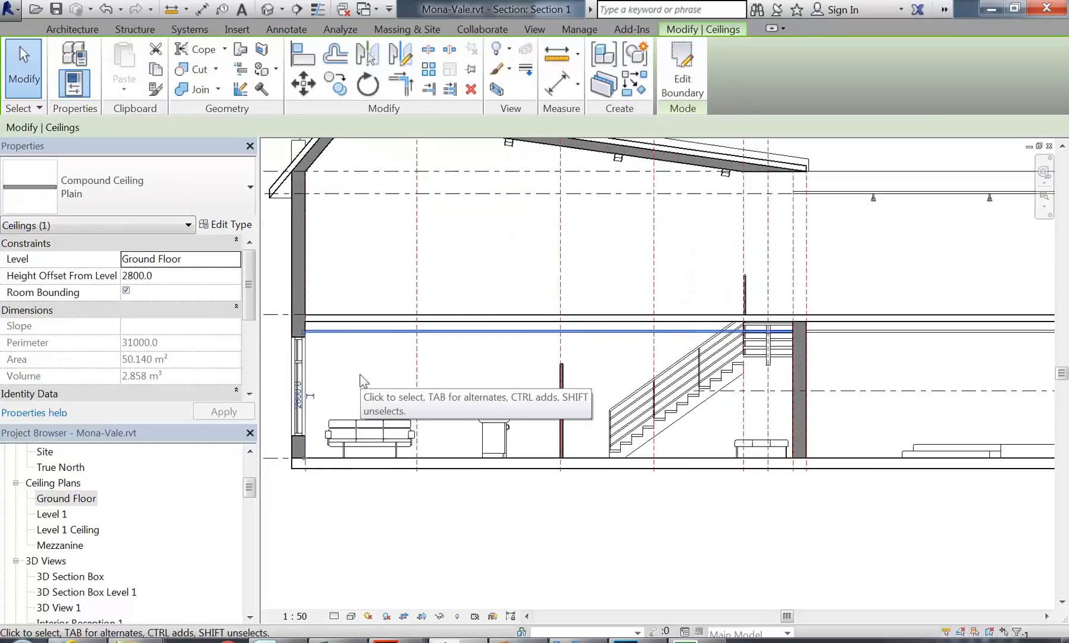
{"action": "double_click", "coordinate": [79, 500]}
{"action": "middle_click_drag", "start_coordinate": [534, 317], "coordinate": [468, 307]}
{"action": "scroll", "coordinate": [502, 304], "scroll_direction": "up", "scroll_amount": 1}
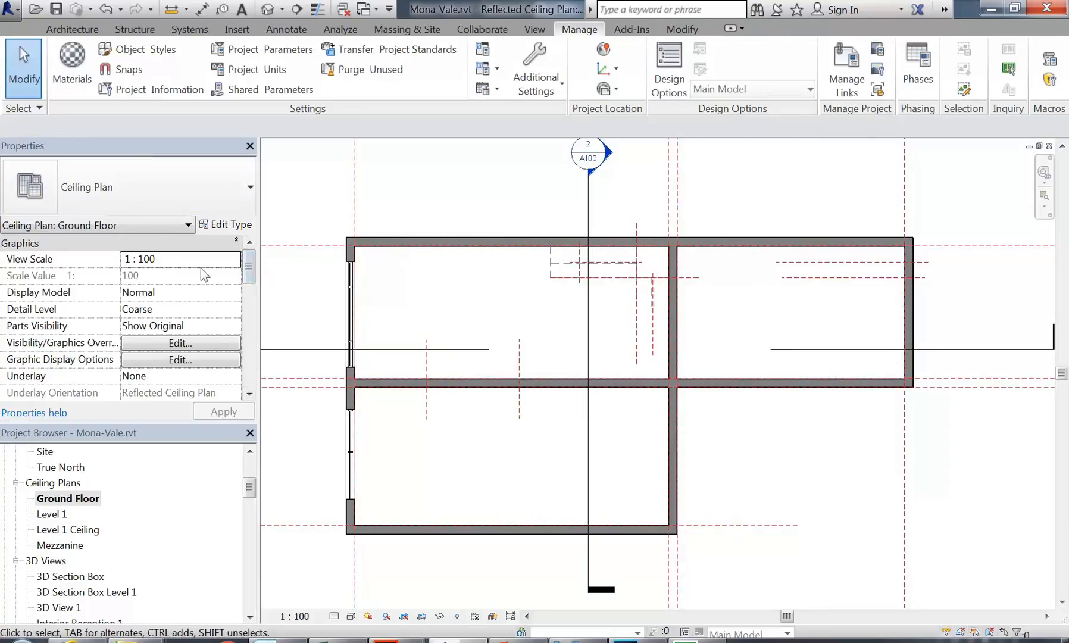
Step: Set the View Range Top and View Depth levels to Unlimited, keeping the 2300.0 cut plane
{"action": "left_click_drag", "start_coordinate": [251, 259], "coordinate": [251, 324]}
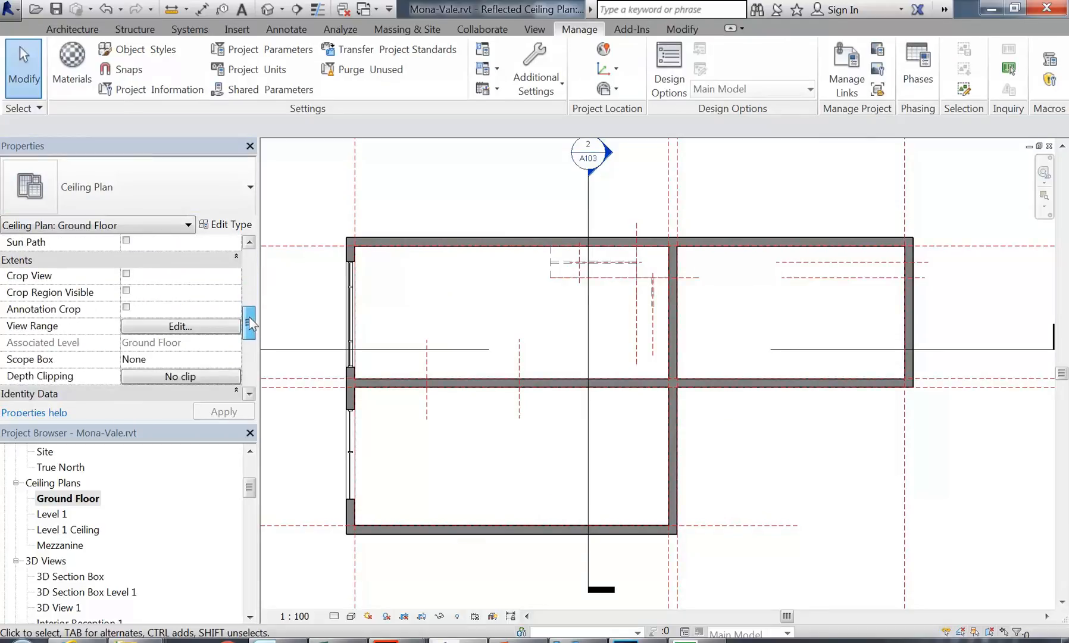
{"action": "mouse_move", "coordinate": [474, 299]}
{"action": "middle_mouse_down"}
{"action": "mouse_move", "coordinate": [470, 287]}
{"action": "mouse_move", "coordinate": [461, 295]}
{"action": "middle_mouse_up"}
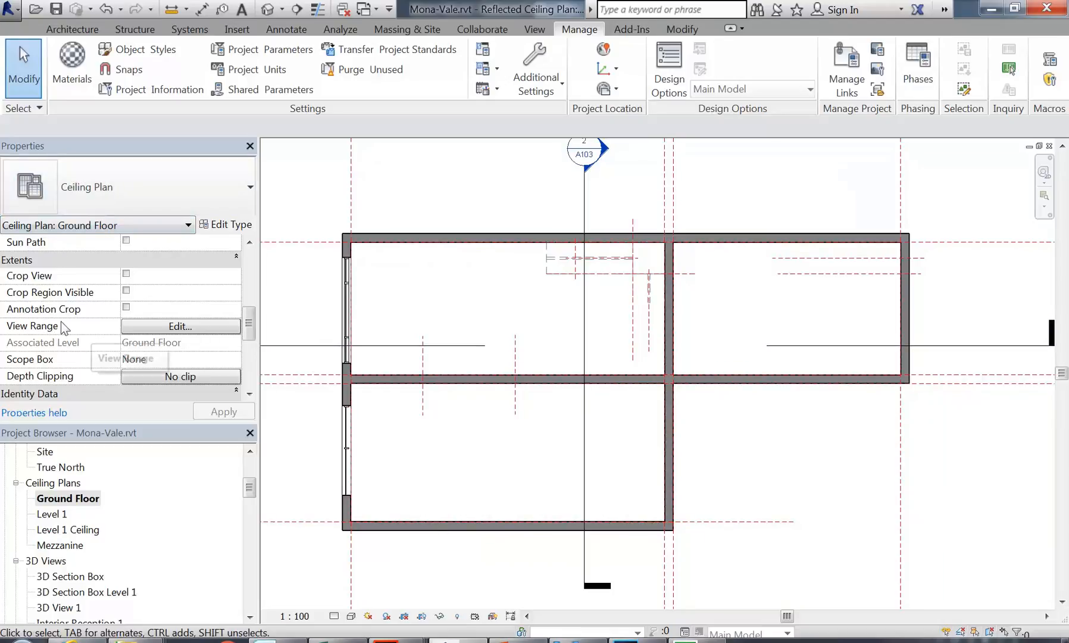
{"action": "left_click", "coordinate": [179, 326]}
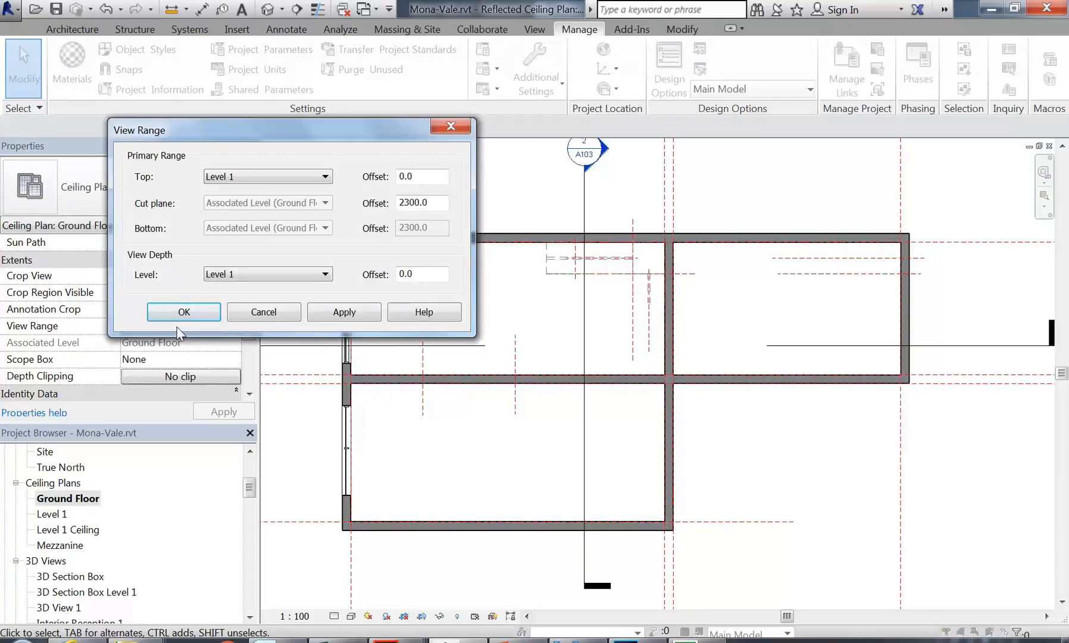
{"action": "left_click_drag", "start_coordinate": [264, 123], "coordinate": [428, 143]}
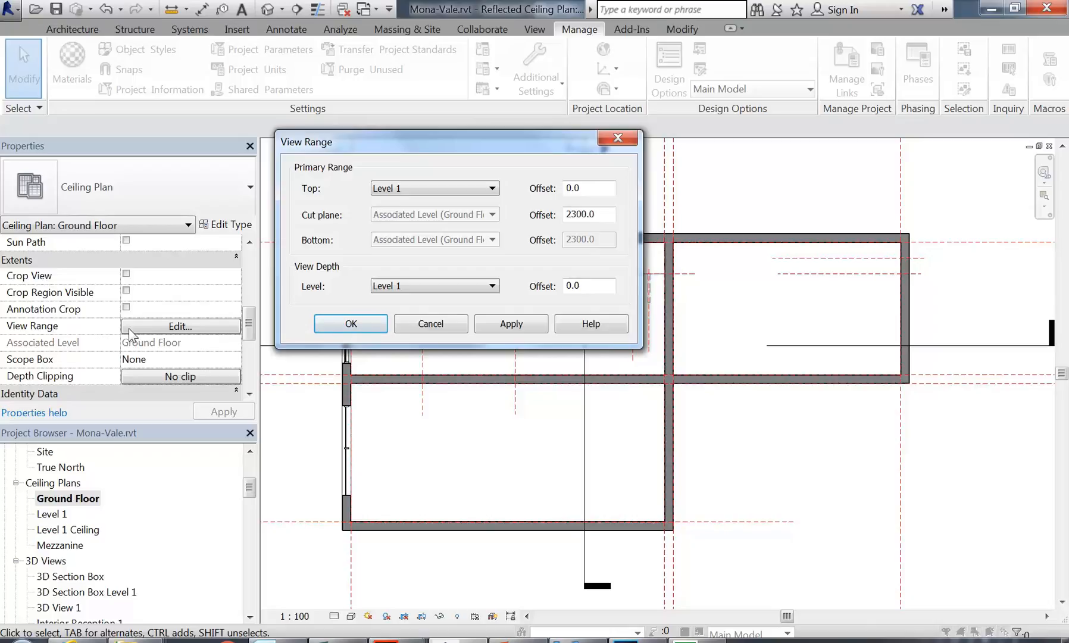
{"action": "left_click", "coordinate": [439, 187]}
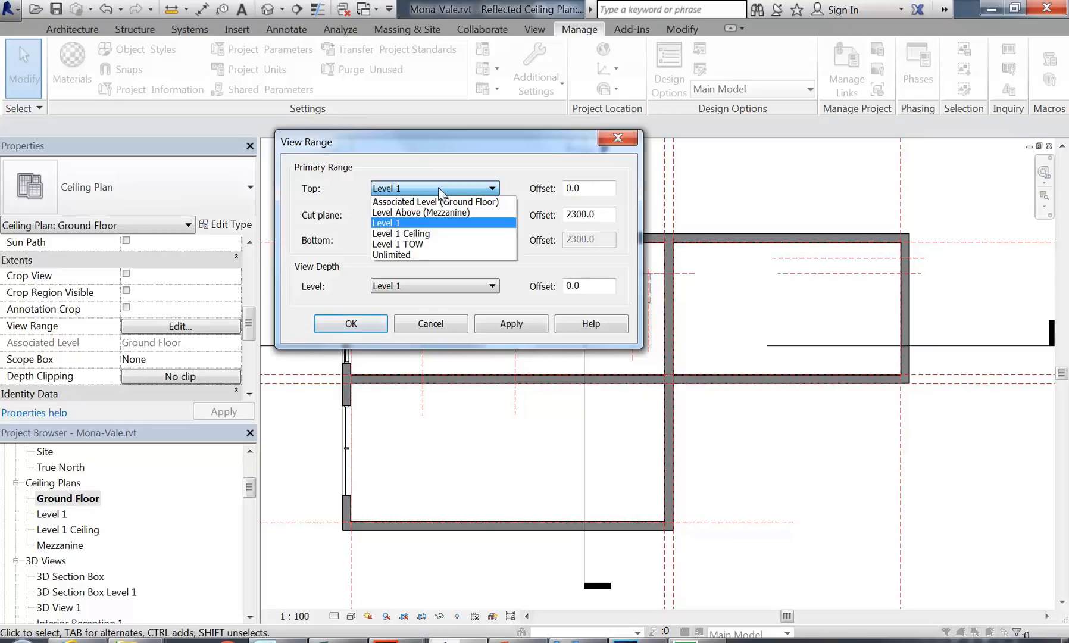
{"action": "left_click", "coordinate": [409, 254]}
{"action": "left_click", "coordinate": [410, 284]}
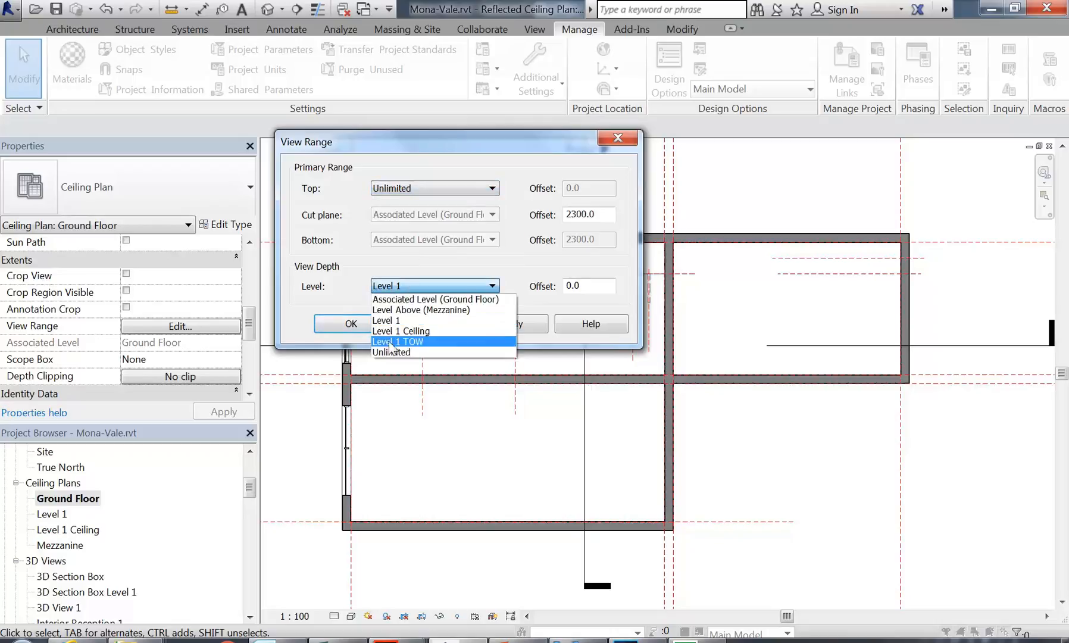
{"action": "left_click", "coordinate": [390, 352]}
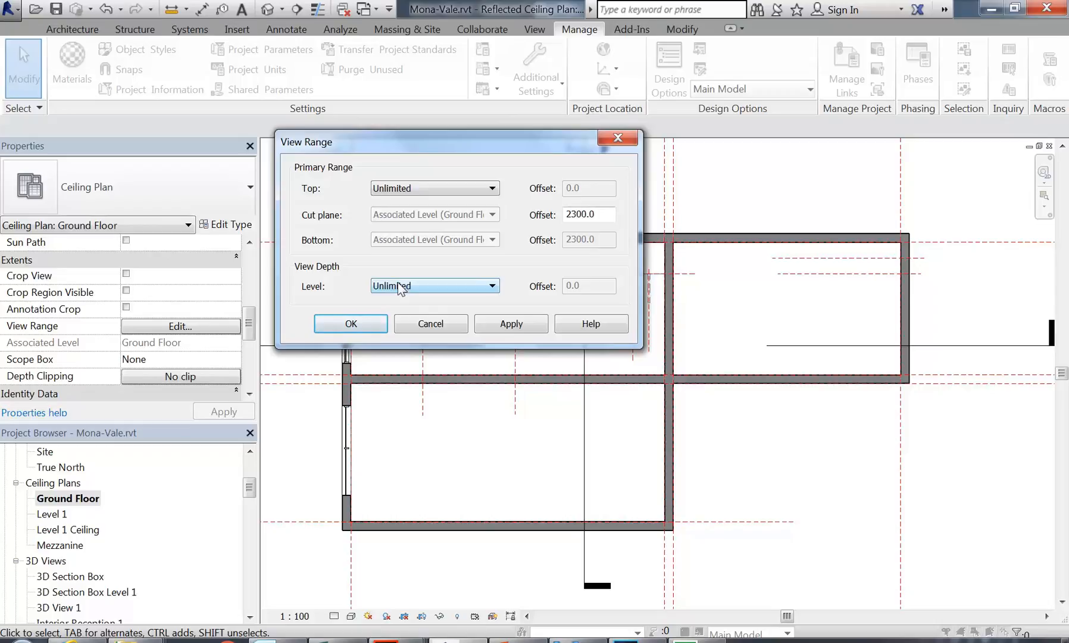
{"action": "left_click", "coordinate": [352, 323]}
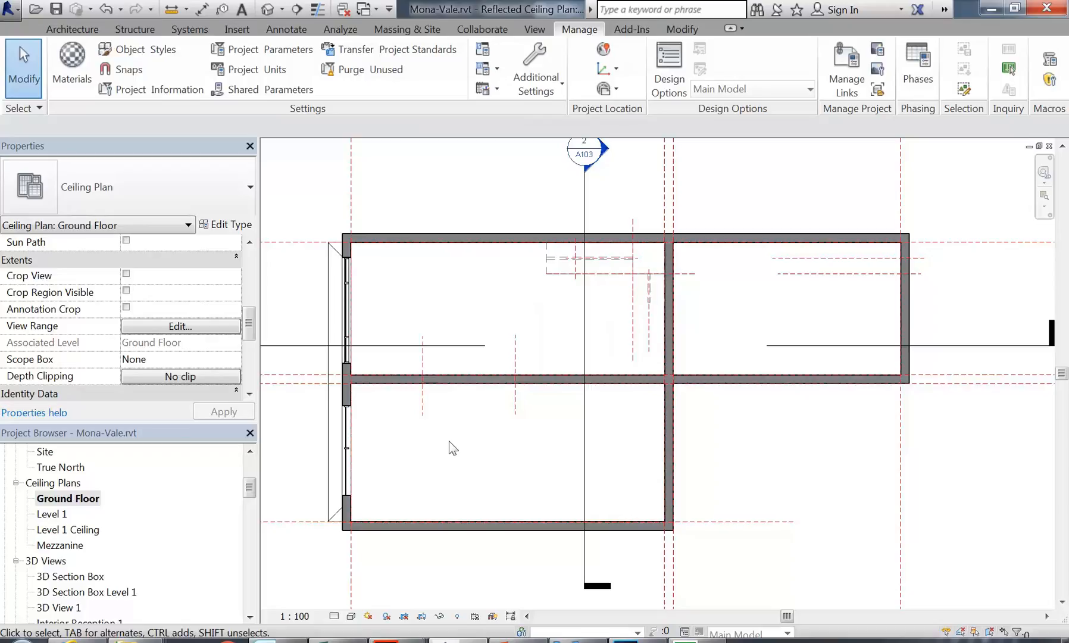
Step: Select the roof edge, then Tab-cycle to select and release the upper-left room's ceiling
{"action": "middle_click_drag", "start_coordinate": [444, 457], "coordinate": [393, 467]}
{"action": "middle_click_drag", "start_coordinate": [449, 447], "coordinate": [432, 444]}
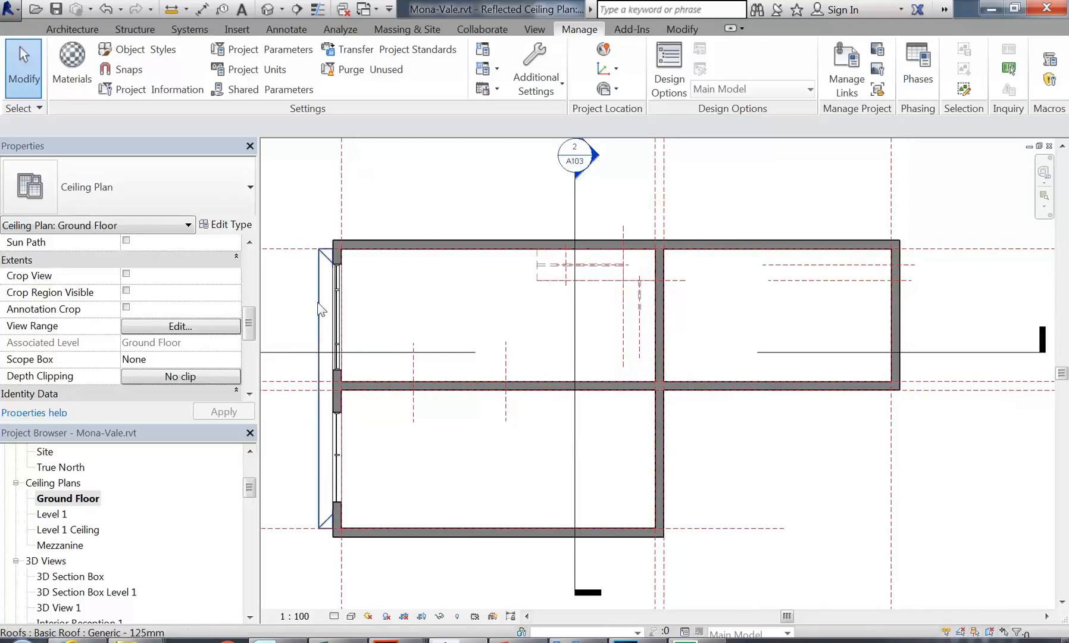
{"action": "left_click", "coordinate": [322, 310]}
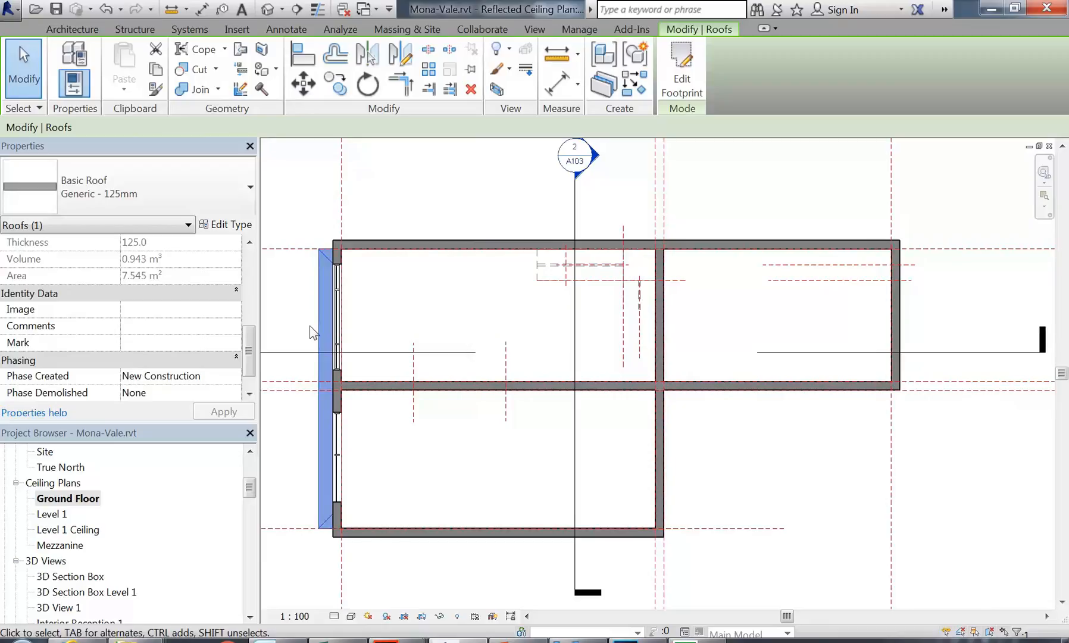
{"action": "left_click", "coordinate": [388, 328]}
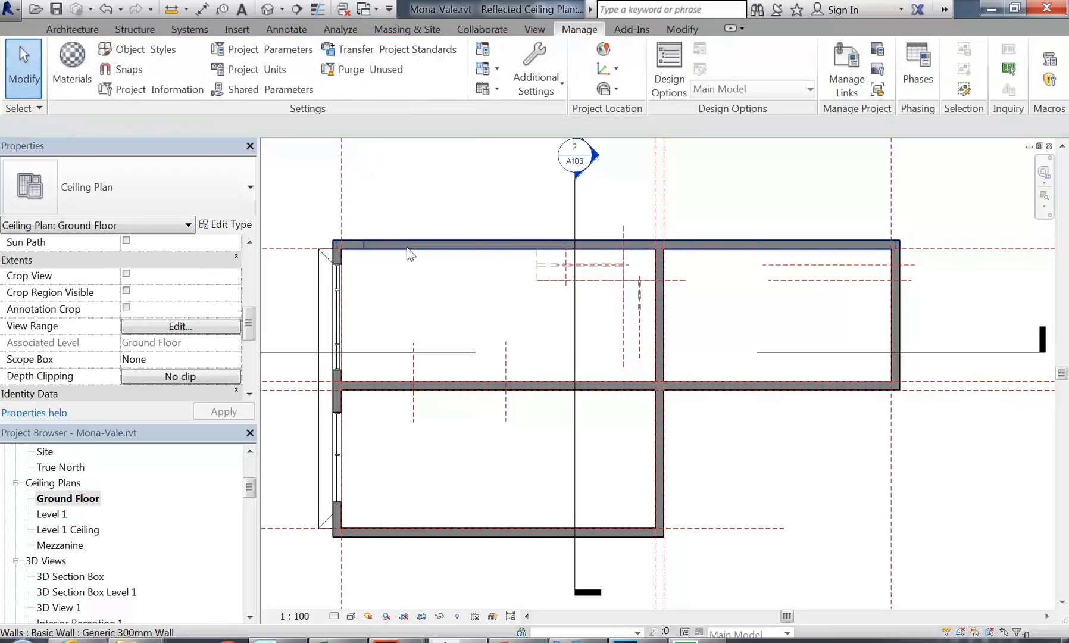
{"action": "key", "text": "Tab"}
{"action": "key", "text": "Tab"}
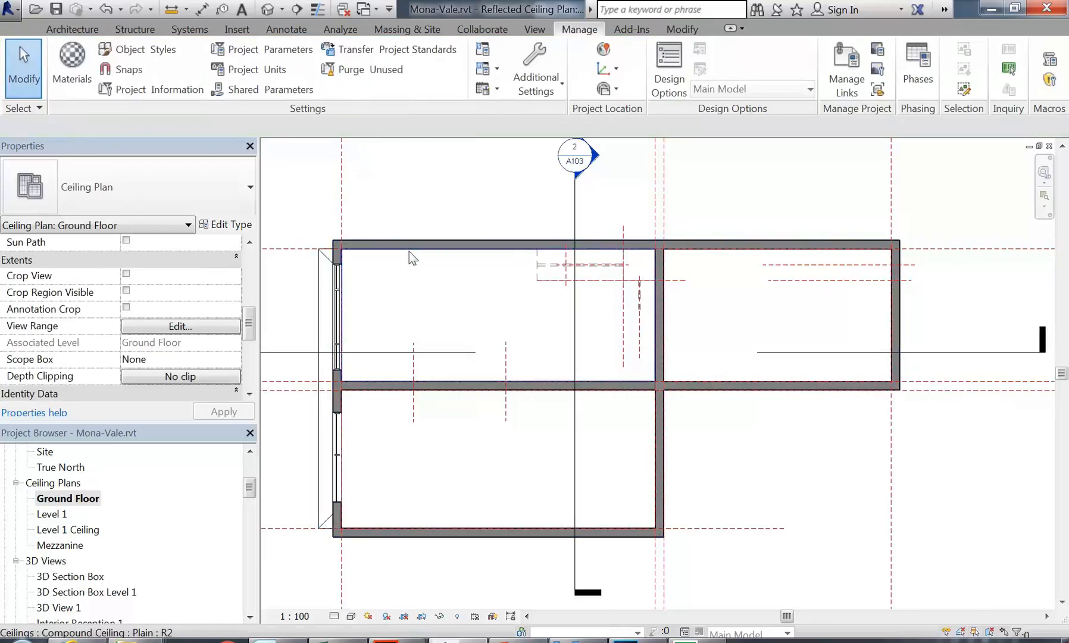
{"action": "left_click", "coordinate": [408, 251]}
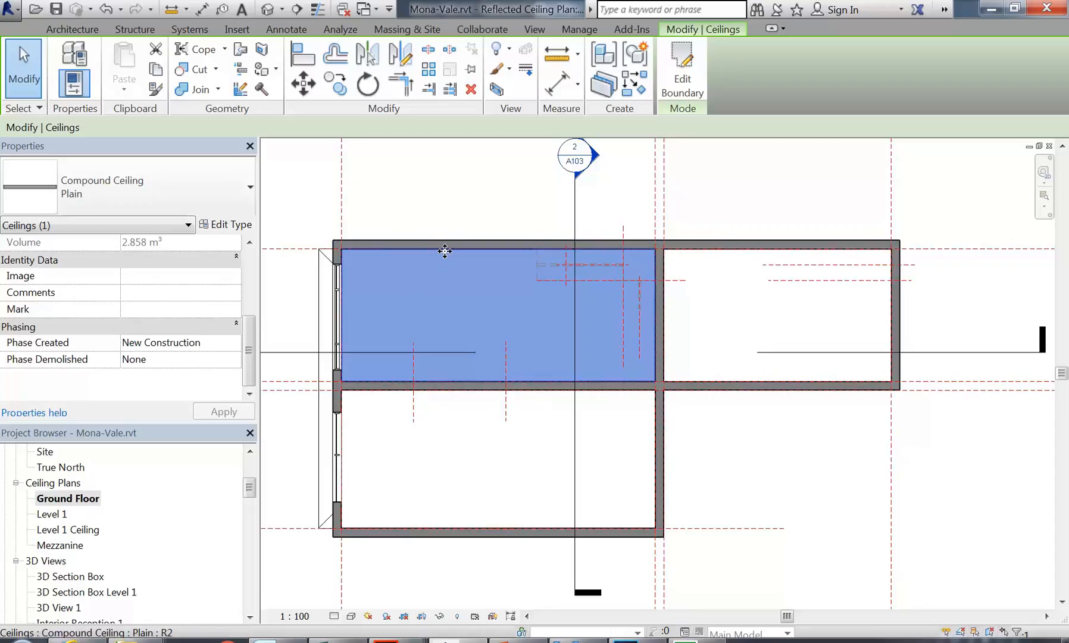
{"action": "left_click", "coordinate": [440, 308]}
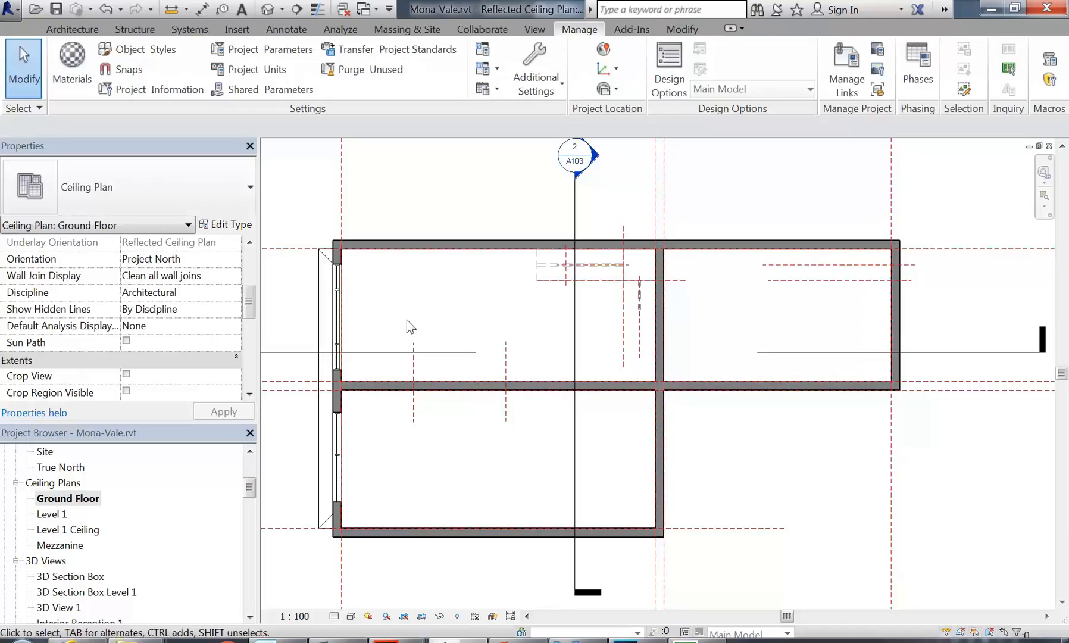
Step: Re-centre the ceiling plan view and switch to the Architecture tools
{"action": "mouse_move", "coordinate": [407, 319]}
{"action": "middle_mouse_down"}
{"action": "mouse_move", "coordinate": [417, 330]}
{"action": "mouse_move", "coordinate": [440, 322]}
{"action": "mouse_move", "coordinate": [424, 326]}
{"action": "middle_mouse_up"}
{"action": "scroll", "coordinate": [416, 319], "scroll_direction": "down", "scroll_amount": 1}
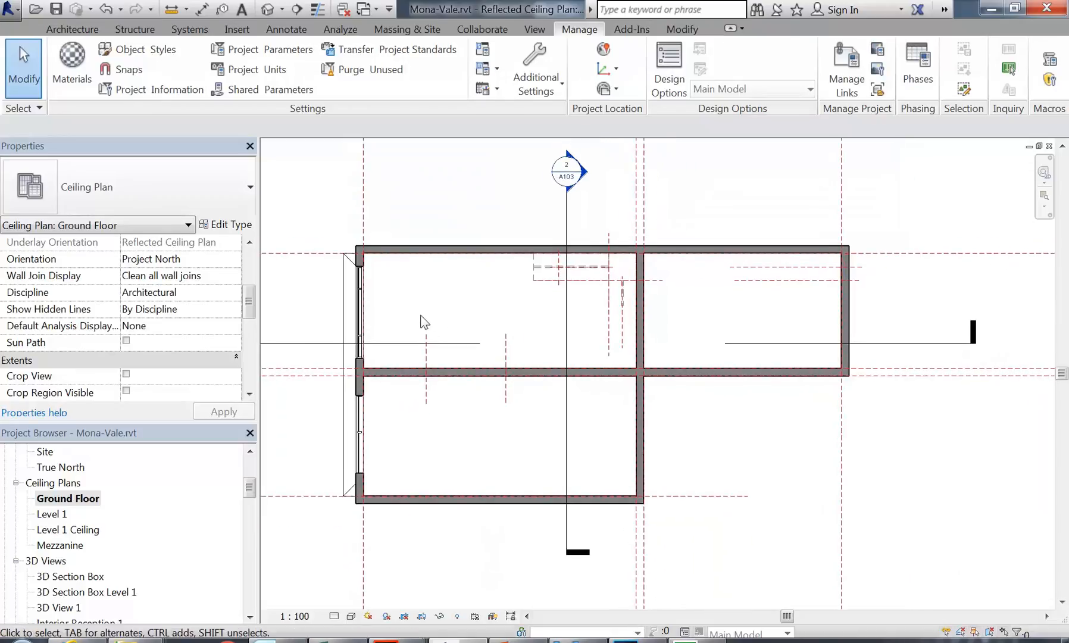
{"action": "scroll", "coordinate": [418, 319], "scroll_direction": "up", "scroll_amount": 1}
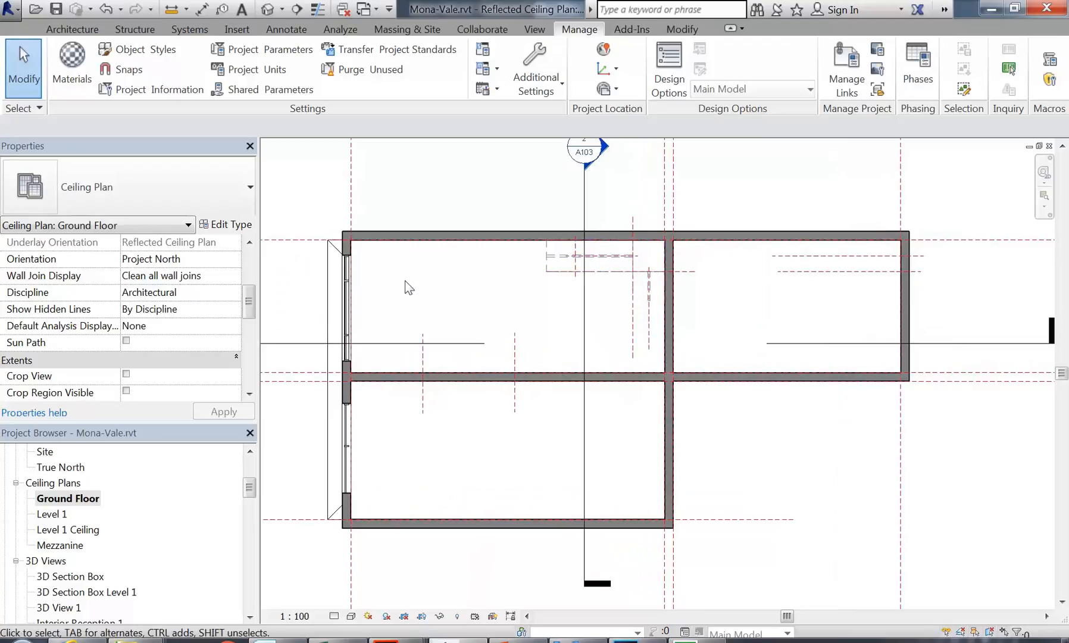
{"action": "middle_click_drag", "start_coordinate": [406, 280], "coordinate": [399, 279]}
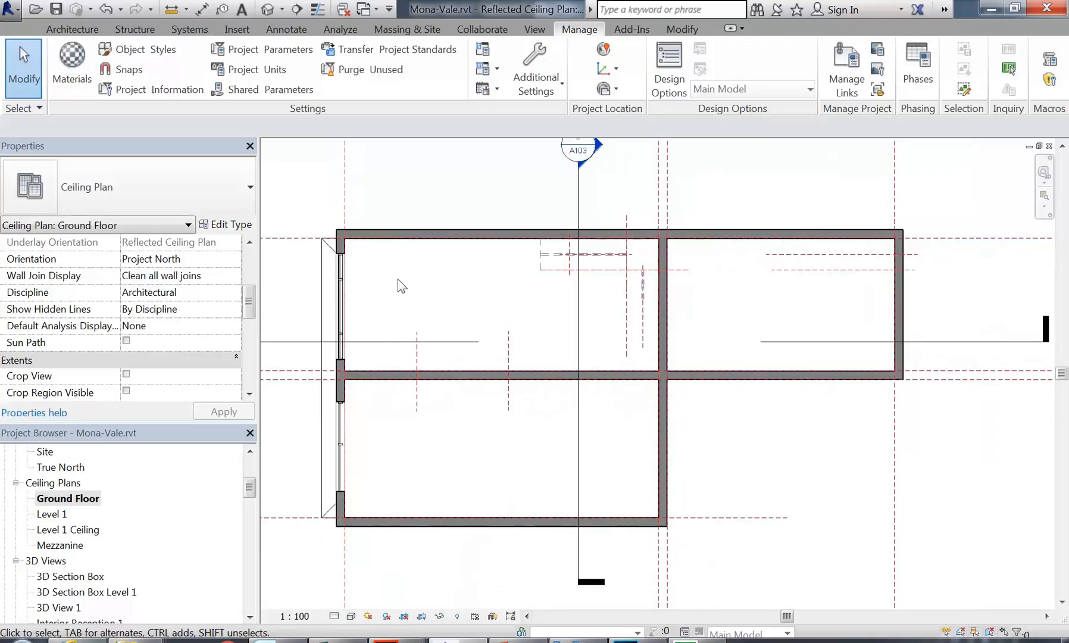
{"action": "middle_click_drag", "start_coordinate": [397, 279], "coordinate": [387, 274]}
{"action": "left_click", "coordinate": [67, 31]}
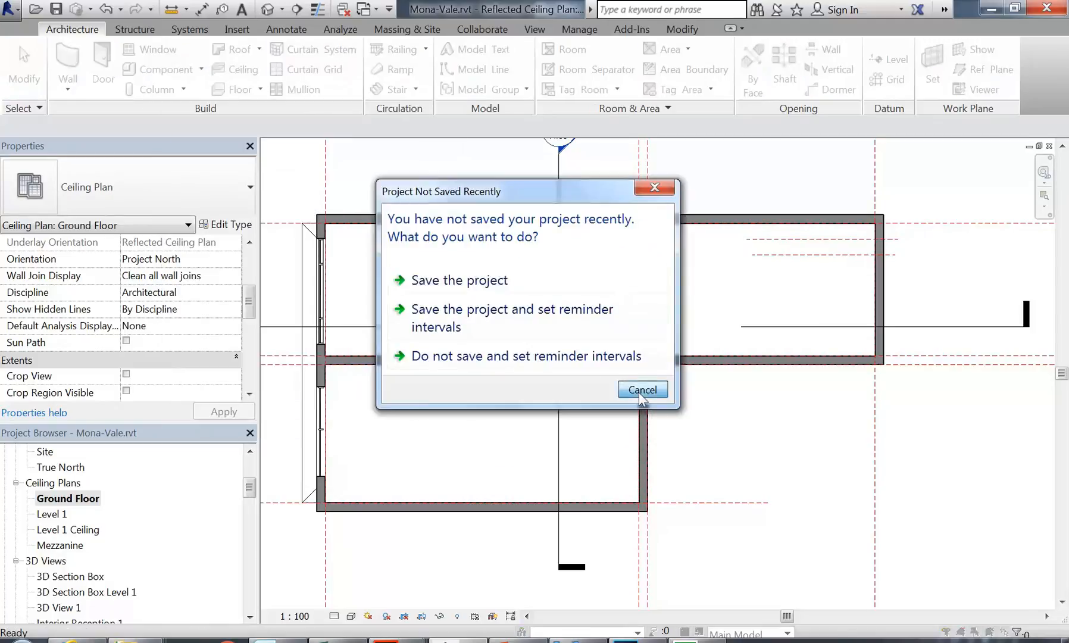
Step: Dismiss the save reminder and browse Load Family to Lighting > Architectural > Internal
{"action": "left_click", "coordinate": [640, 390]}
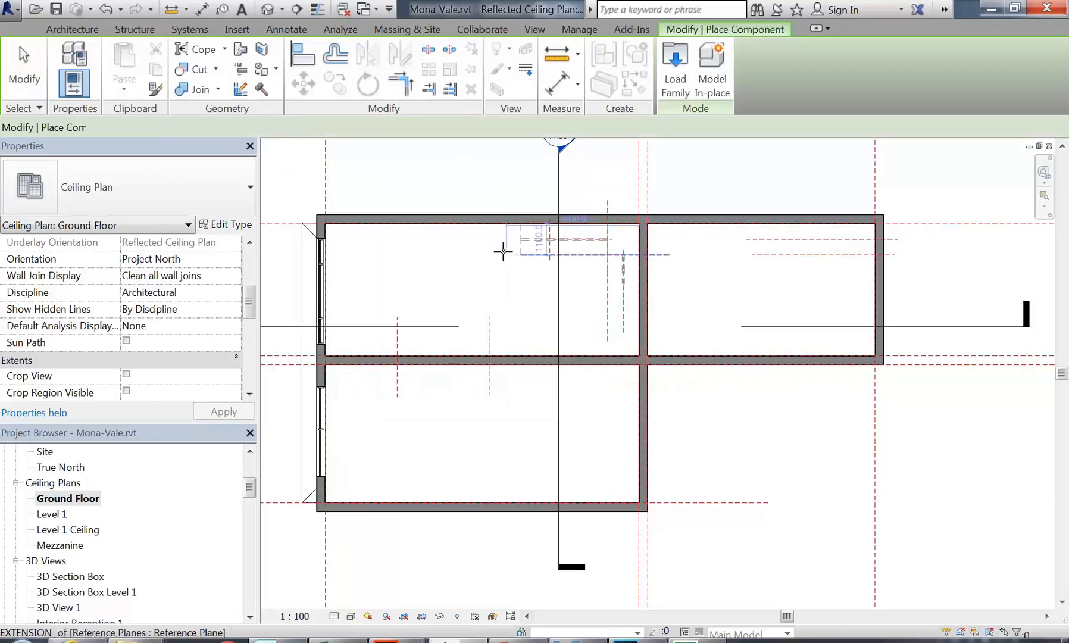
{"action": "left_click", "coordinate": [673, 61]}
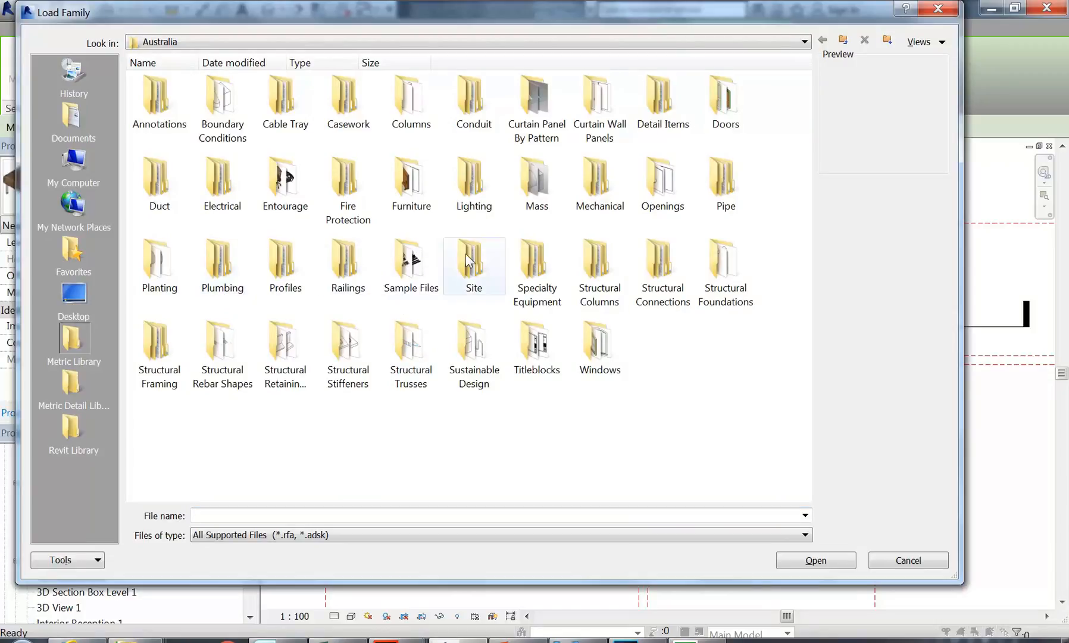
{"action": "double_click", "coordinate": [474, 184]}
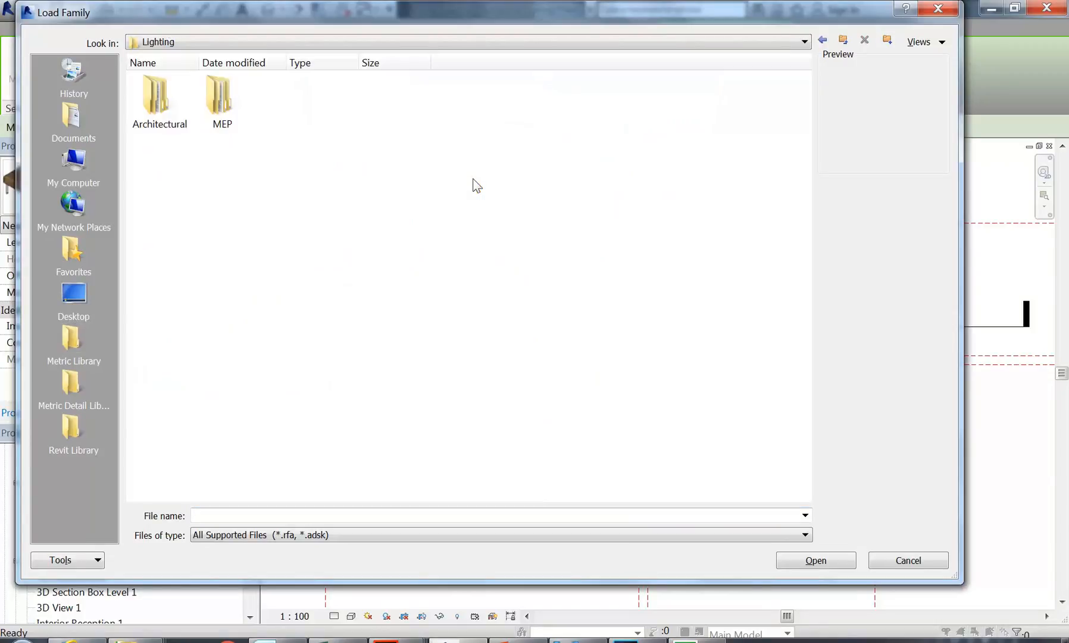
{"action": "double_click", "coordinate": [155, 98]}
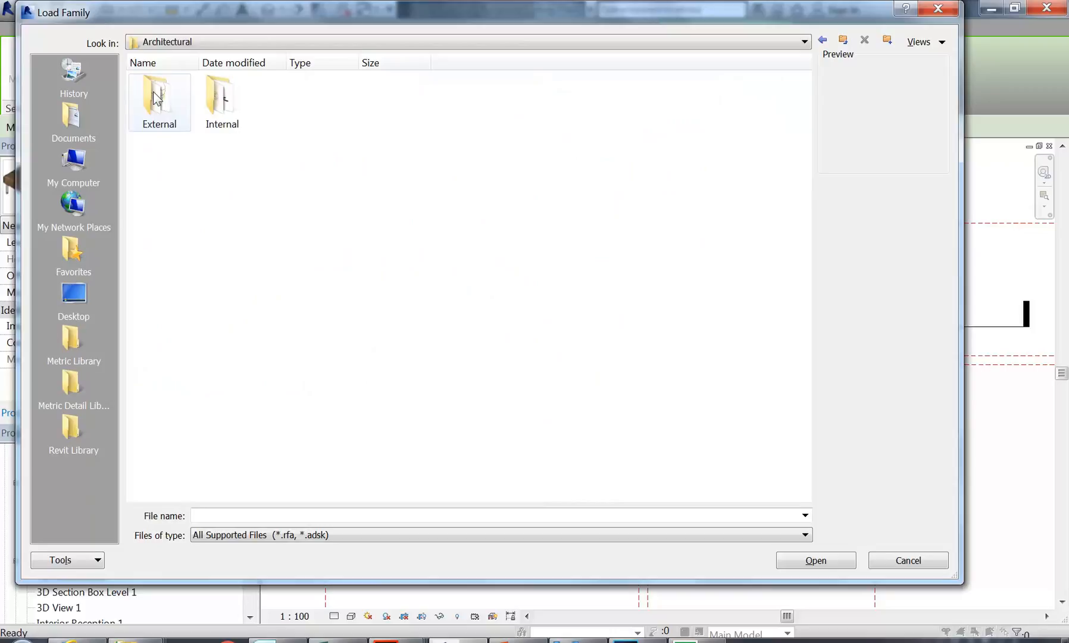
{"action": "double_click", "coordinate": [221, 96]}
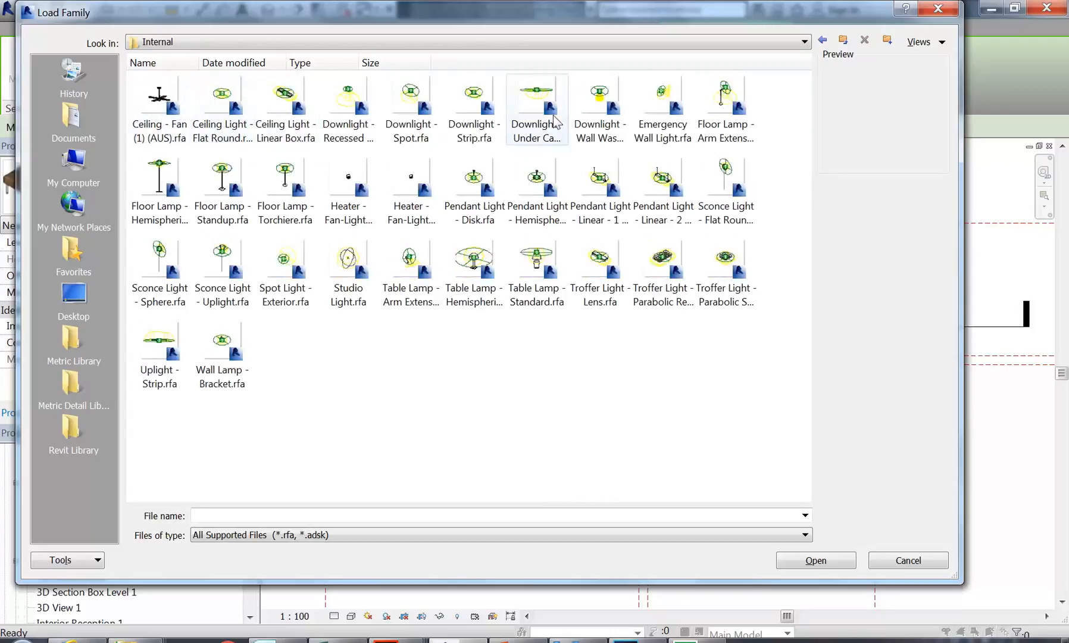
Step: Preview the Downlight, fan-light heater and Floor Lamp - Torchiere families
{"action": "left_click", "coordinate": [334, 132]}
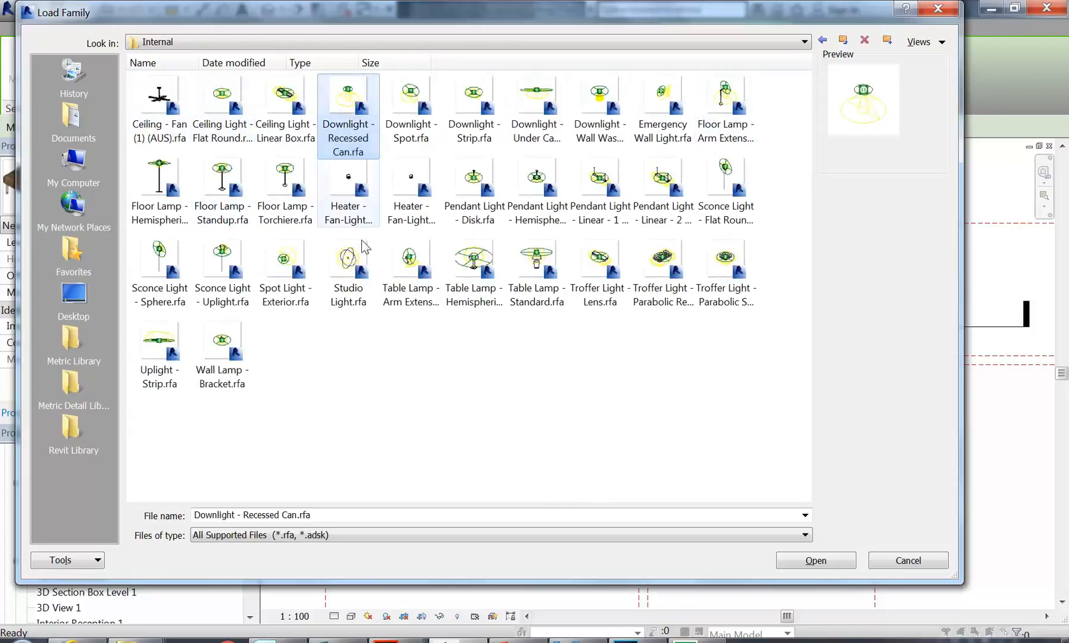
{"action": "left_click", "coordinate": [407, 132]}
{"action": "left_click", "coordinate": [461, 136]}
{"action": "left_click", "coordinate": [348, 116]}
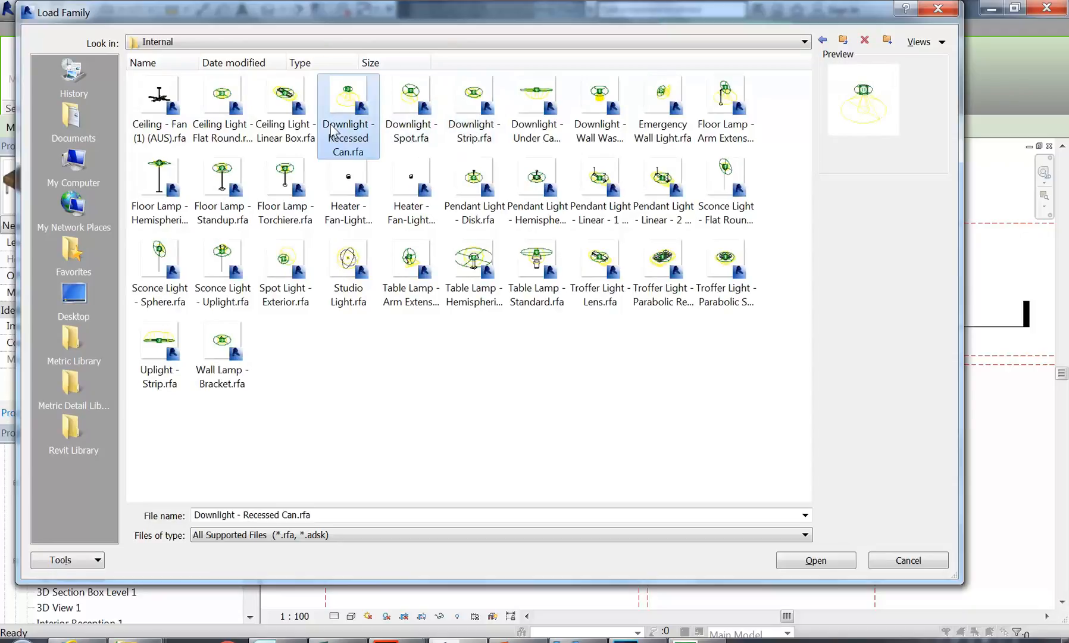
{"action": "left_click", "coordinate": [424, 109]}
{"action": "left_click", "coordinate": [457, 116]}
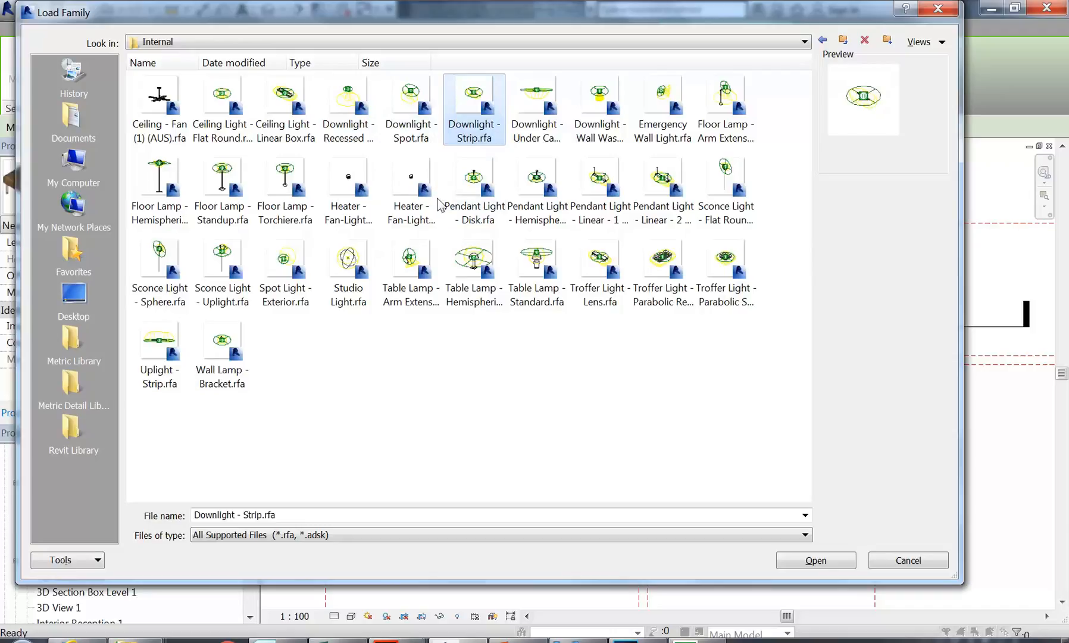
{"action": "left_click", "coordinate": [403, 188]}
{"action": "left_click", "coordinate": [286, 182]}
{"action": "left_click", "coordinate": [474, 105]}
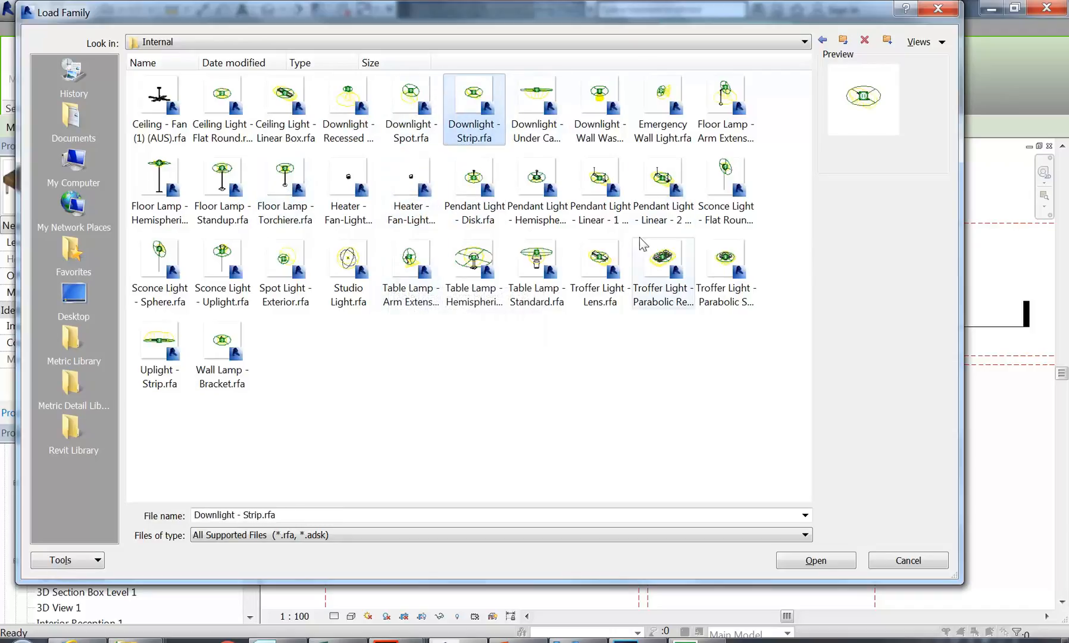
Step: Compare the pendant light families and load Pendant Light - Disk.rfa
{"action": "left_click", "coordinate": [586, 189]}
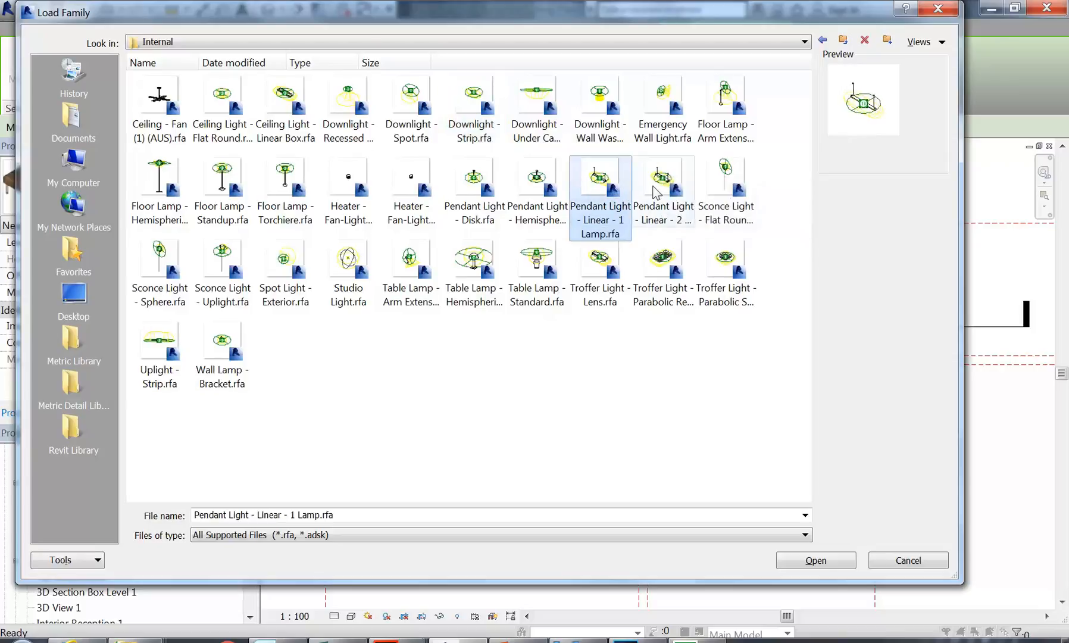
{"action": "left_click", "coordinate": [643, 189]}
{"action": "left_click", "coordinate": [694, 195]}
{"action": "left_click", "coordinate": [684, 190]}
{"action": "left_click", "coordinate": [613, 194]}
{"action": "left_click", "coordinate": [518, 187]}
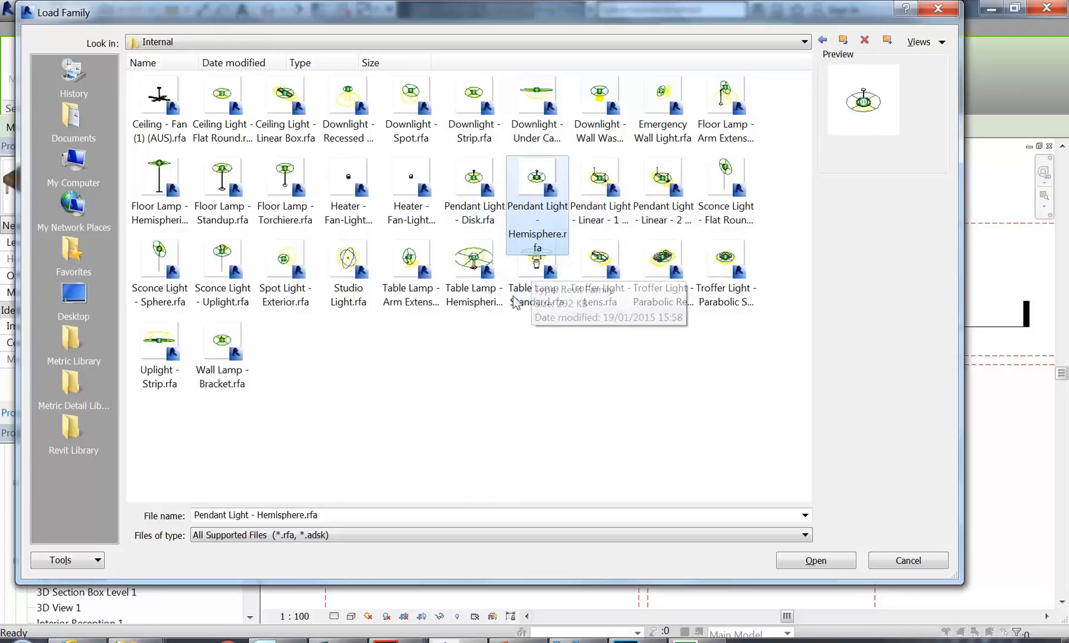
{"action": "left_click", "coordinate": [464, 189]}
{"action": "left_click", "coordinate": [533, 220]}
{"action": "left_click", "coordinate": [485, 217]}
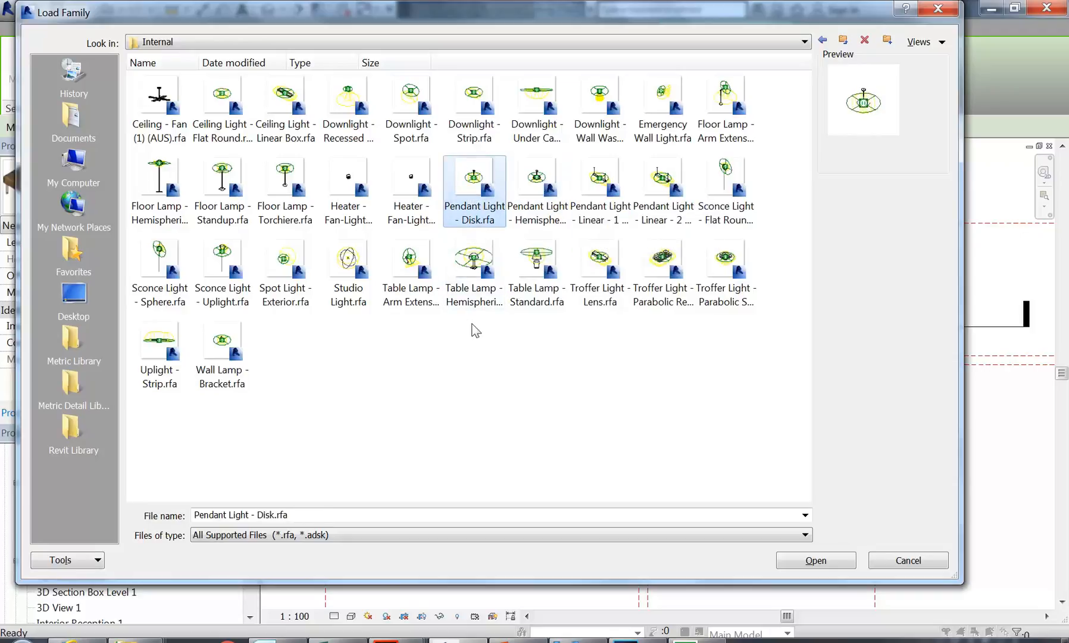
{"action": "double_click", "coordinate": [471, 179]}
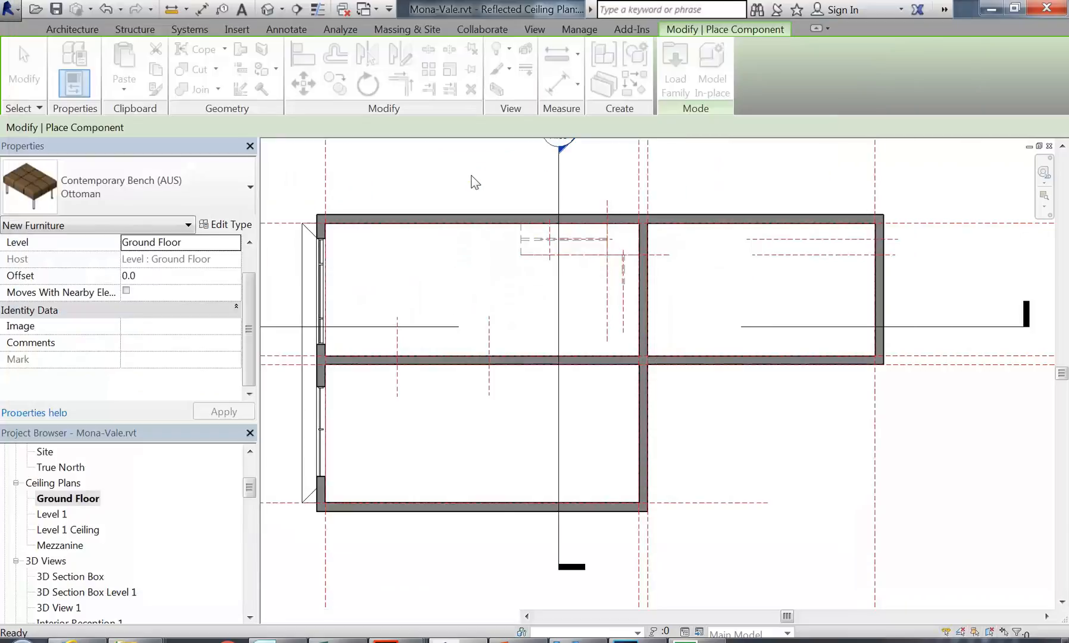
Step: Place two pendants side by side in the upper-left room, cancel placement, then open Section 1
{"action": "middle_click_drag", "start_coordinate": [473, 189], "coordinate": [510, 185]}
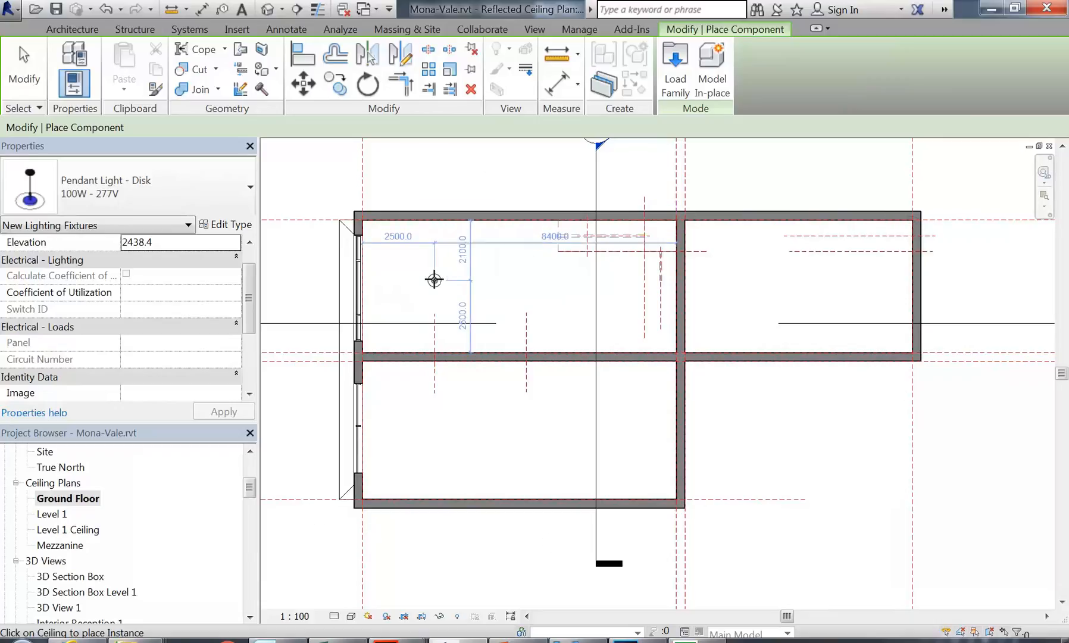
{"action": "scroll", "coordinate": [410, 286], "scroll_direction": "up", "scroll_amount": 3}
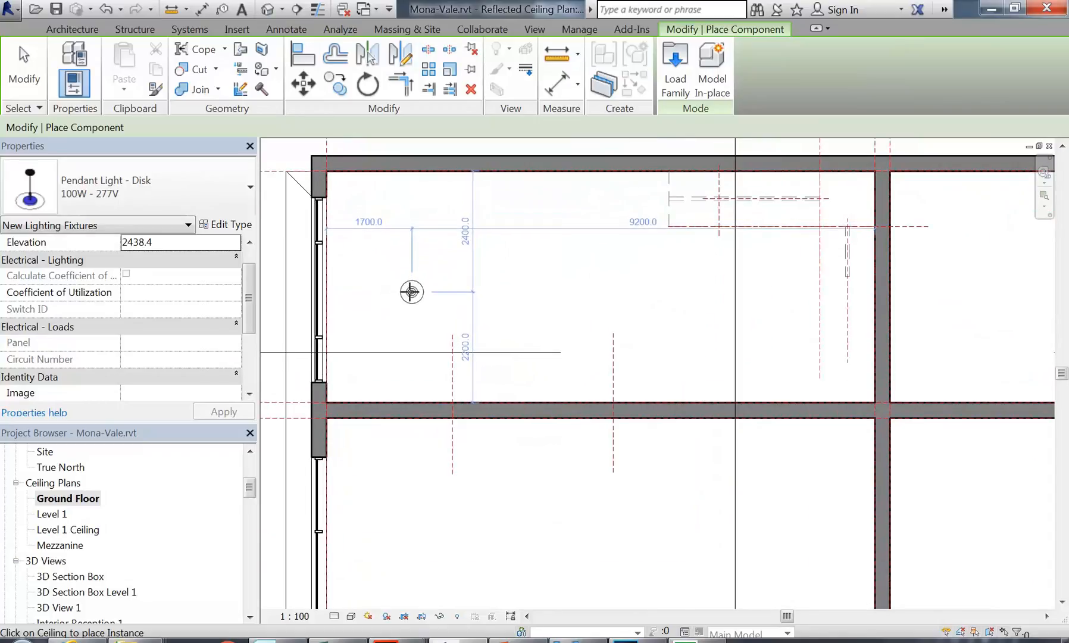
{"action": "left_click", "coordinate": [412, 291]}
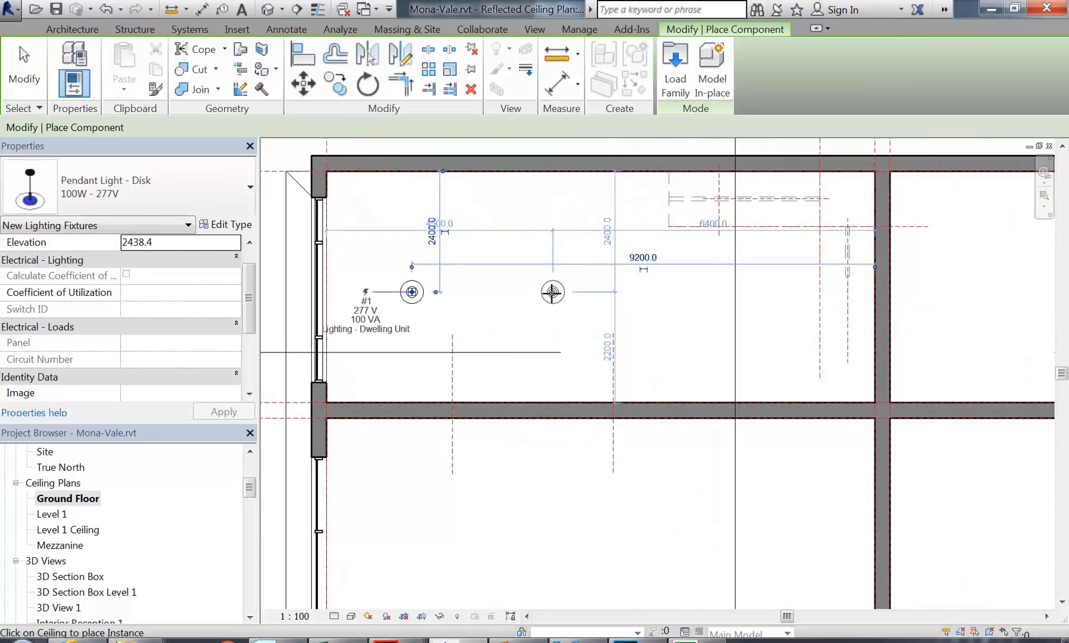
{"action": "left_click", "coordinate": [548, 292]}
{"action": "scroll", "coordinate": [547, 292], "scroll_direction": "down", "scroll_amount": 3}
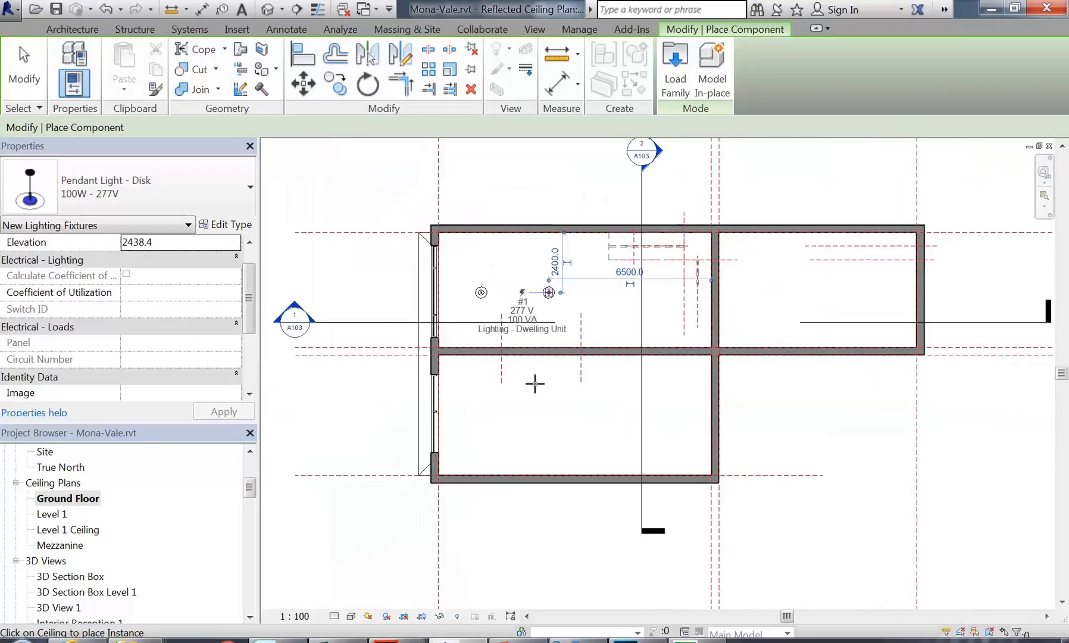
{"action": "right_click", "coordinate": [331, 264]}
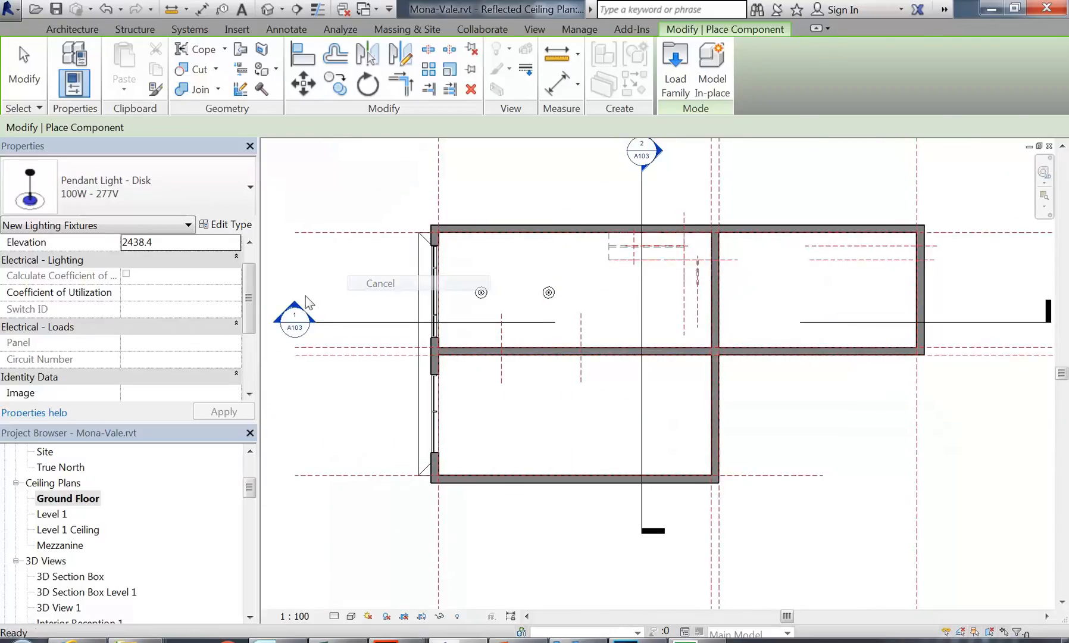
{"action": "left_click", "coordinate": [357, 273]}
{"action": "double_click", "coordinate": [295, 318]}
Step: Scroll the Project Browser down to 3D Views and open Interior Reception 1
{"action": "scroll", "coordinate": [365, 370], "scroll_direction": "up", "scroll_amount": 3}
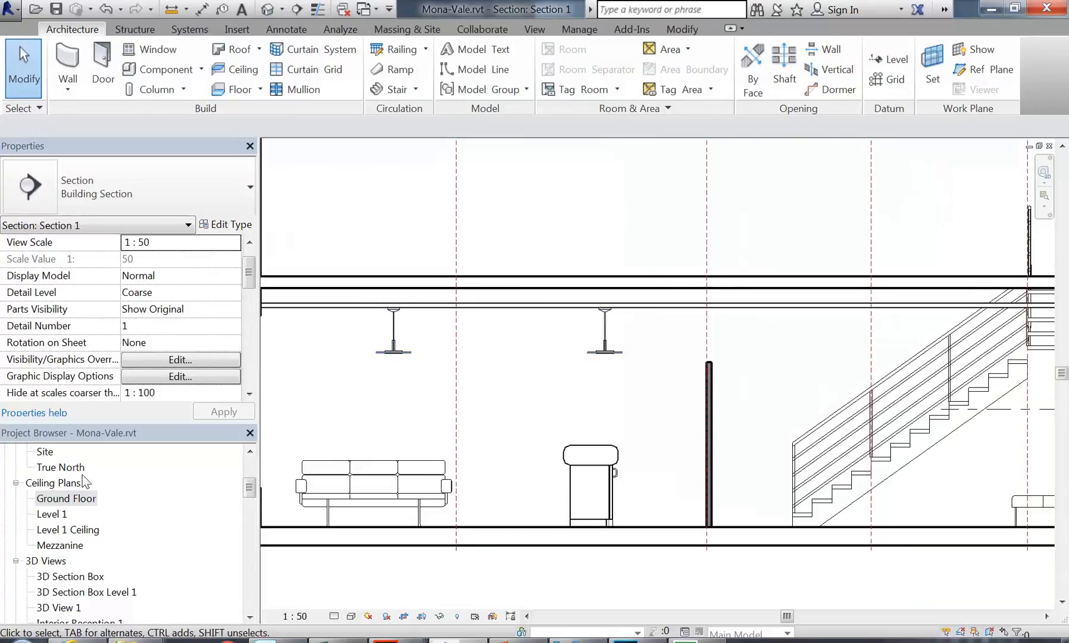
{"action": "mouse_move", "coordinate": [250, 494]}
{"action": "left_mouse_down"}
{"action": "mouse_move", "coordinate": [250, 473]}
{"action": "mouse_move", "coordinate": [250, 494]}
{"action": "left_mouse_up"}
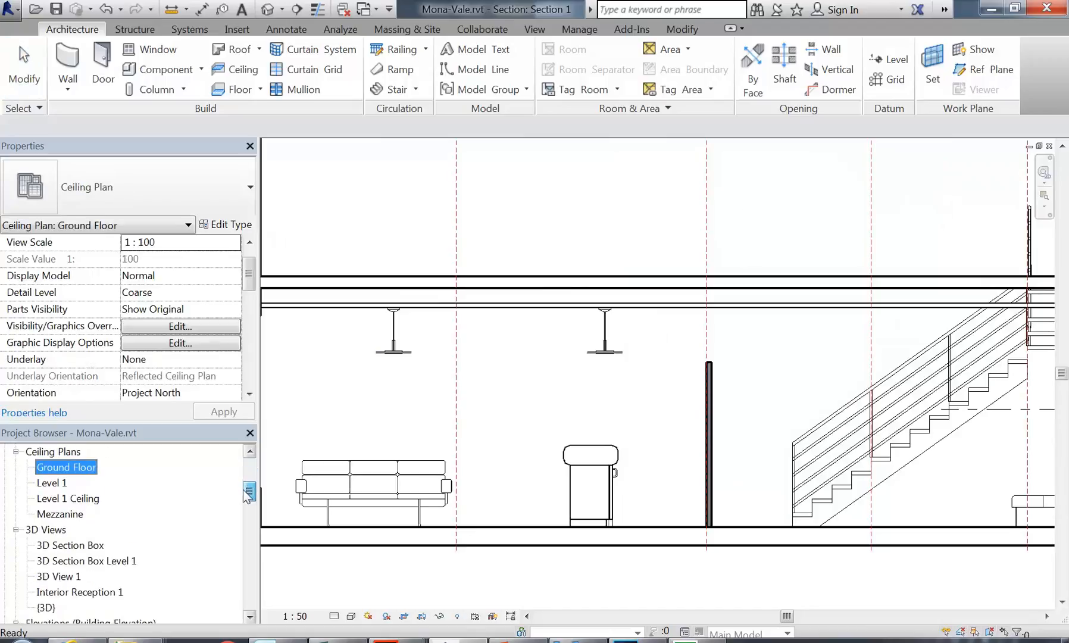
{"action": "left_click", "coordinate": [57, 560]}
{"action": "scroll", "coordinate": [62, 514], "scroll_direction": "down", "scroll_amount": 2}
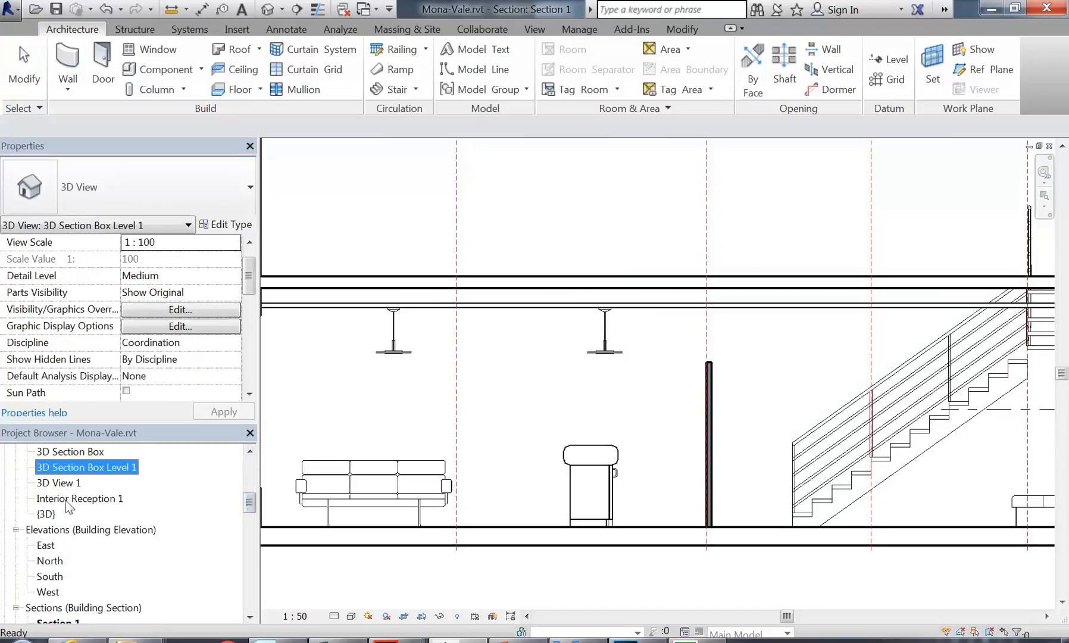
{"action": "double_click", "coordinate": [70, 498]}
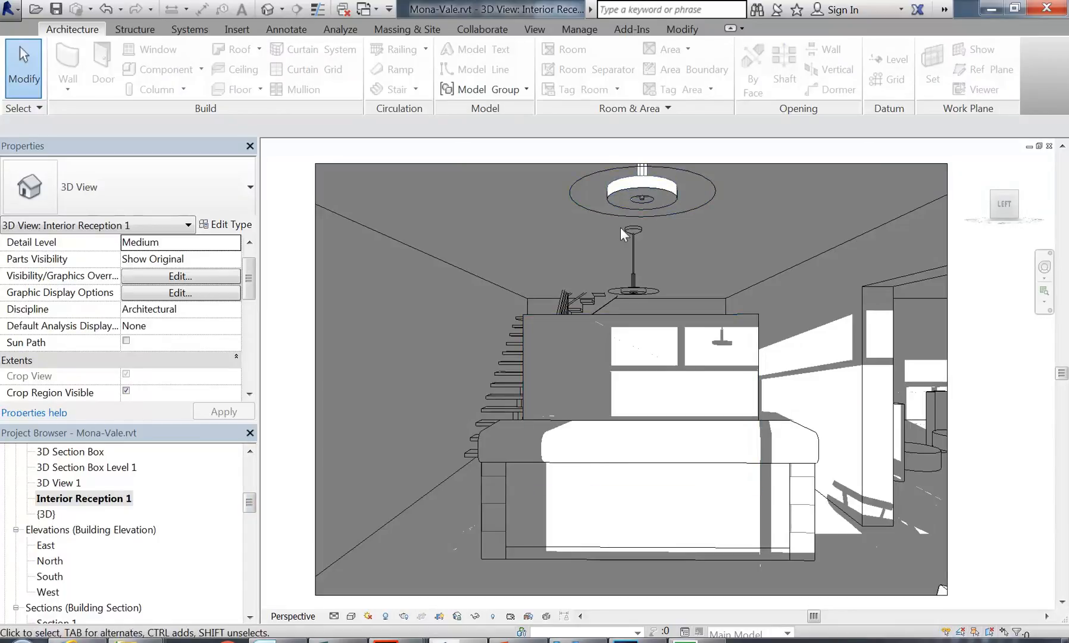
Step: Duplicate the Interior Reception 1 view
{"action": "right_click", "coordinate": [80, 502]}
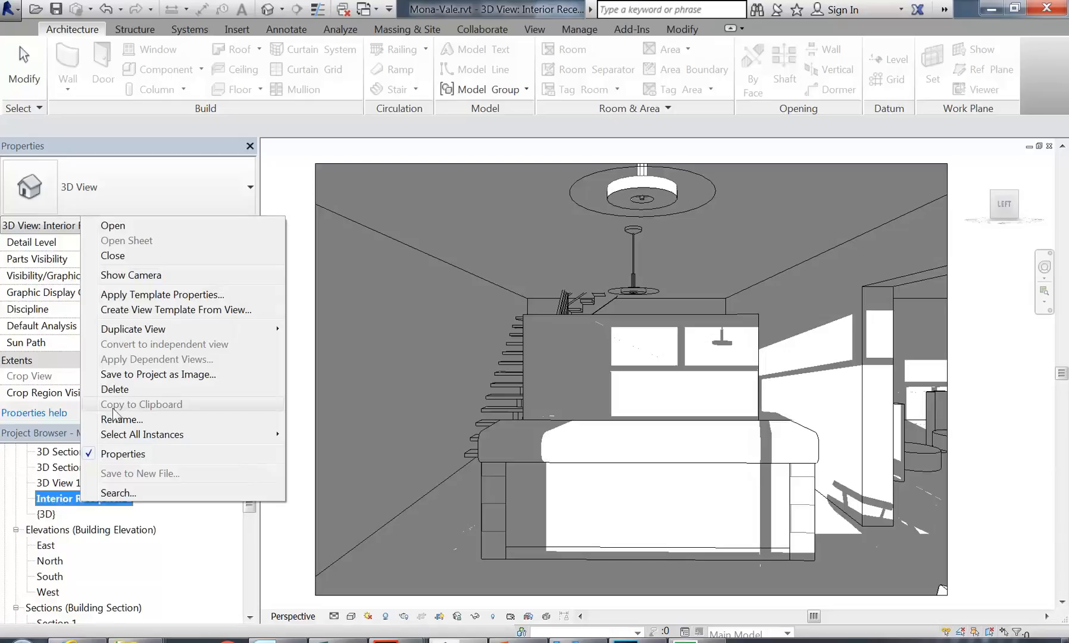
{"action": "mouse_move", "coordinate": [136, 330]}
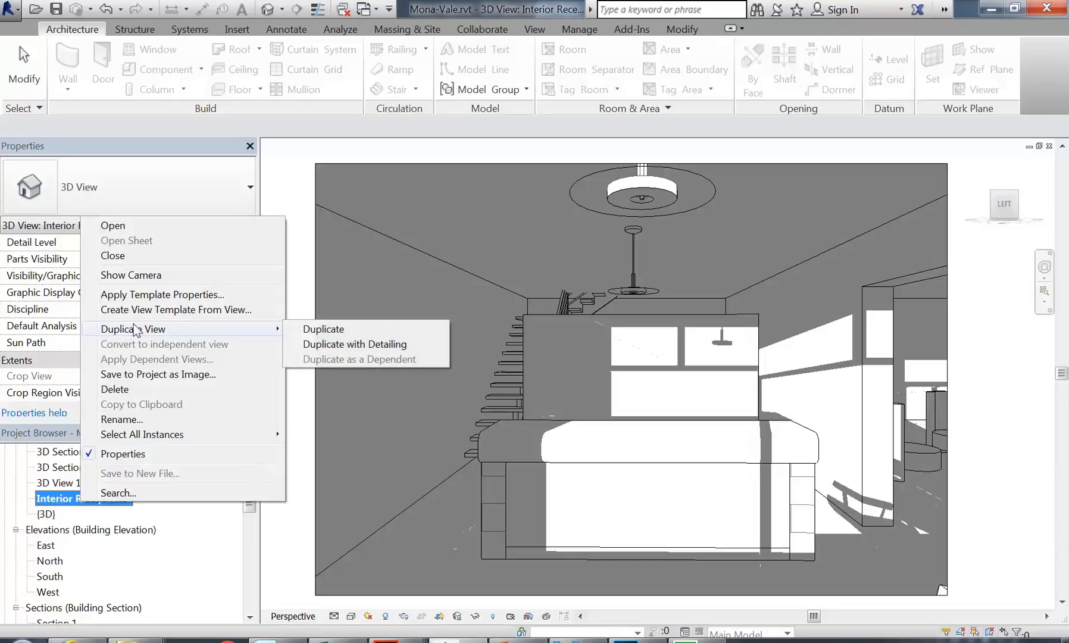
{"action": "left_click", "coordinate": [330, 334]}
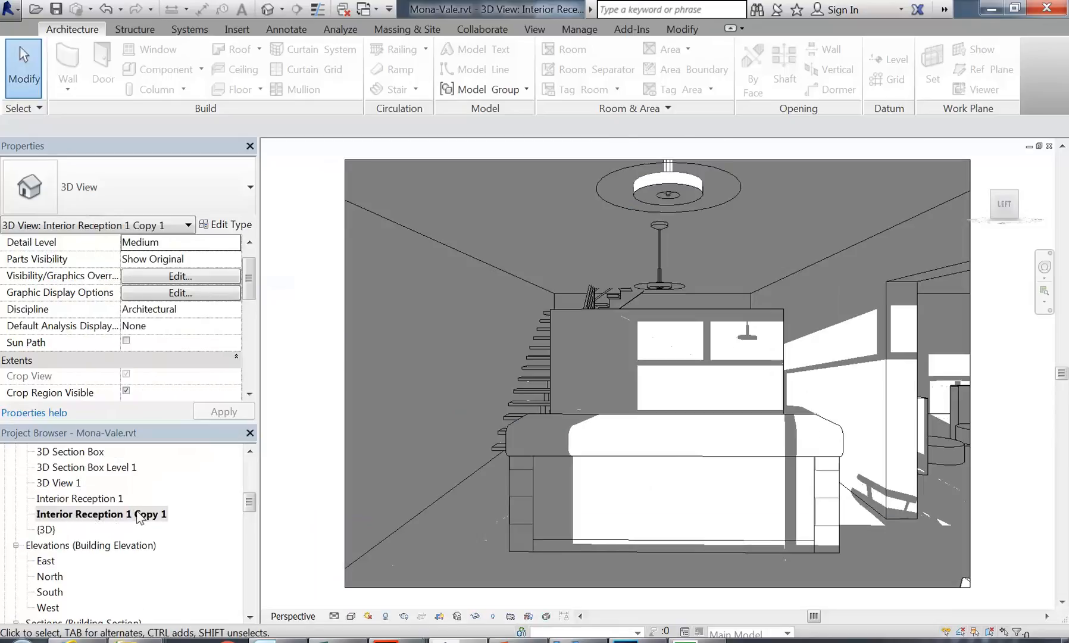
Step: Rename the copied view to 'Interior Reception 1 Night'
{"action": "right_click", "coordinate": [130, 513]}
{"action": "left_click", "coordinate": [333, 492]}
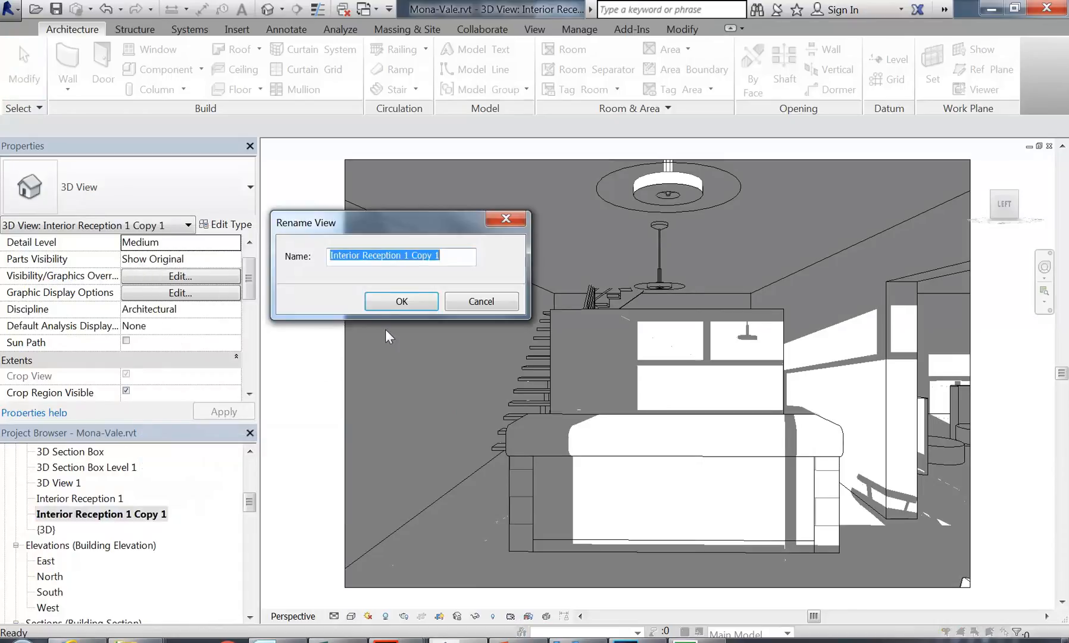
{"action": "left_click_drag", "start_coordinate": [411, 254], "coordinate": [499, 251]}
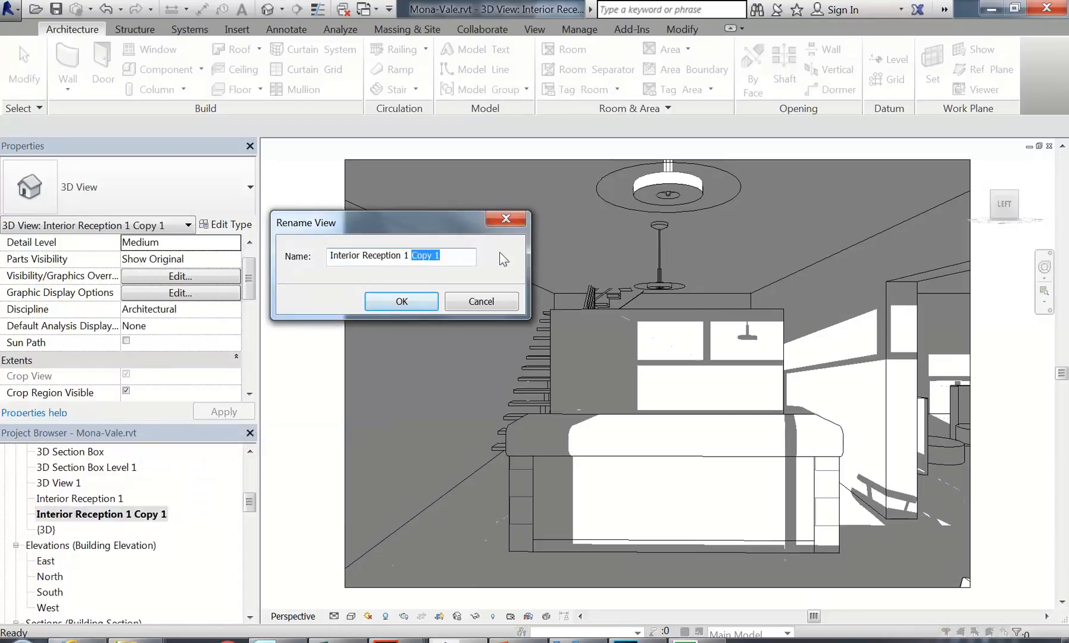
{"action": "type", "text": "Ni"}
{"action": "key", "text": "BackSpace"}
{"action": "key", "text": "BackSpace"}
{"action": "key", "text": "BackSpace"}
{"action": "key", "text": "BackSpace"}
{"action": "left_click", "coordinate": [432, 307]}
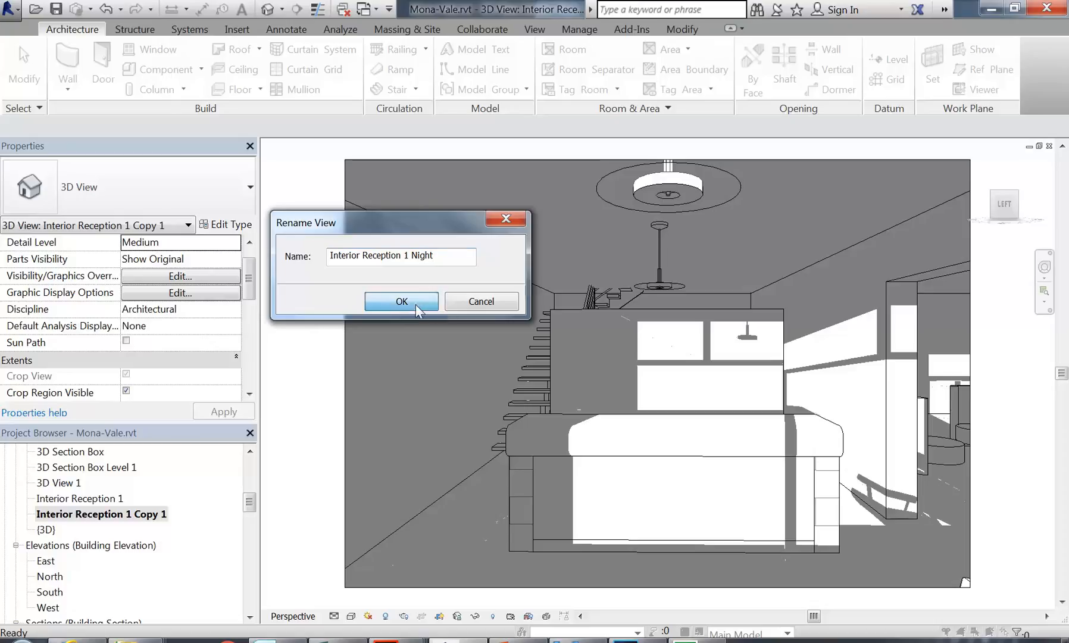
{"action": "left_click", "coordinate": [430, 365]}
Step: Turn shadows off, then render with Interior: Artificial only lighting at Low quality
{"action": "left_click", "coordinate": [385, 617]}
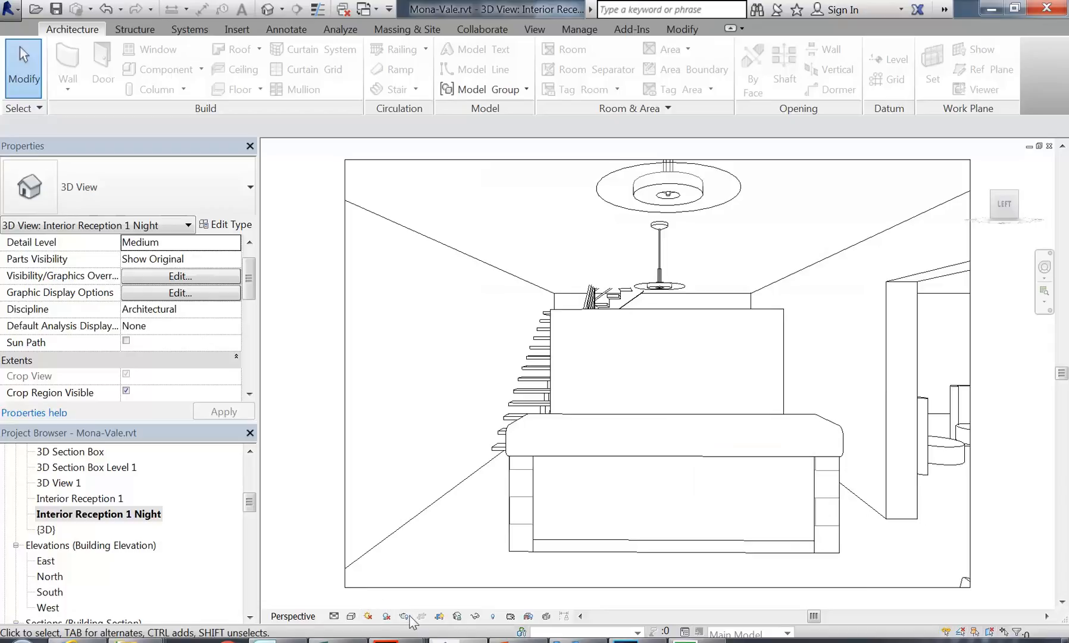
{"action": "left_click", "coordinate": [403, 616]}
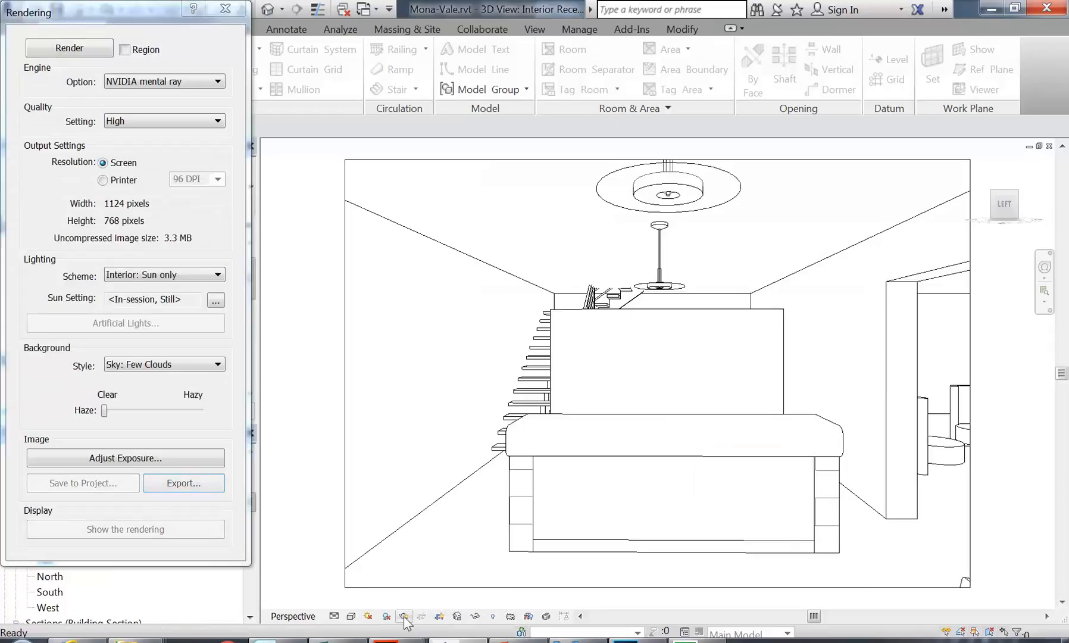
{"action": "left_click", "coordinate": [154, 276]}
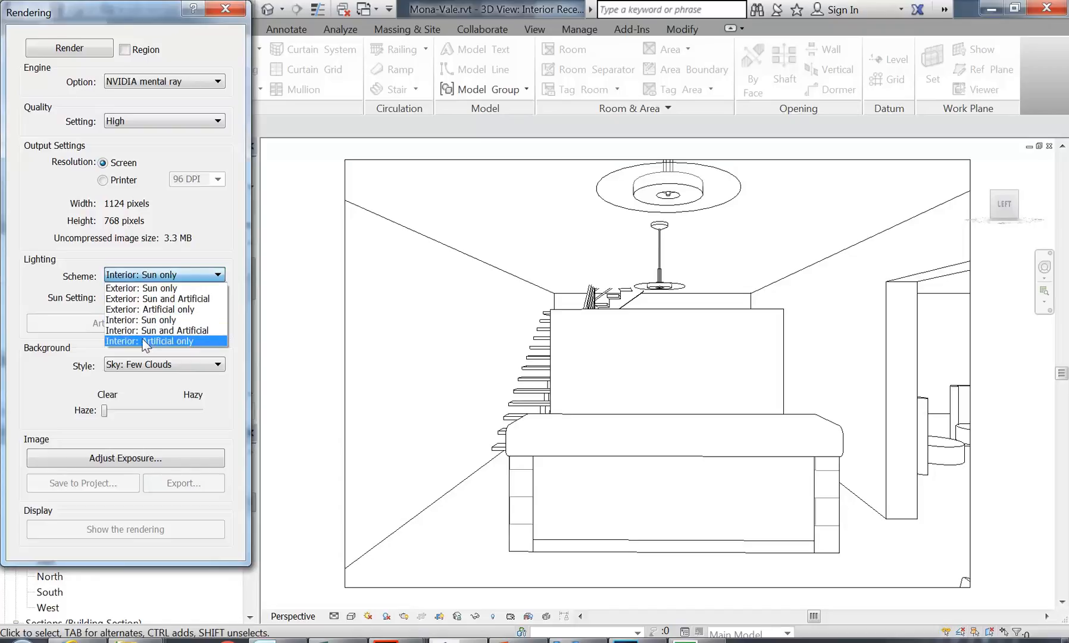
{"action": "left_click", "coordinate": [145, 341]}
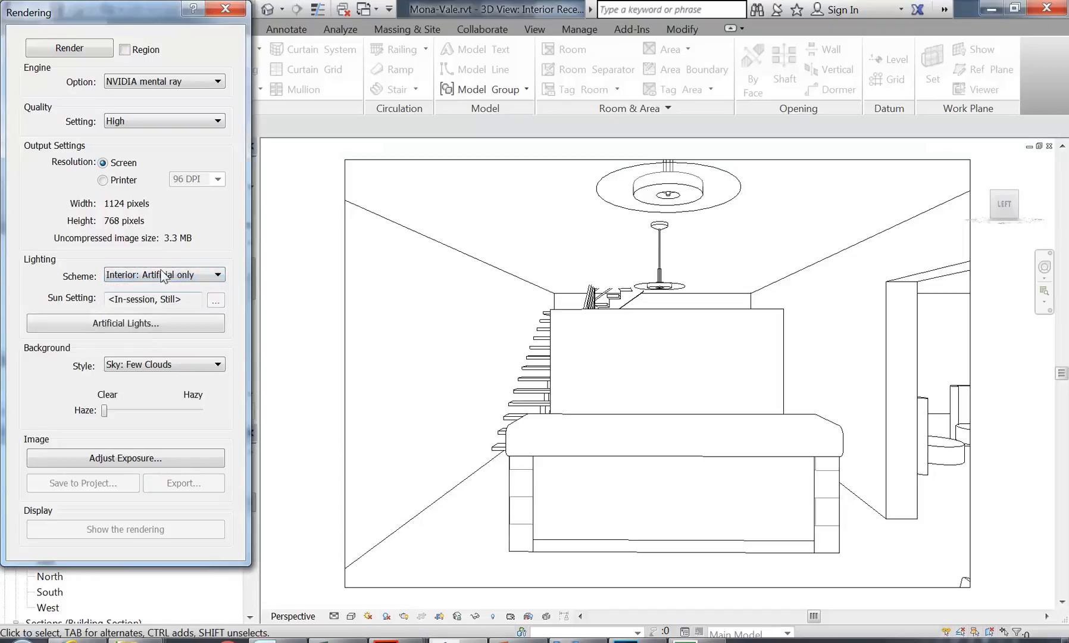
{"action": "left_click", "coordinate": [169, 122]}
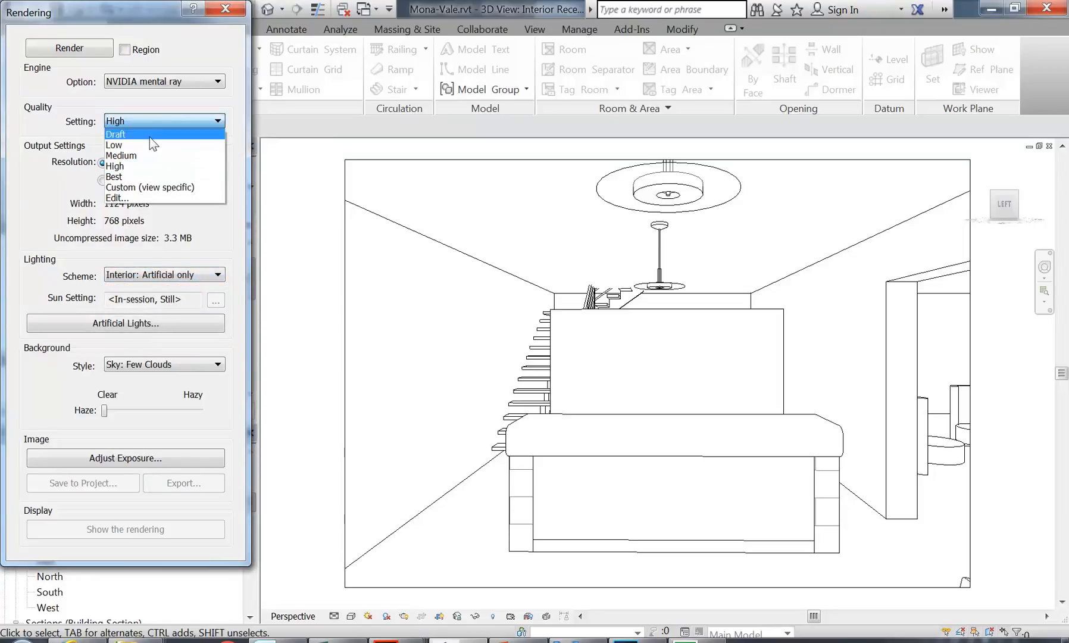
{"action": "left_click", "coordinate": [140, 146]}
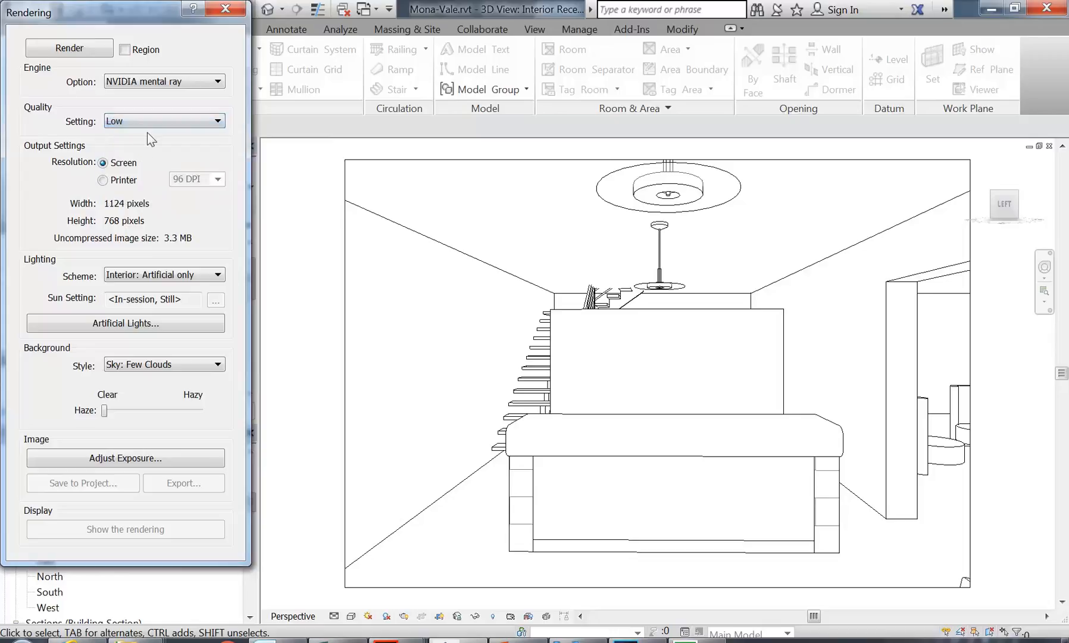
{"action": "left_click", "coordinate": [57, 50]}
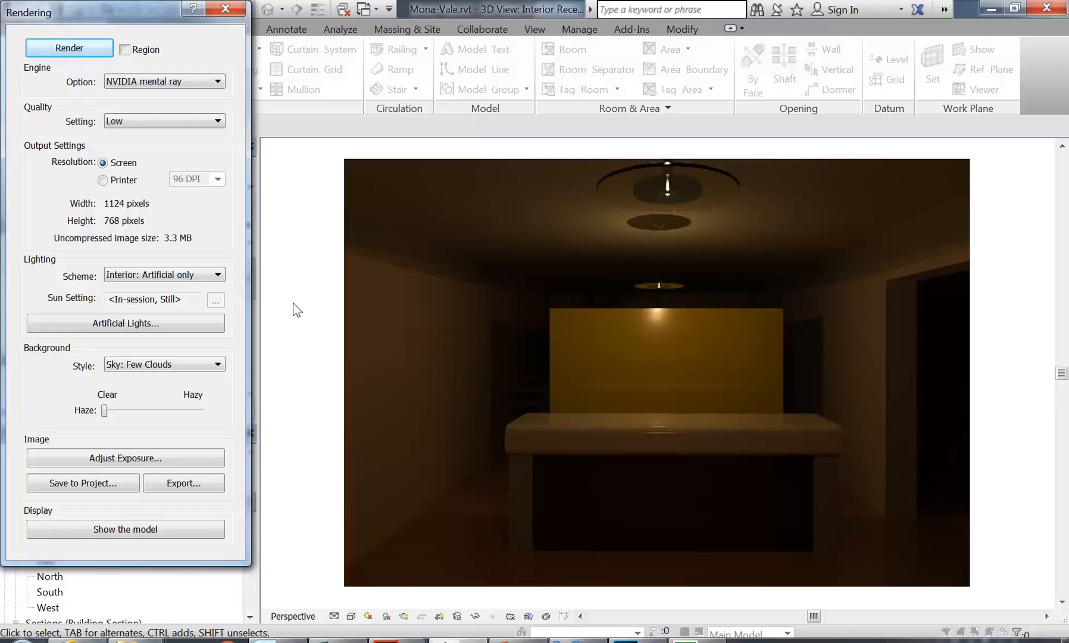
Step: Lower the exposure value to 5.79, then to 4.96, applying each change
{"action": "left_click", "coordinate": [107, 458]}
{"action": "left_click_drag", "start_coordinate": [296, 117], "coordinate": [279, 118]}
{"action": "left_click", "coordinate": [324, 388]}
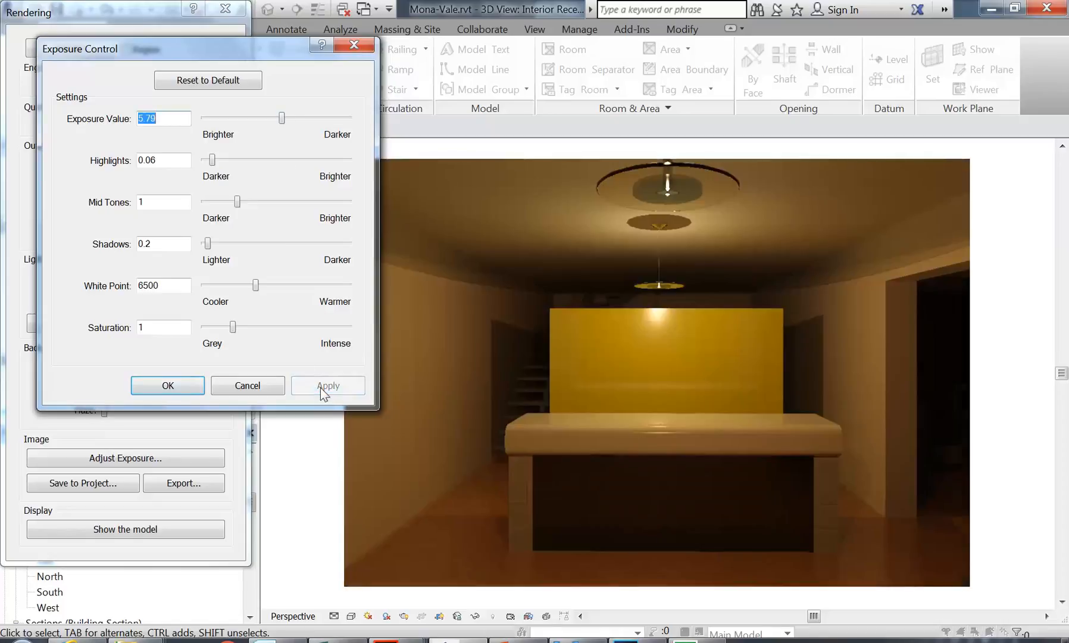
{"action": "left_click_drag", "start_coordinate": [281, 117], "coordinate": [276, 118]}
{"action": "left_click", "coordinate": [338, 384]}
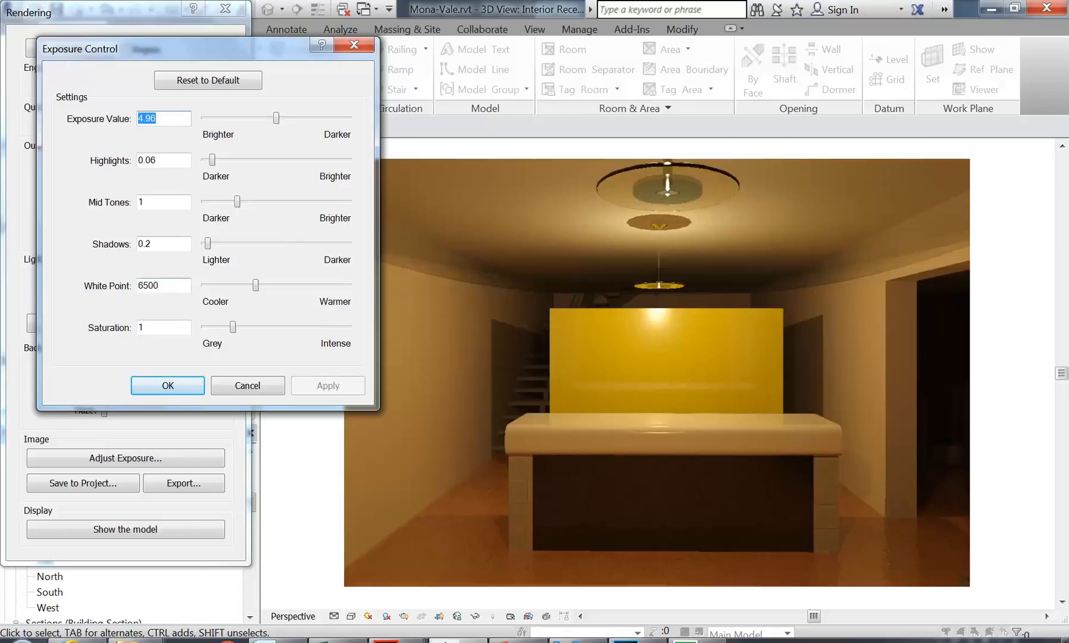
Step: Lower the white point through 5694 and 4638 to 3925.2, applying each, then accept
{"action": "left_click", "coordinate": [256, 286]}
{"action": "left_click_drag", "start_coordinate": [256, 285], "coordinate": [246, 285]}
{"action": "left_click", "coordinate": [327, 385]}
{"action": "left_click_drag", "start_coordinate": [246, 285], "coordinate": [235, 286]}
{"action": "left_click", "coordinate": [317, 394]}
{"action": "left_click_drag", "start_coordinate": [235, 285], "coordinate": [227, 285]}
{"action": "left_click", "coordinate": [318, 387]}
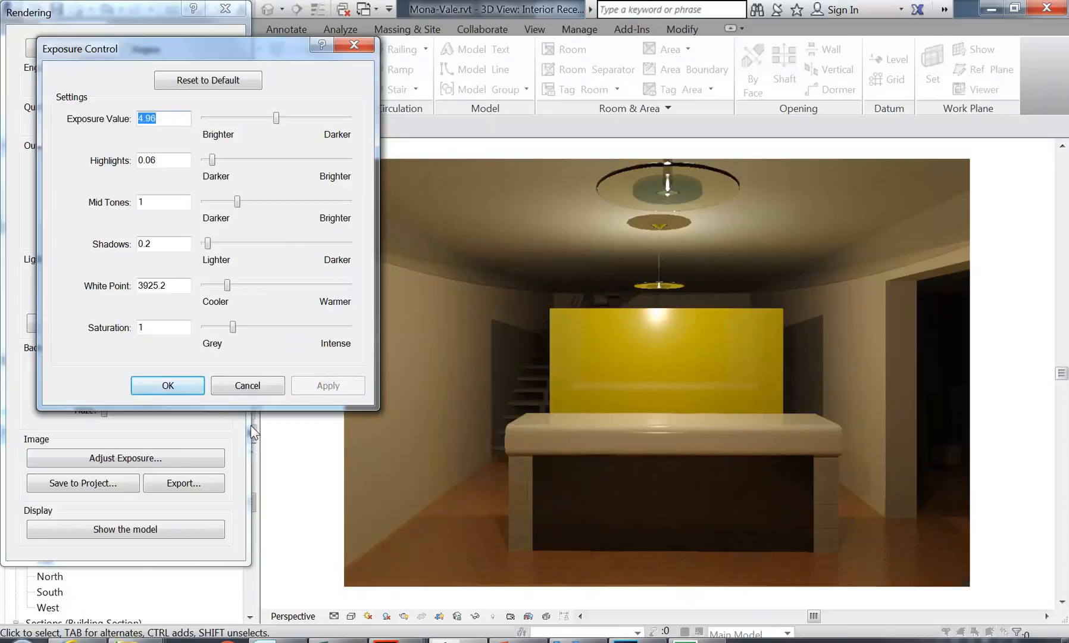
{"action": "left_click", "coordinate": [169, 385]}
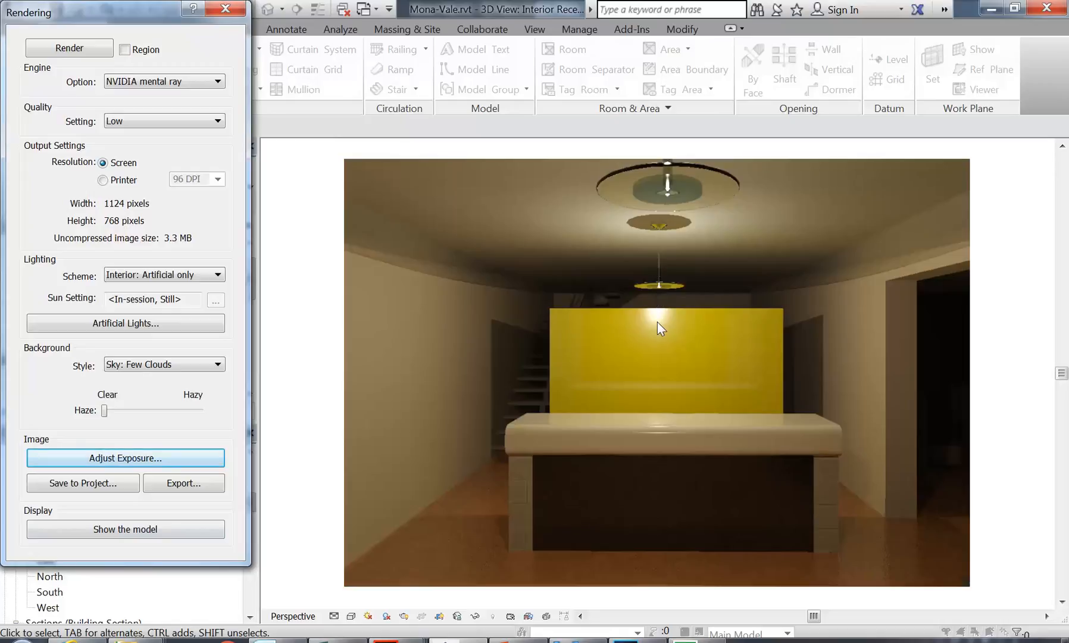
Step: Show the model and drag the pendant light above the desk upward twice
{"action": "left_click", "coordinate": [162, 531]}
{"action": "left_click", "coordinate": [662, 288]}
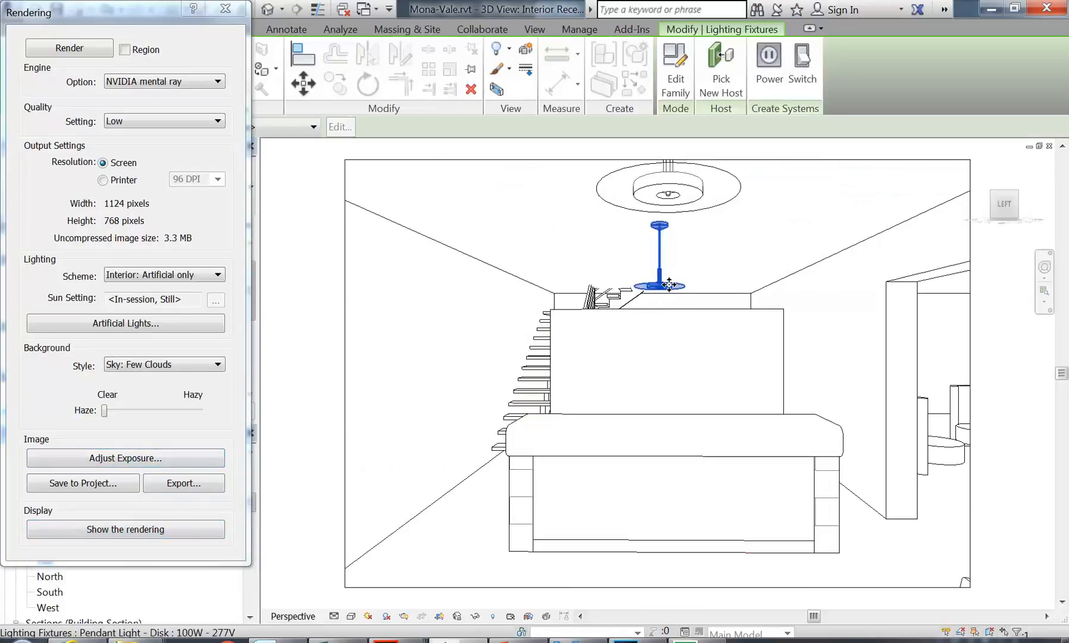
{"action": "left_click_drag", "start_coordinate": [661, 285], "coordinate": [664, 275]}
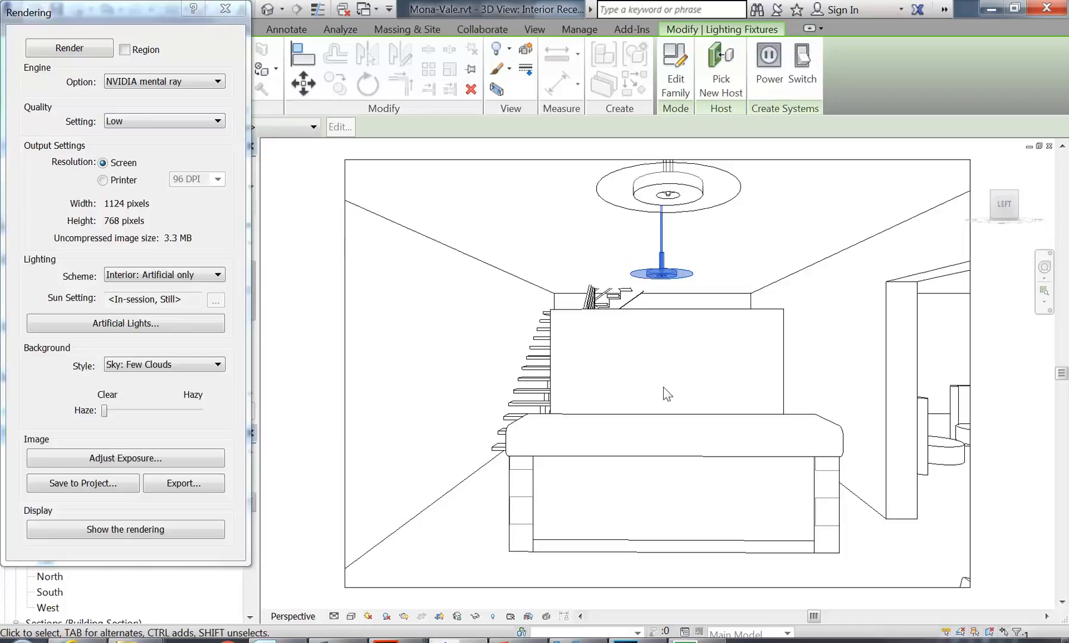
{"action": "left_click", "coordinate": [570, 211]}
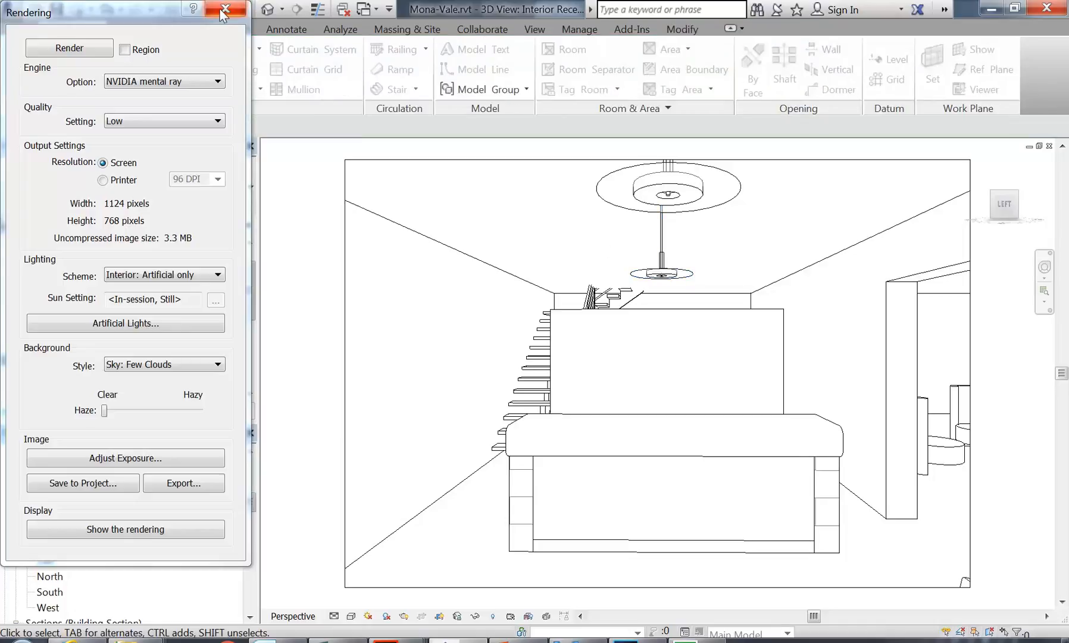
{"action": "left_click_drag", "start_coordinate": [149, 12], "coordinate": [151, 43]}
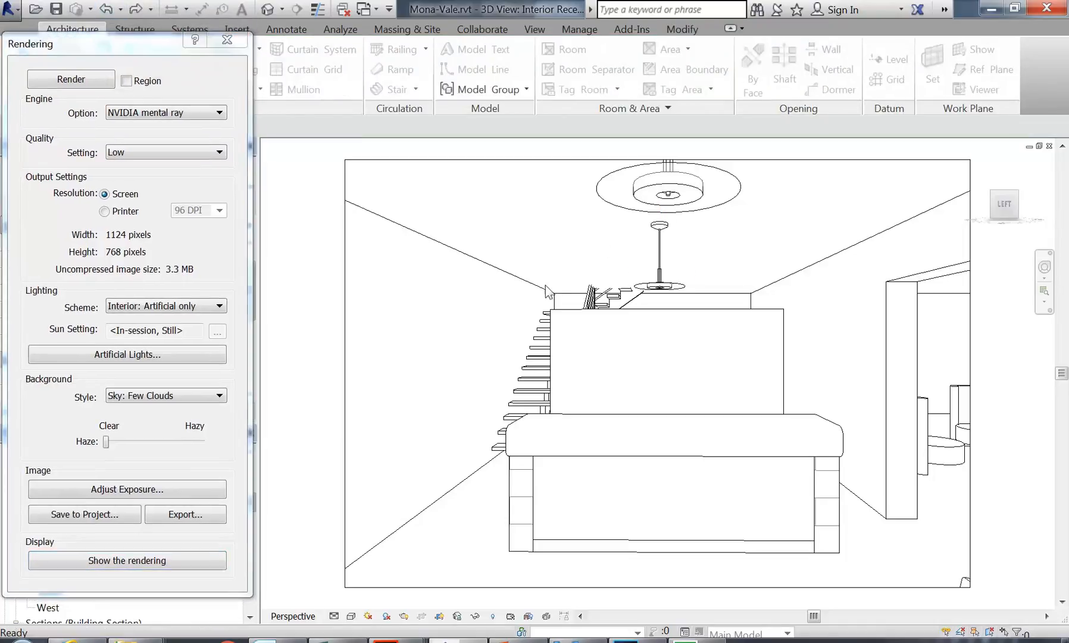
{"action": "left_click", "coordinate": [665, 286]}
{"action": "left_click_drag", "start_coordinate": [667, 288], "coordinate": [668, 273]}
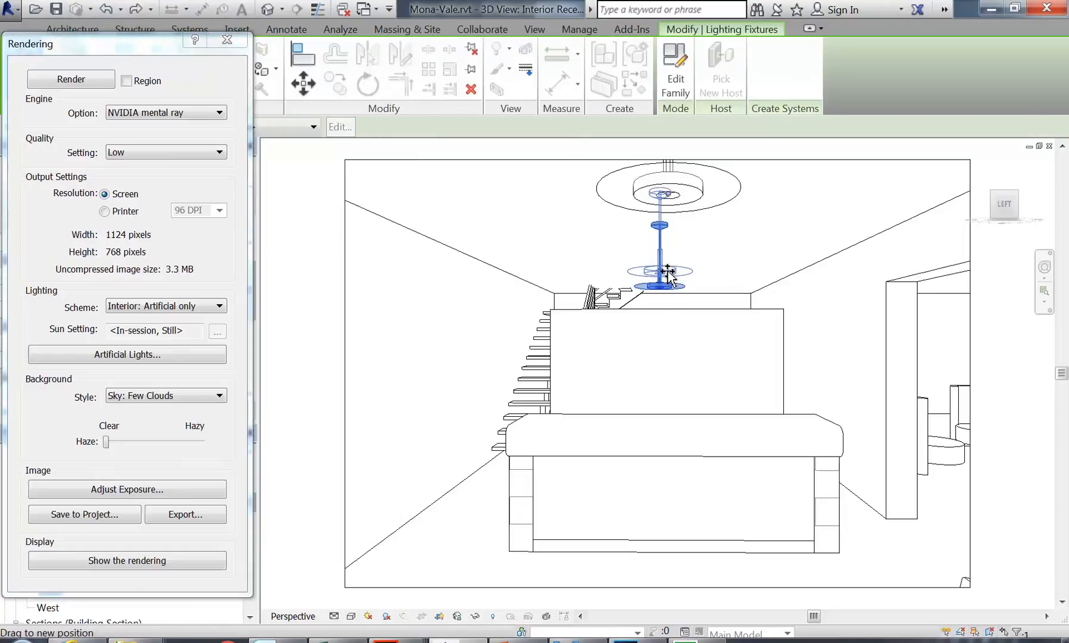
{"action": "left_click", "coordinate": [597, 232]}
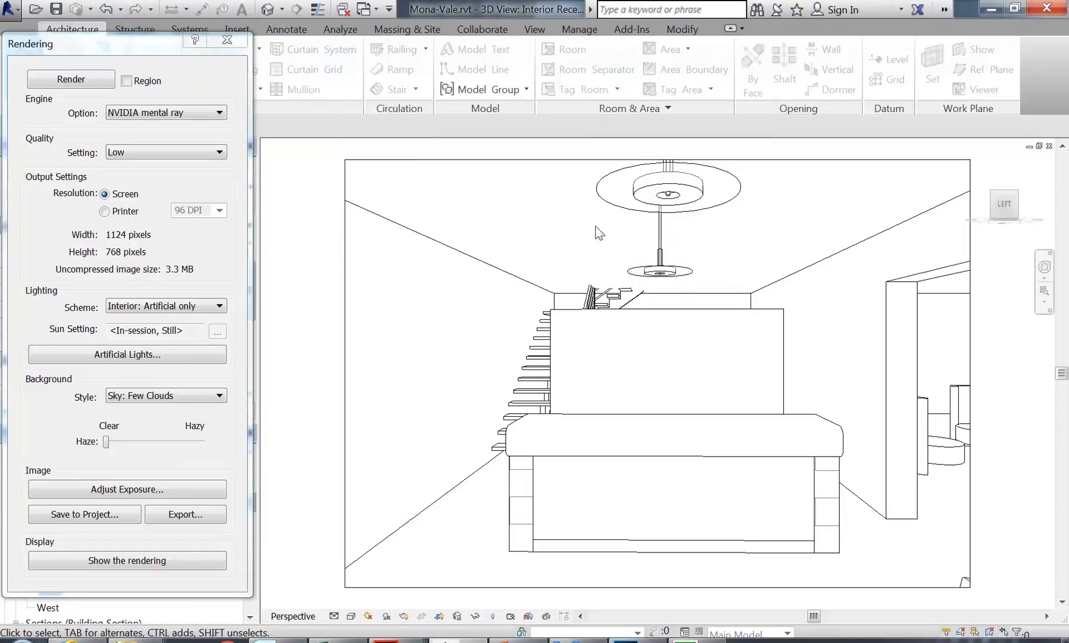
Step: Re-render the Night interior view to see the pendant lights hanging higher
{"action": "left_click", "coordinate": [72, 80]}
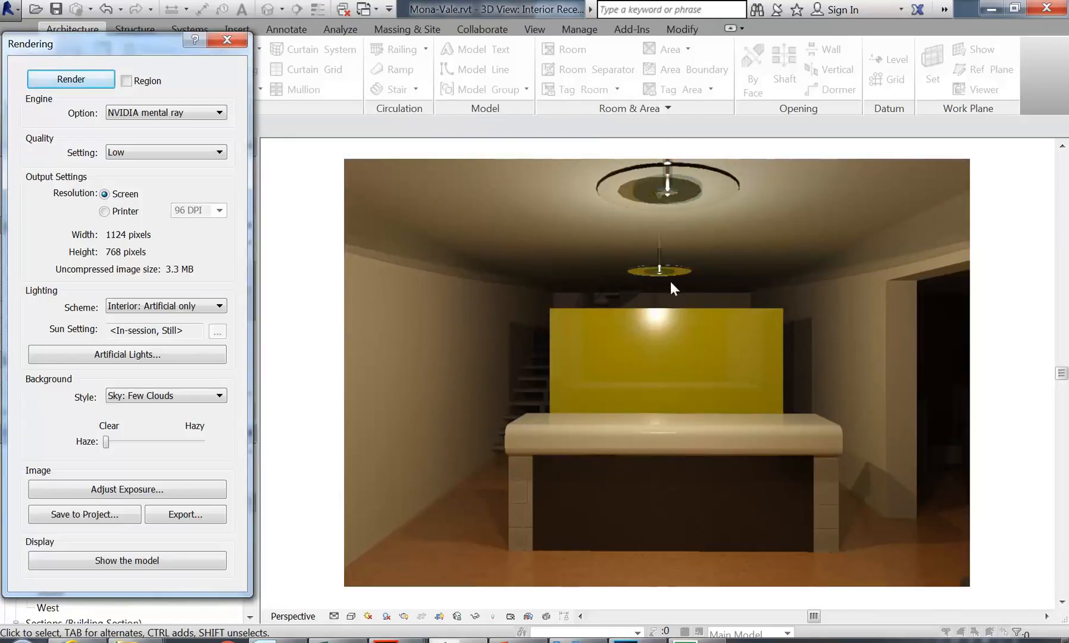
Step: Swap the reception pendant for Downlight - Recessed Can from Lighting > Architectural > Internal
{"action": "left_click", "coordinate": [227, 41]}
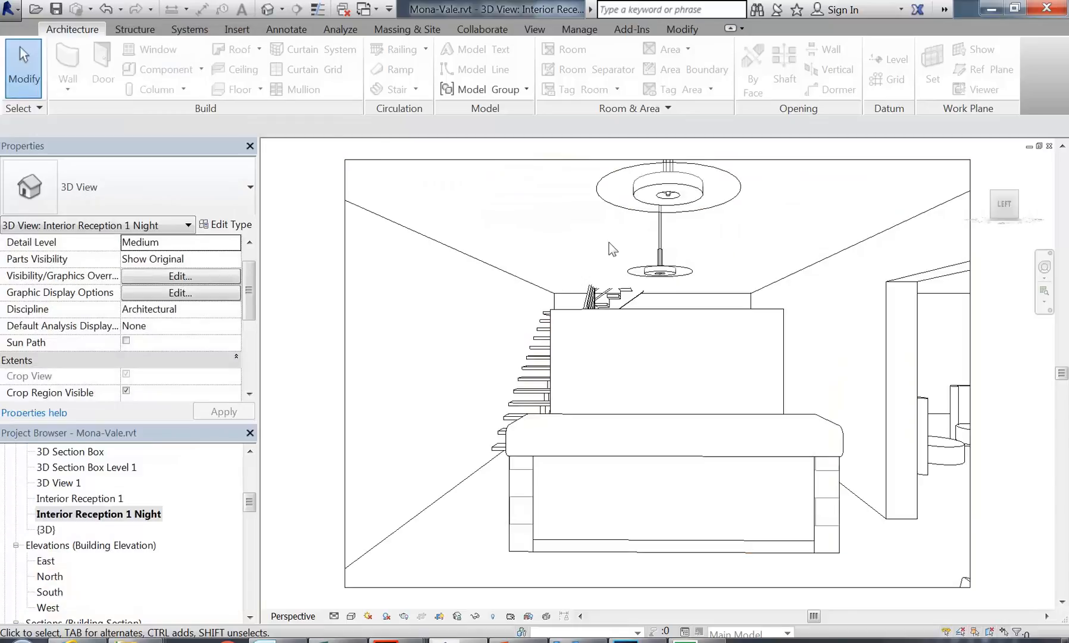
{"action": "left_click", "coordinate": [663, 275]}
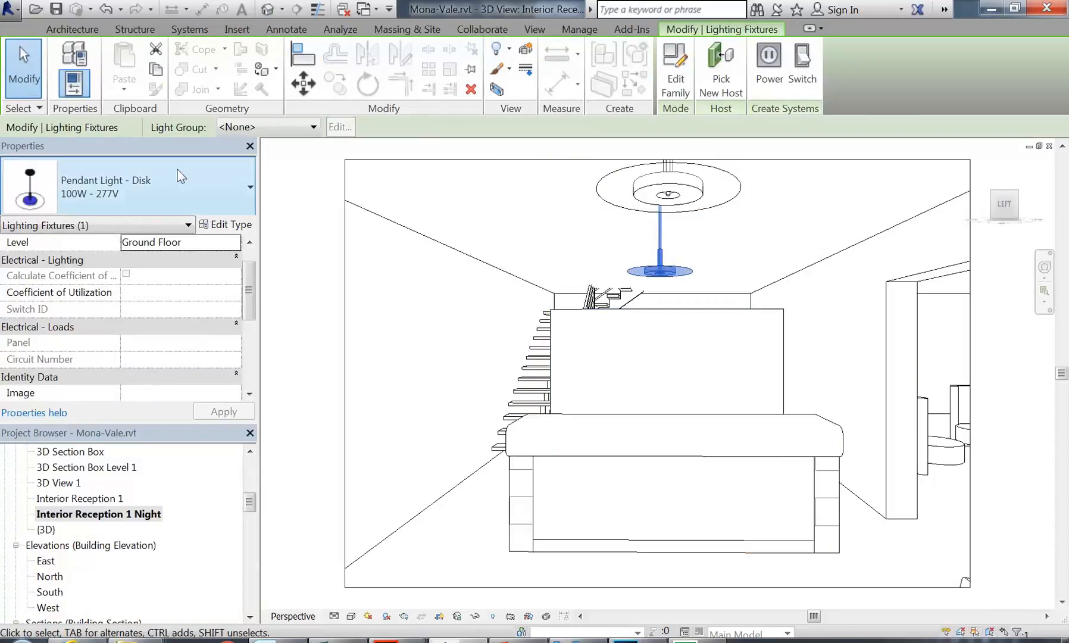
{"action": "left_click", "coordinate": [225, 225]}
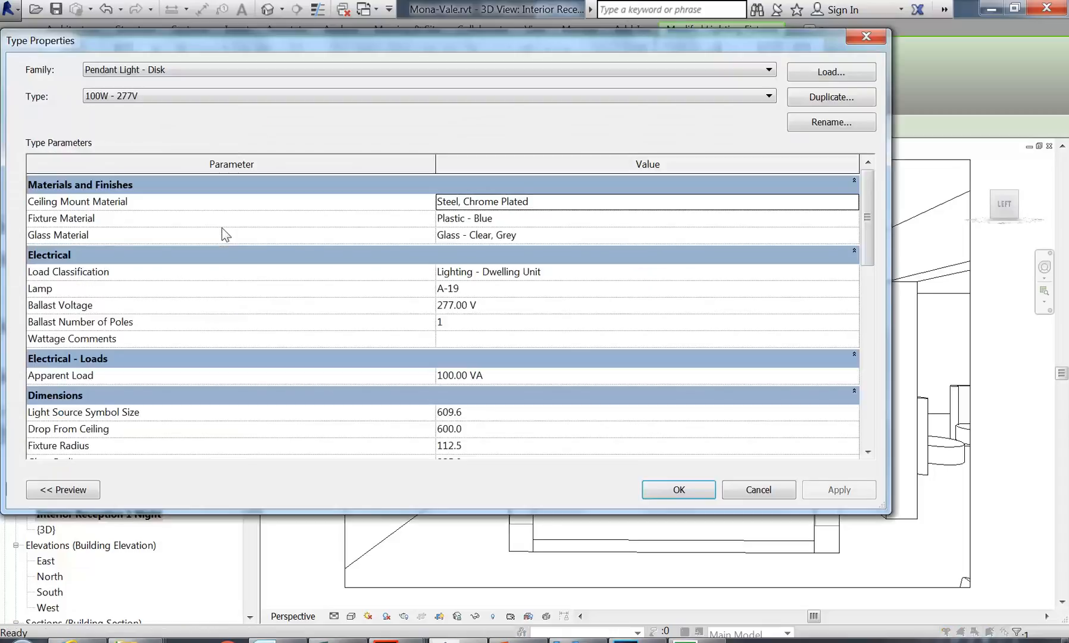
{"action": "left_click", "coordinate": [845, 70]}
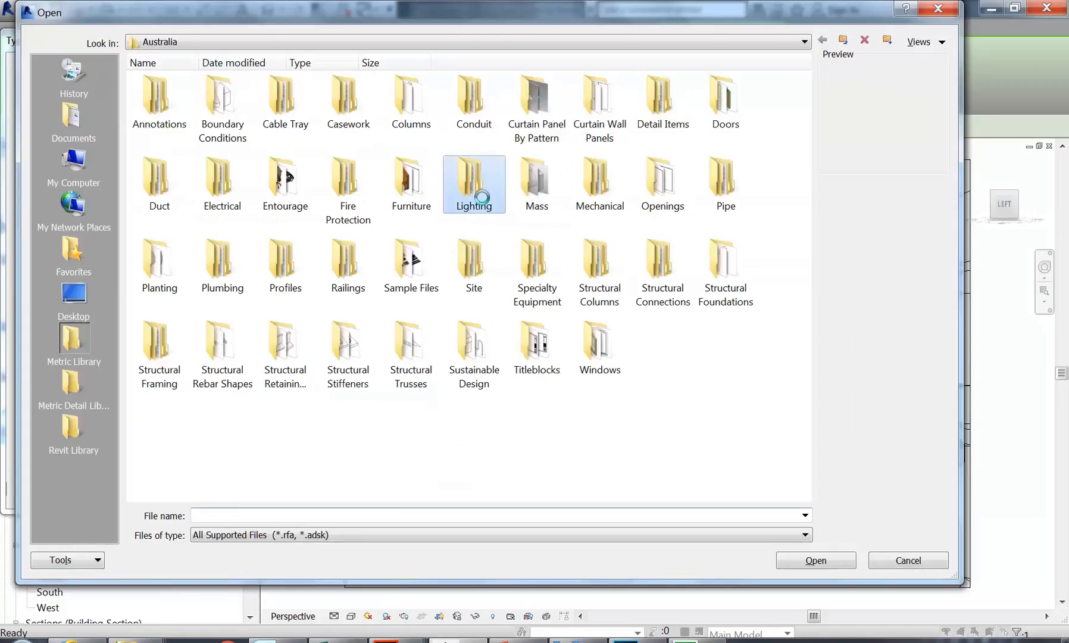
{"action": "double_click", "coordinate": [466, 182]}
{"action": "double_click", "coordinate": [156, 96]}
{"action": "double_click", "coordinate": [220, 99]}
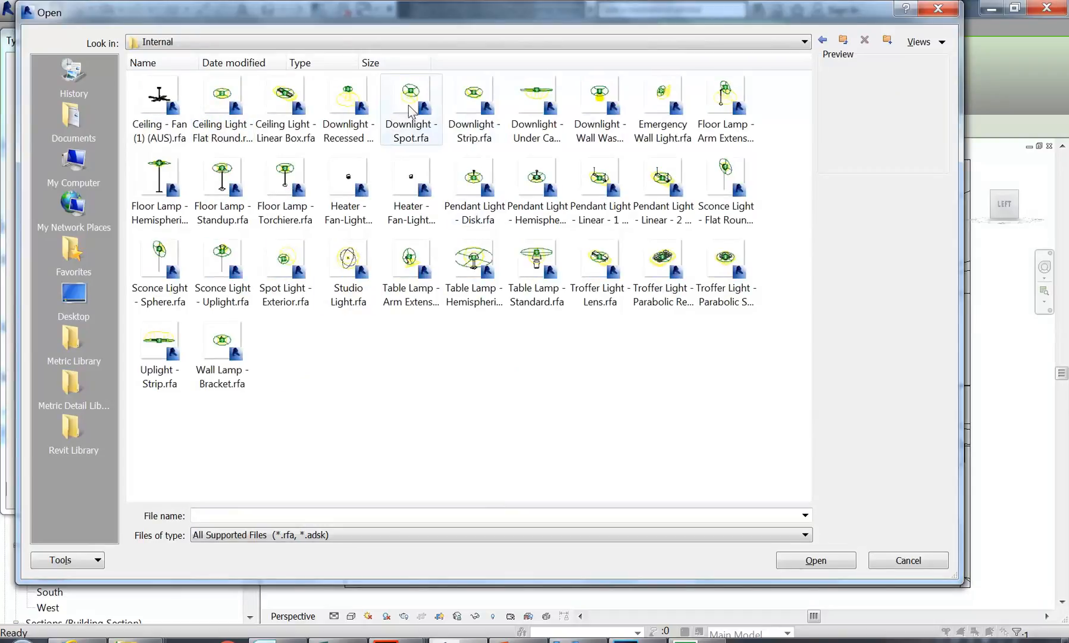
{"action": "left_click", "coordinate": [396, 83]}
{"action": "left_click", "coordinate": [529, 110]}
{"action": "left_click", "coordinate": [363, 113]}
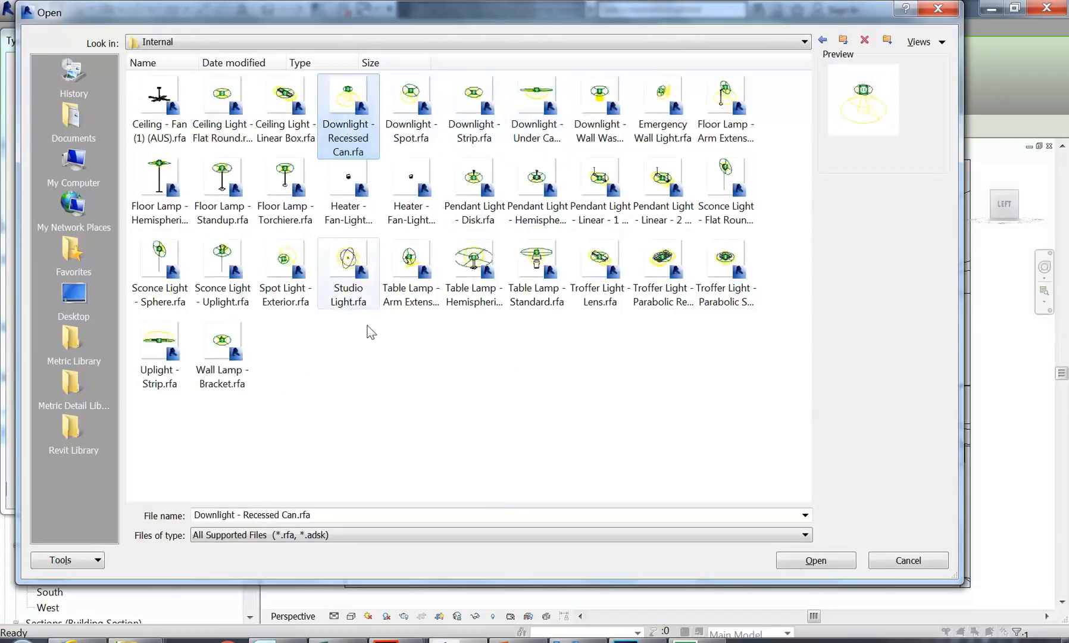
{"action": "left_click", "coordinate": [814, 559]}
{"action": "left_click", "coordinate": [676, 489]}
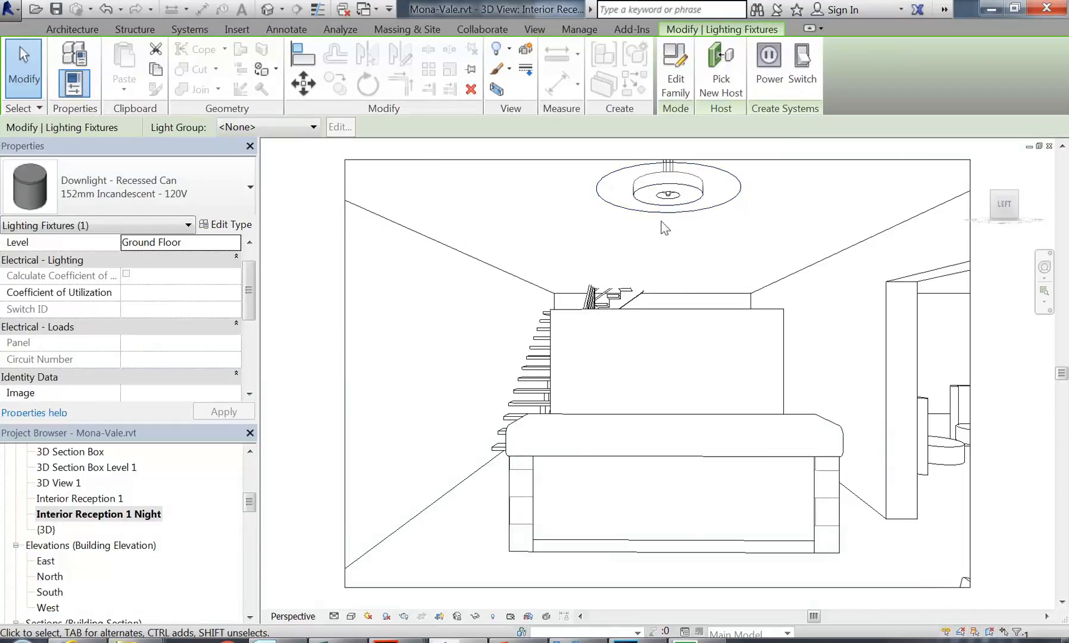
Step: In Wireframe, drag the downlight below the ceiling fixture, then restore Hidden Line
{"action": "left_click", "coordinate": [351, 616]}
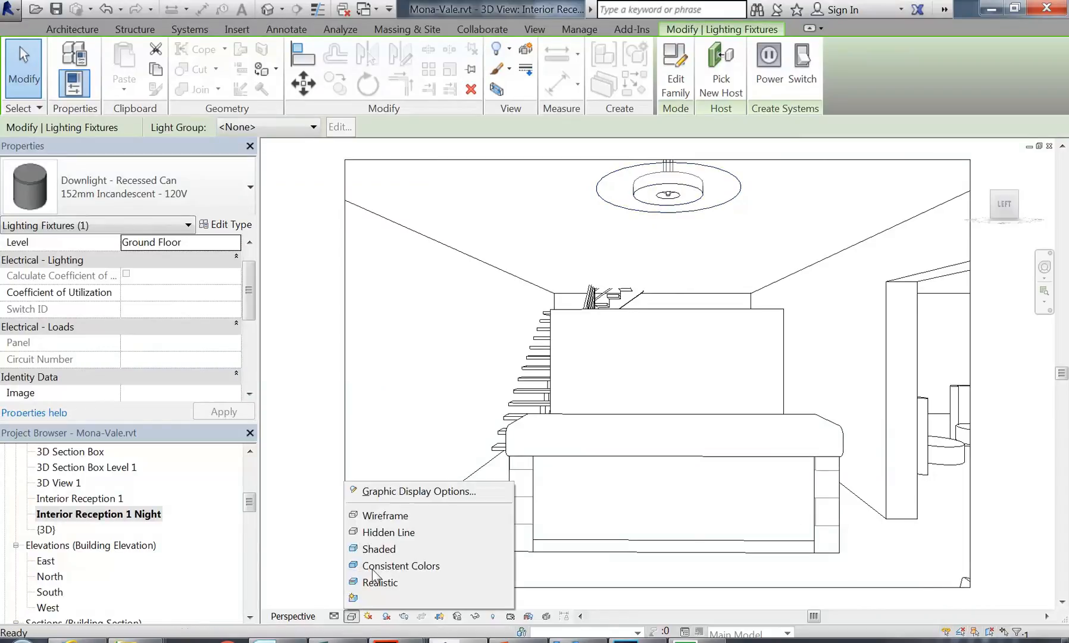
{"action": "left_click", "coordinate": [385, 516]}
{"action": "left_click_drag", "start_coordinate": [660, 182], "coordinate": [658, 240]}
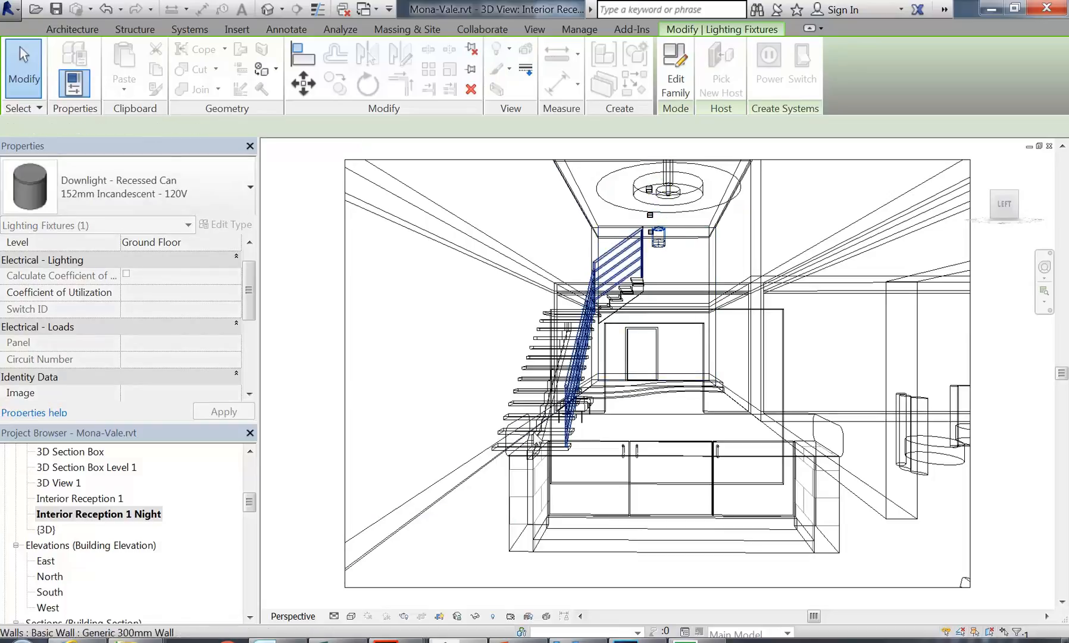
{"action": "left_click", "coordinate": [352, 616]}
{"action": "left_click", "coordinate": [378, 539]}
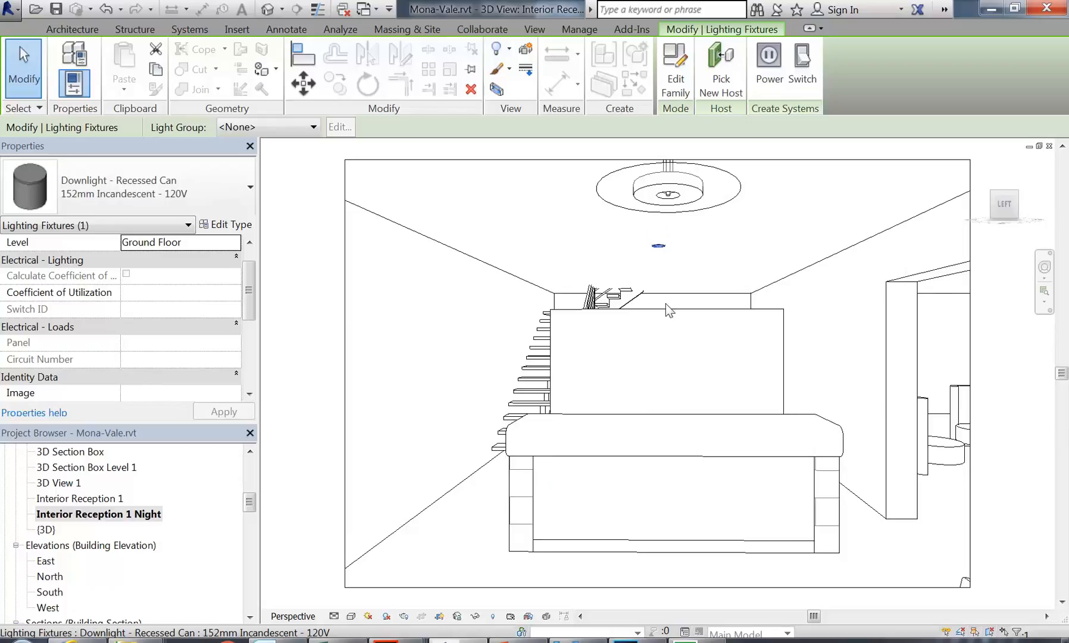
Step: Deselect the downlight and select the Level 1 floor plan in the Project Browser
{"action": "left_click", "coordinate": [678, 388]}
{"action": "left_click_drag", "start_coordinate": [250, 503], "coordinate": [253, 464]}
{"action": "left_click", "coordinate": [81, 564]}
{"action": "scroll", "coordinate": [78, 551], "scroll_direction": "down", "scroll_amount": 3}
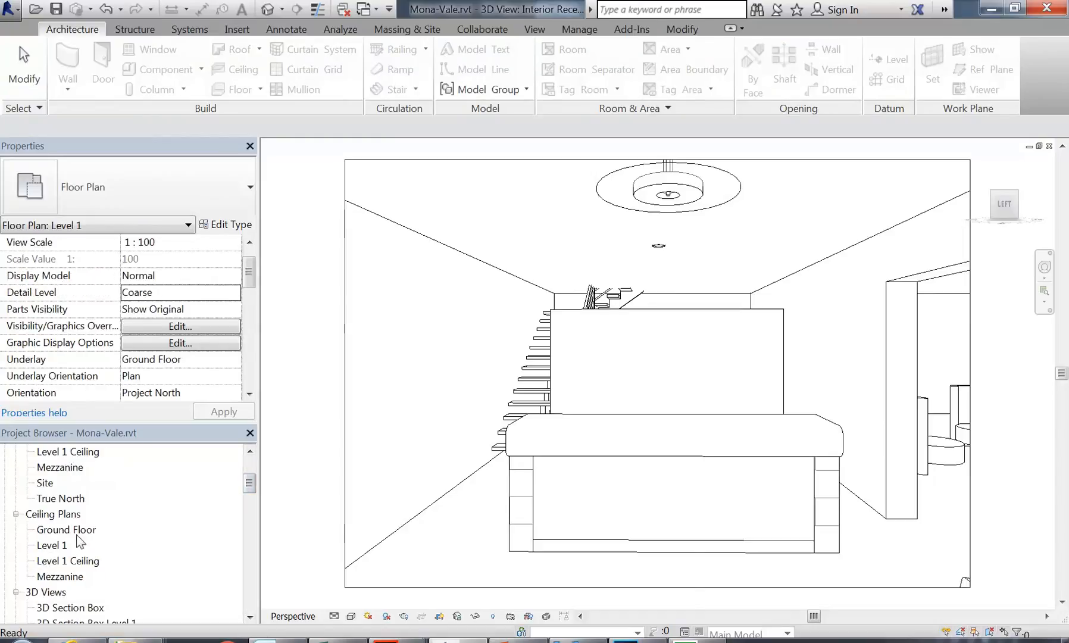
Step: Open the Ground Floor ceiling plan and set its View Range cut plane offset to 2000
{"action": "double_click", "coordinate": [66, 529]}
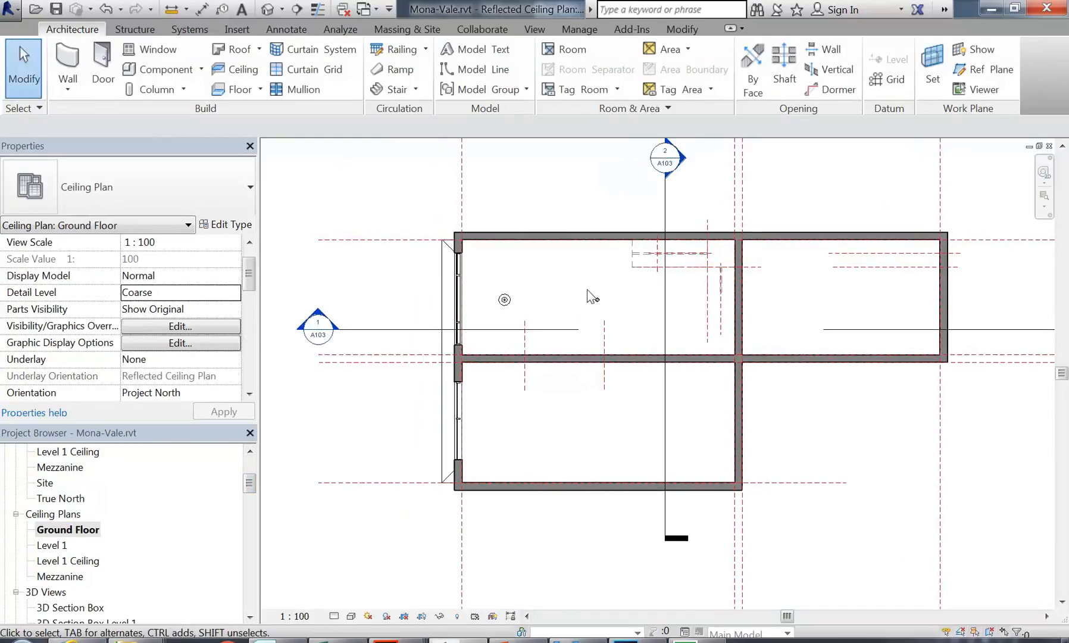
{"action": "scroll", "coordinate": [565, 291], "scroll_direction": "up", "scroll_amount": 2}
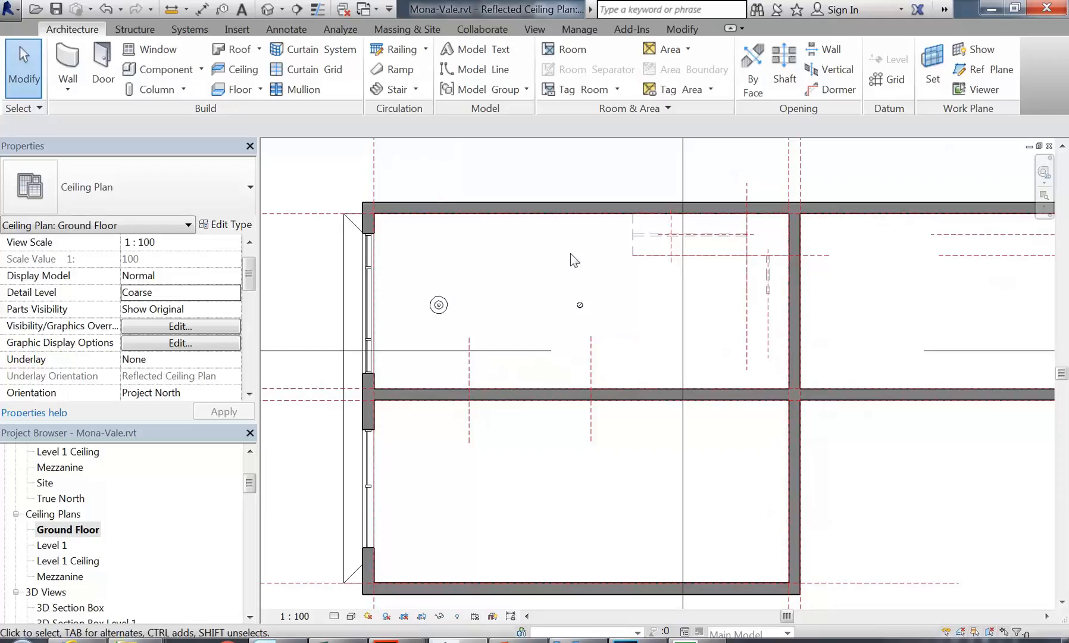
{"action": "scroll", "coordinate": [570, 253], "scroll_direction": "down", "scroll_amount": 1}
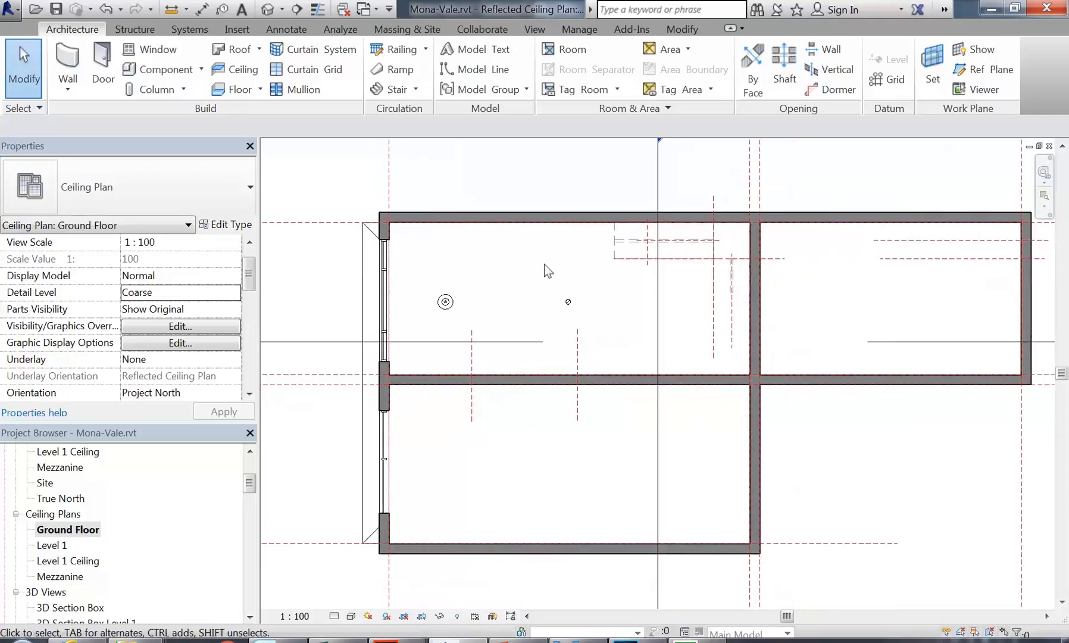
{"action": "left_click_drag", "start_coordinate": [249, 281], "coordinate": [249, 327]}
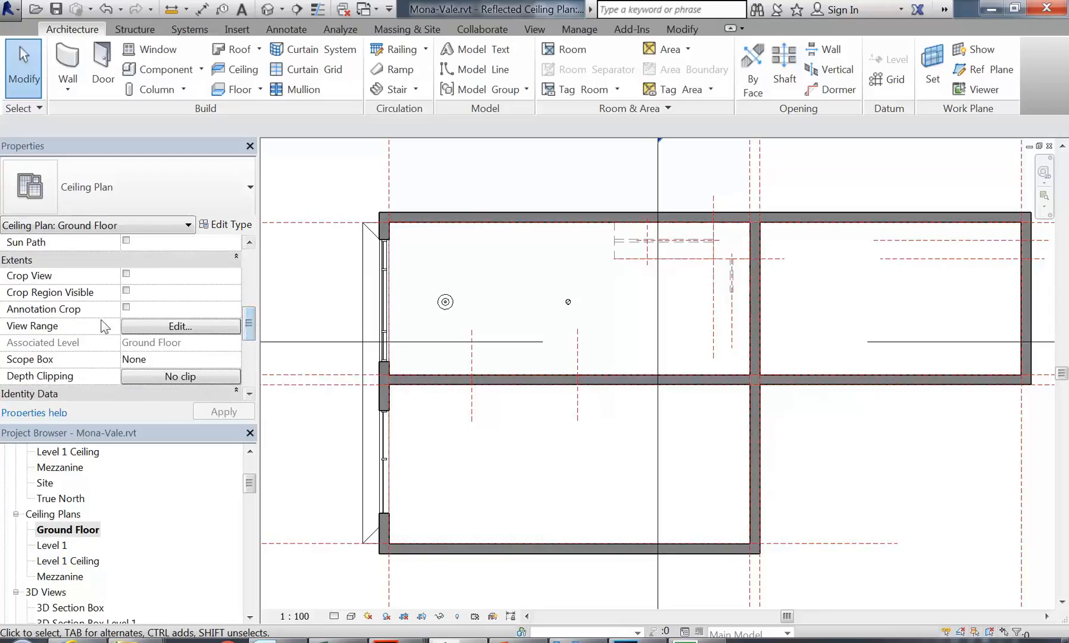
{"action": "left_click", "coordinate": [172, 326]}
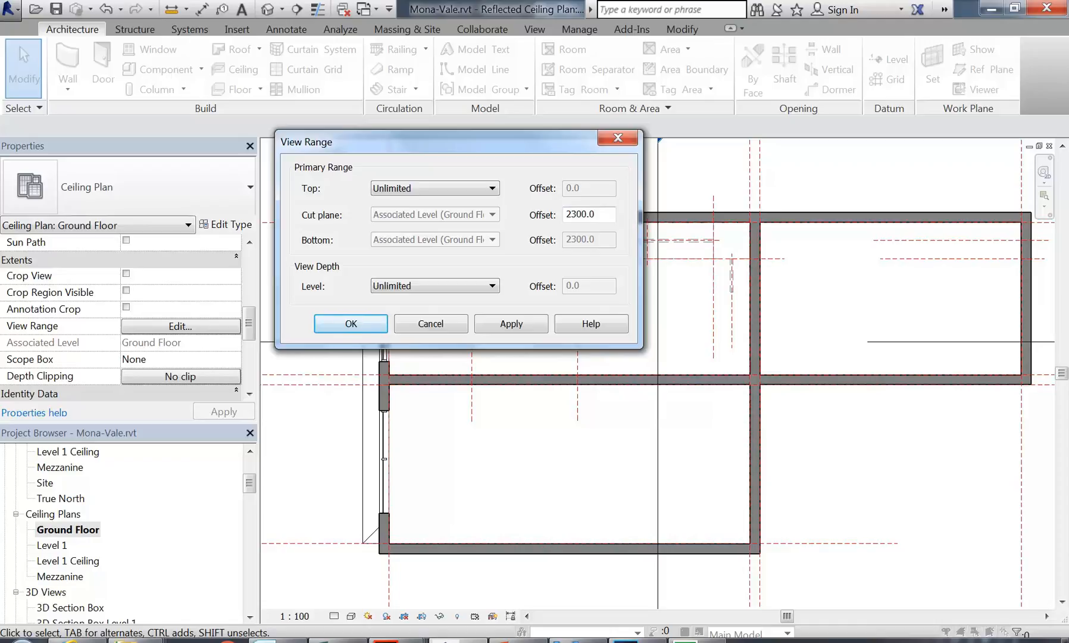
{"action": "double_click", "coordinate": [580, 215]}
{"action": "type", "text": "2"}
{"action": "left_click", "coordinate": [352, 323]}
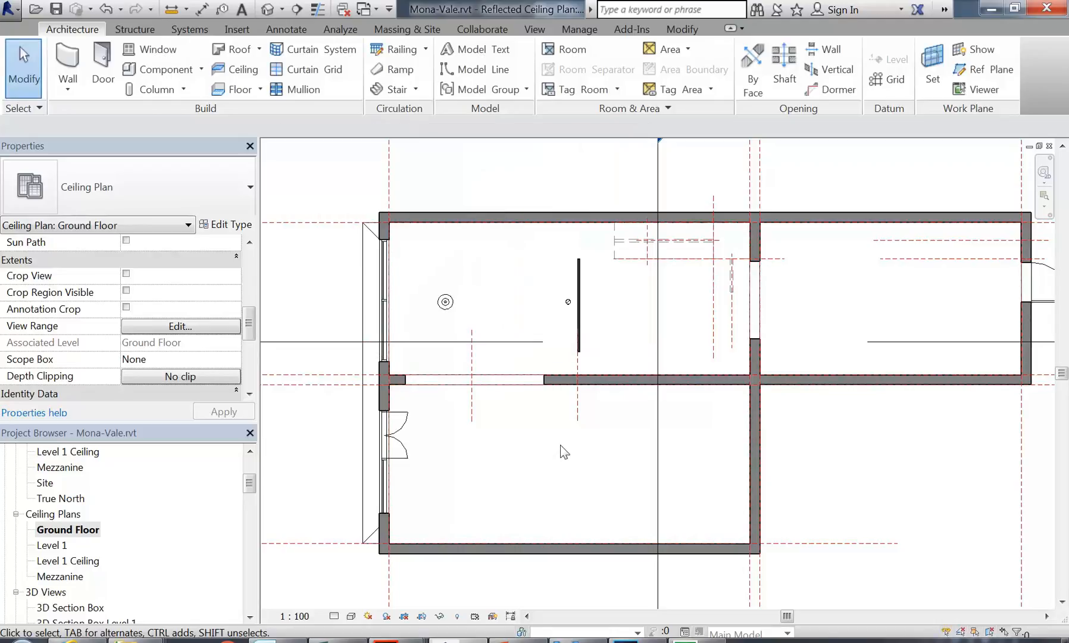
Step: Drag the recessed can downlight left into line with the other ceiling light (720.0 / 1300.0)
{"action": "scroll", "coordinate": [566, 304], "scroll_direction": "up", "scroll_amount": 5}
{"action": "scroll", "coordinate": [490, 323], "scroll_direction": "down", "scroll_amount": 2}
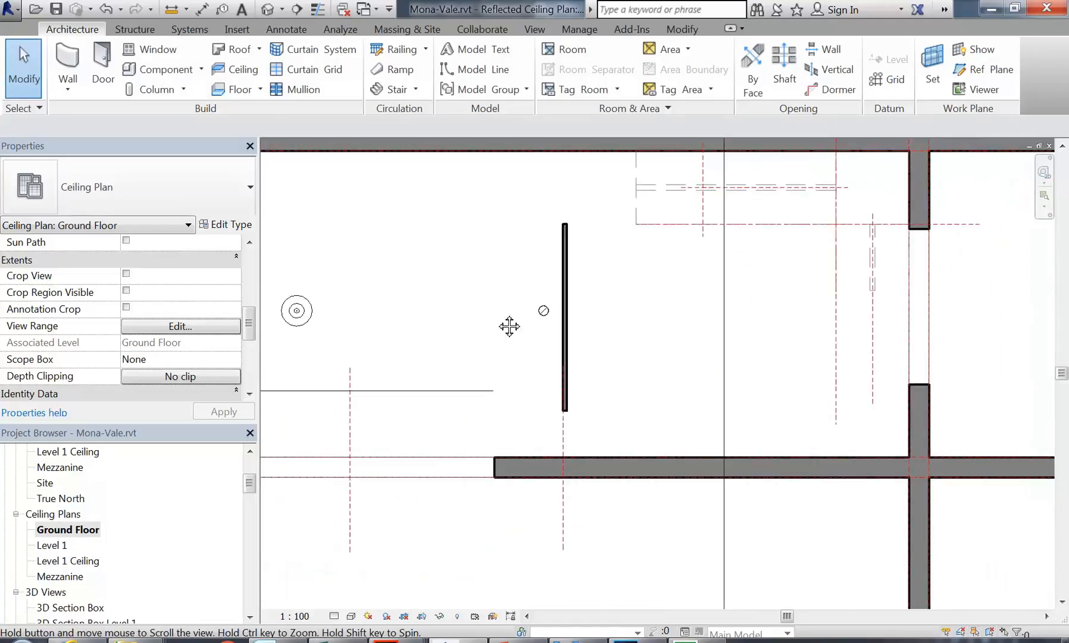
{"action": "scroll", "coordinate": [635, 317], "scroll_direction": "down", "scroll_amount": 2}
{"action": "left_click", "coordinate": [638, 315]}
{"action": "scroll", "coordinate": [655, 306], "scroll_direction": "up", "scroll_amount": 4}
{"action": "left_click_drag", "start_coordinate": [654, 305], "coordinate": [611, 306]}
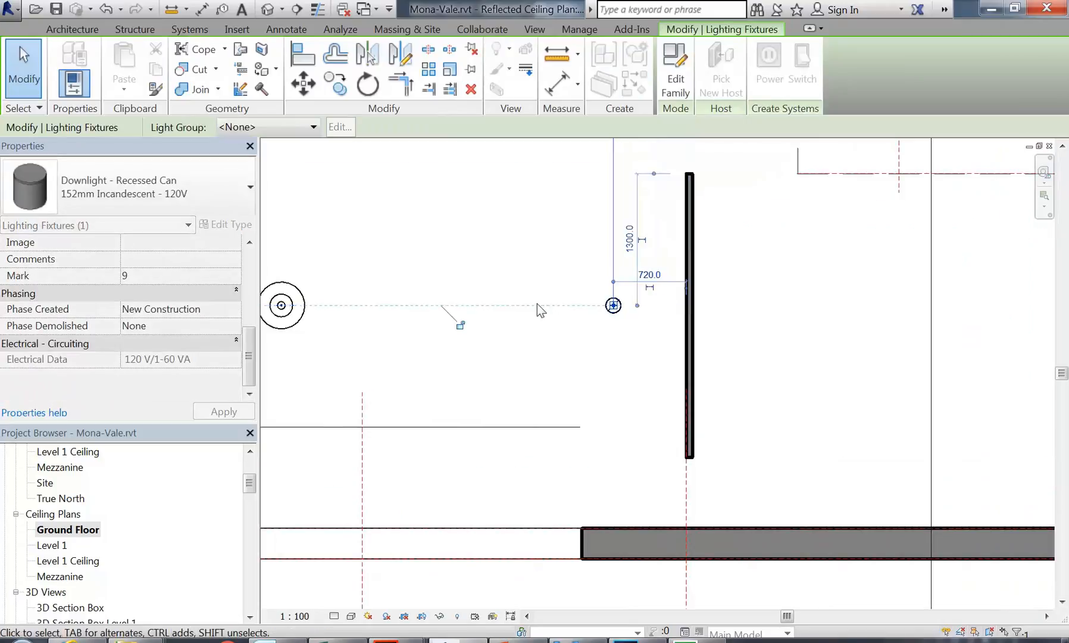
{"action": "scroll", "coordinate": [537, 303], "scroll_direction": "down", "scroll_amount": 2}
{"action": "scroll", "coordinate": [568, 305], "scroll_direction": "up", "scroll_amount": 3}
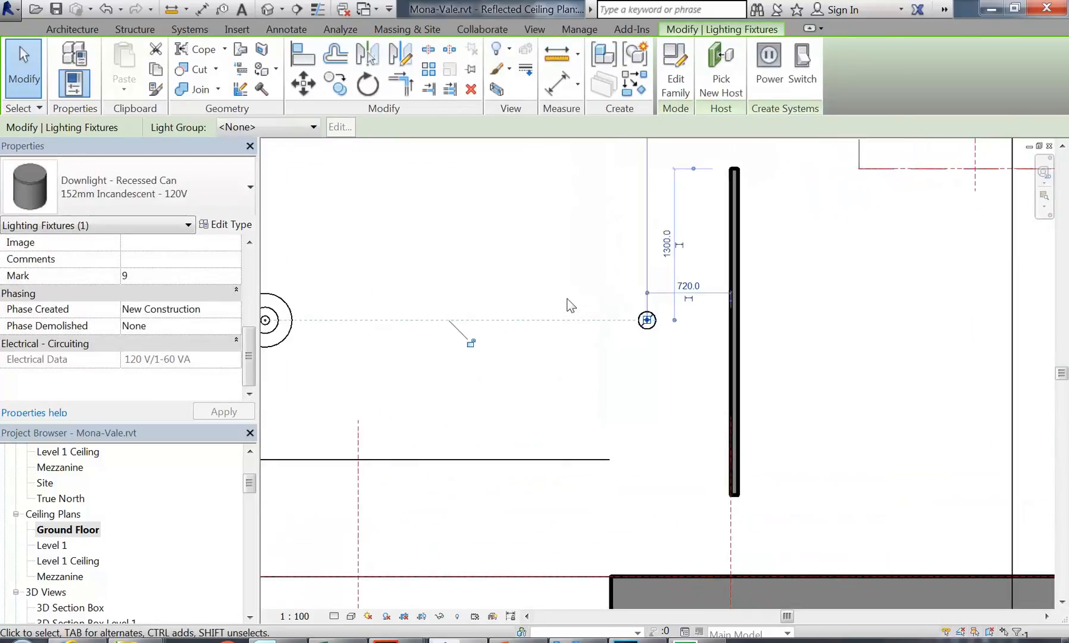
{"action": "left_click", "coordinate": [568, 305]}
{"action": "scroll", "coordinate": [569, 304], "scroll_direction": "down", "scroll_amount": 2}
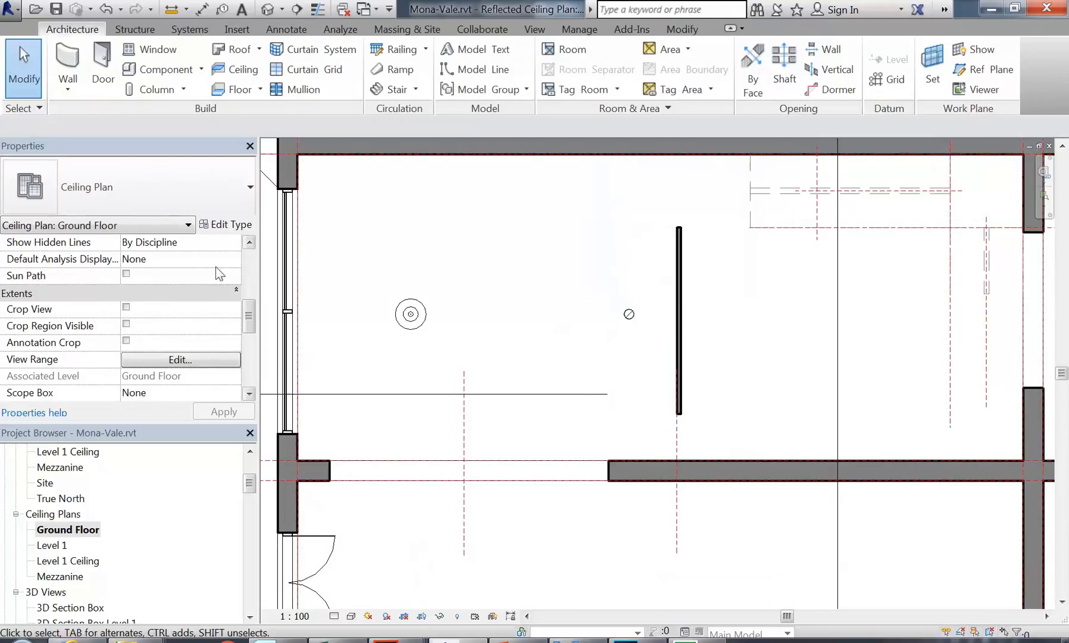
Step: Set the ceiling plan's Underlay to Ground Floor to show the furniture beneath
{"action": "left_click_drag", "start_coordinate": [250, 322], "coordinate": [249, 264]}
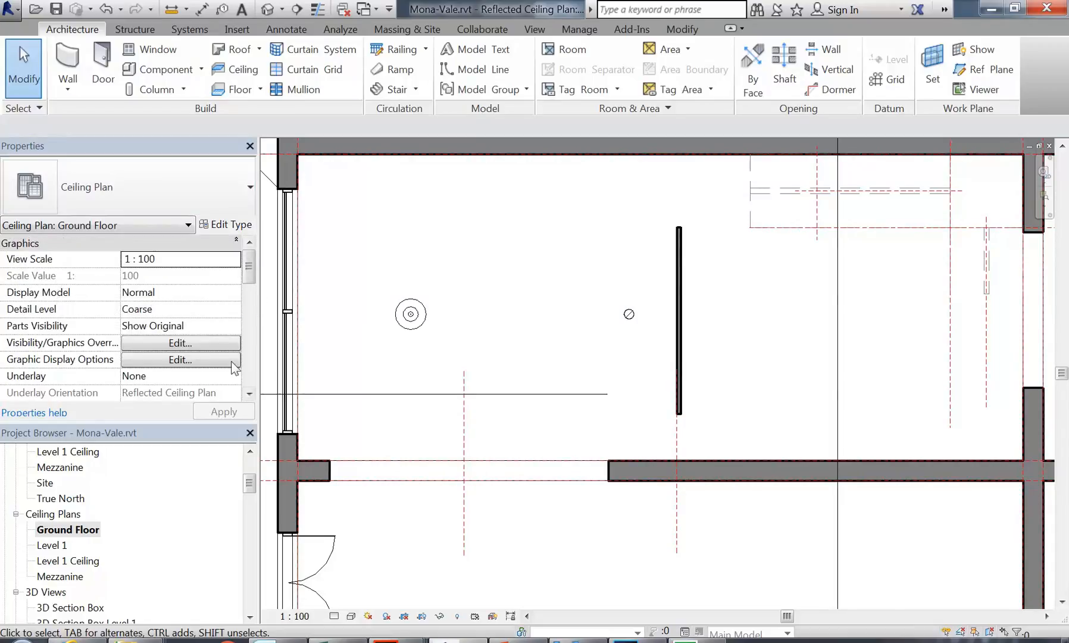
{"action": "left_click", "coordinate": [249, 393]}
{"action": "left_click", "coordinate": [249, 394]}
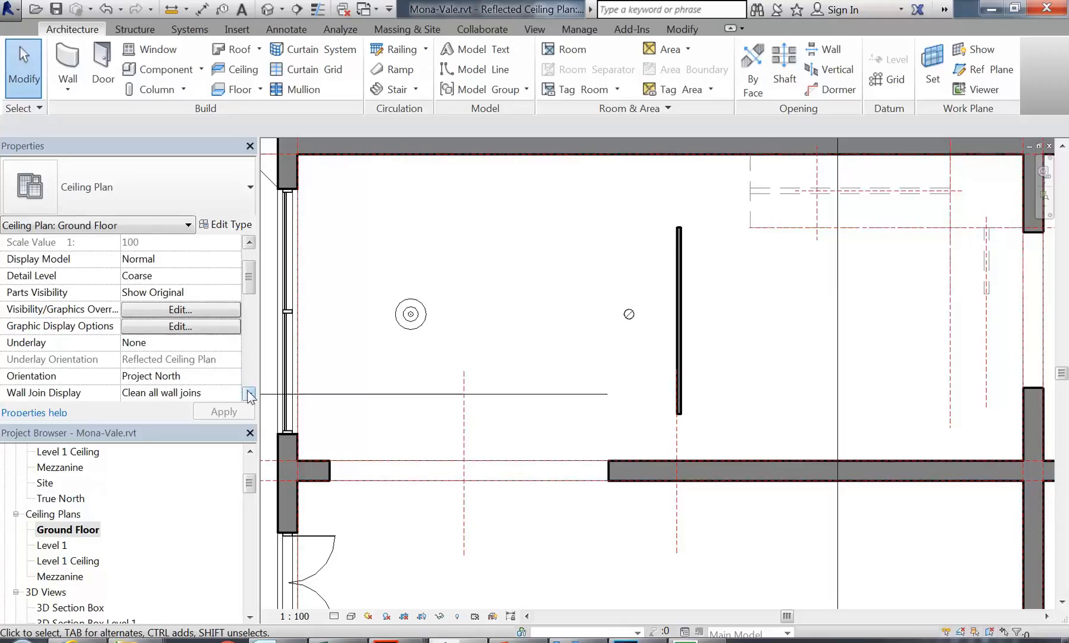
{"action": "left_click", "coordinate": [249, 394]}
{"action": "left_click", "coordinate": [143, 326]}
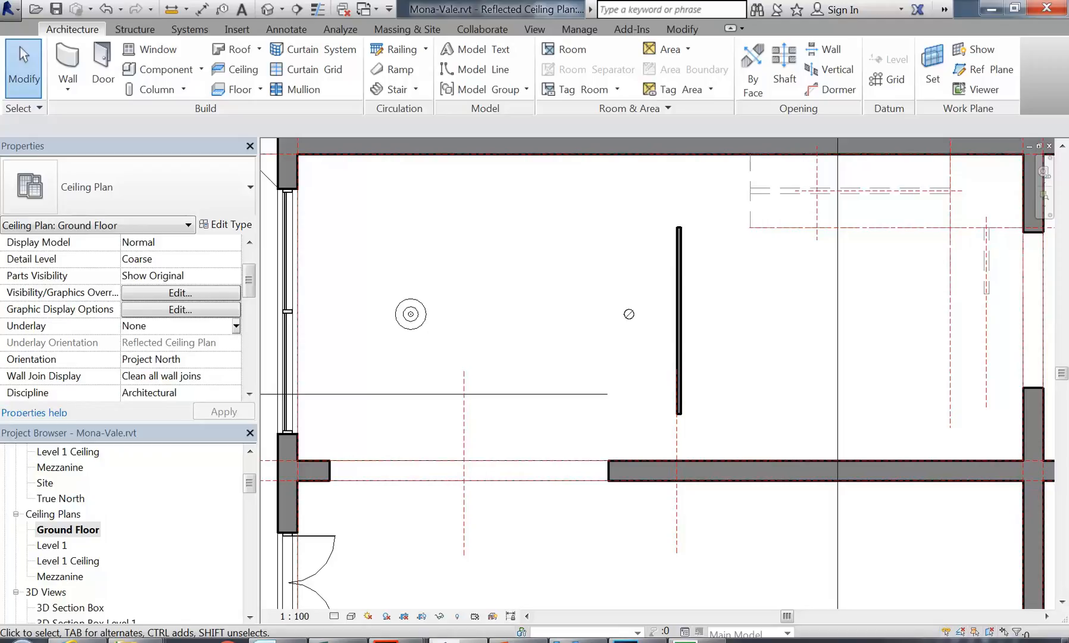
{"action": "left_click", "coordinate": [233, 329]}
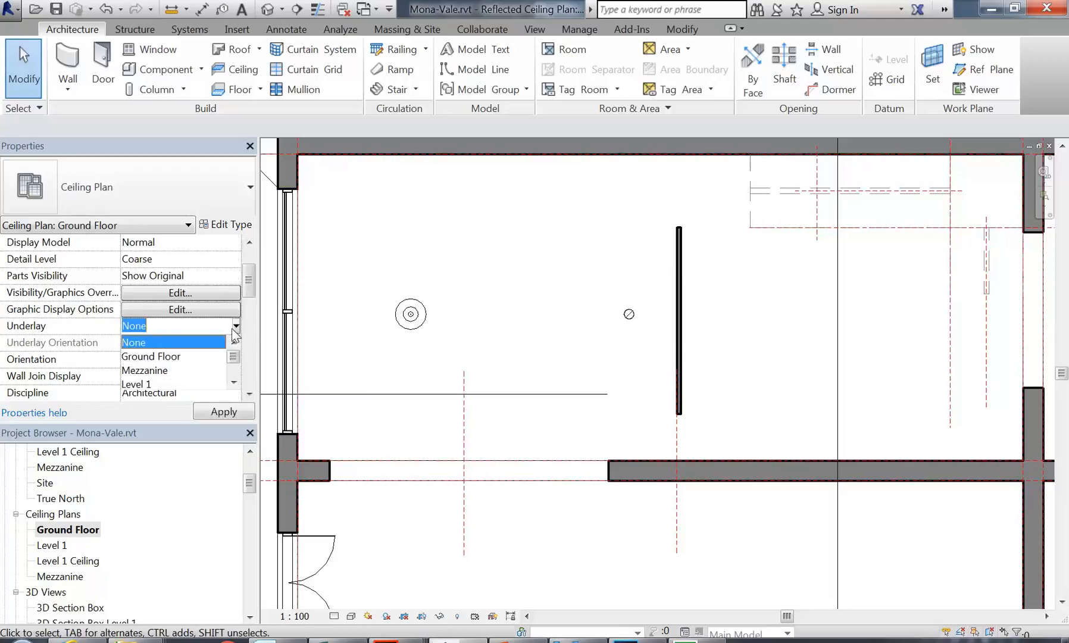
{"action": "left_click", "coordinate": [150, 356]}
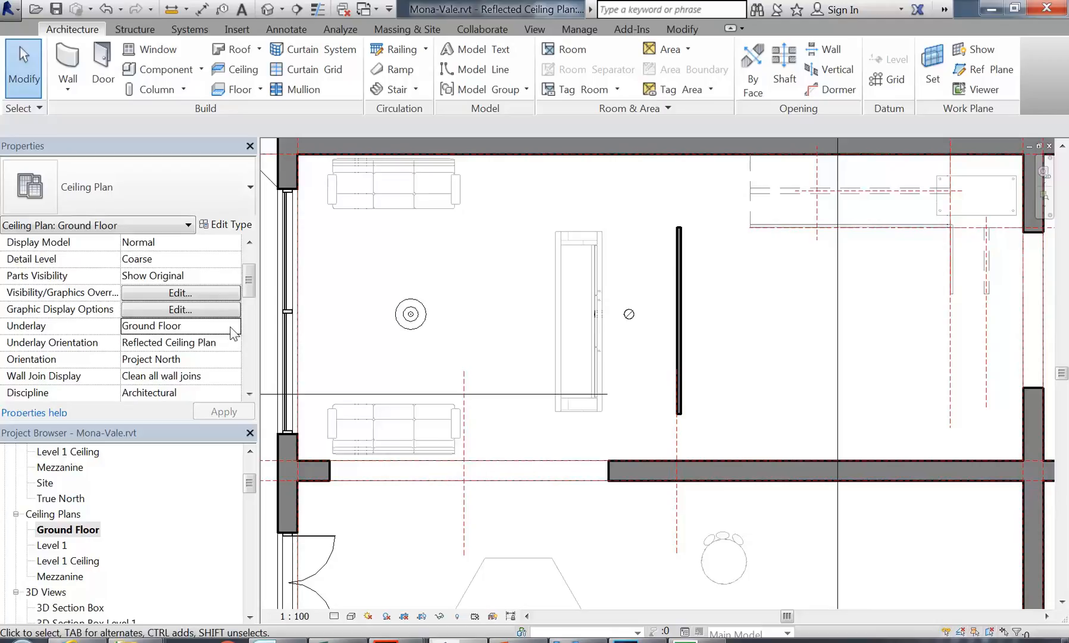
Step: Move the recessed downlight over the wardrobe and check its position
{"action": "scroll", "coordinate": [559, 284], "scroll_direction": "up", "scroll_amount": 3}
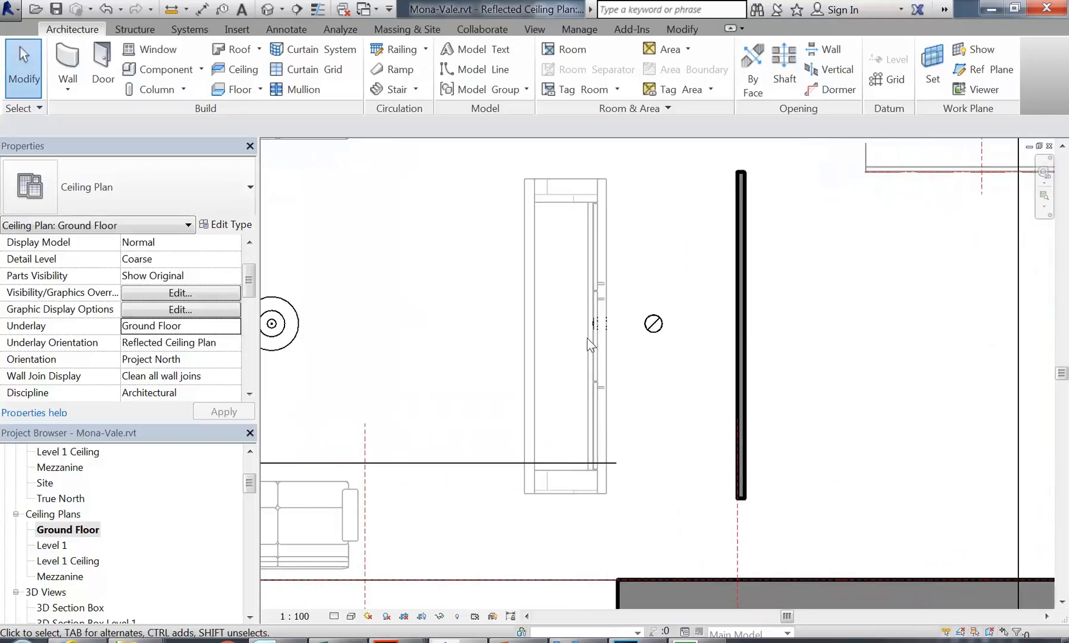
{"action": "scroll", "coordinate": [586, 336], "scroll_direction": "down", "scroll_amount": 2}
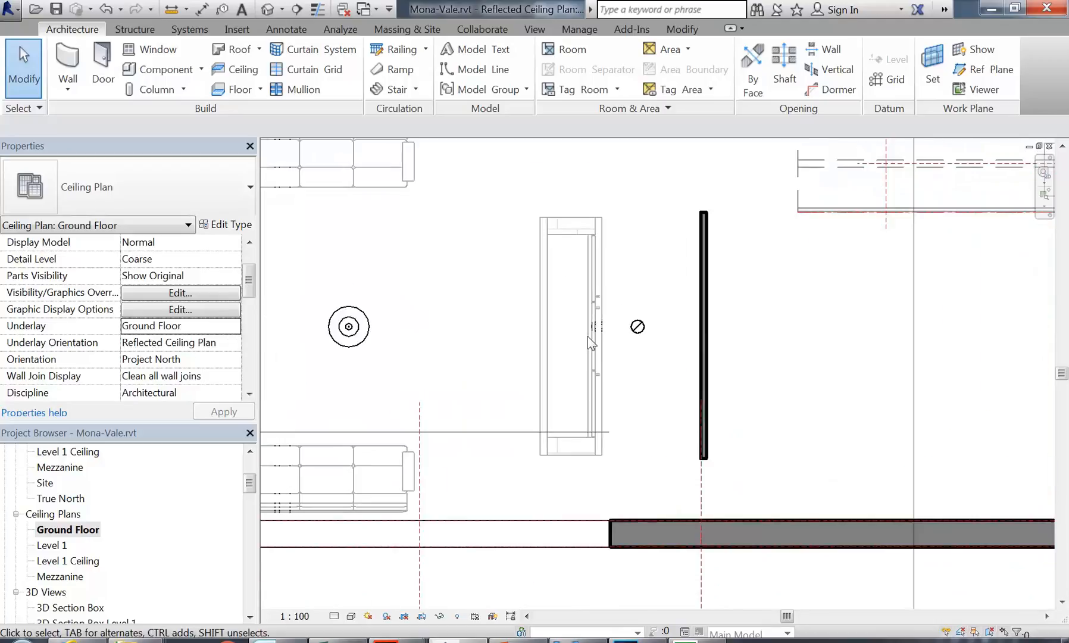
{"action": "scroll", "coordinate": [627, 340], "scroll_direction": "up", "scroll_amount": 2}
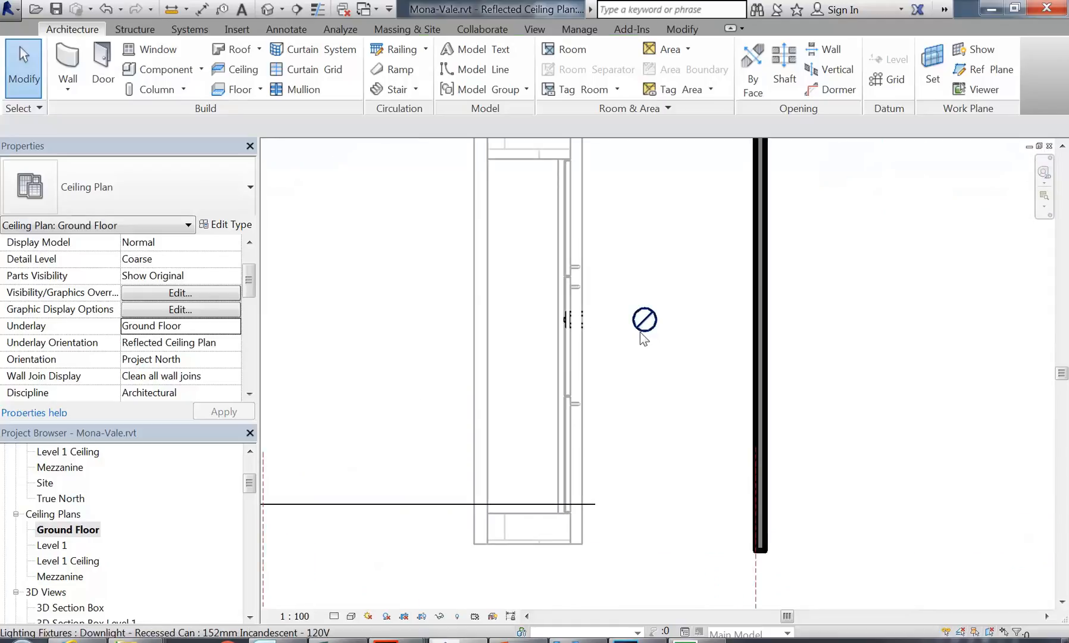
{"action": "left_click", "coordinate": [644, 320]}
{"action": "middle_click_drag", "start_coordinate": [649, 423], "coordinate": [660, 455]}
{"action": "scroll", "coordinate": [659, 455], "scroll_direction": "up", "scroll_amount": 1}
{"action": "left_click_drag", "start_coordinate": [649, 328], "coordinate": [492, 346]}
{"action": "scroll", "coordinate": [564, 324], "scroll_direction": "down", "scroll_amount": 2}
{"action": "scroll", "coordinate": [443, 362], "scroll_direction": "down", "scroll_amount": 2}
{"action": "scroll", "coordinate": [422, 357], "scroll_direction": "up", "scroll_amount": 1}
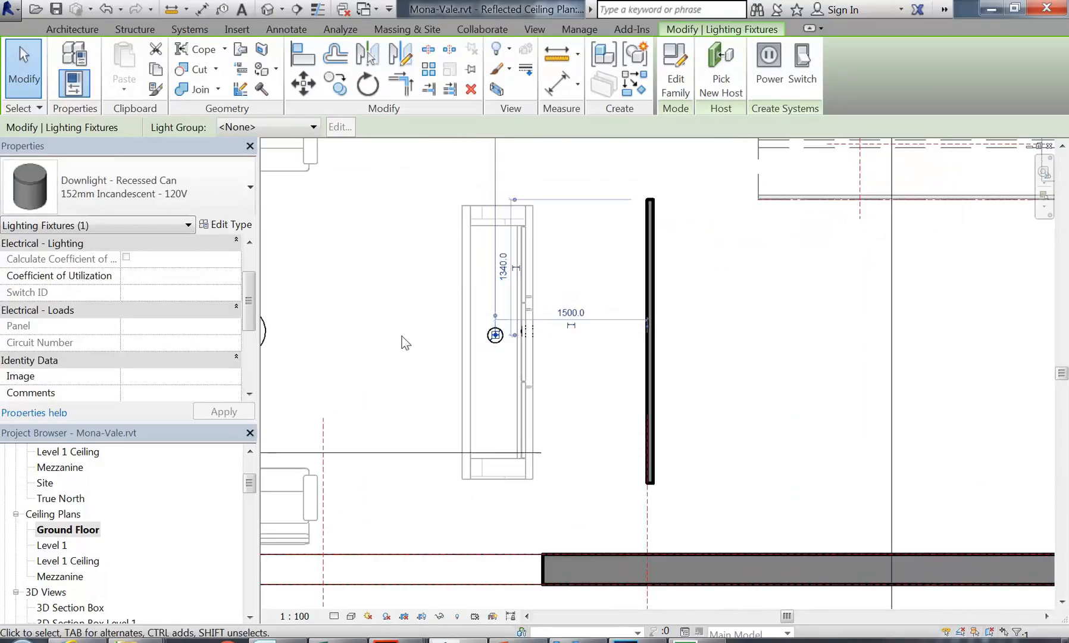
{"action": "left_click", "coordinate": [405, 342]}
{"action": "scroll", "coordinate": [454, 346], "scroll_direction": "down", "scroll_amount": 2}
{"action": "scroll", "coordinate": [468, 337], "scroll_direction": "up", "scroll_amount": 2}
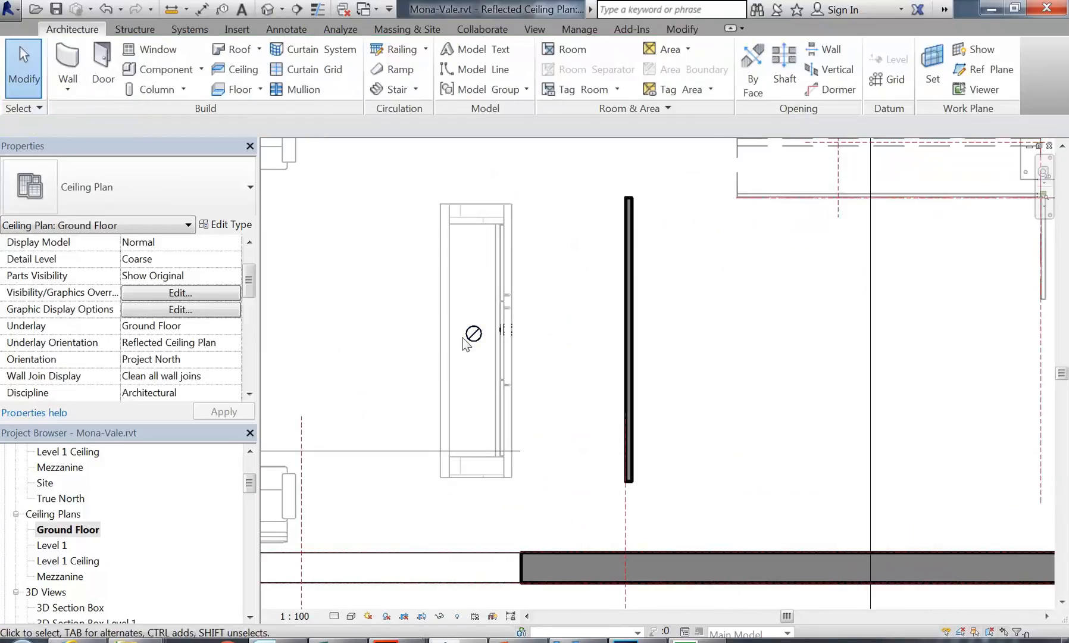
{"action": "left_click", "coordinate": [472, 335]}
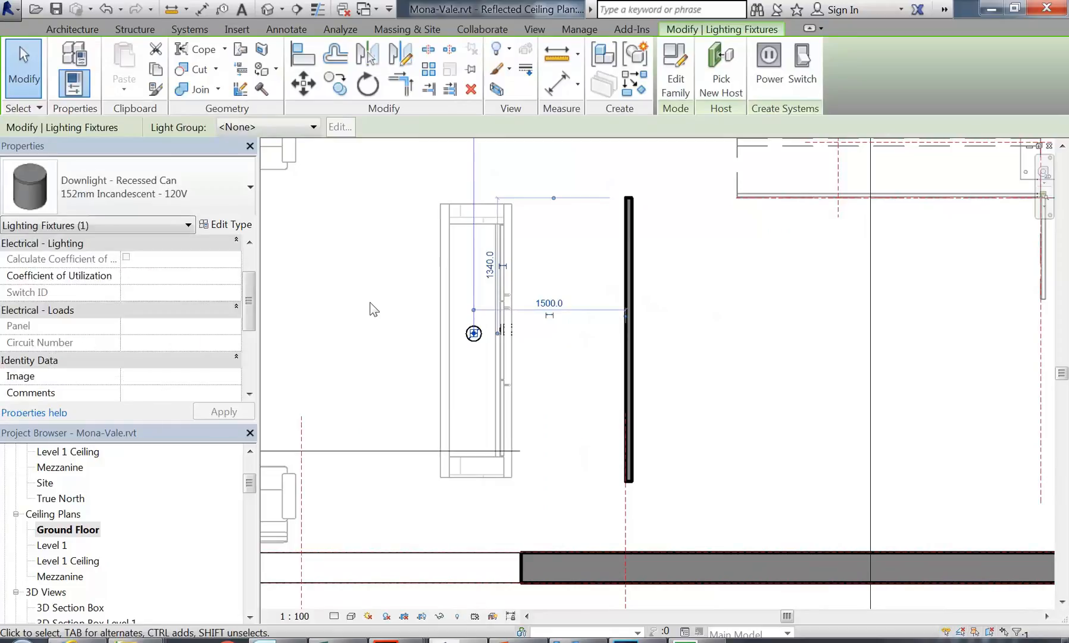
{"action": "left_click", "coordinate": [373, 308]}
{"action": "scroll", "coordinate": [373, 308], "scroll_direction": "down", "scroll_amount": 2}
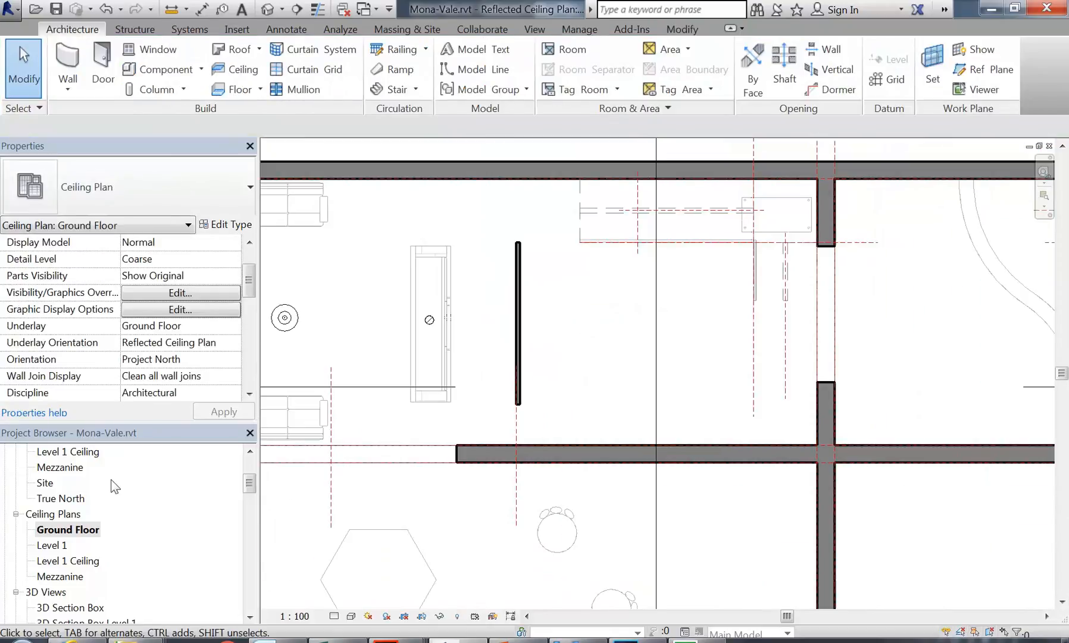
Step: Open 3D View 1, then the Interior Reception 1 Night view
{"action": "left_click", "coordinate": [70, 607]}
{"action": "scroll", "coordinate": [72, 559], "scroll_direction": "down", "scroll_amount": 2}
{"action": "double_click", "coordinate": [59, 560]}
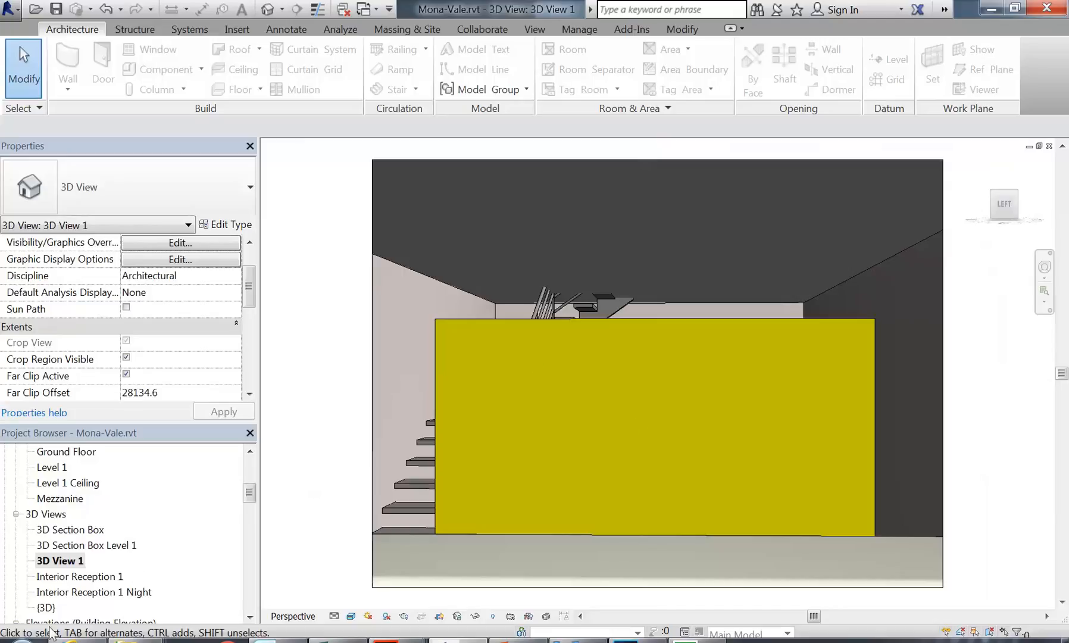
{"action": "double_click", "coordinate": [101, 591]}
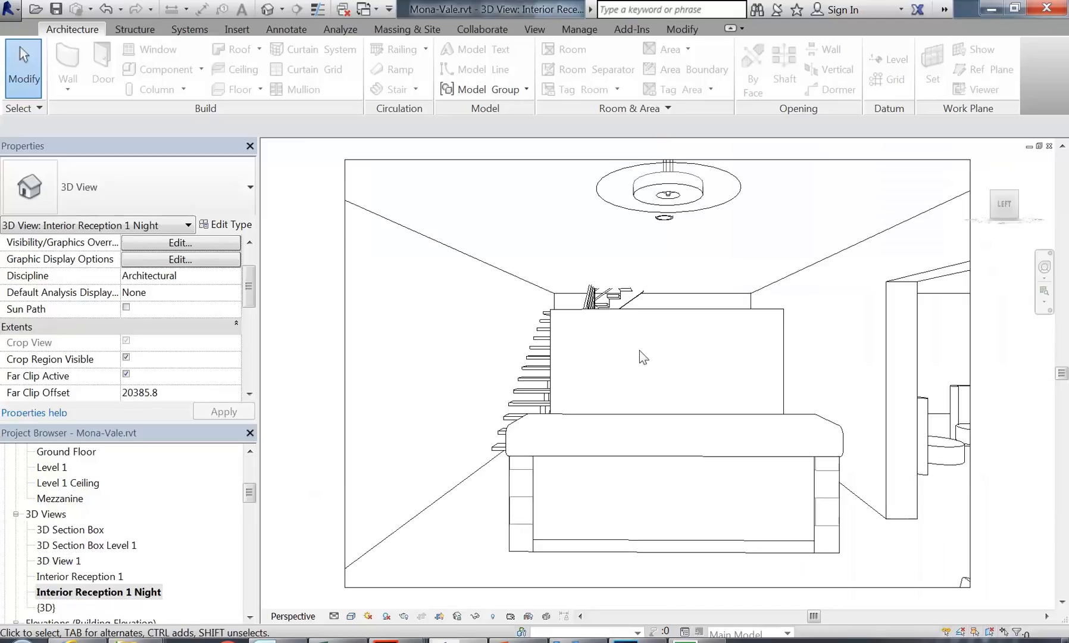
Step: Render Interior Reception 1 Night, zoom to inspect the yellow panel, then close Rendering
{"action": "left_click", "coordinate": [404, 616]}
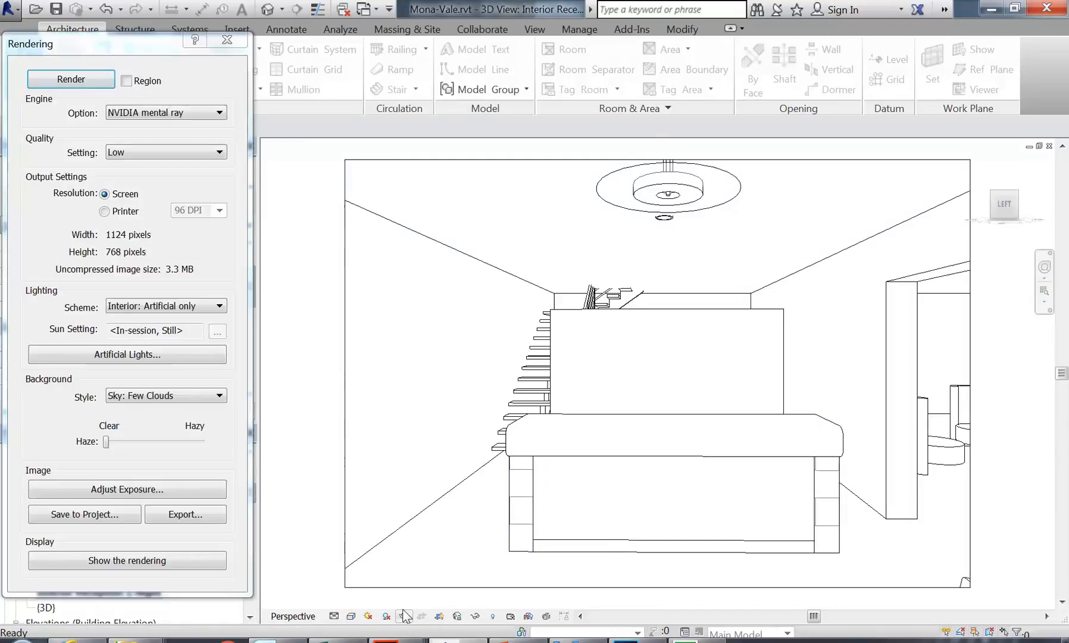
{"action": "left_click", "coordinate": [79, 81]}
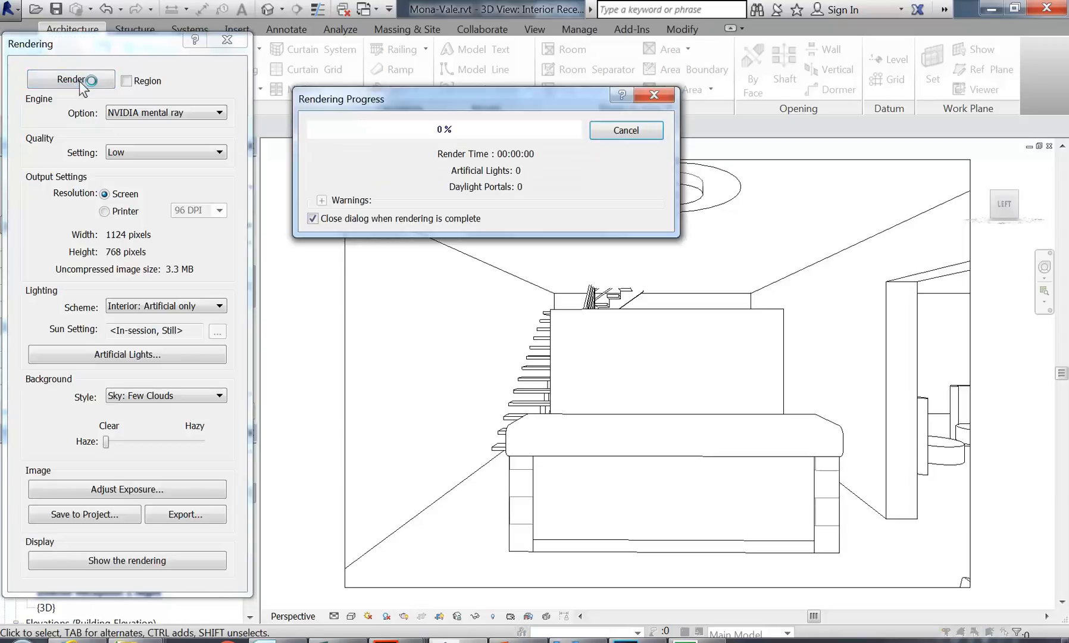
{"action": "left_click_drag", "start_coordinate": [469, 102], "coordinate": [335, 75]}
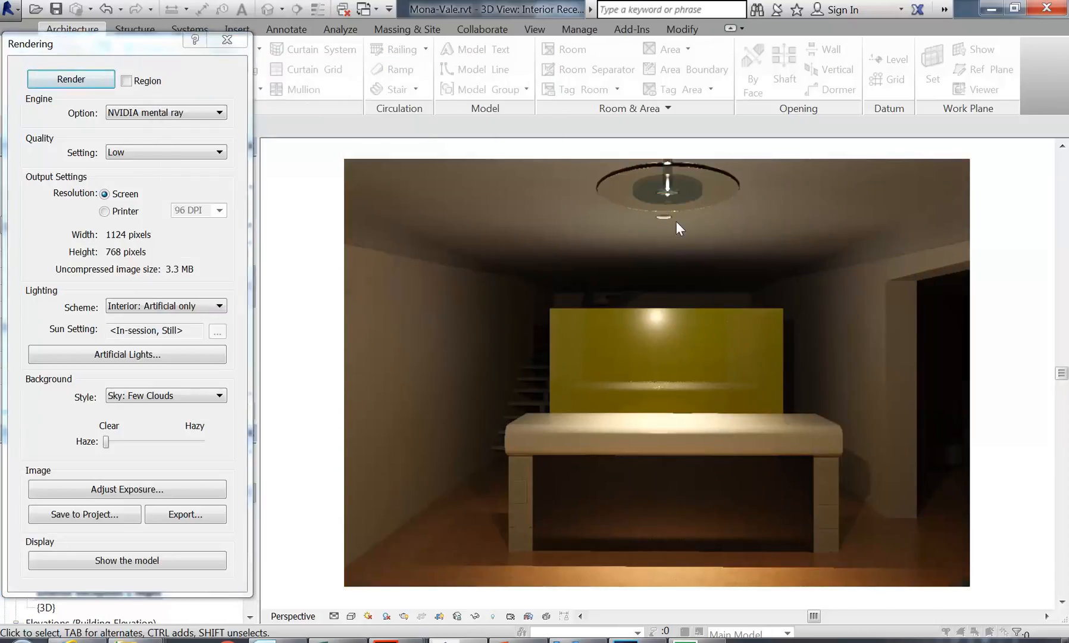
{"action": "scroll", "coordinate": [675, 221], "scroll_direction": "up", "scroll_amount": 6}
{"action": "scroll", "coordinate": [613, 248], "scroll_direction": "up", "scroll_amount": 2}
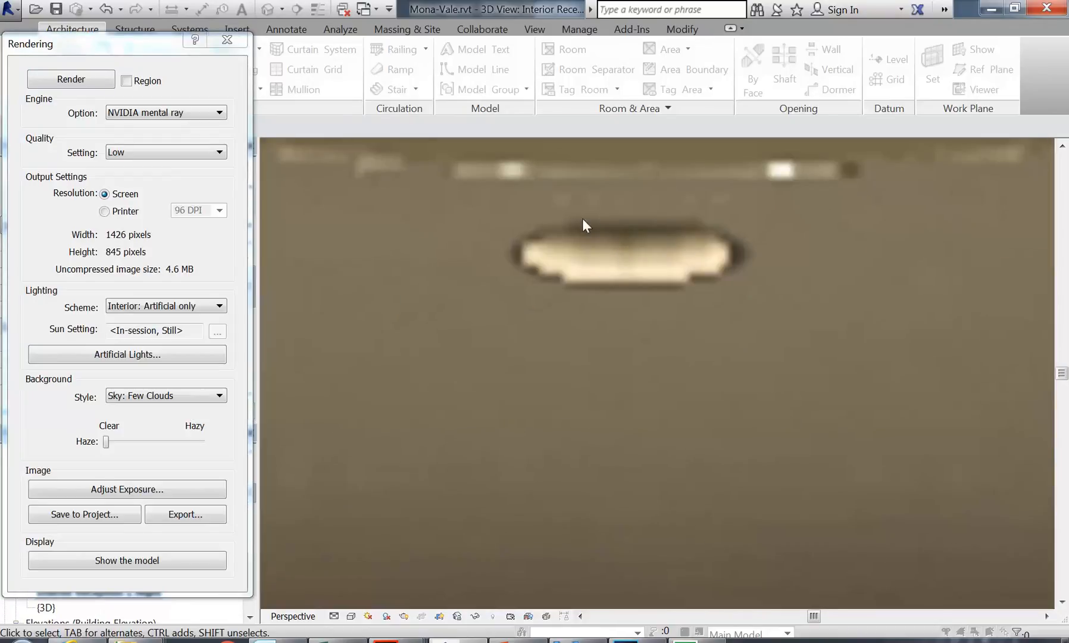
{"action": "scroll", "coordinate": [607, 237], "scroll_direction": "down", "scroll_amount": 8}
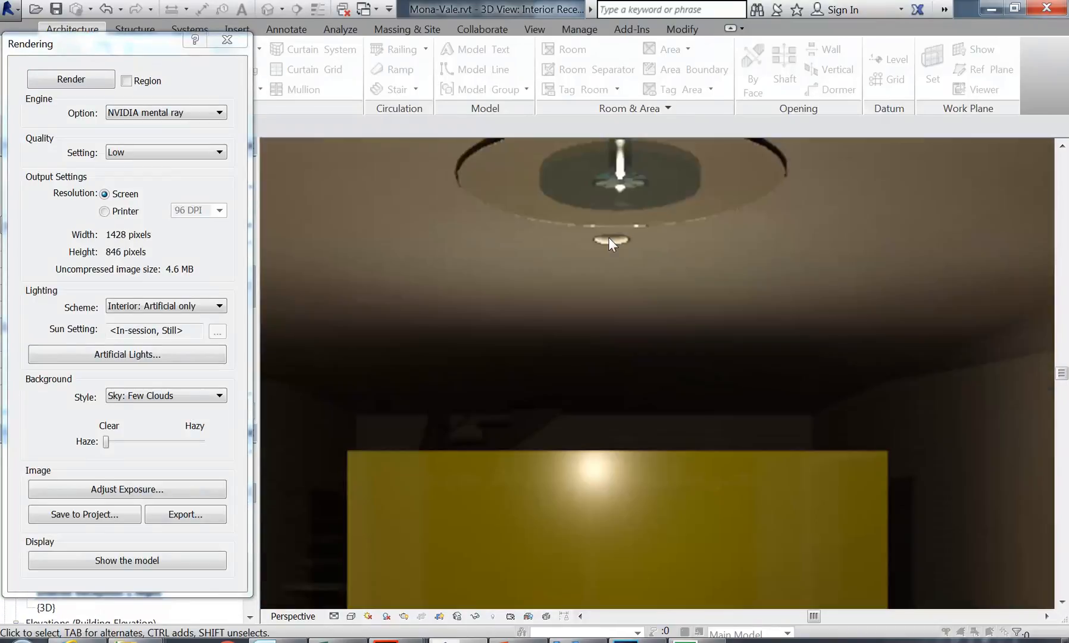
{"action": "scroll", "coordinate": [612, 311], "scroll_direction": "down", "scroll_amount": 3}
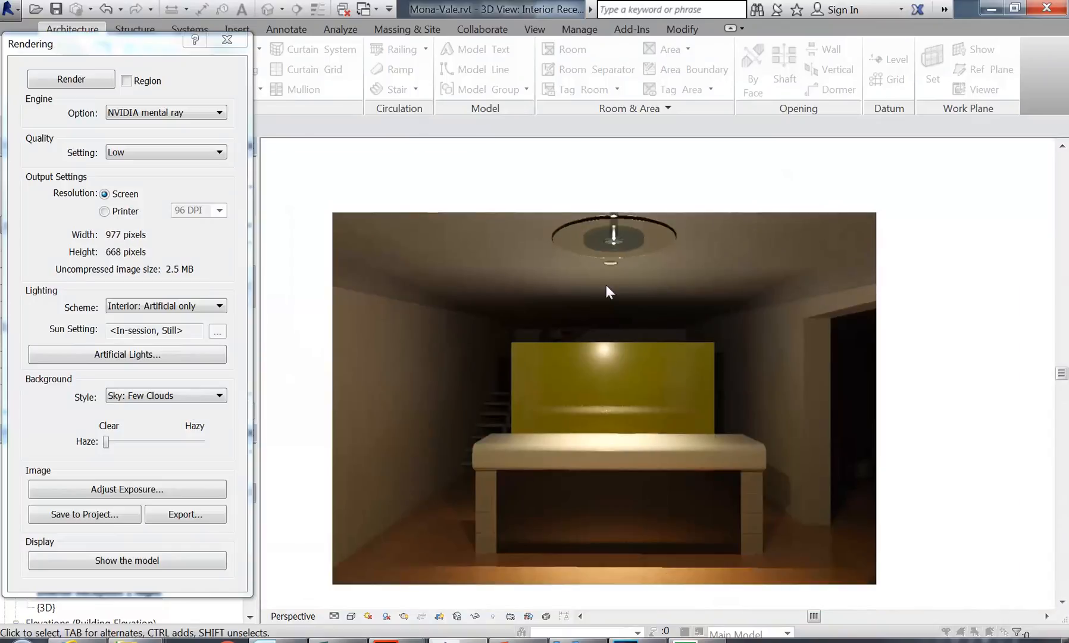
{"action": "scroll", "coordinate": [581, 344], "scroll_direction": "down", "scroll_amount": 3}
{"action": "scroll", "coordinate": [588, 331], "scroll_direction": "up", "scroll_amount": 1}
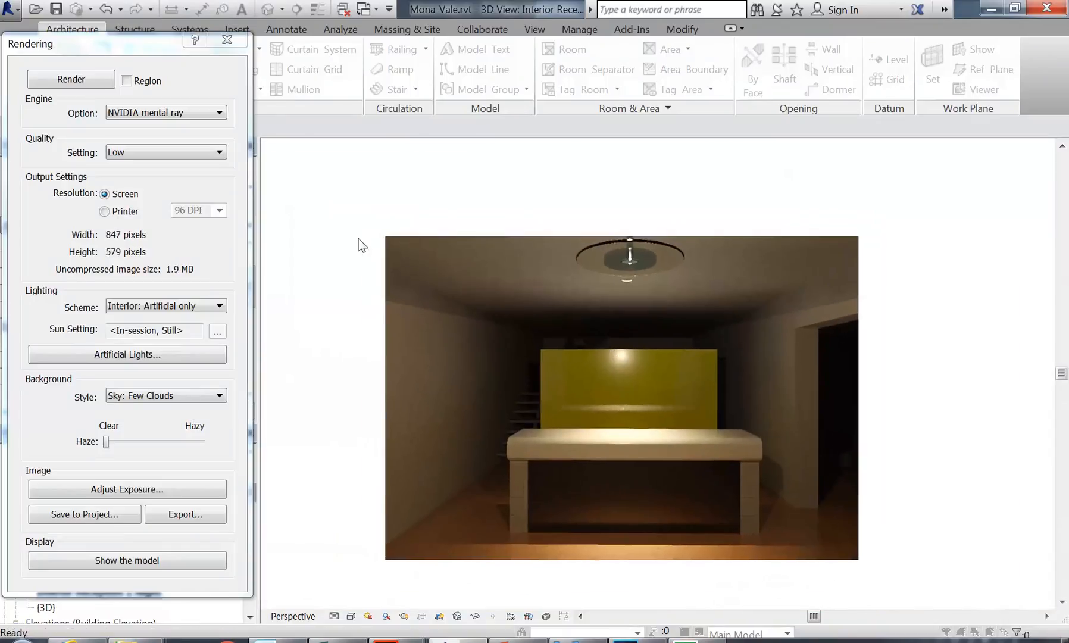
{"action": "left_click", "coordinate": [228, 41]}
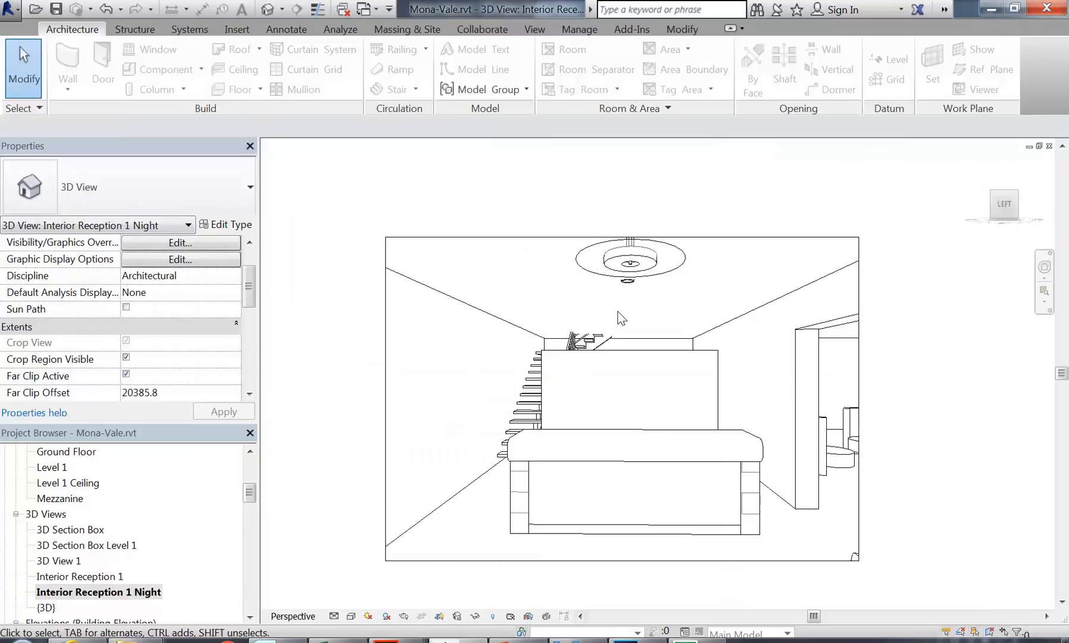
Step: Load Downlight - Recessed Can Glow from Lighting Fixtures for the ceiling light and reopen Rendering settings
{"action": "left_click", "coordinate": [626, 278]}
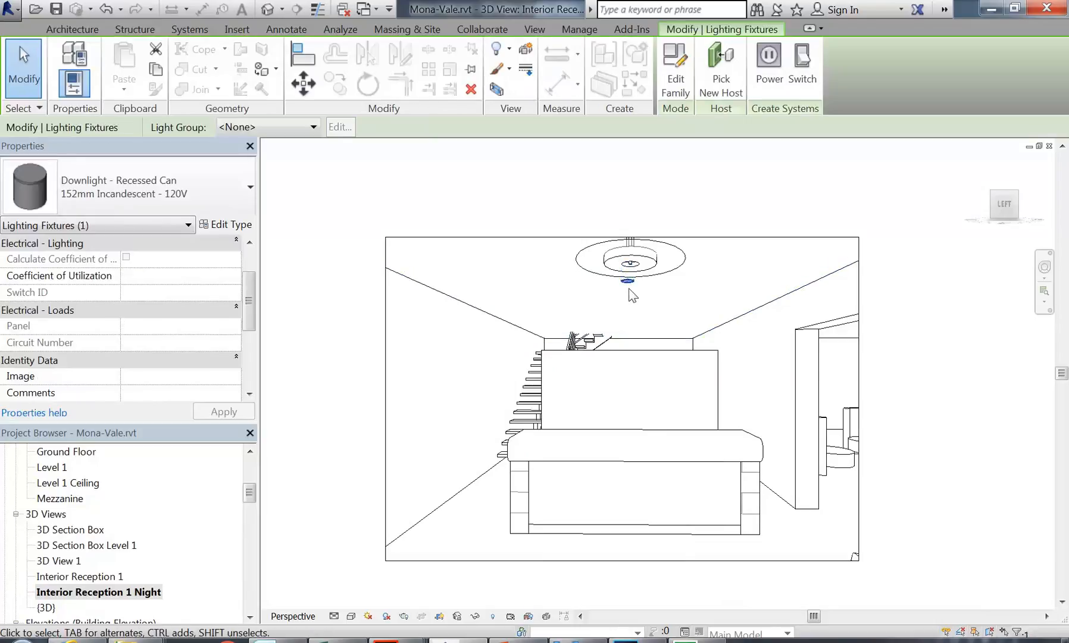
{"action": "left_click", "coordinate": [226, 224]}
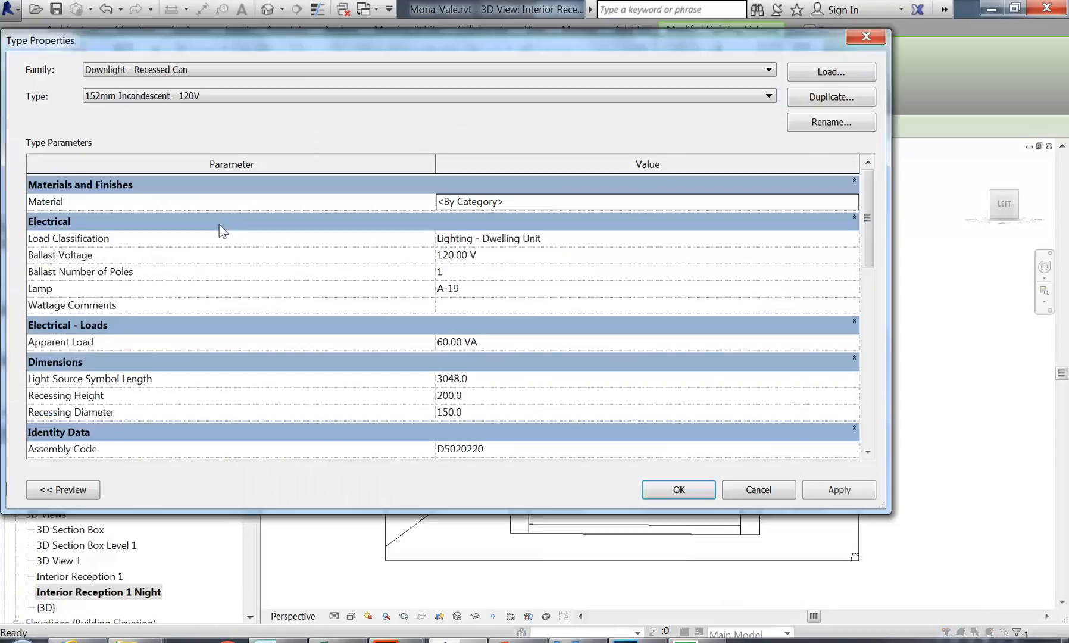
{"action": "left_click", "coordinate": [829, 70]}
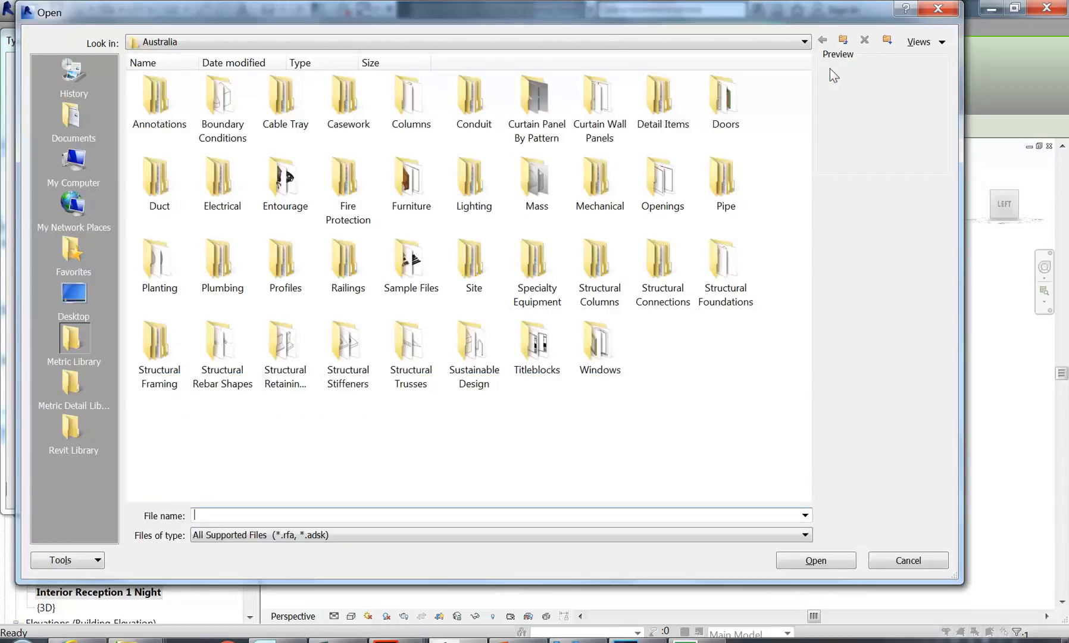
{"action": "left_click", "coordinate": [72, 428]}
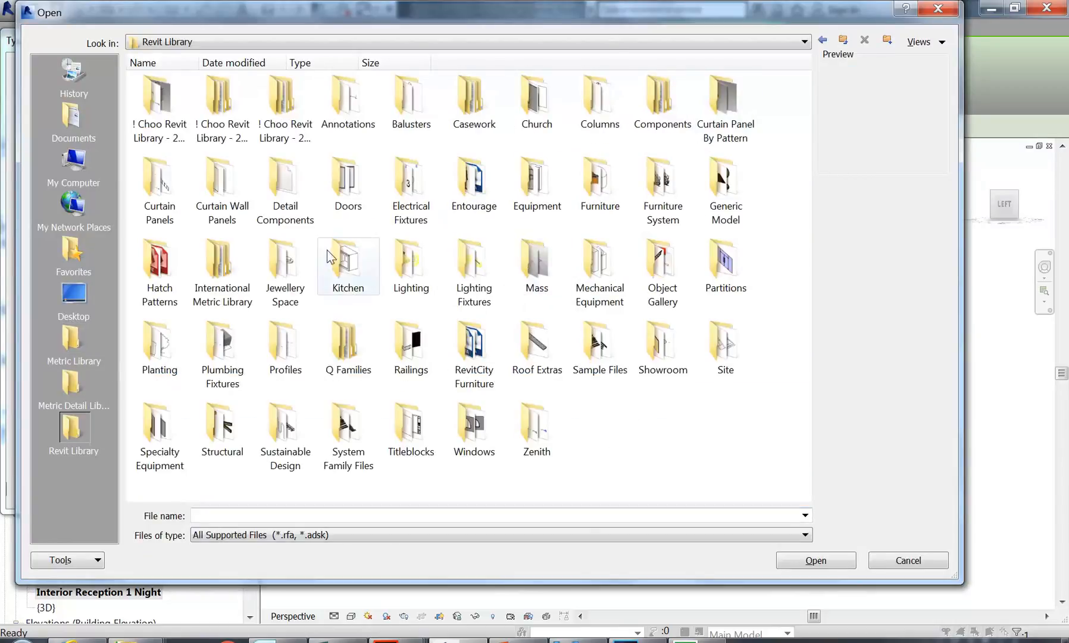
{"action": "double_click", "coordinate": [466, 259]}
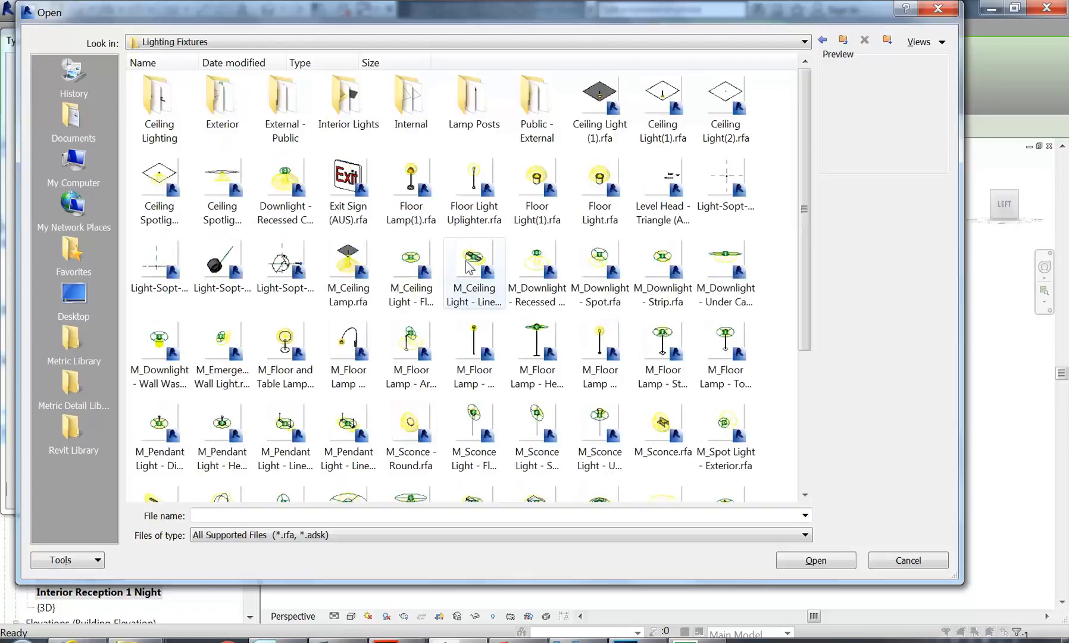
{"action": "left_click", "coordinate": [287, 172]}
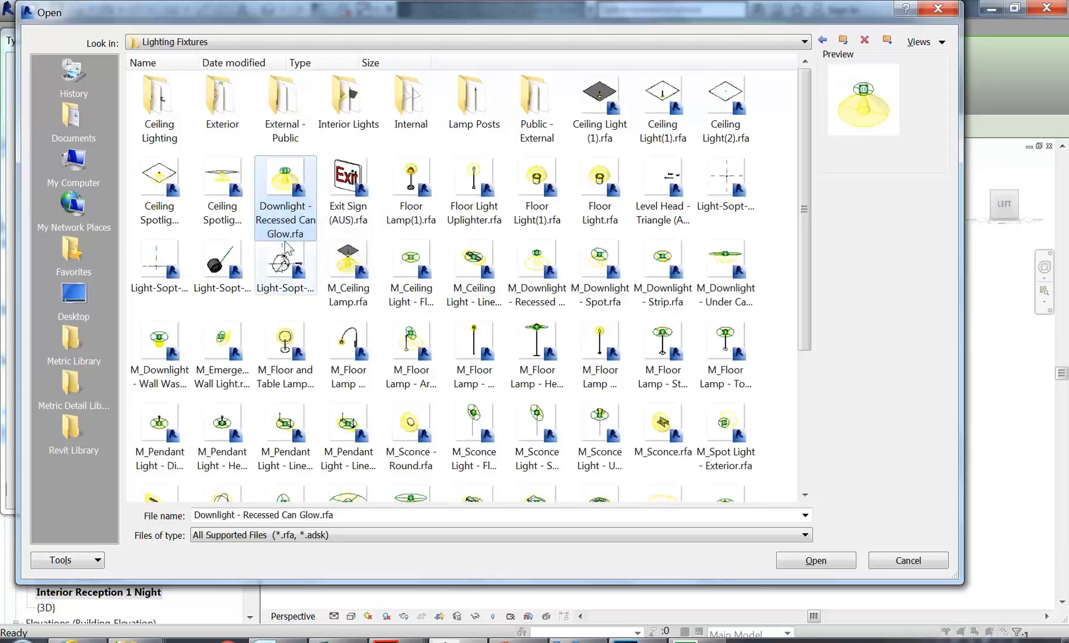
{"action": "double_click", "coordinate": [286, 184]}
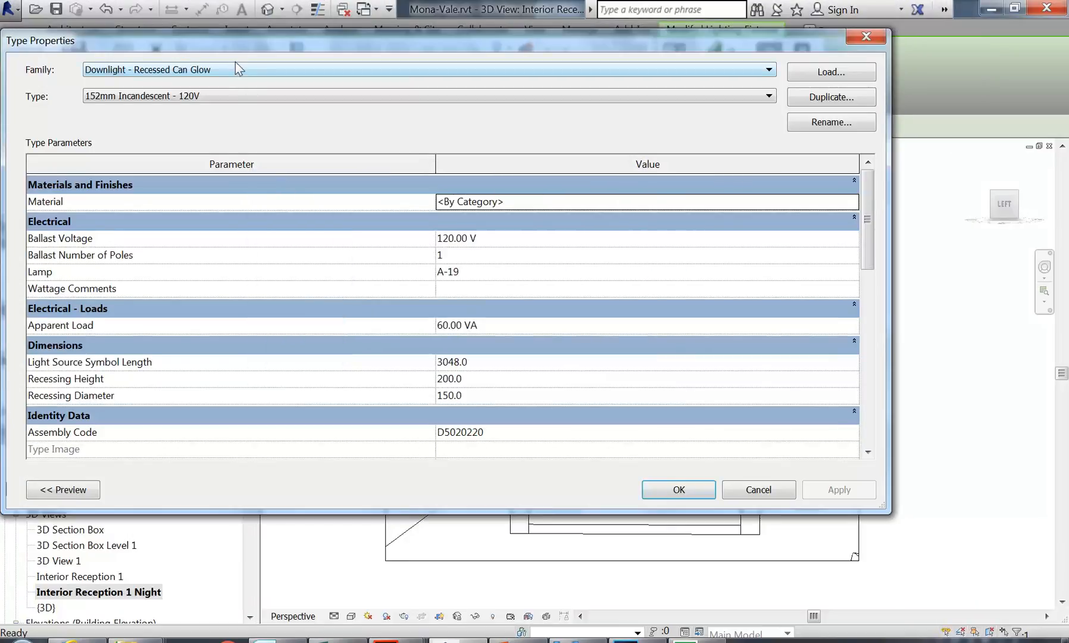
{"action": "left_click", "coordinate": [688, 487]}
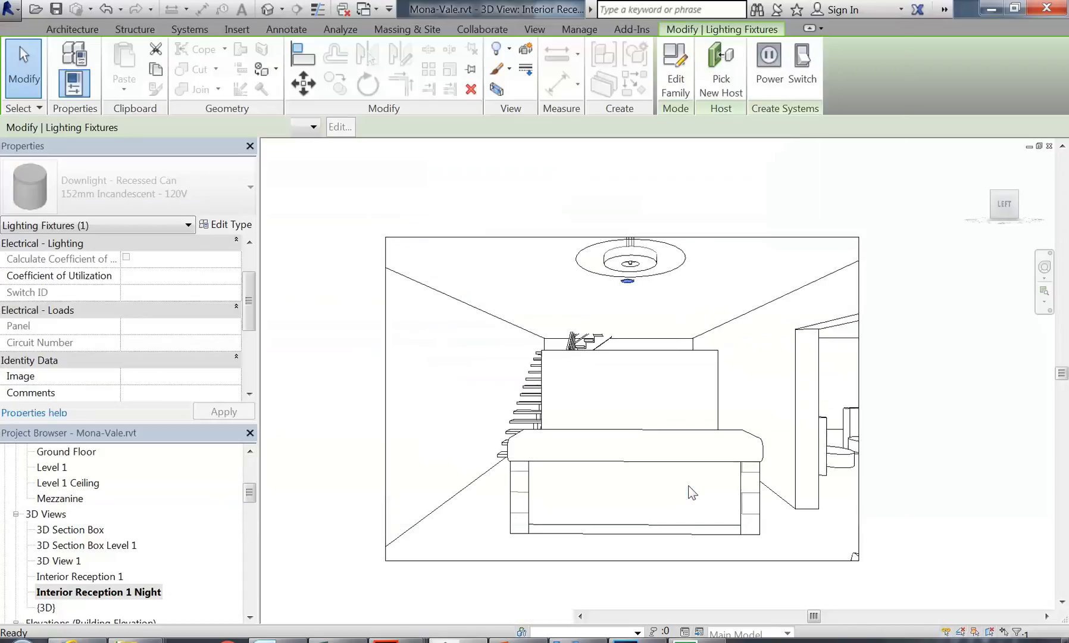
{"action": "left_click", "coordinate": [544, 278]}
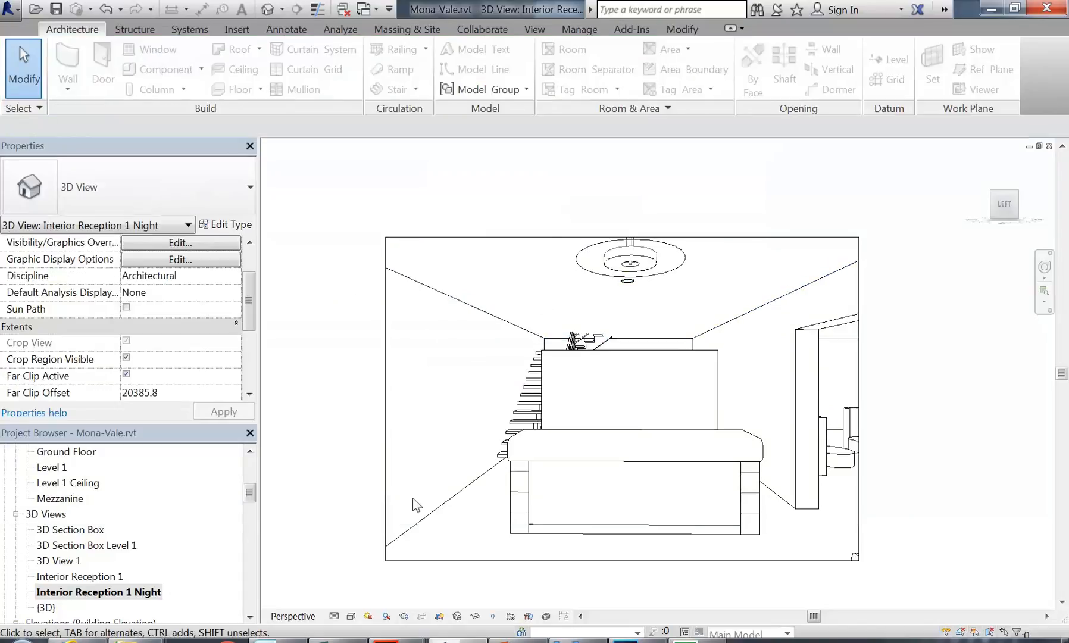
{"action": "left_click", "coordinate": [403, 616]}
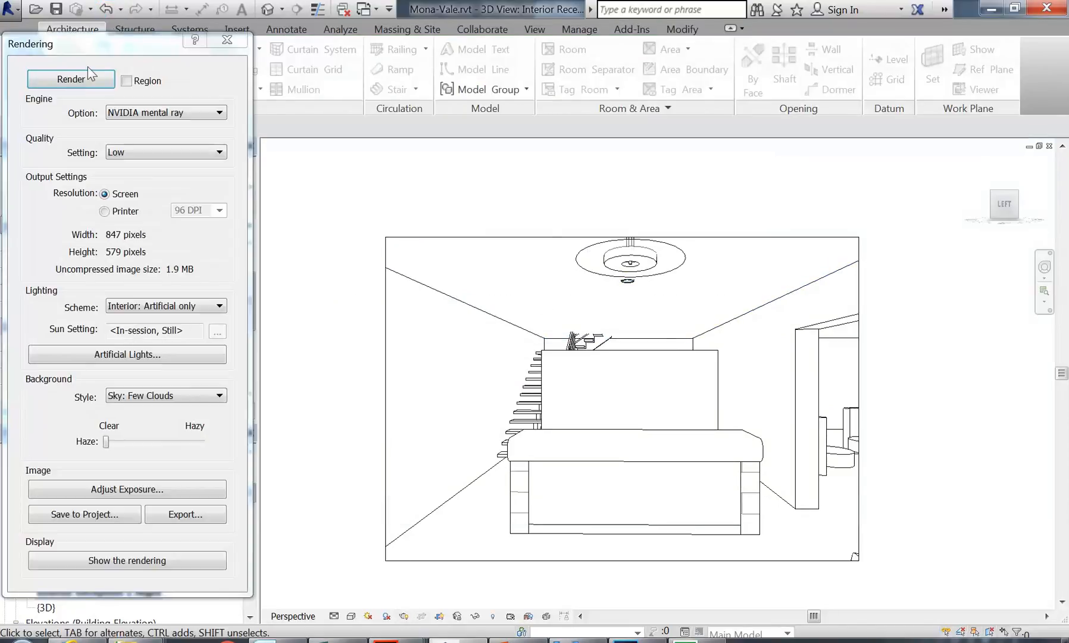
Step: Render the night view with the glow downlight, zoom to inspect, then close Rendering
{"action": "left_click", "coordinate": [72, 81]}
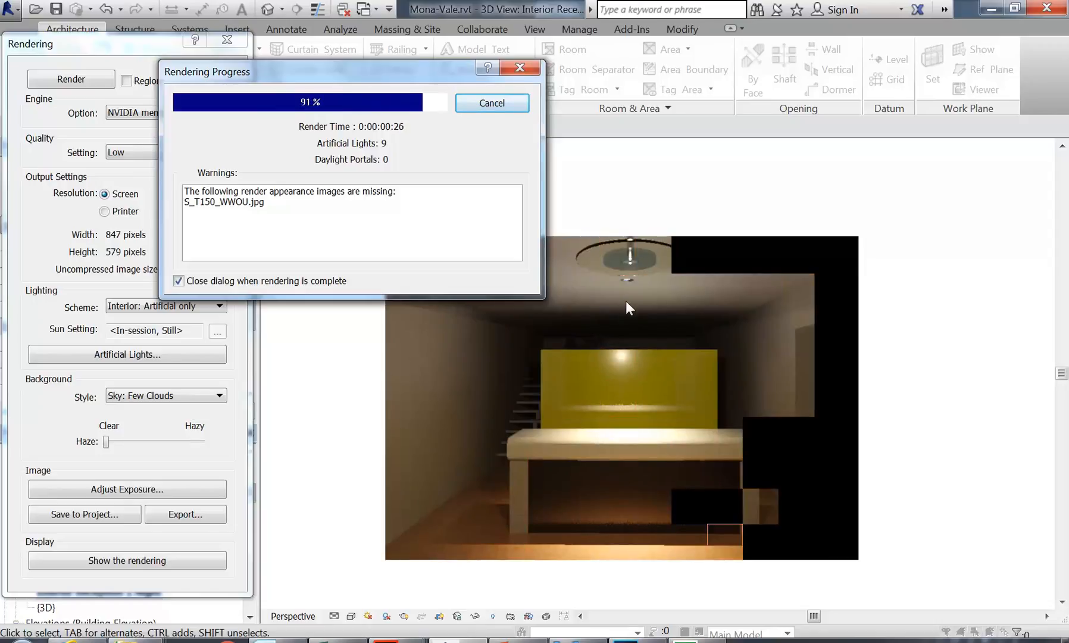
{"action": "scroll", "coordinate": [629, 279], "scroll_direction": "up", "scroll_amount": 6}
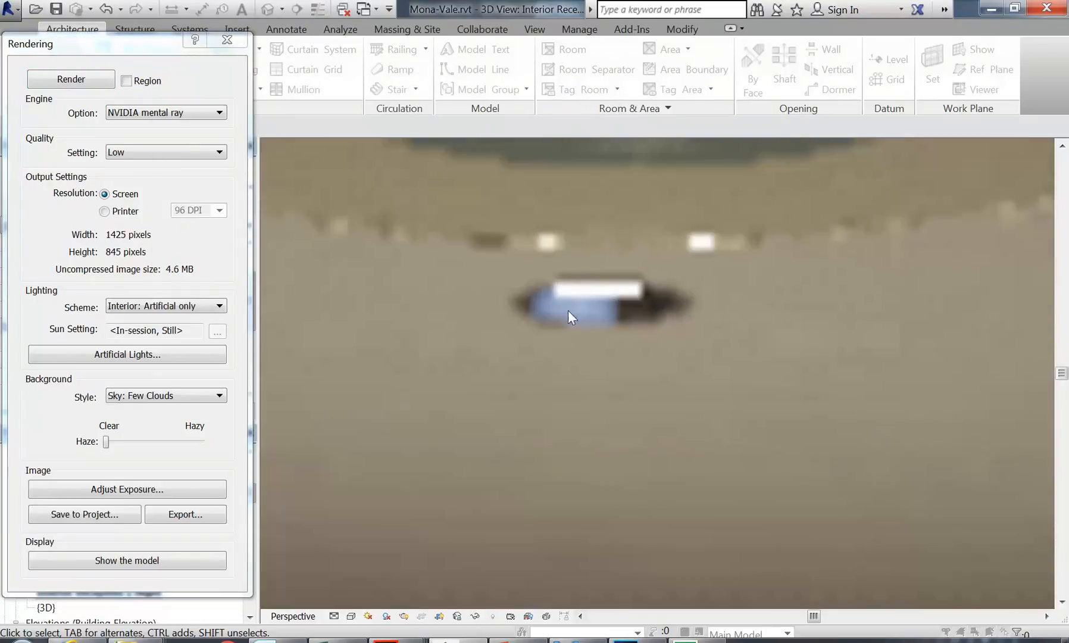
{"action": "scroll", "coordinate": [565, 352], "scroll_direction": "down", "scroll_amount": 6}
{"action": "scroll", "coordinate": [589, 352], "scroll_direction": "up", "scroll_amount": 2}
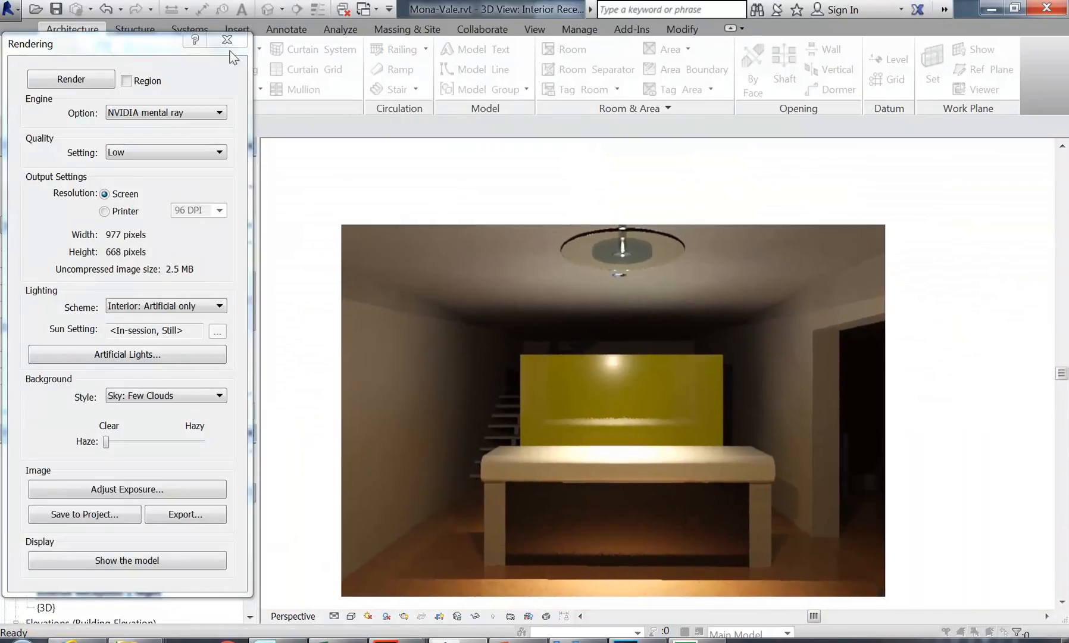
{"action": "left_click", "coordinate": [227, 39]}
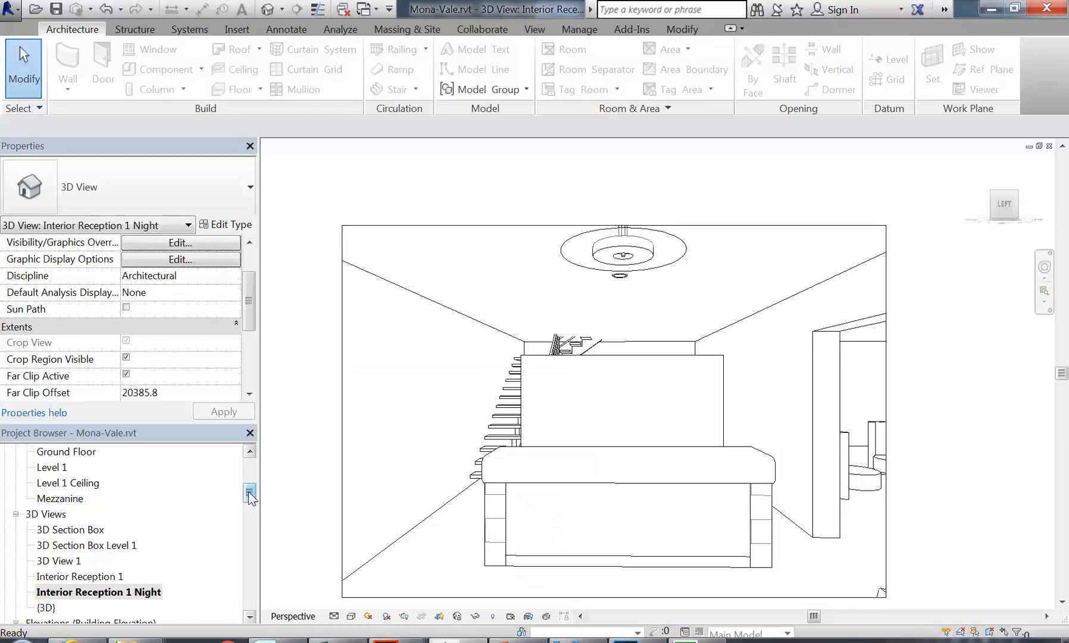
{"action": "left_click_drag", "start_coordinate": [249, 494], "coordinate": [249, 466]}
Step: Open the Ground Floor reflected ceiling plan from the Project Browser
{"action": "left_click", "coordinate": [71, 544]}
{"action": "scroll", "coordinate": [72, 548], "scroll_direction": "down", "scroll_amount": 2}
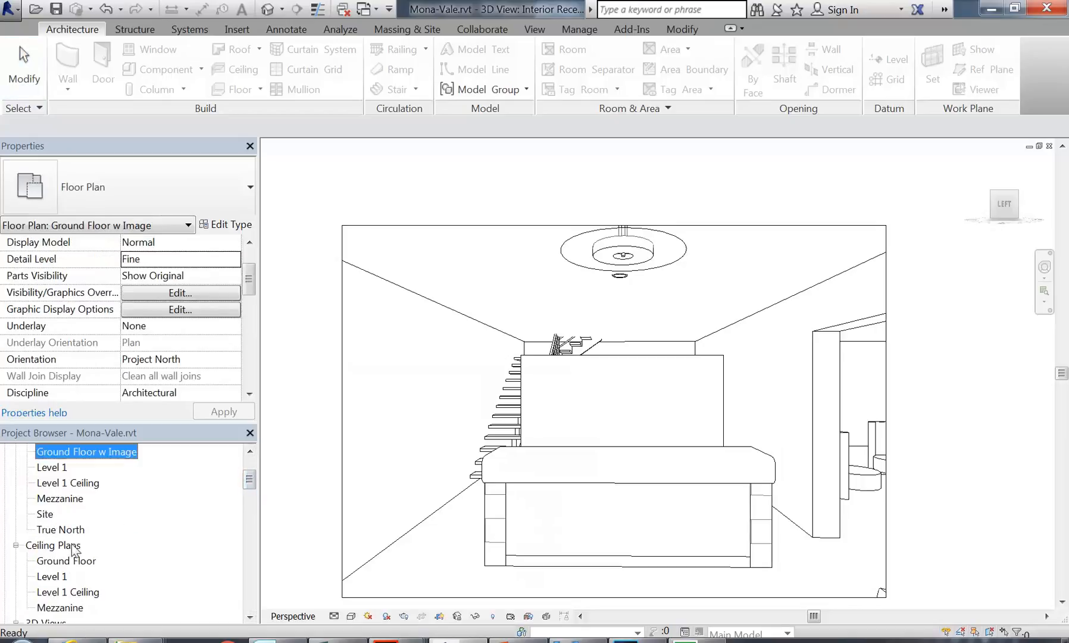
{"action": "scroll", "coordinate": [73, 549], "scroll_direction": "down", "scroll_amount": 1}
{"action": "double_click", "coordinate": [66, 515]}
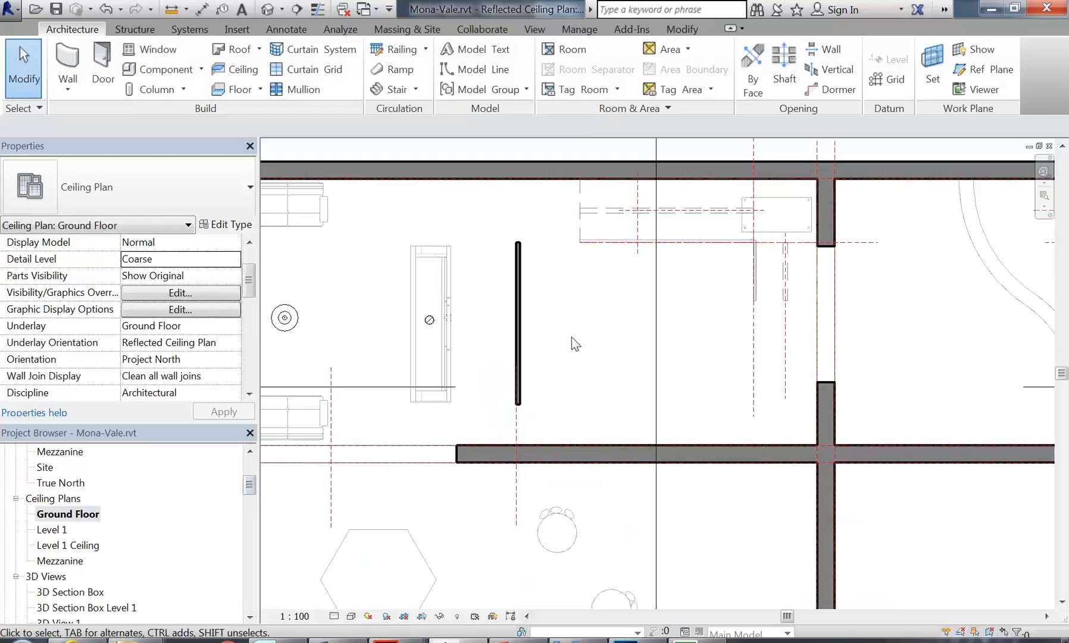
Step: Copy the downlight twice, one 600 above and one further below, forming three fixtures
{"action": "left_click", "coordinate": [539, 417]}
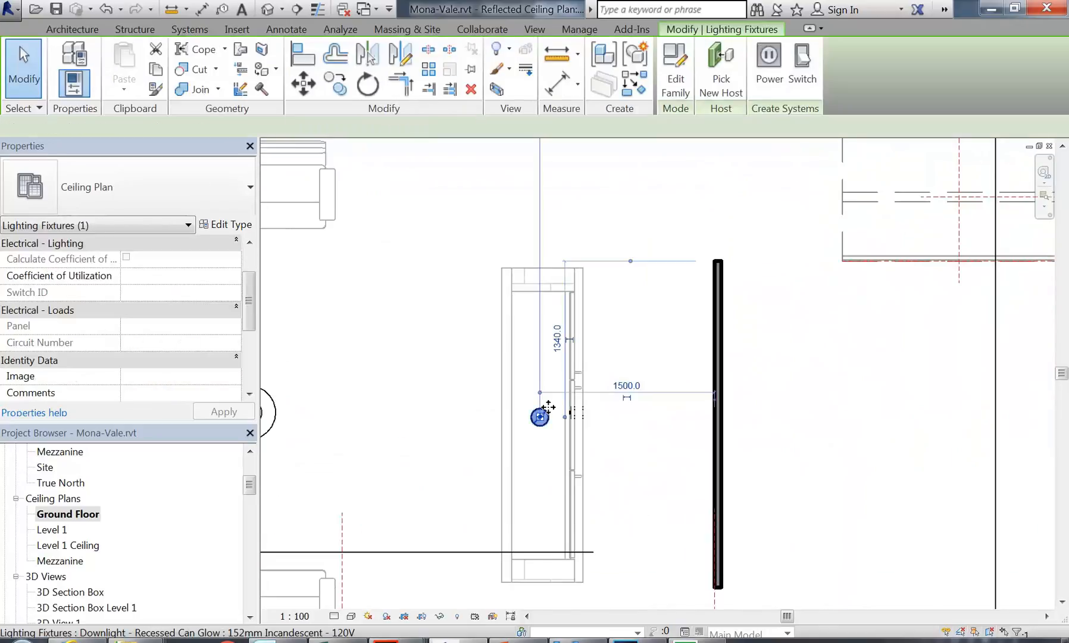
{"action": "scroll", "coordinate": [533, 423], "scroll_direction": "up", "scroll_amount": 2}
{"action": "scroll", "coordinate": [531, 418], "scroll_direction": "down", "scroll_amount": 3}
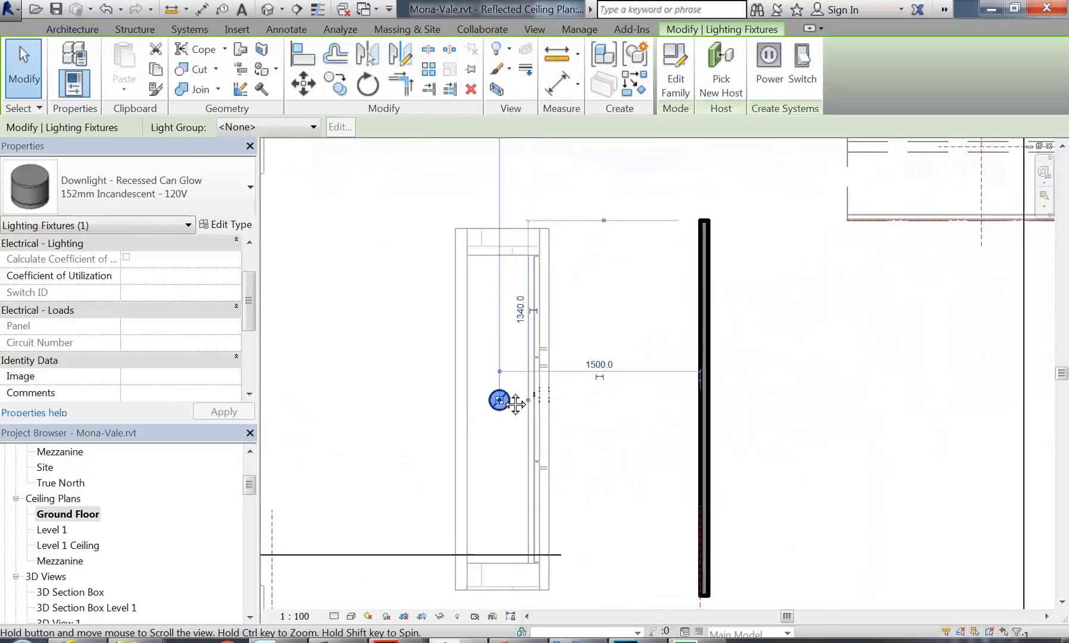
{"action": "left_click", "coordinate": [335, 83]}
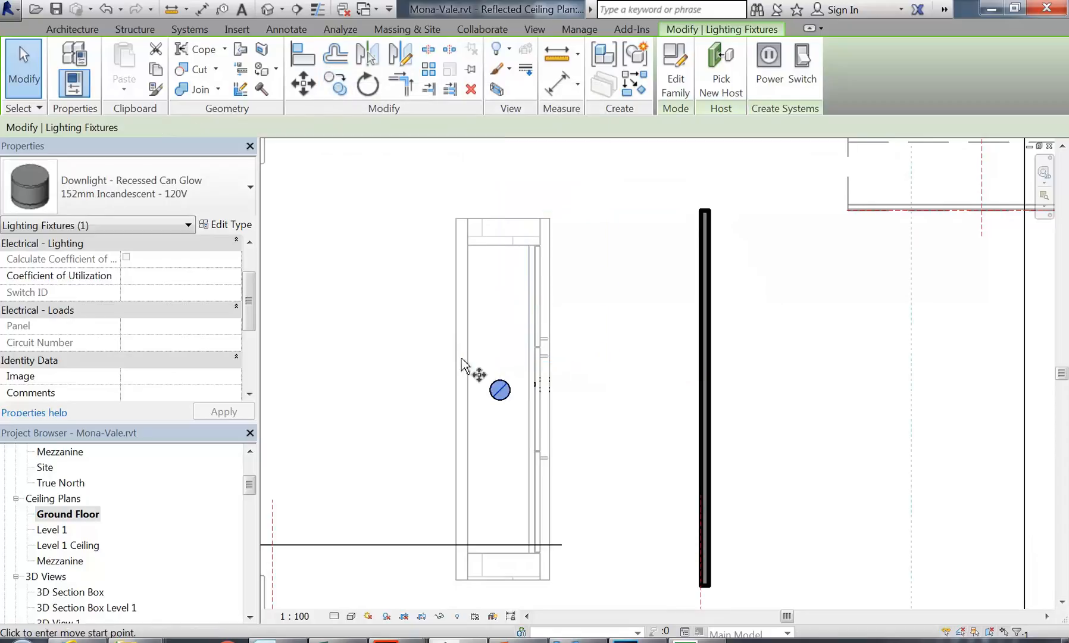
{"action": "left_click", "coordinate": [500, 390]}
{"action": "left_click", "coordinate": [501, 291]}
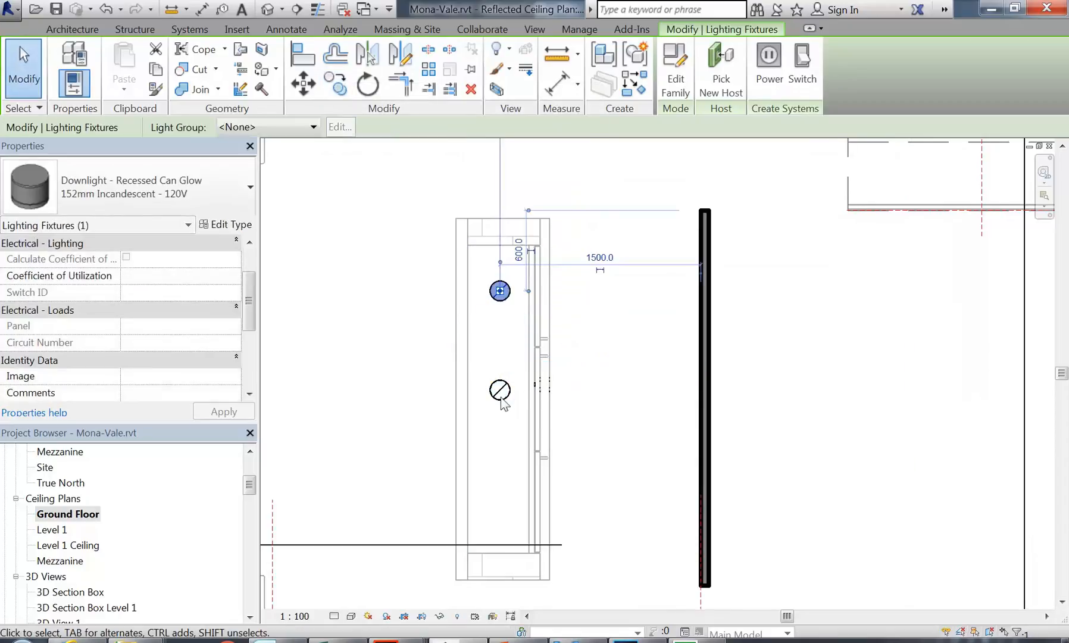
{"action": "left_click", "coordinate": [335, 83]}
{"action": "left_click", "coordinate": [502, 295]}
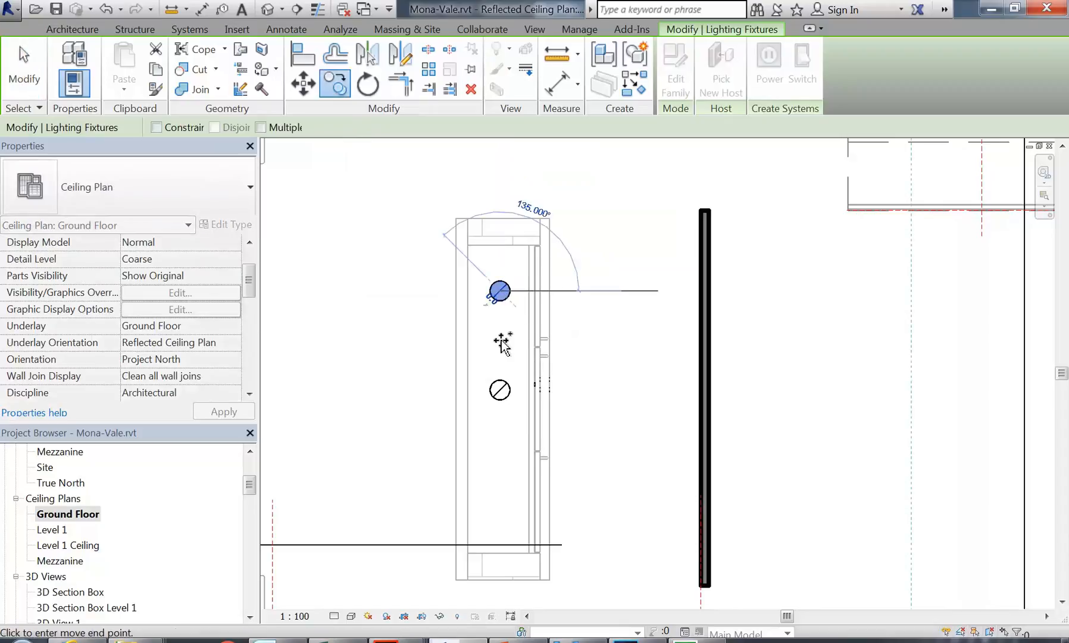
{"action": "left_click", "coordinate": [503, 495]}
{"action": "key", "text": "Escape"}
Step: Nudge the middle and bottom downlights slightly down to even the row
{"action": "middle_click_drag", "start_coordinate": [423, 425], "coordinate": [372, 409]}
{"action": "left_click", "coordinate": [461, 380]}
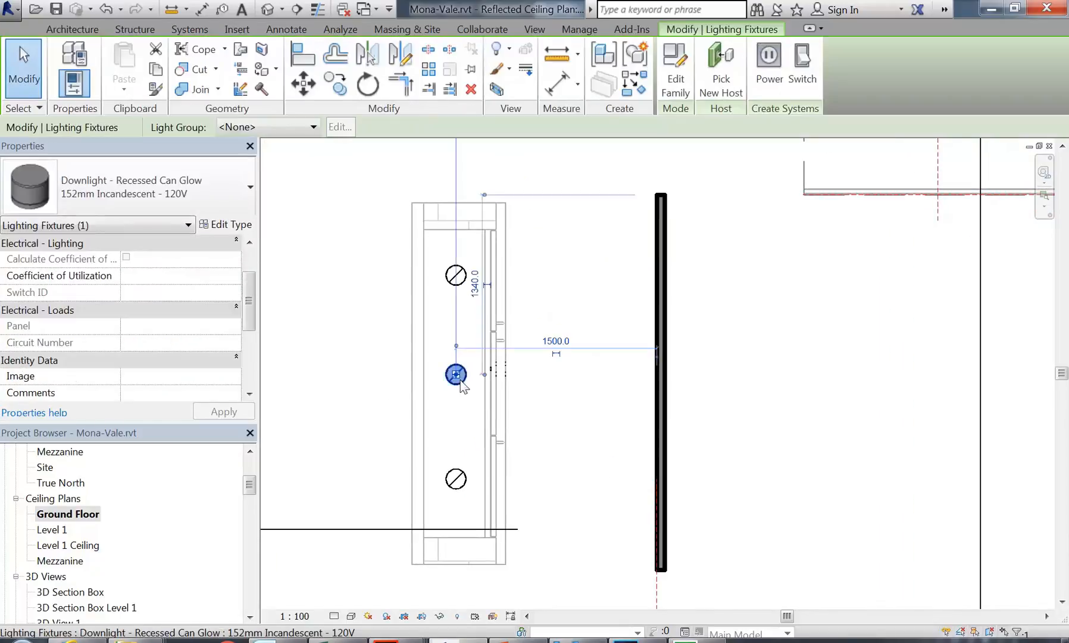
{"action": "key", "text": "Down"}
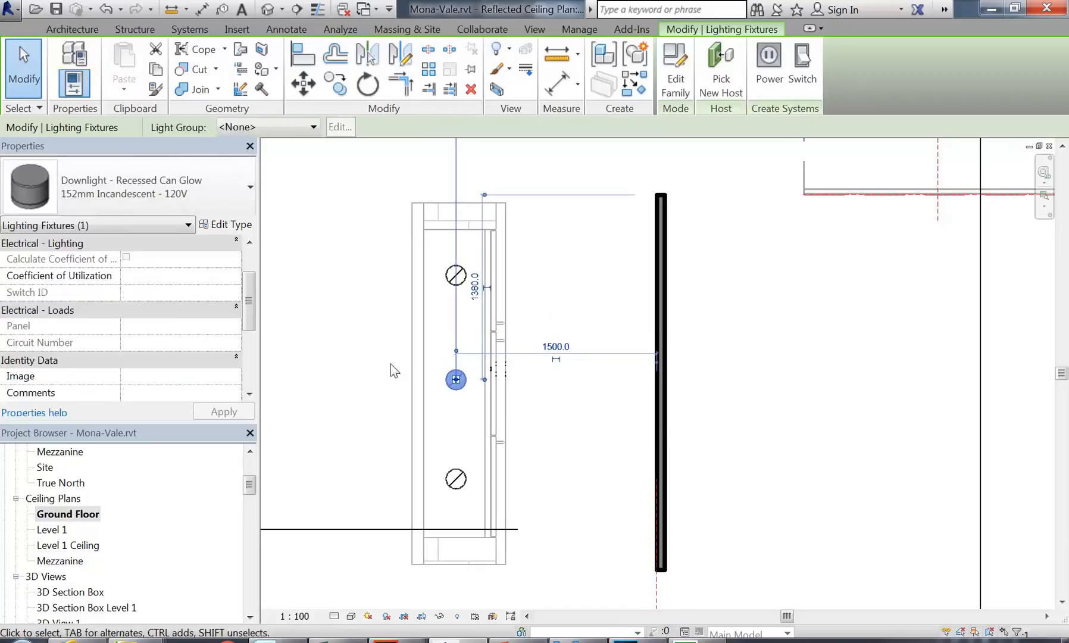
{"action": "key", "text": "Escape"}
{"action": "scroll", "coordinate": [392, 370], "scroll_direction": "up", "scroll_amount": 1}
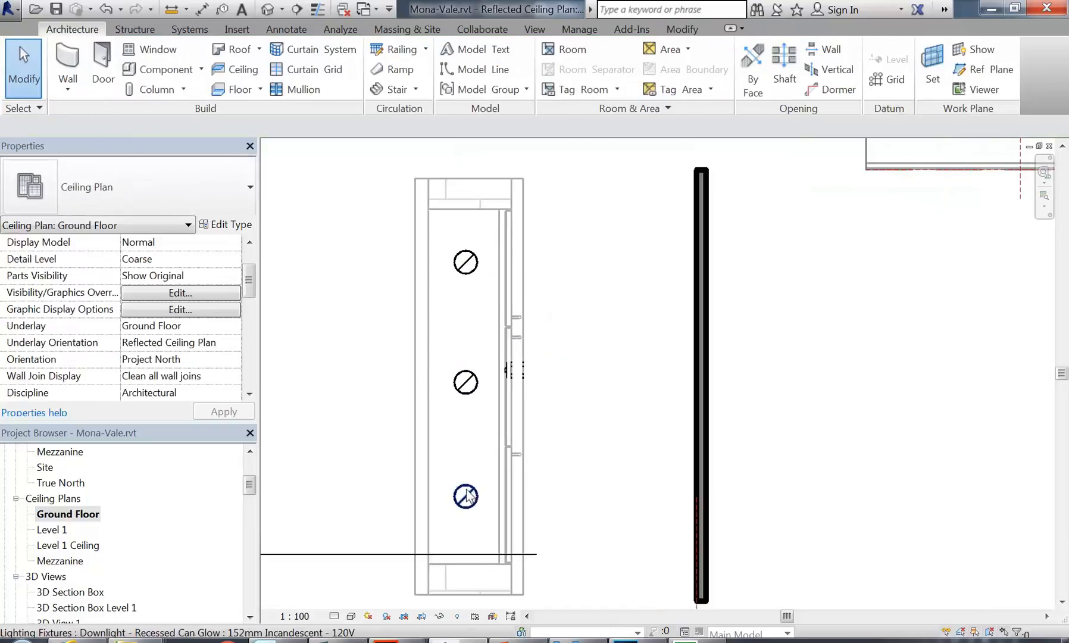
{"action": "left_click", "coordinate": [469, 487]}
{"action": "key", "text": "Down"}
{"action": "key", "text": "Escape"}
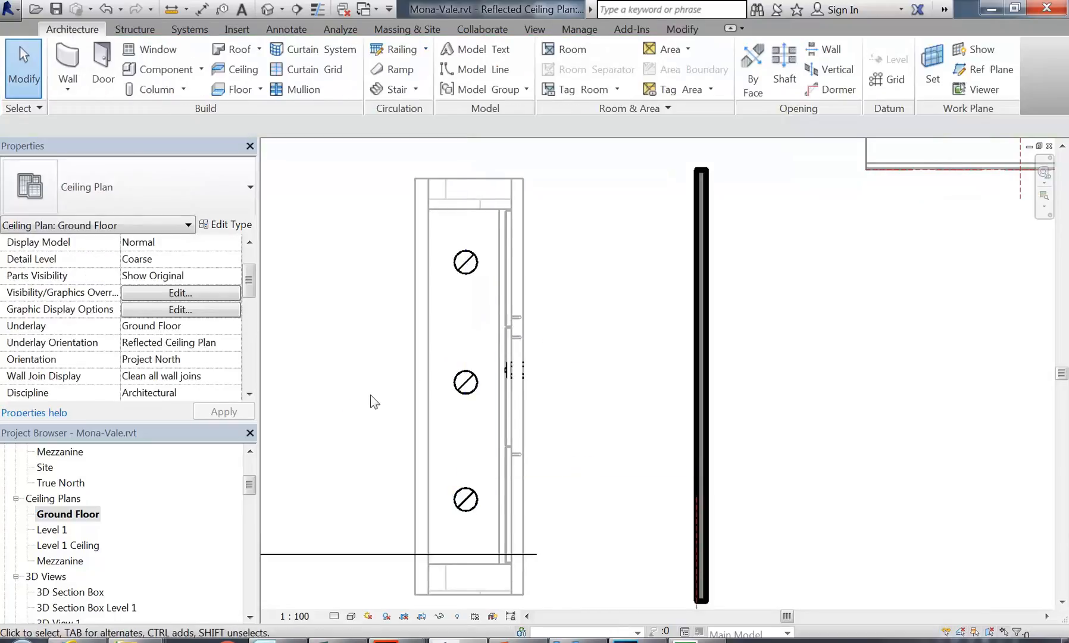
Step: Select all three downlights together, top, middle and bottom
{"action": "middle_click_drag", "start_coordinate": [371, 402], "coordinate": [380, 393]}
{"action": "left_click", "coordinate": [474, 257]}
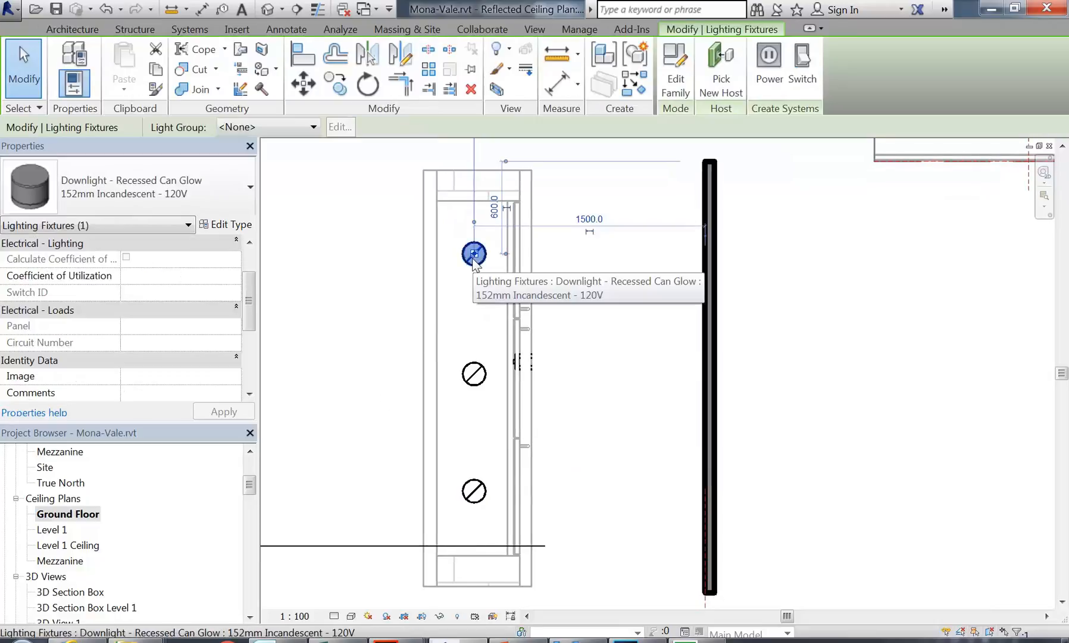
{"action": "left_click", "coordinate": [474, 376], "text": "ctrl"}
{"action": "left_click", "coordinate": [473, 494], "text": "ctrl"}
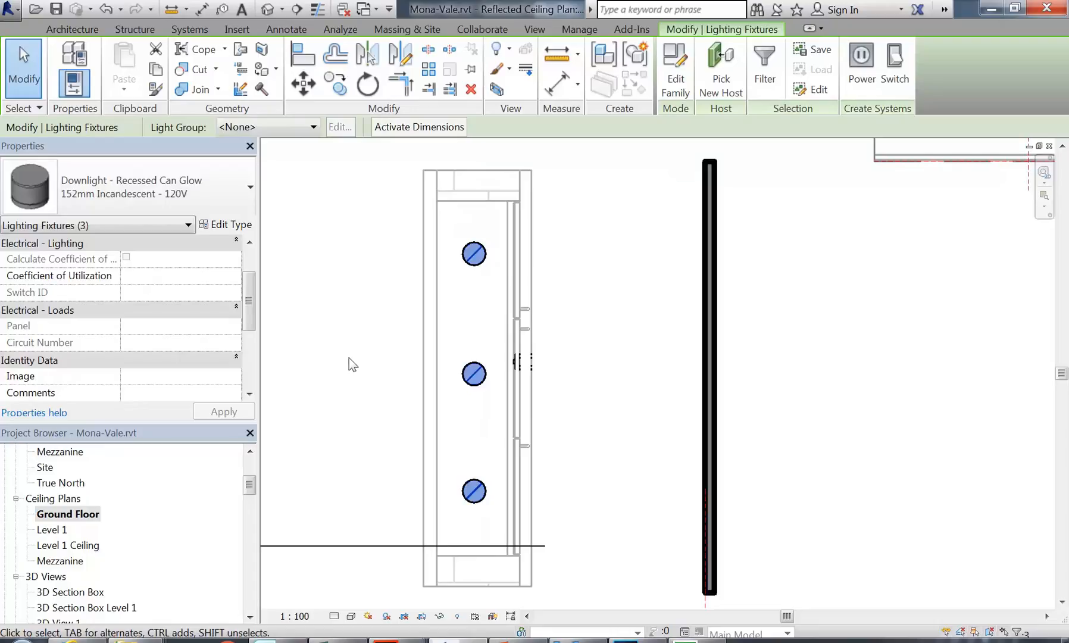
{"action": "left_click", "coordinate": [226, 224]}
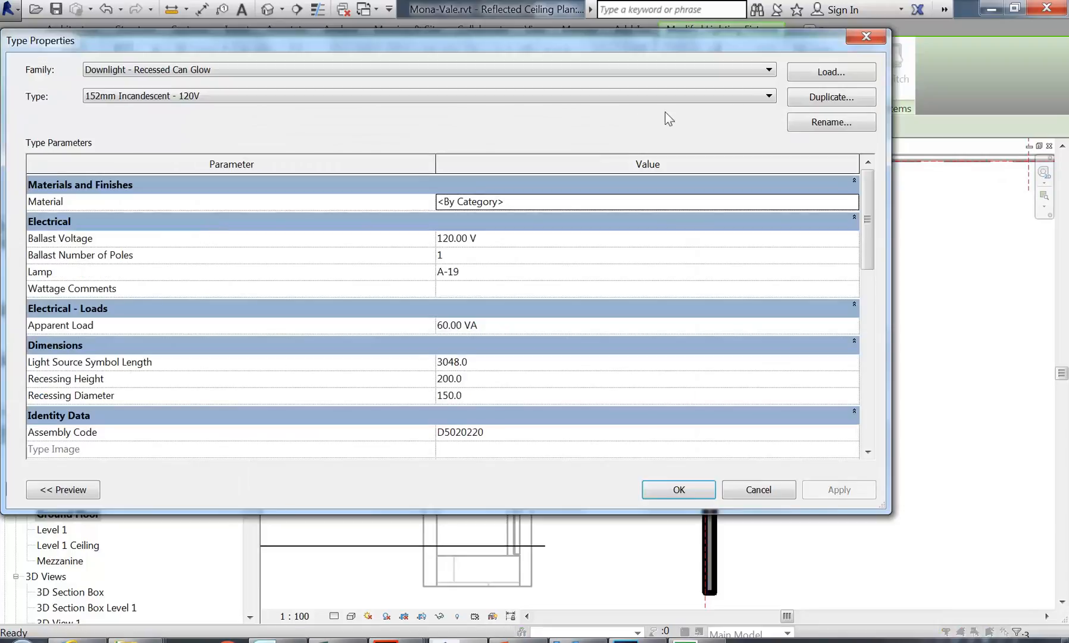
{"action": "left_click", "coordinate": [834, 96]}
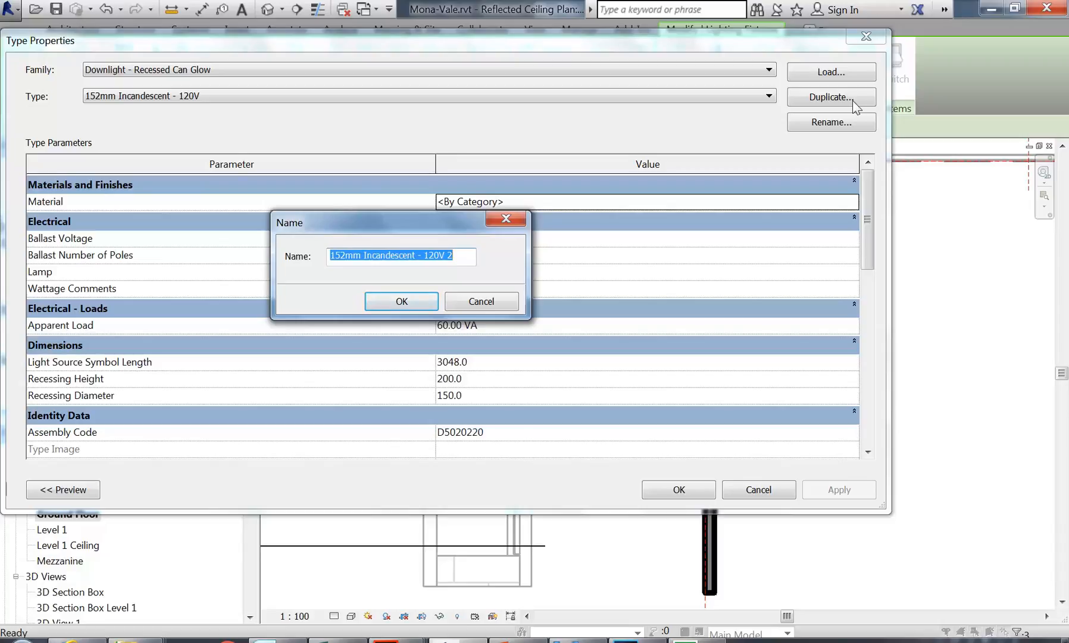
{"action": "type", "text": "80mm"}
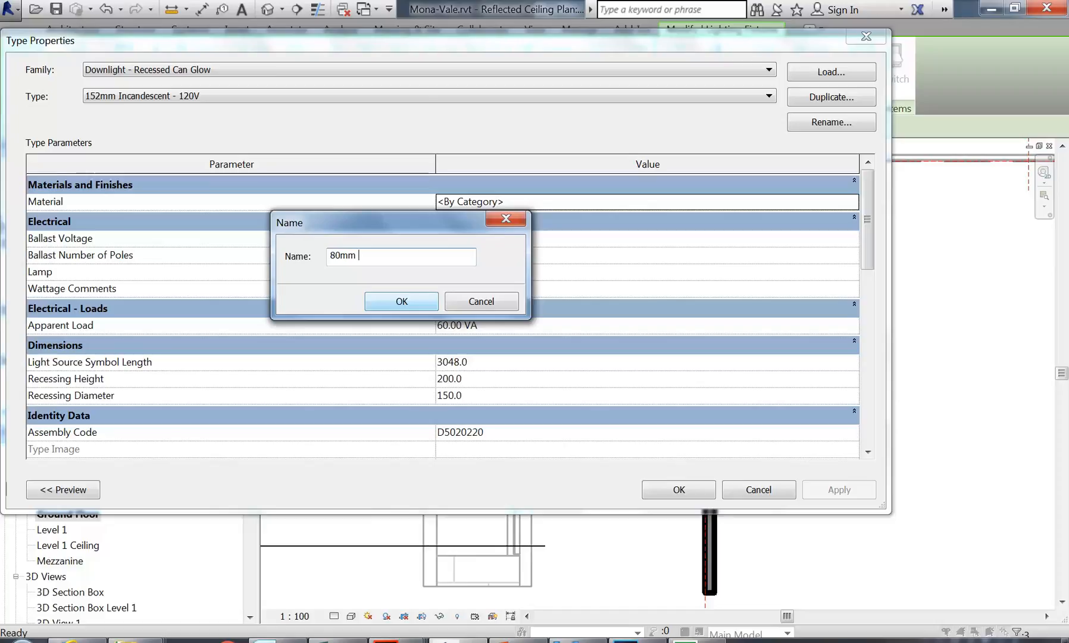
{"action": "left_click", "coordinate": [396, 302]}
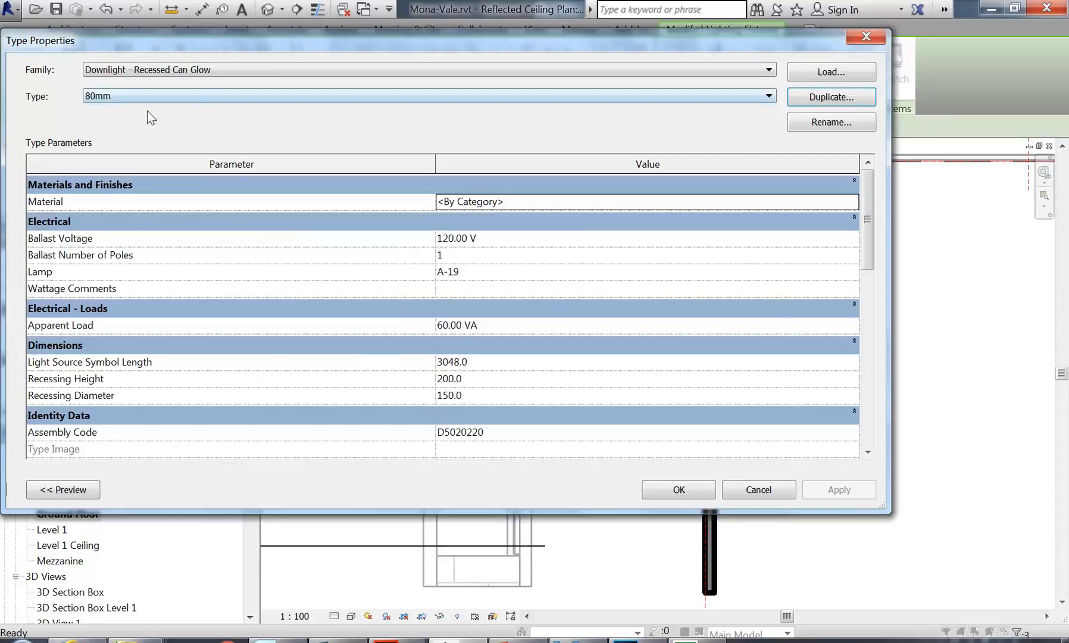
{"action": "left_click_drag", "start_coordinate": [867, 229], "coordinate": [864, 264]}
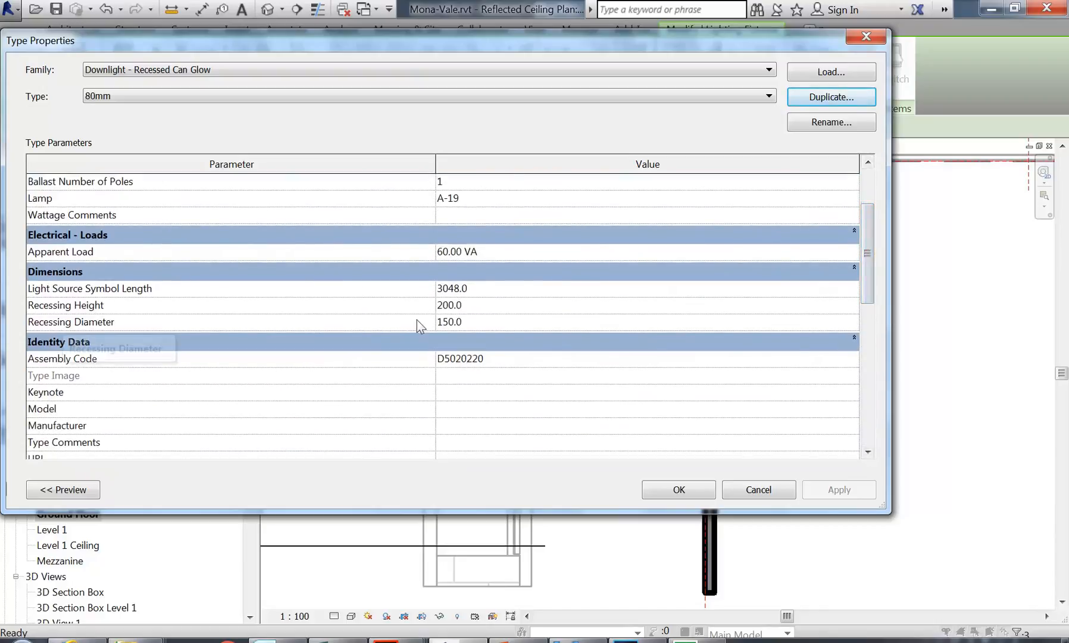
{"action": "left_click", "coordinate": [474, 321]}
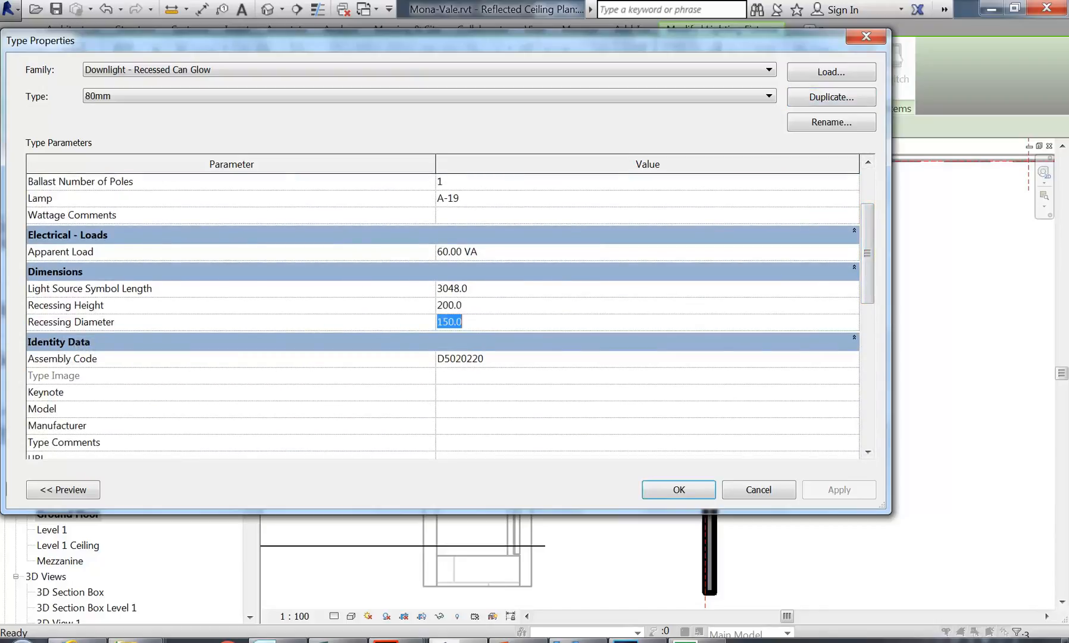
{"action": "type", "text": "80"}
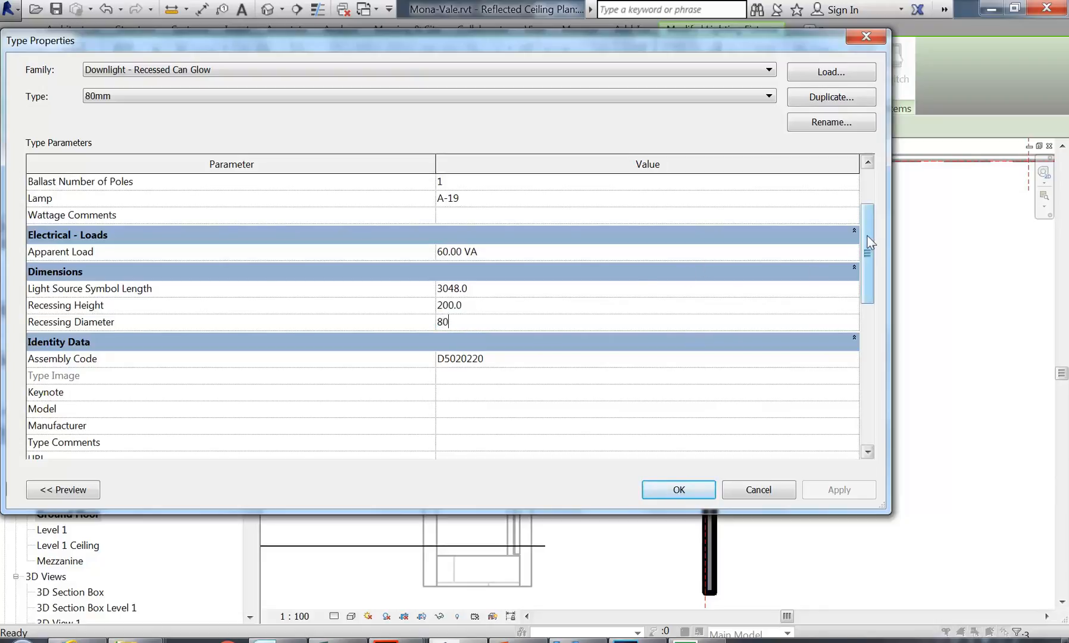
{"action": "left_click_drag", "start_coordinate": [869, 241], "coordinate": [875, 388]}
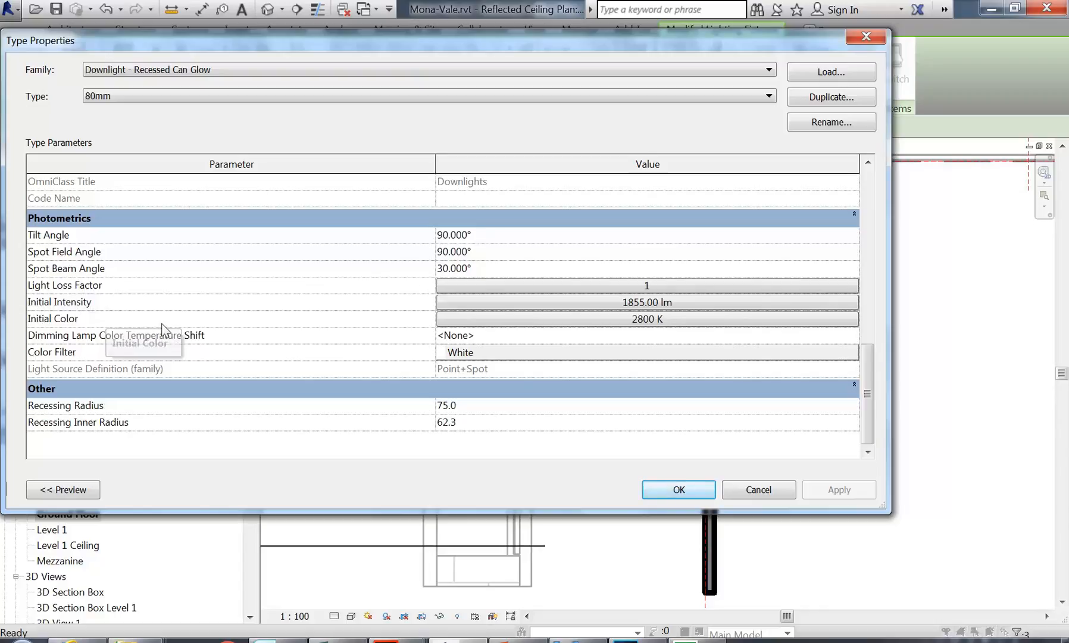
{"action": "left_click", "coordinate": [613, 286]}
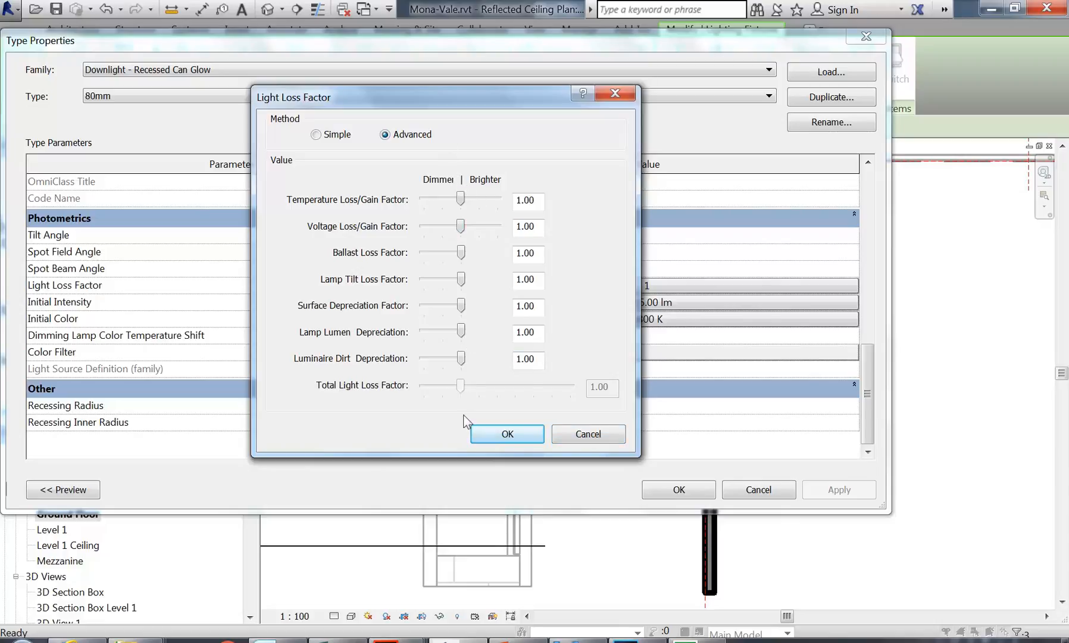
{"action": "left_click", "coordinate": [592, 435]}
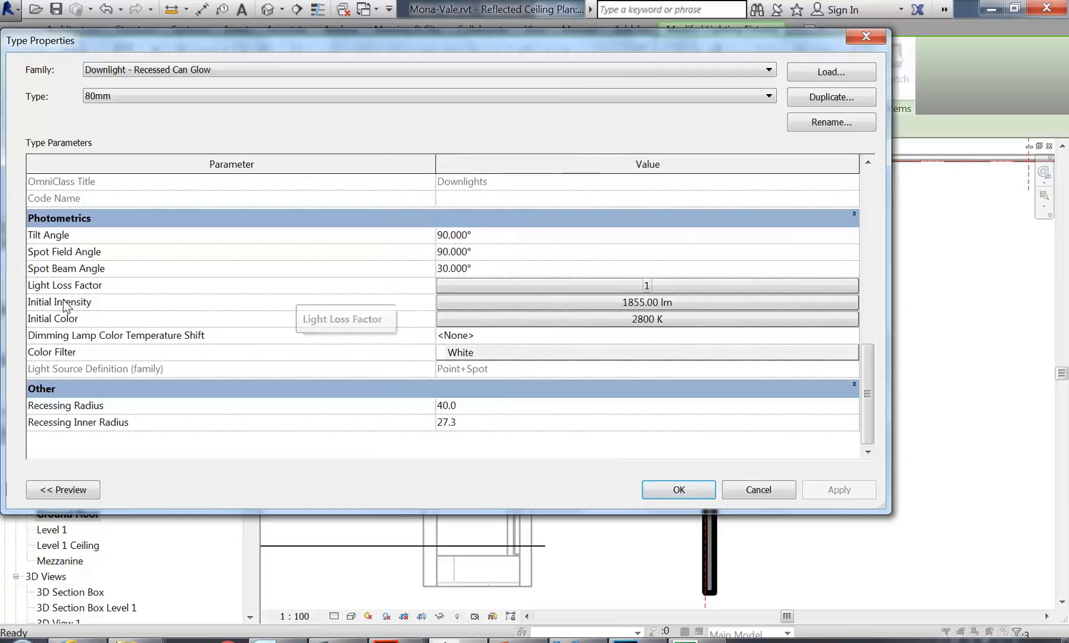
{"action": "left_click", "coordinate": [530, 303]}
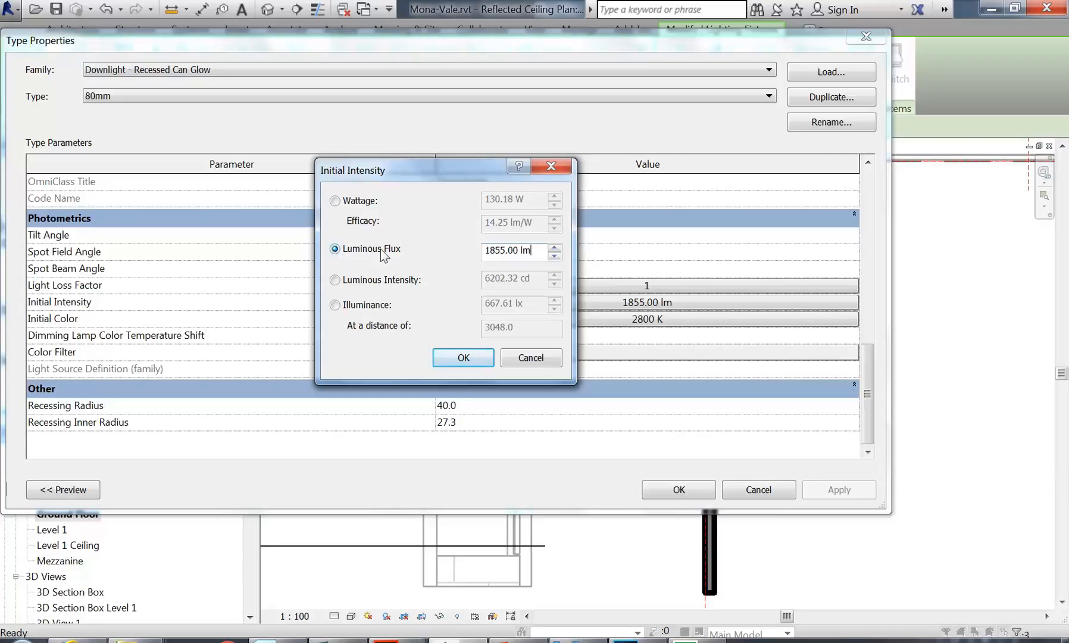
{"action": "key", "text": "shift+Home"}
{"action": "left_click", "coordinate": [532, 251]}
{"action": "left_click", "coordinate": [464, 359]}
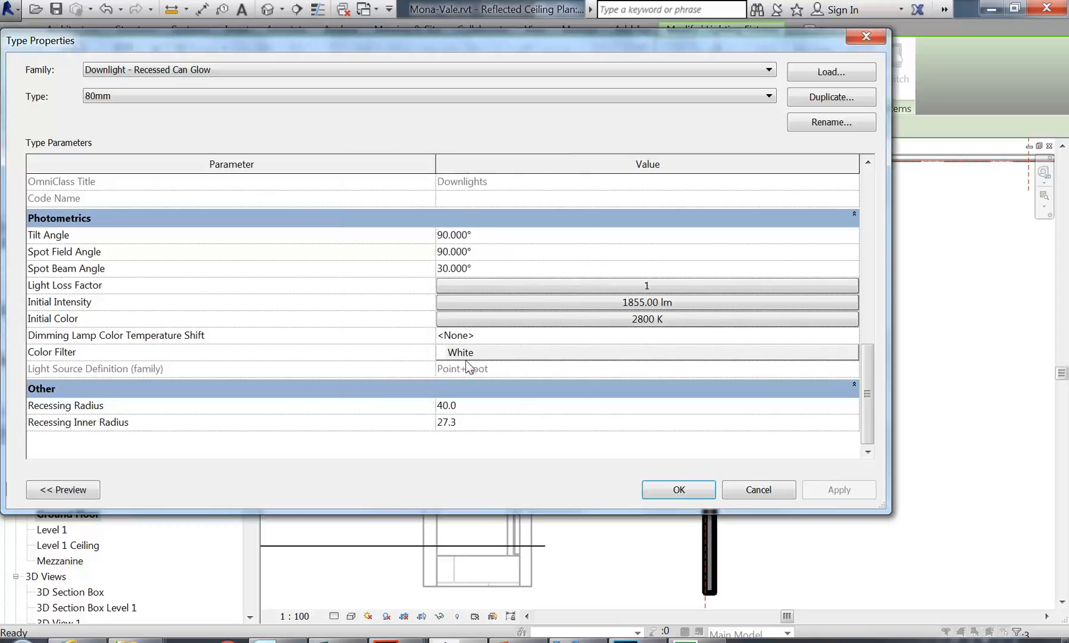
Step: Accept the 80mm glow downlight type and clear the fixture selection in the ceiling plan
{"action": "left_click", "coordinate": [672, 496]}
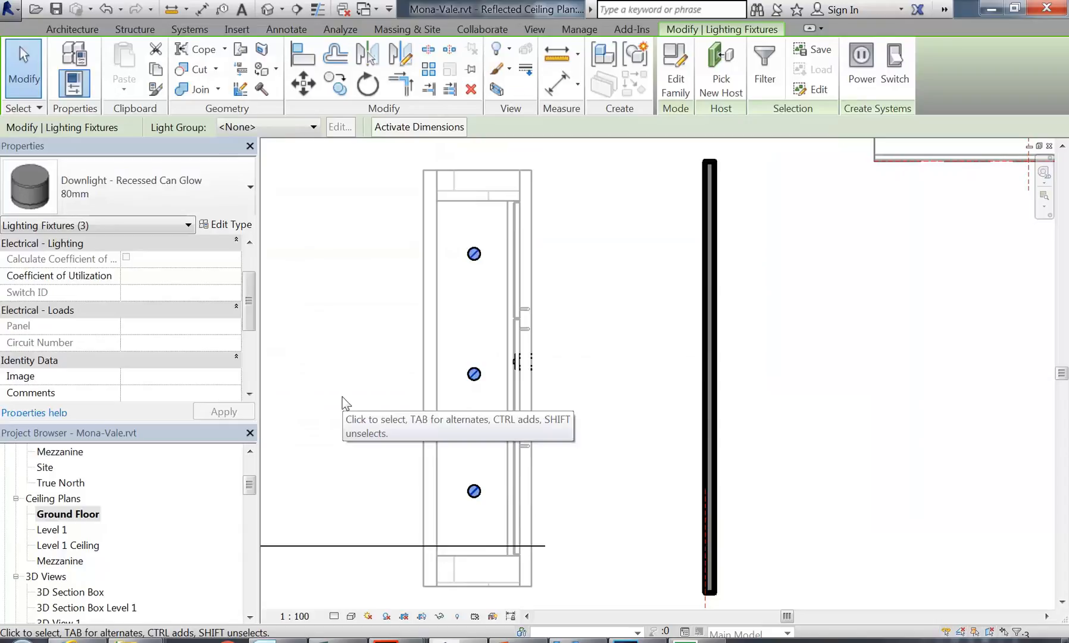
{"action": "scroll", "coordinate": [342, 397], "scroll_direction": "down", "scroll_amount": 1}
{"action": "middle_click_drag", "start_coordinate": [343, 397], "coordinate": [417, 381]}
{"action": "left_click", "coordinate": [417, 376]}
{"action": "scroll", "coordinate": [417, 377], "scroll_direction": "down", "scroll_amount": 1}
{"action": "middle_click_drag", "start_coordinate": [492, 374], "coordinate": [543, 370]}
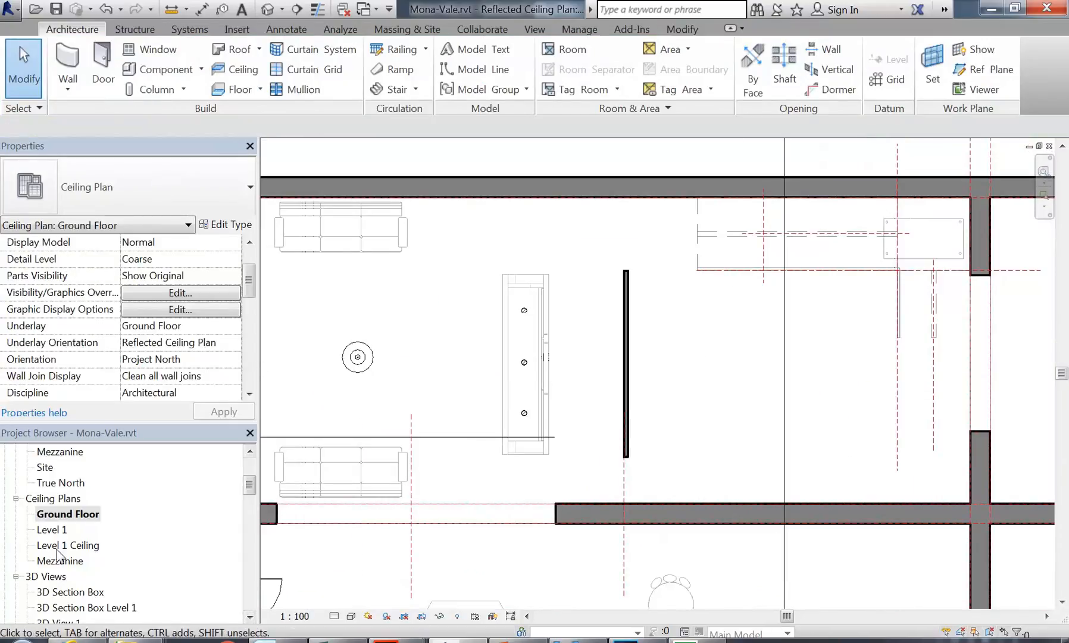
{"action": "left_click", "coordinate": [60, 560]}
Step: Open 3D View 1, then the Interior Reception 1 Night perspective
{"action": "scroll", "coordinate": [62, 535], "scroll_direction": "down", "scroll_amount": 2}
{"action": "double_click", "coordinate": [61, 516]}
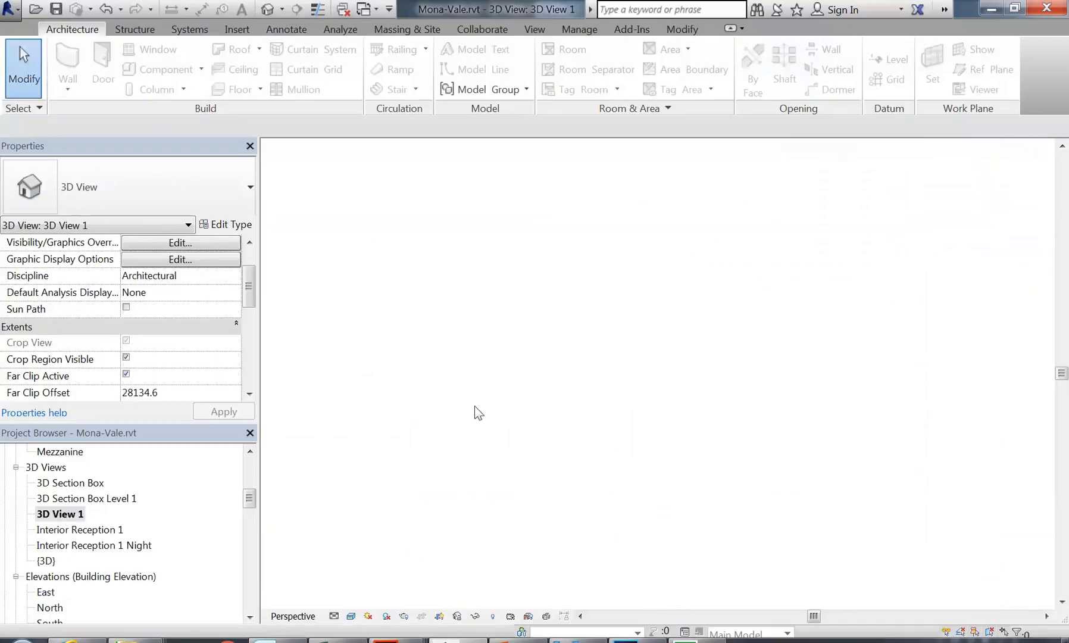
{"action": "double_click", "coordinate": [84, 546]}
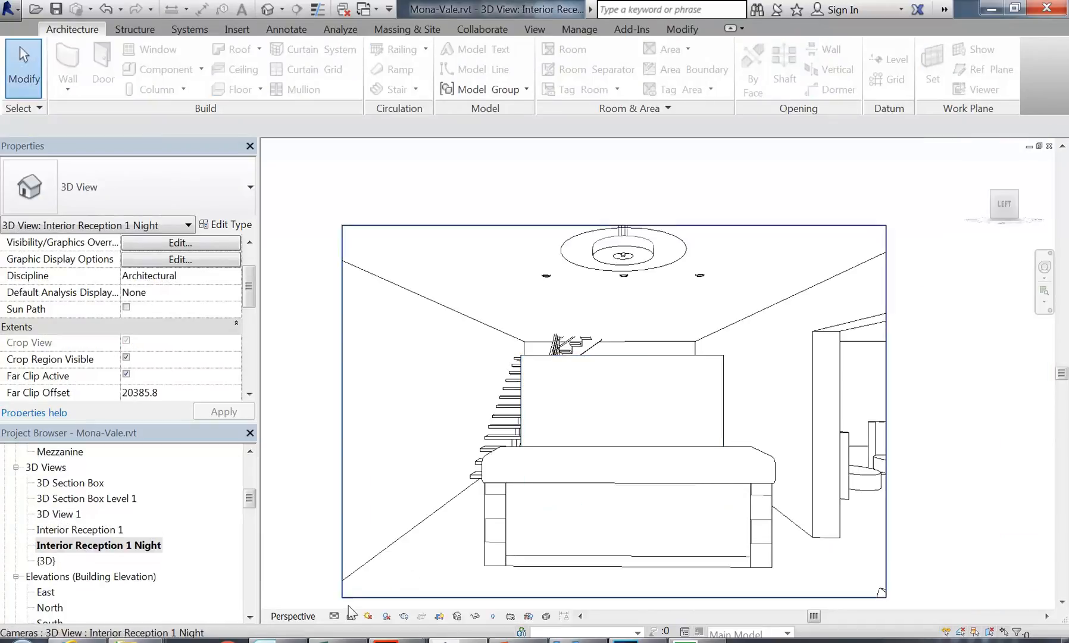
{"action": "left_click", "coordinate": [403, 616]}
{"action": "left_click", "coordinate": [71, 79]}
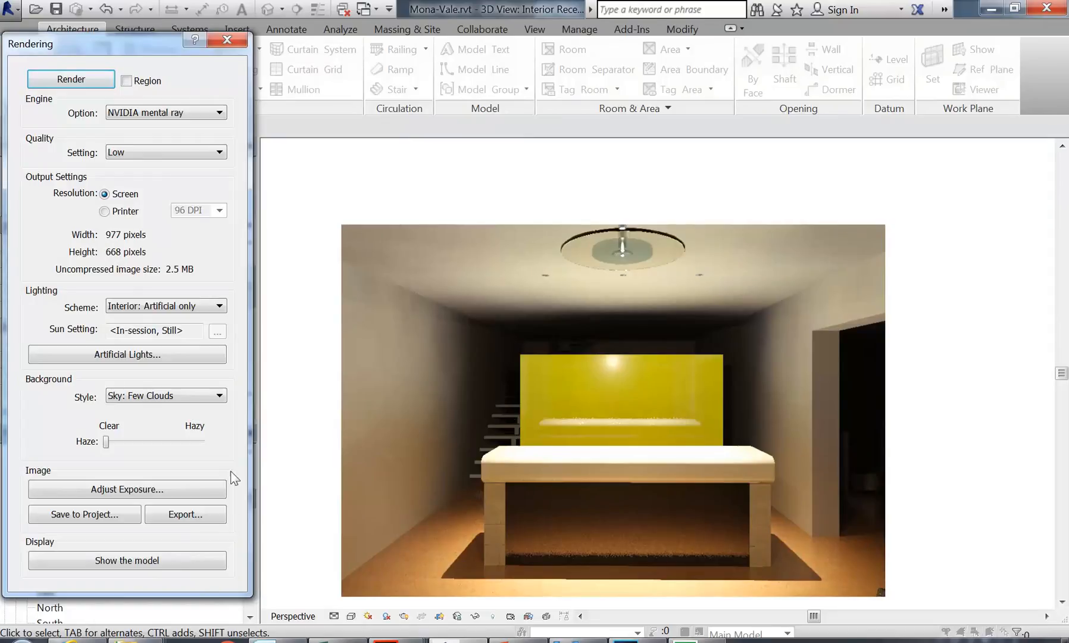
{"action": "left_click", "coordinate": [227, 40]}
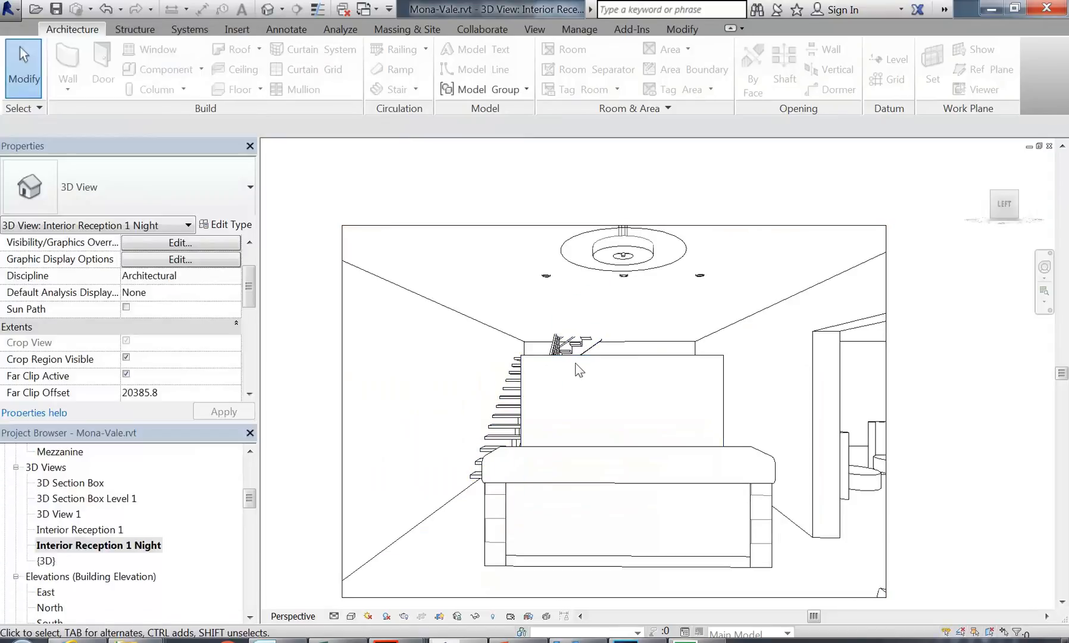
Step: Select the yellow reception wall and glance at its layer structure, closing type properties unchanged
{"action": "left_click", "coordinate": [606, 385]}
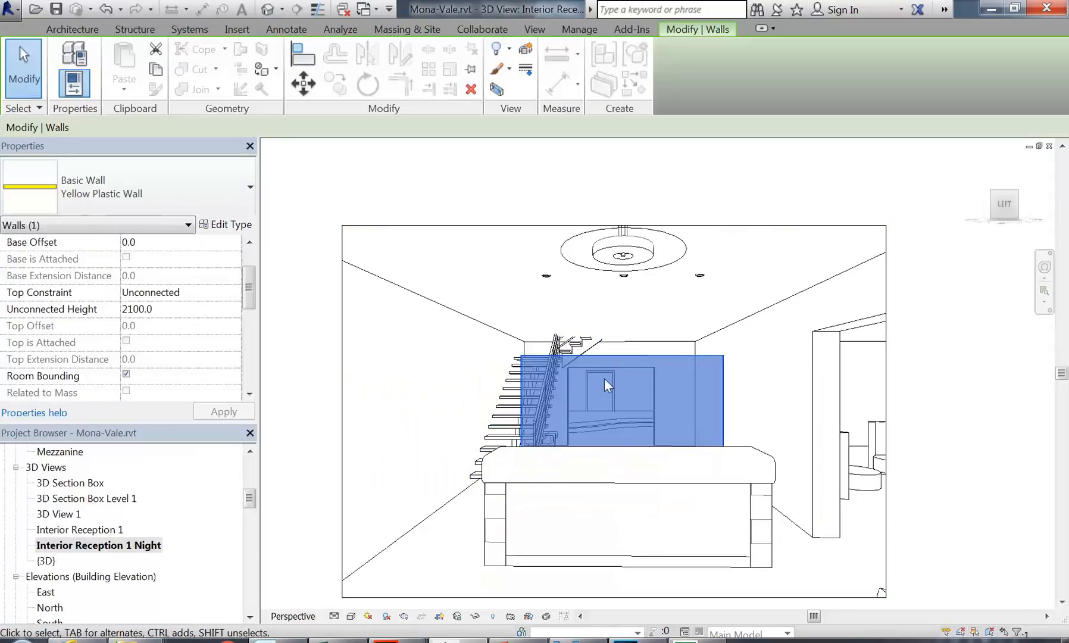
{"action": "left_click", "coordinate": [226, 224]}
{"action": "left_click", "coordinate": [586, 202]}
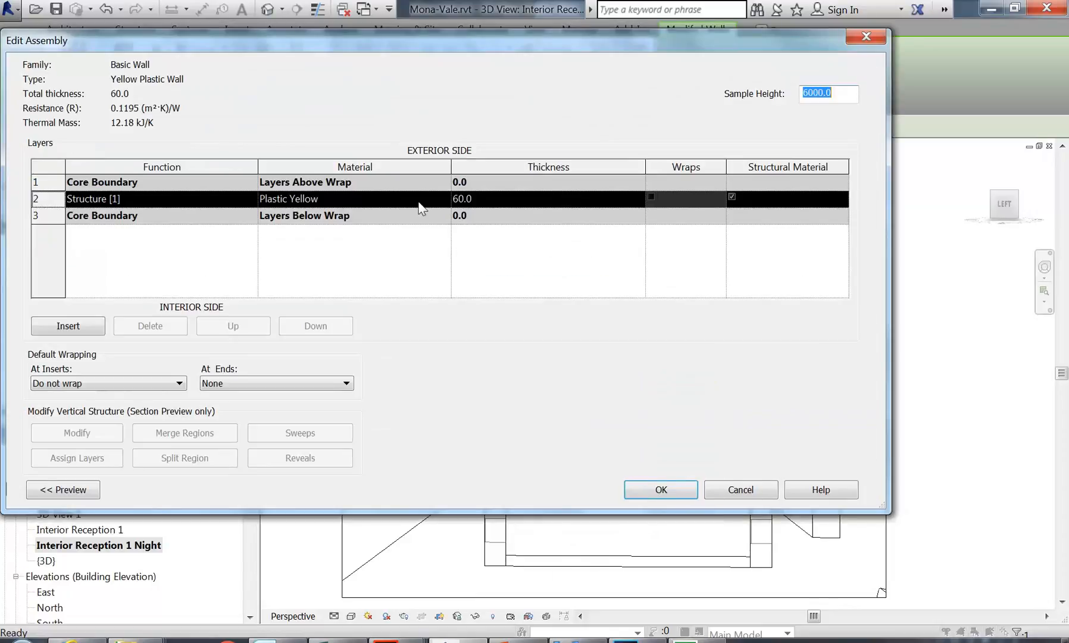
{"action": "left_click", "coordinate": [728, 494]}
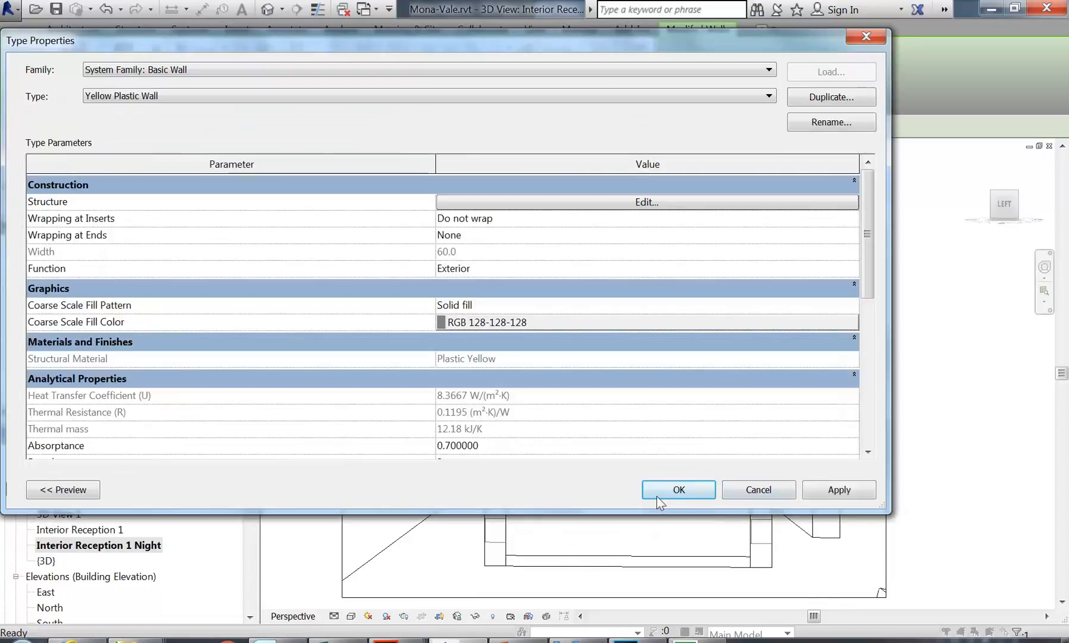
{"action": "left_click", "coordinate": [754, 487]}
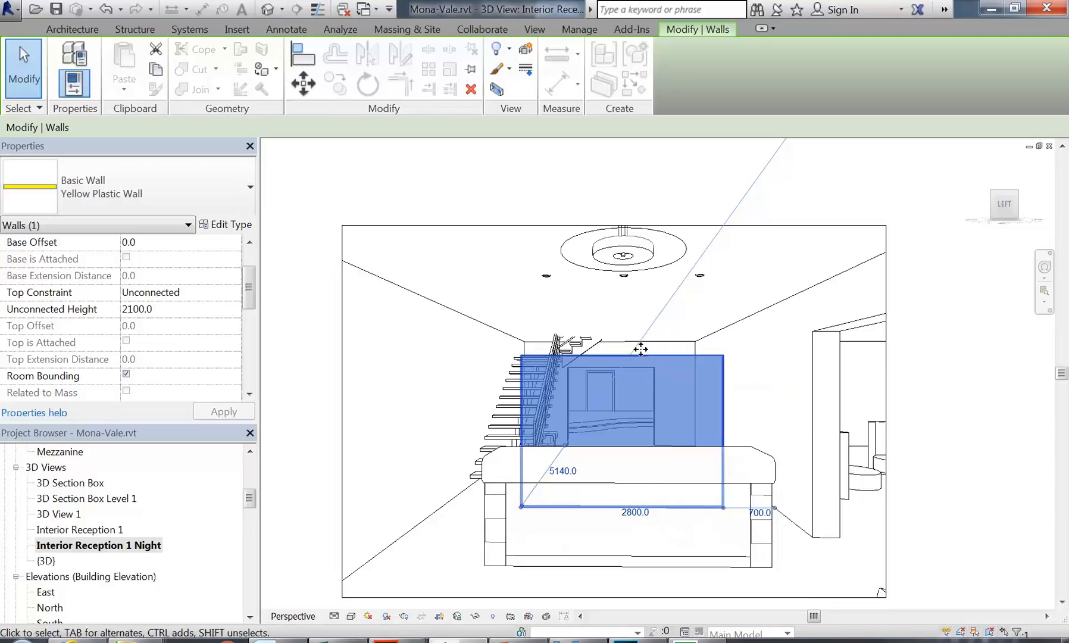
Step: Reopen the wall's layer structure and confirm the structure layer material is Plastic Yellow
{"action": "left_click", "coordinate": [221, 227]}
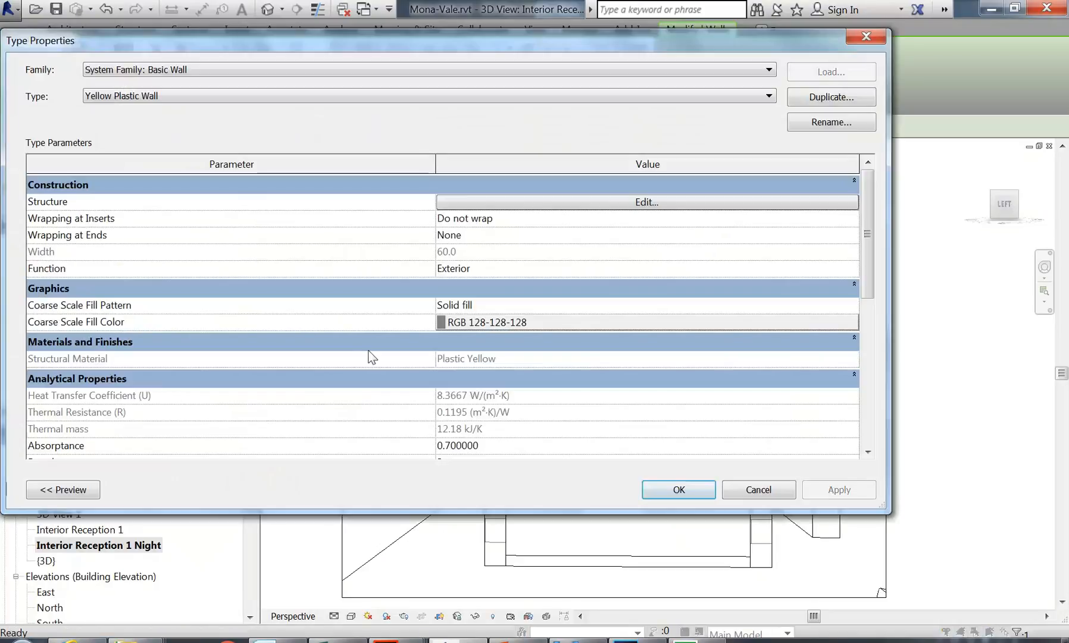
{"action": "left_click", "coordinate": [587, 201]}
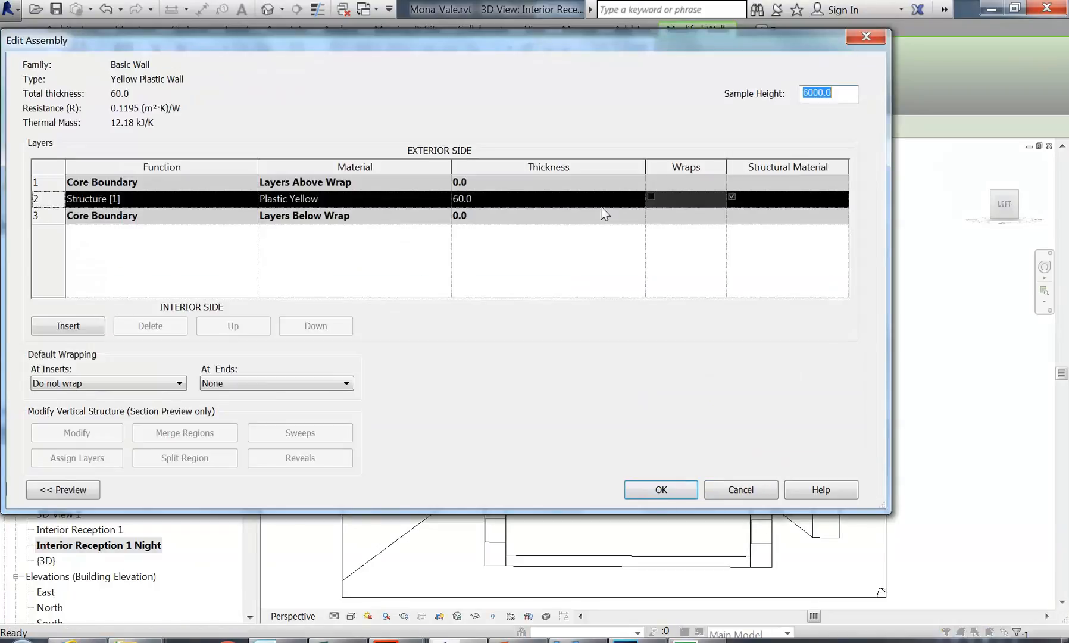
{"action": "left_click", "coordinate": [328, 198]}
{"action": "left_click", "coordinate": [324, 199]}
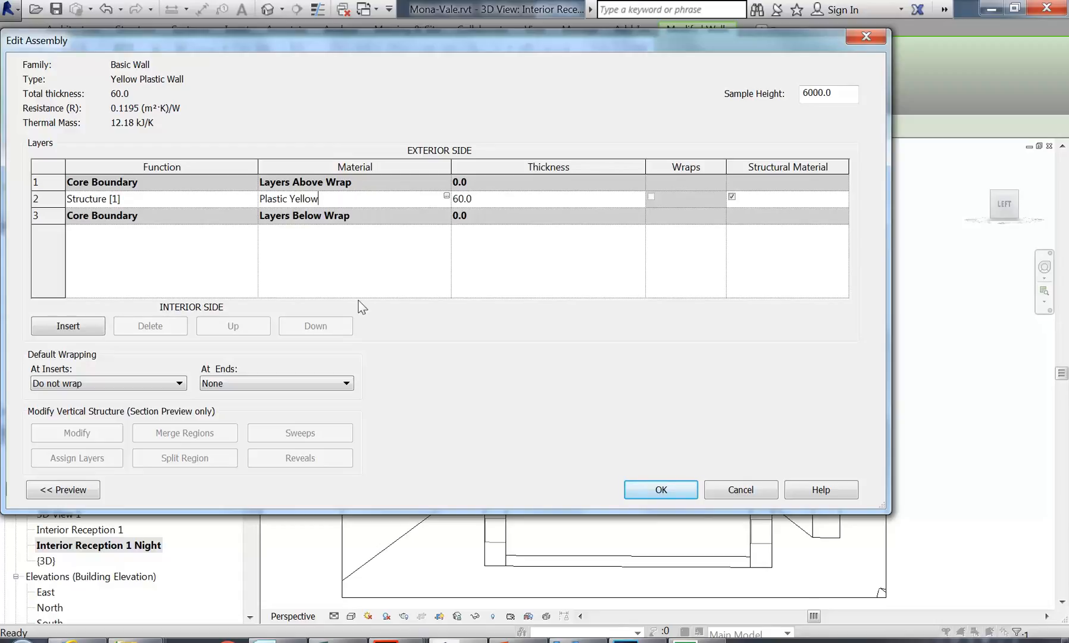
{"action": "left_click", "coordinate": [447, 200]}
{"action": "left_click", "coordinate": [446, 199]}
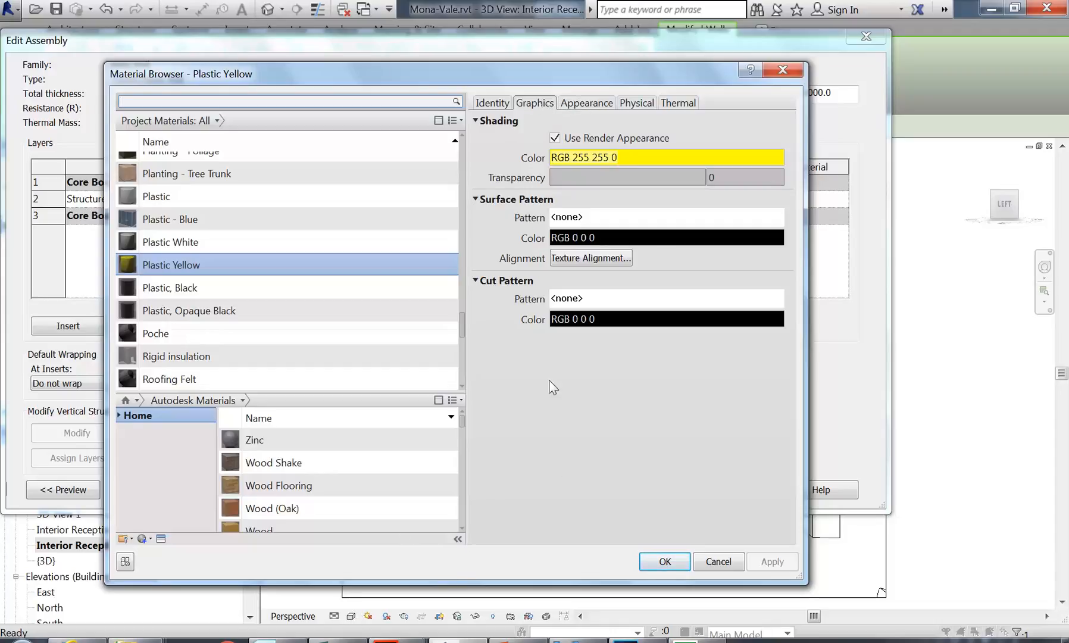
{"action": "left_click", "coordinate": [664, 561]}
{"action": "left_click", "coordinate": [675, 488]}
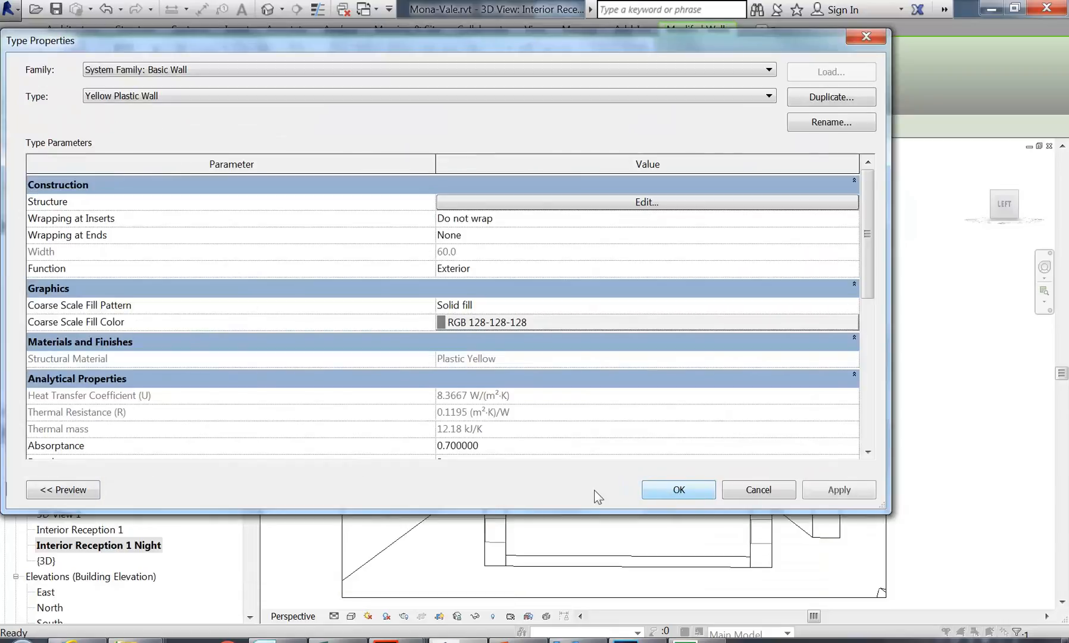
Step: Accept the wall type and cycle the view through Wireframe, Hidden Line, Shaded and Consistent Colors
{"action": "left_click", "coordinate": [674, 493]}
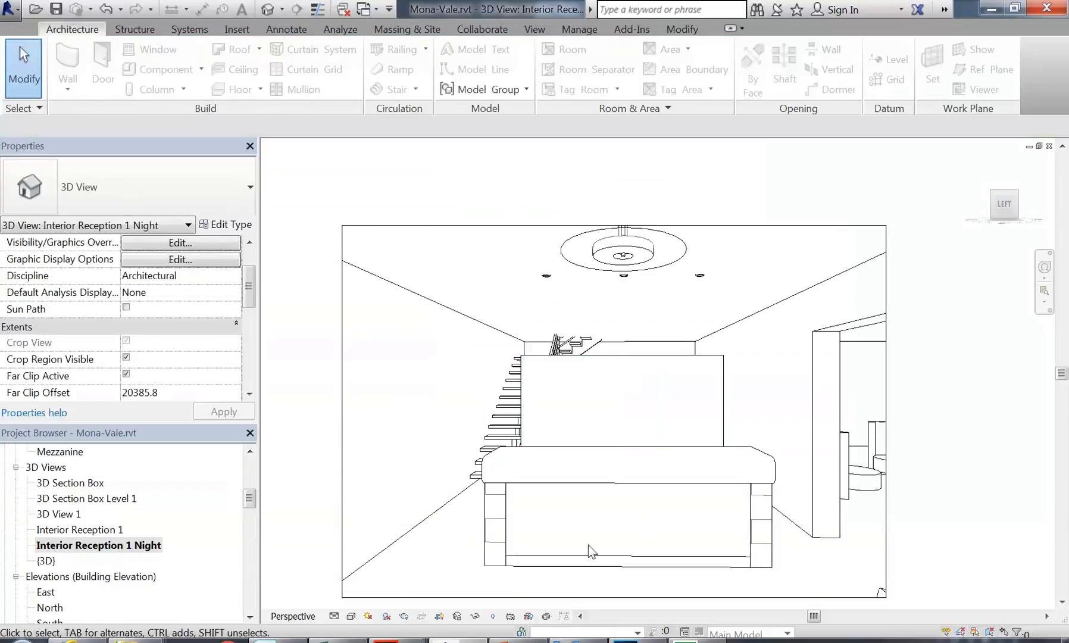
{"action": "left_click", "coordinate": [351, 615]}
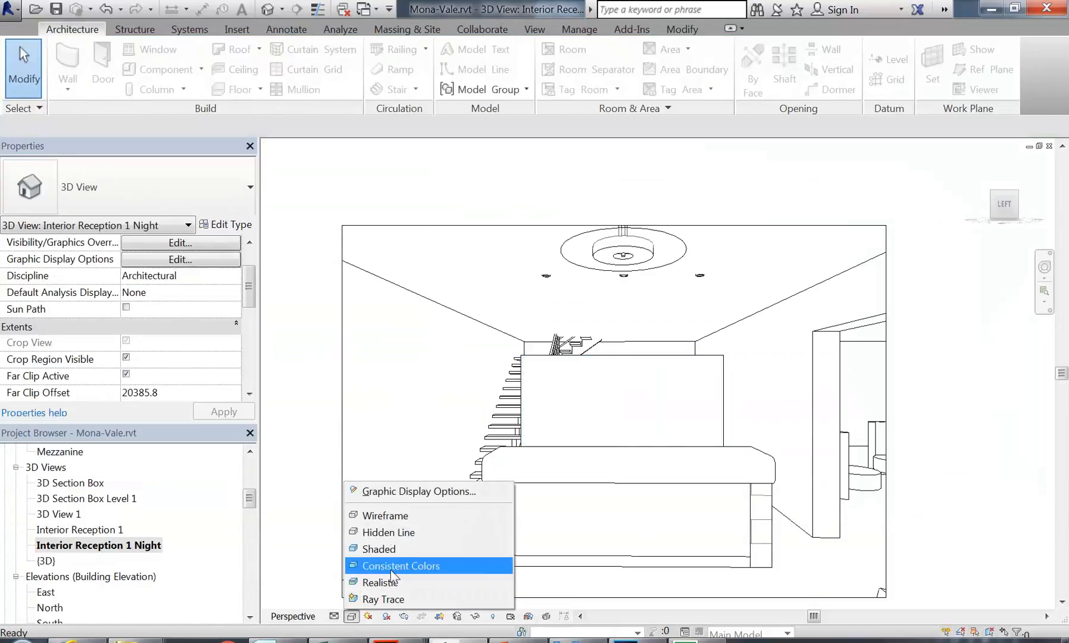
{"action": "left_click", "coordinate": [405, 515]}
{"action": "left_click", "coordinate": [351, 616]}
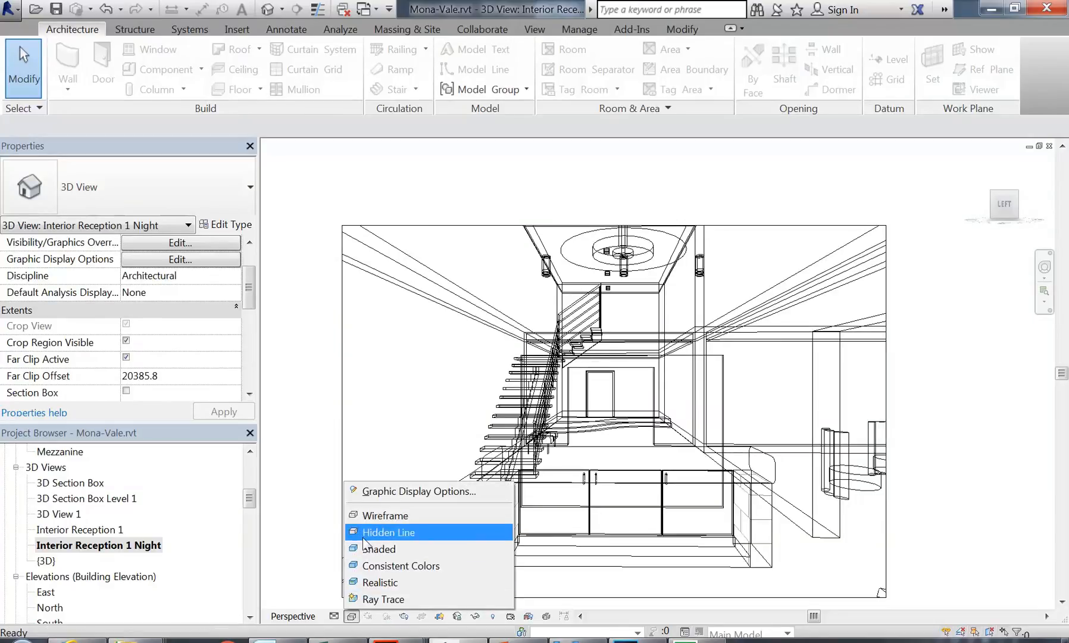
{"action": "left_click", "coordinate": [365, 533]}
{"action": "left_click", "coordinate": [351, 616]}
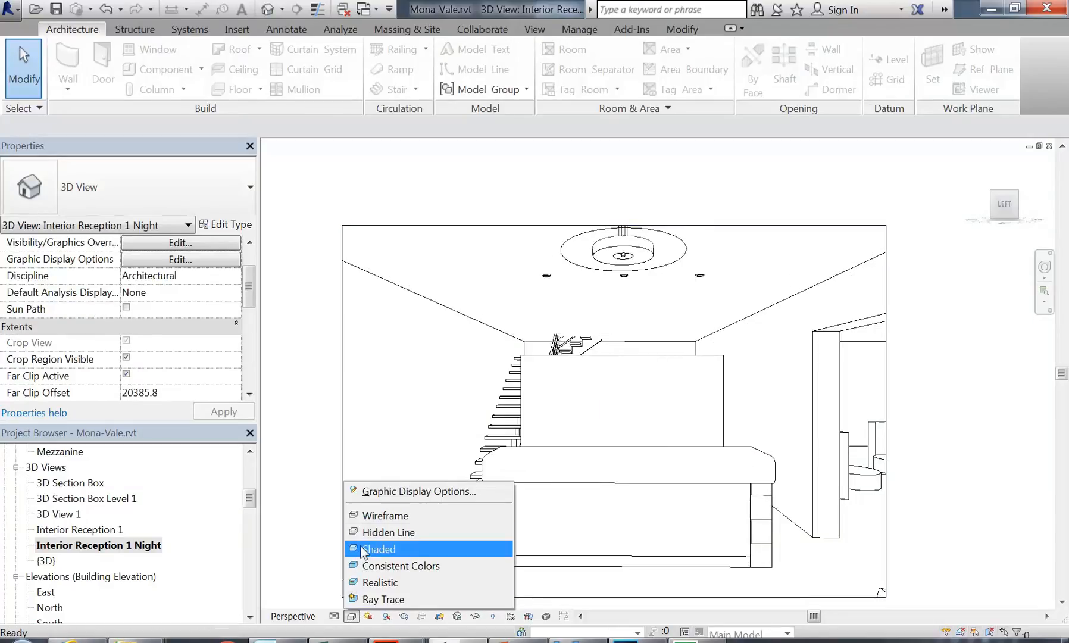
{"action": "left_click", "coordinate": [372, 548]}
{"action": "left_click", "coordinate": [351, 616]}
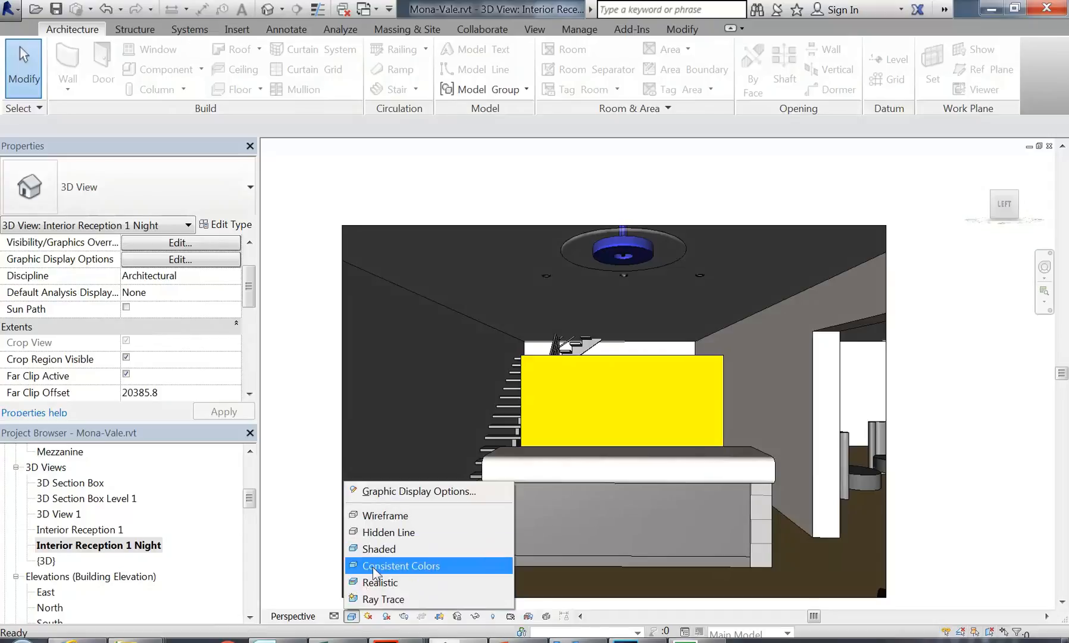
{"action": "left_click", "coordinate": [375, 562]}
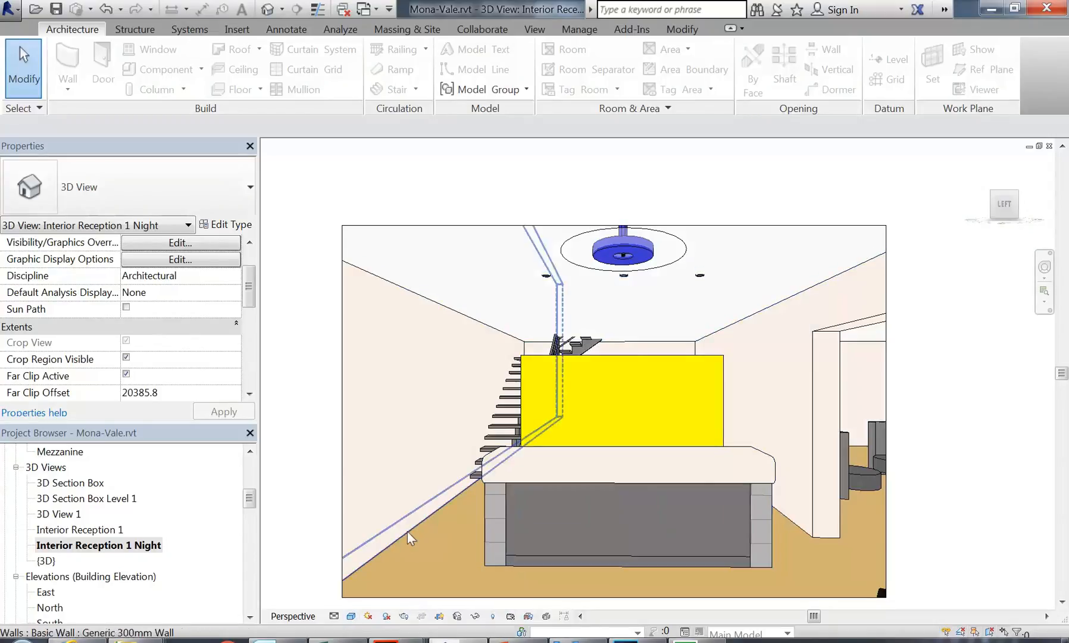
Step: Switch to Realistic, preview the reception in Ray Trace, then return to Realistic
{"action": "left_click", "coordinate": [352, 615]}
{"action": "left_click", "coordinate": [381, 582]}
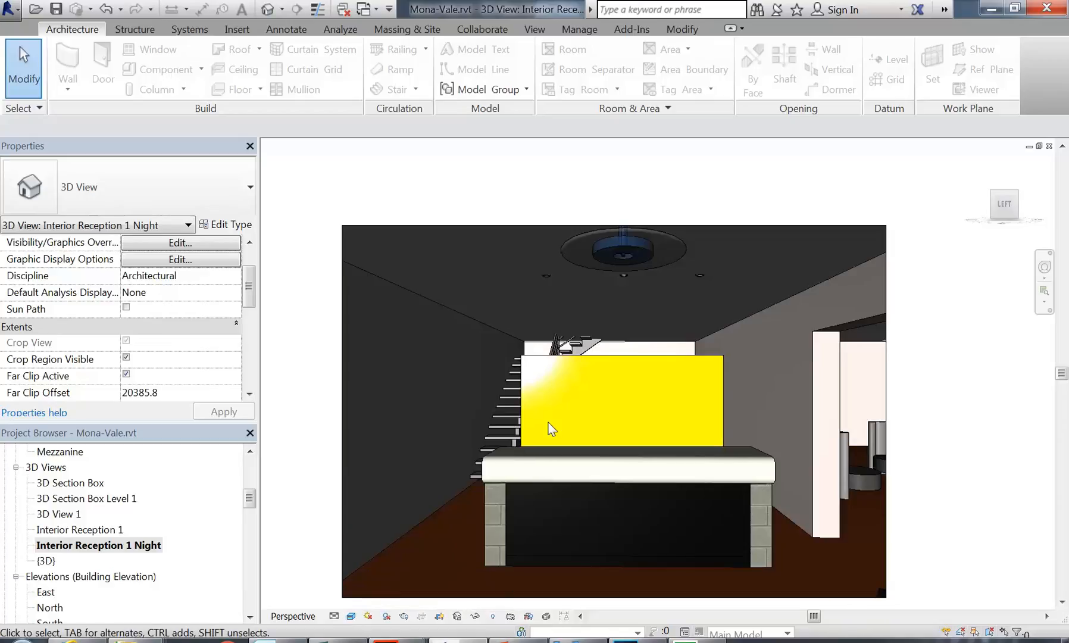
{"action": "left_click", "coordinate": [351, 616]}
{"action": "left_click", "coordinate": [386, 596]}
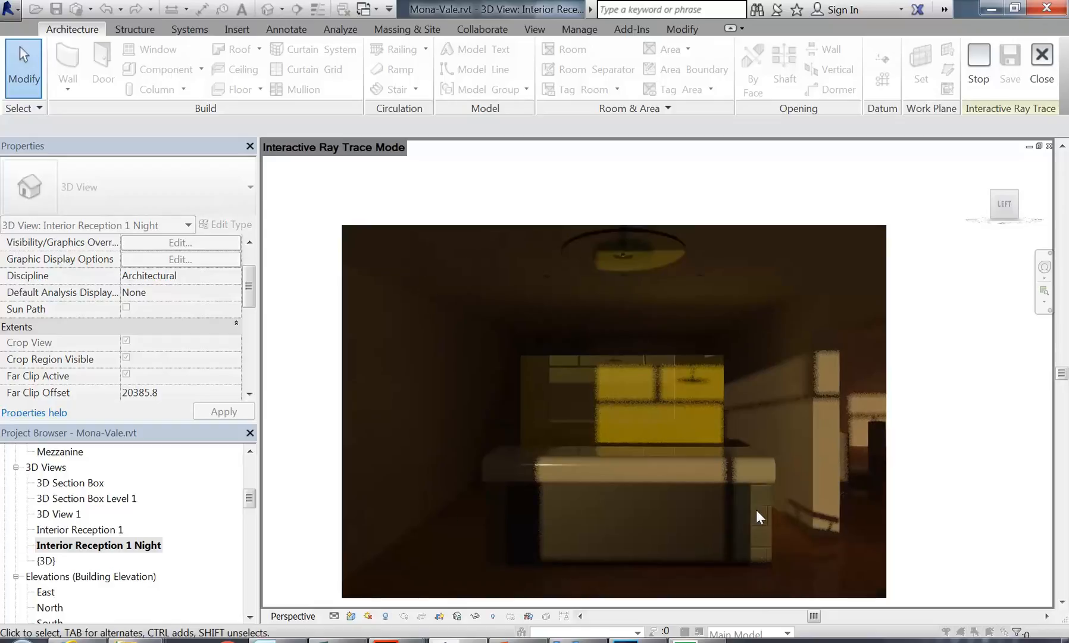
{"action": "left_click", "coordinate": [351, 616]}
{"action": "left_click", "coordinate": [373, 582]}
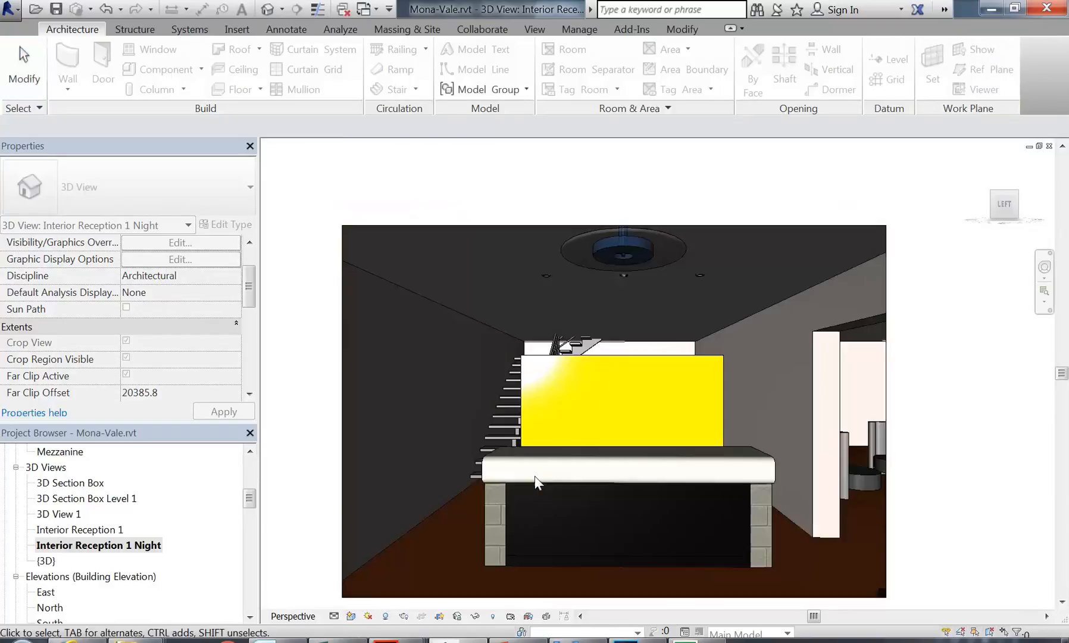
Step: Inspect the yellow wall's Plastic Yellow layer material, then cancel out of every dialog unchanged
{"action": "left_click", "coordinate": [646, 360]}
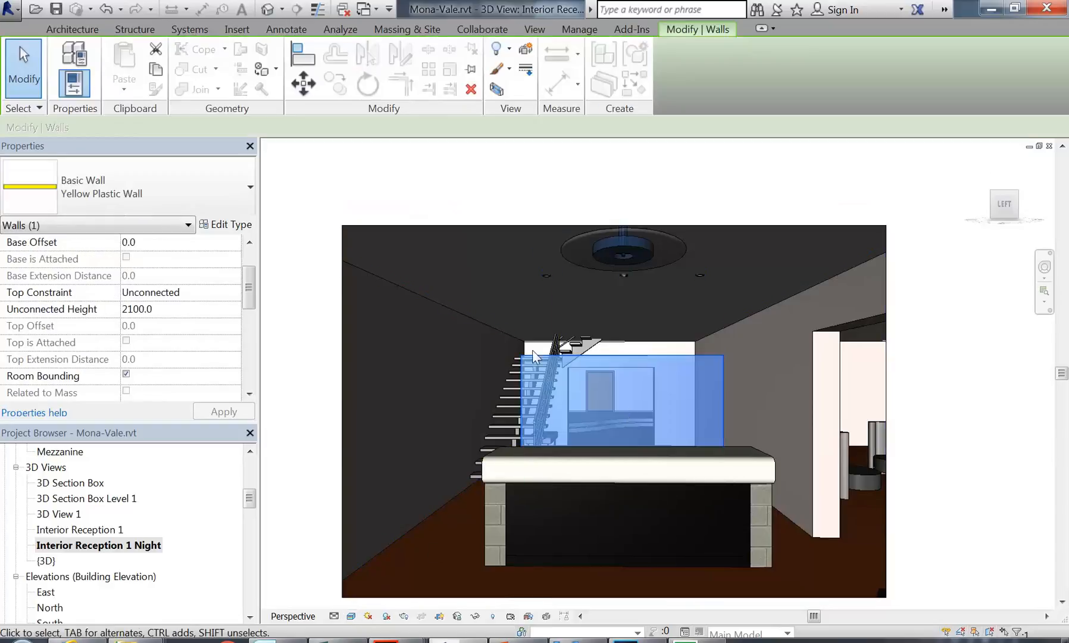
{"action": "left_click", "coordinate": [217, 225]}
{"action": "left_click", "coordinate": [621, 203]}
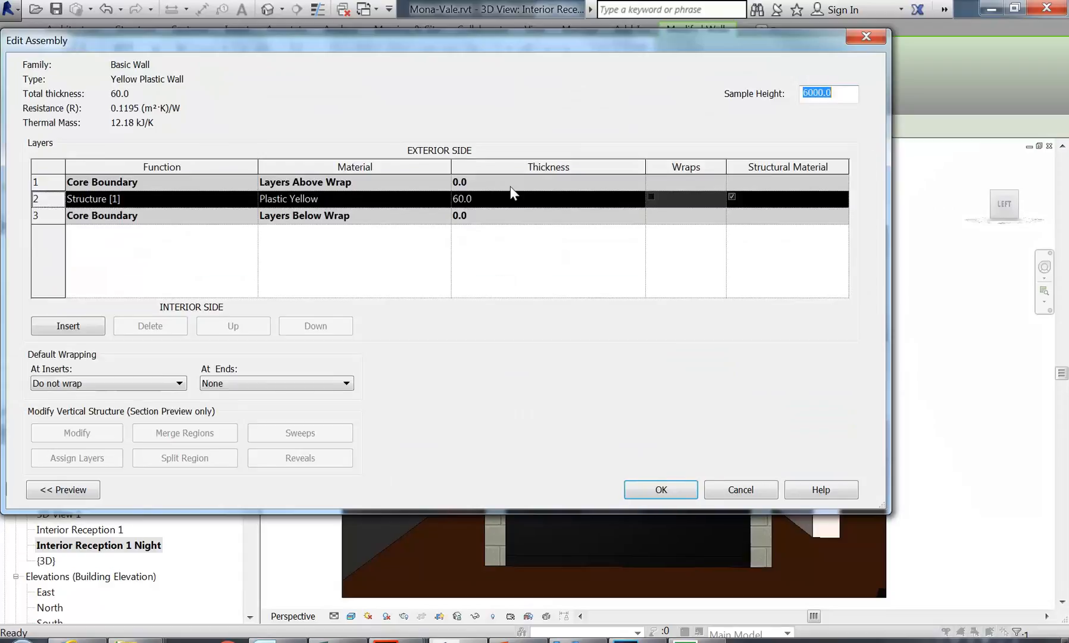
{"action": "left_click", "coordinate": [446, 199]}
{"action": "left_click", "coordinate": [447, 198]}
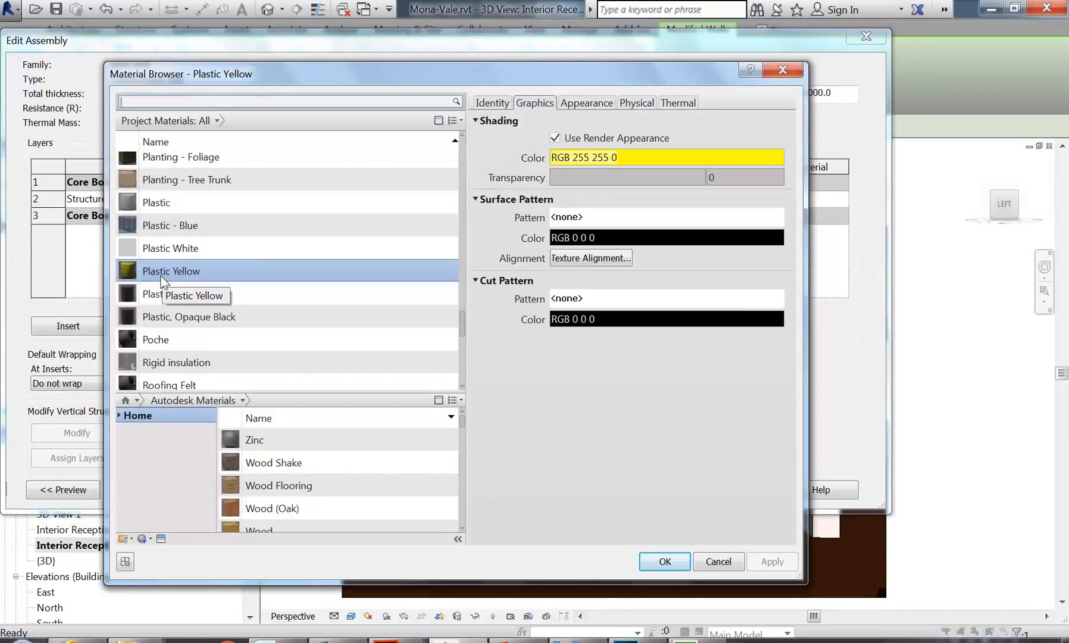
{"action": "left_click", "coordinate": [713, 560]}
{"action": "left_click", "coordinate": [736, 497]}
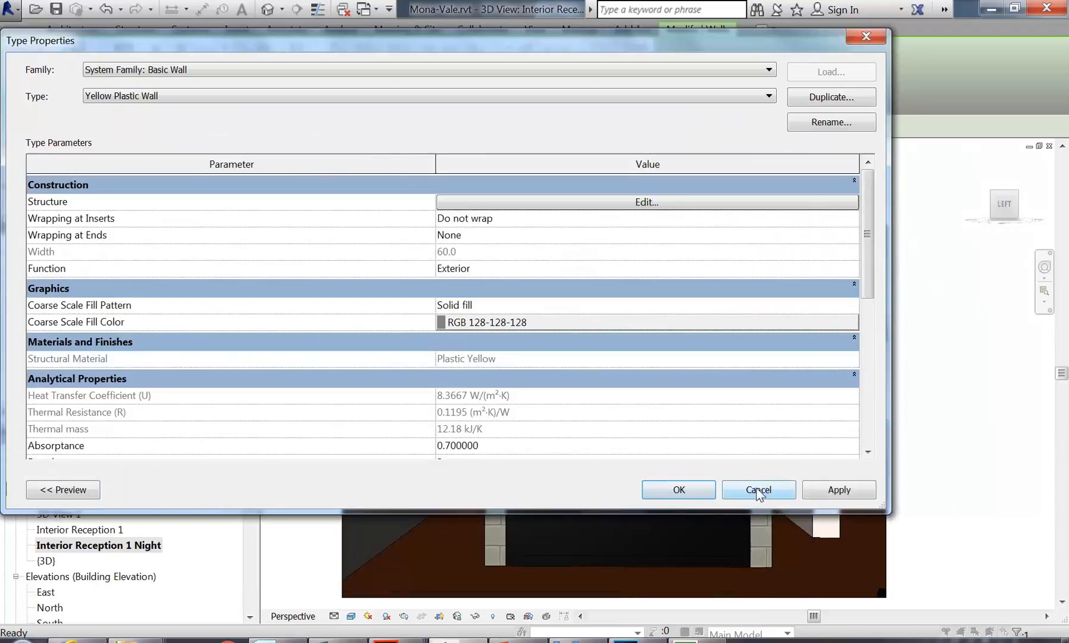
{"action": "left_click", "coordinate": [758, 489]}
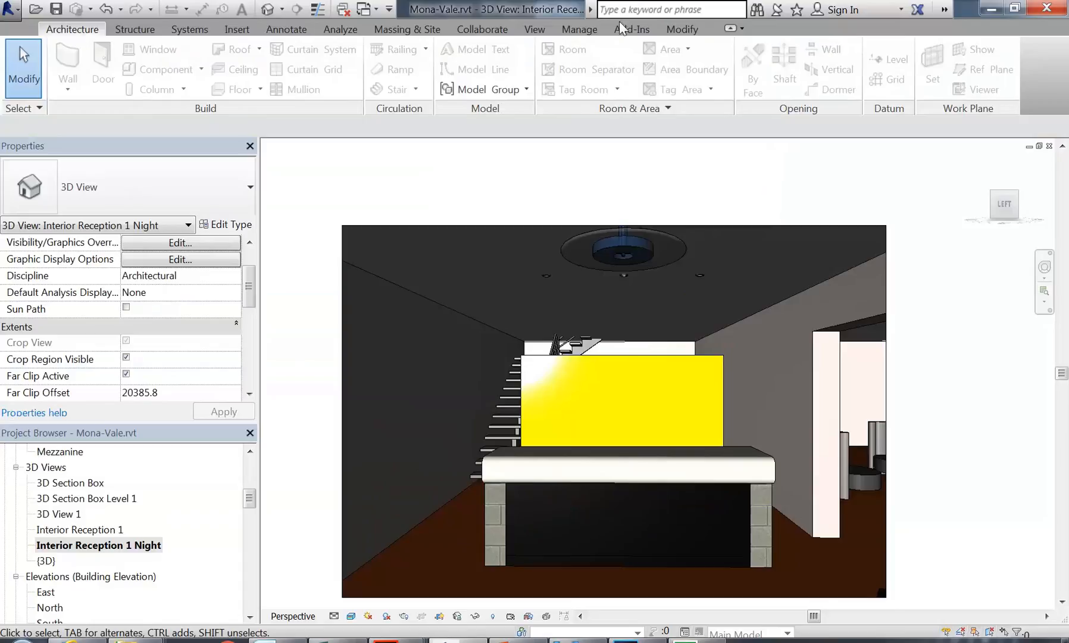
{"action": "left_click", "coordinate": [577, 31]}
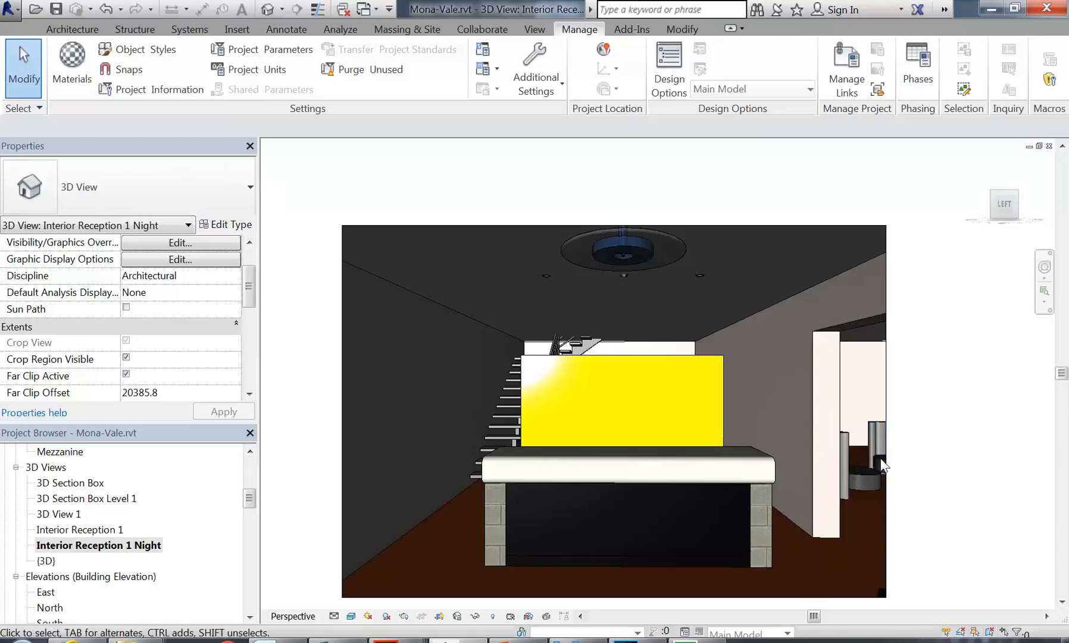
{"action": "left_click_drag", "start_coordinate": [250, 498], "coordinate": [250, 474]}
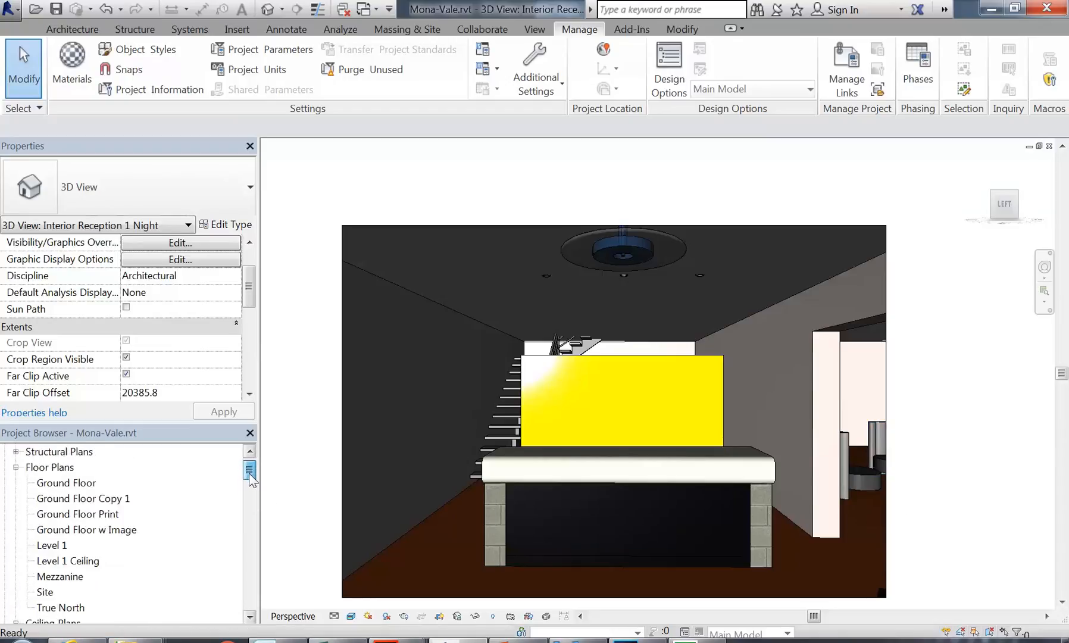
Step: Open the Ground Floor plan and return to the Architecture tab
{"action": "double_click", "coordinate": [67, 482]}
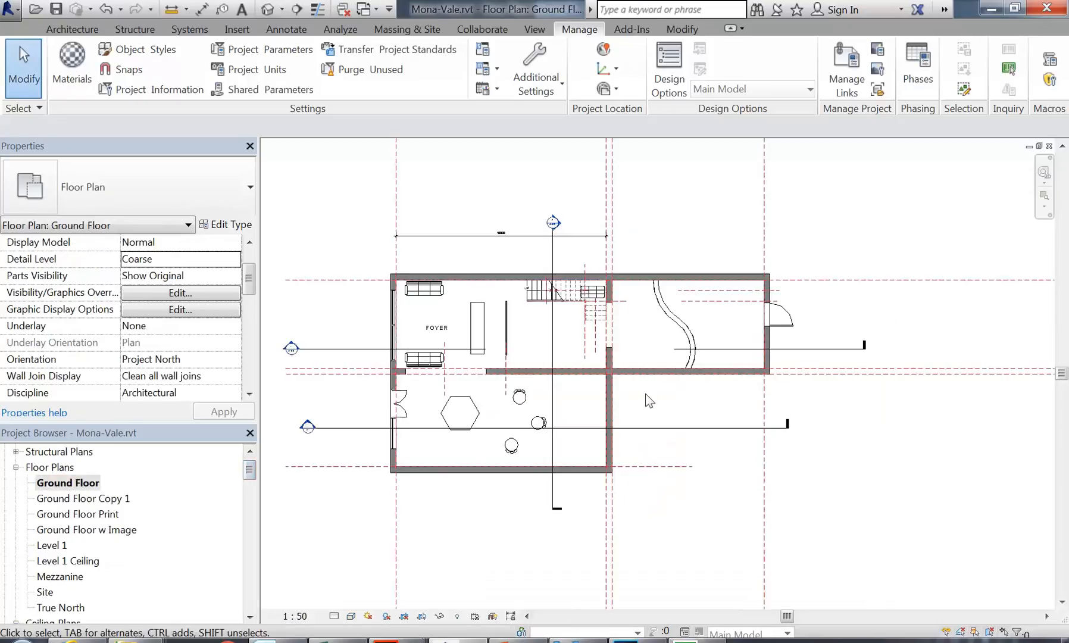
{"action": "scroll", "coordinate": [486, 375], "scroll_direction": "up", "scroll_amount": 8}
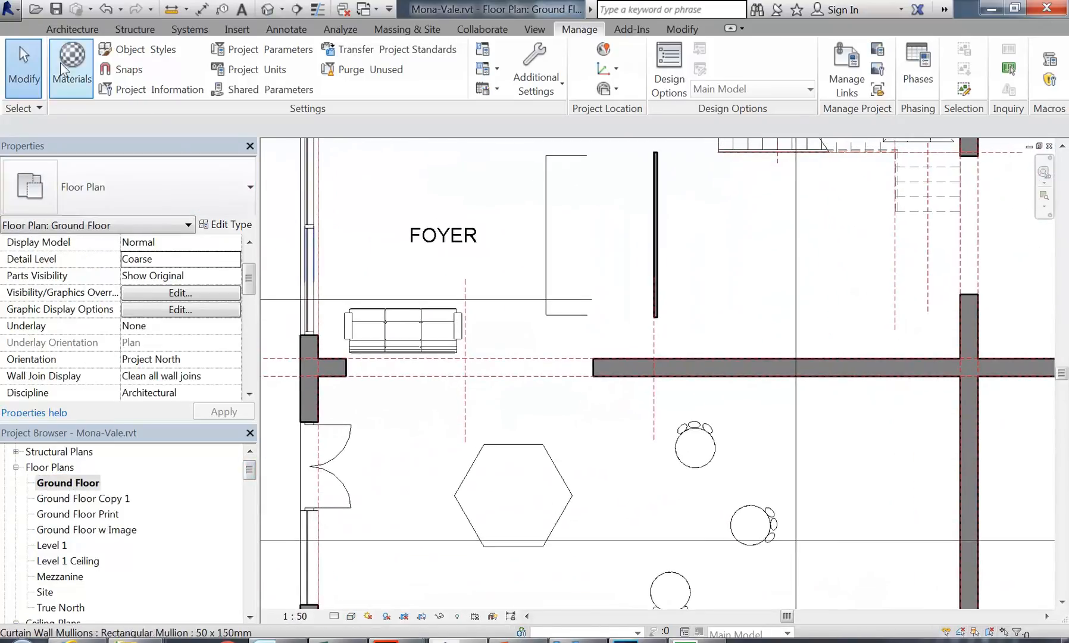
{"action": "left_click", "coordinate": [71, 30]}
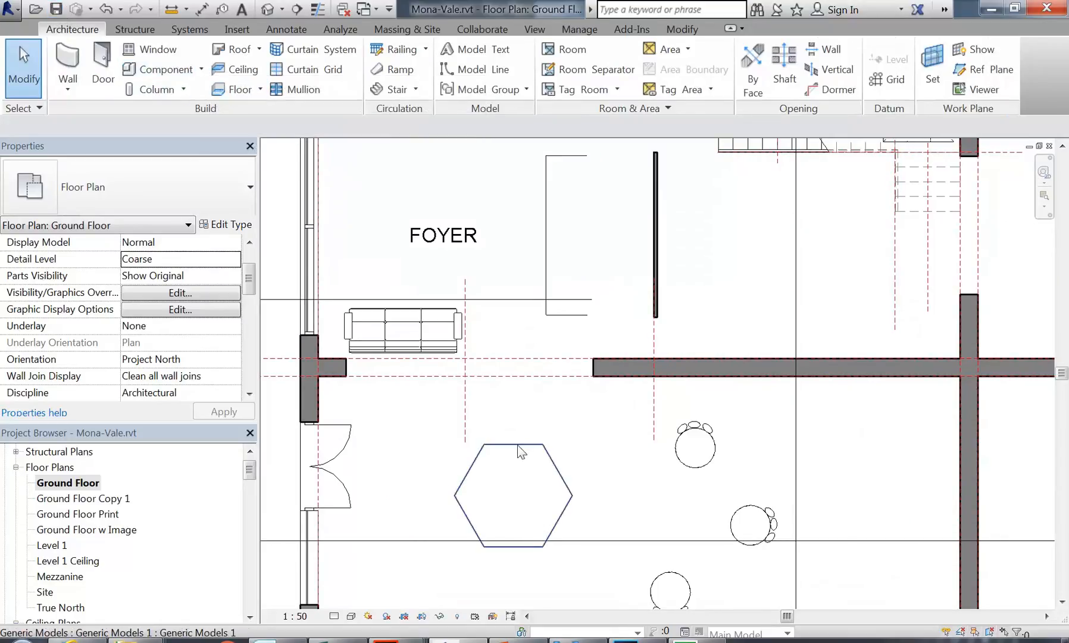
Step: Select the hexagonal generic model near the foyer and drag it up and to the right
{"action": "left_click", "coordinate": [524, 478]}
{"action": "middle_click_drag", "start_coordinate": [524, 478], "coordinate": [520, 398]}
{"action": "scroll", "coordinate": [521, 398], "scroll_direction": "up", "scroll_amount": 1}
{"action": "left_click_drag", "start_coordinate": [523, 351], "coordinate": [567, 312]}
{"action": "middle_click_drag", "start_coordinate": [374, 382], "coordinate": [417, 444]}
{"action": "scroll", "coordinate": [417, 444], "scroll_direction": "up", "scroll_amount": 2}
{"action": "left_click_drag", "start_coordinate": [588, 361], "coordinate": [599, 333]}
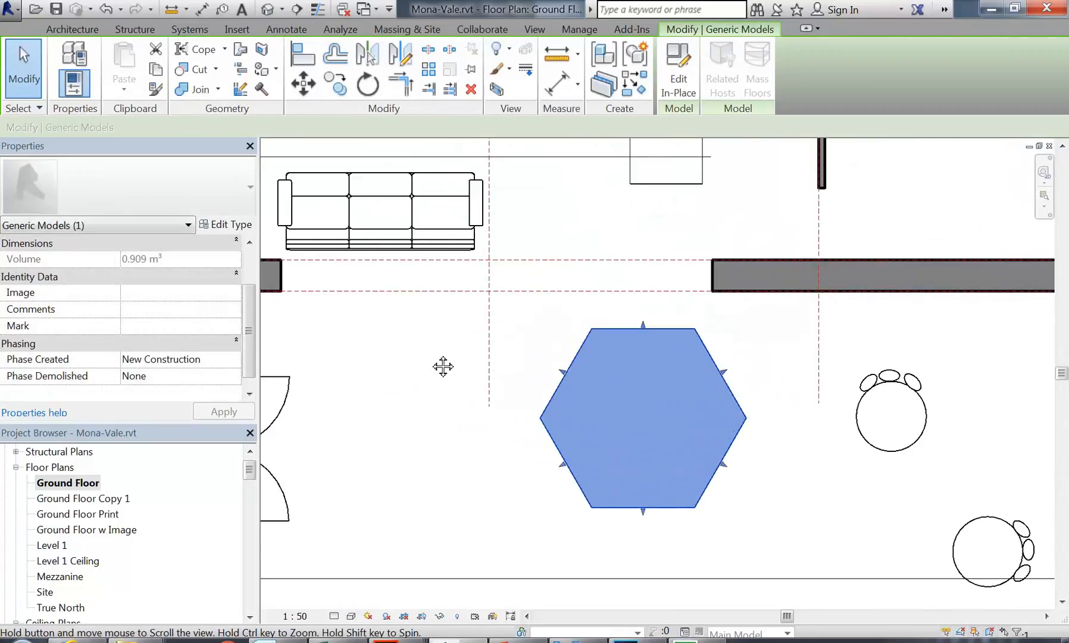
{"action": "middle_click_drag", "start_coordinate": [441, 365], "coordinate": [388, 385]}
{"action": "middle_click_drag", "start_coordinate": [489, 433], "coordinate": [389, 420]}
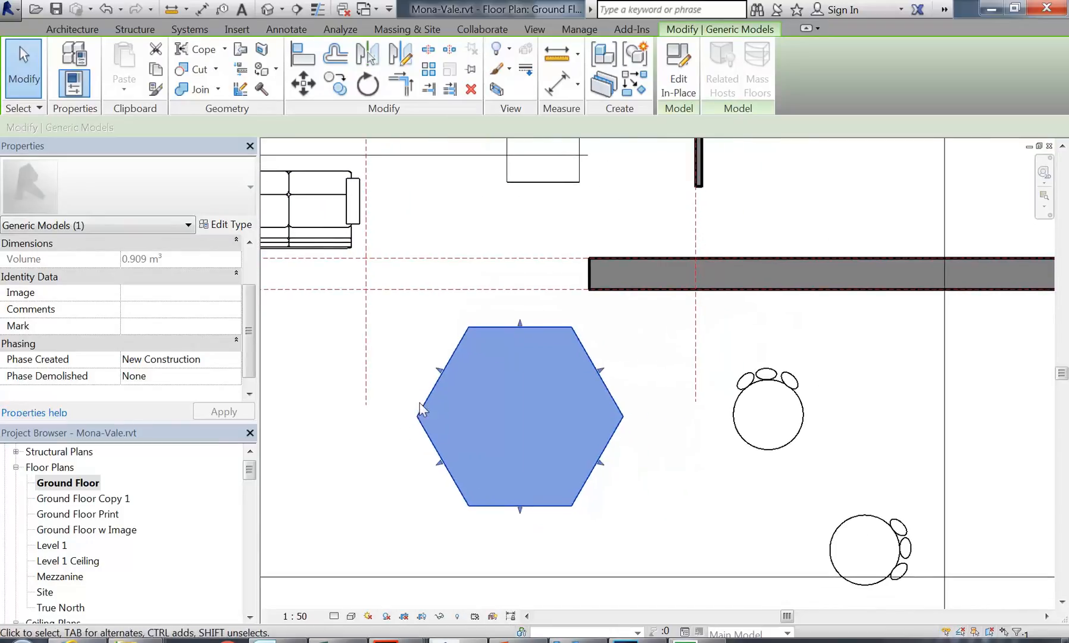
{"action": "scroll", "coordinate": [470, 405], "scroll_direction": "up", "scroll_amount": 1}
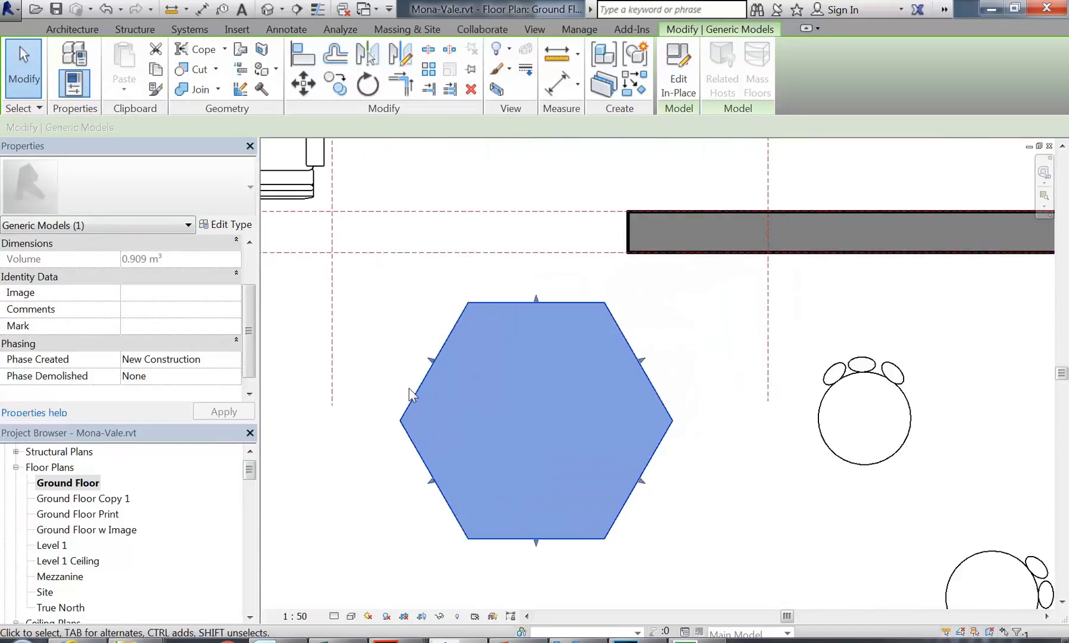
{"action": "left_click", "coordinate": [684, 70]}
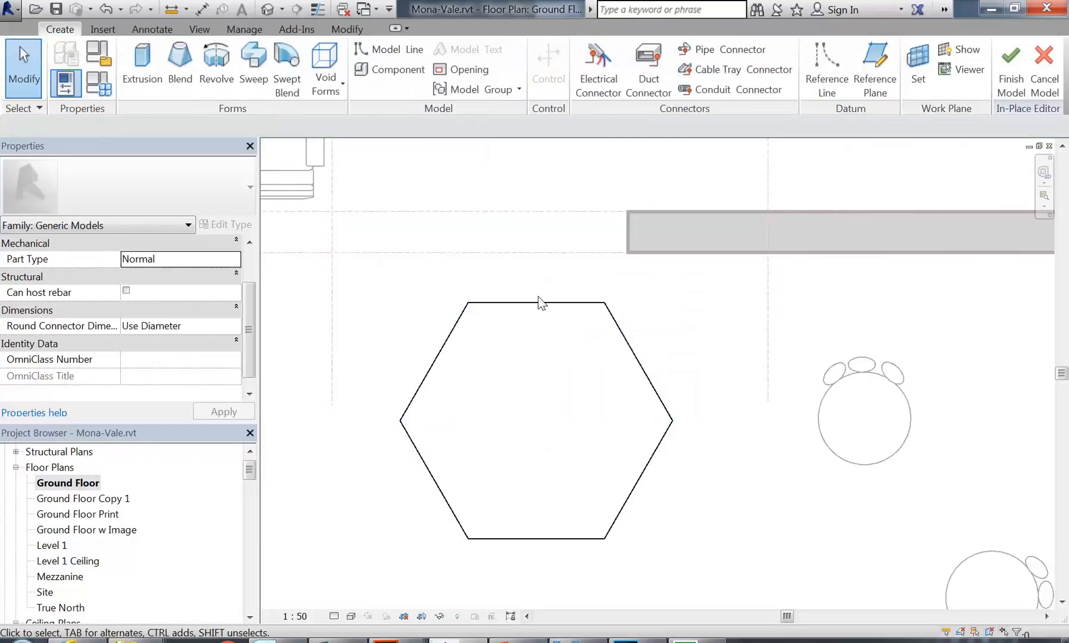
{"action": "left_click", "coordinate": [548, 306]}
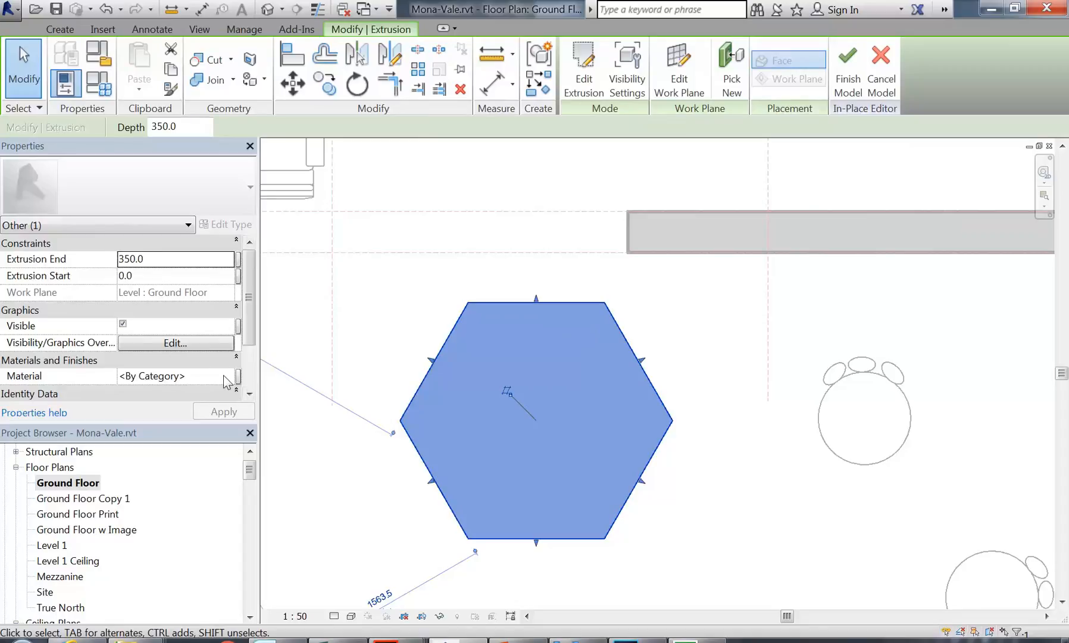
{"action": "left_click", "coordinate": [880, 70]}
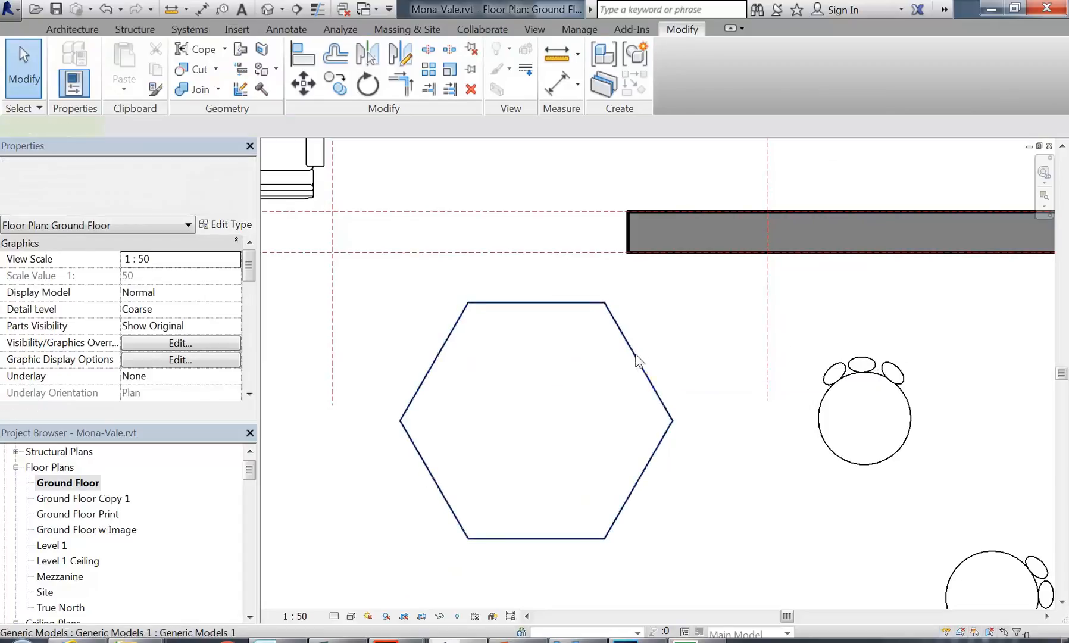
{"action": "left_click", "coordinate": [636, 358]}
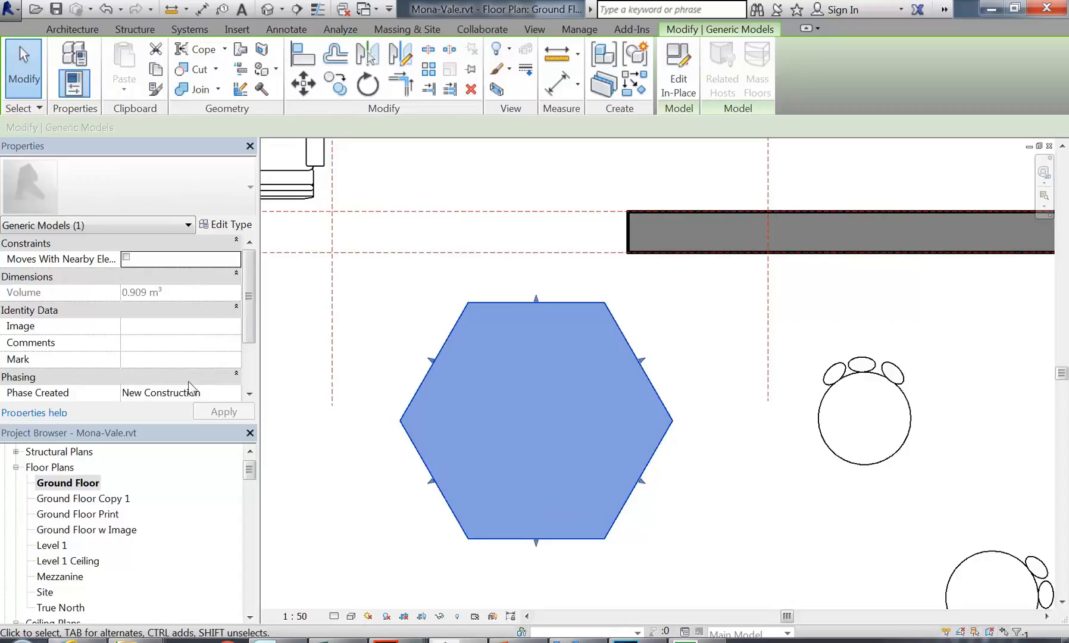
{"action": "left_click_drag", "start_coordinate": [249, 294], "coordinate": [247, 250]}
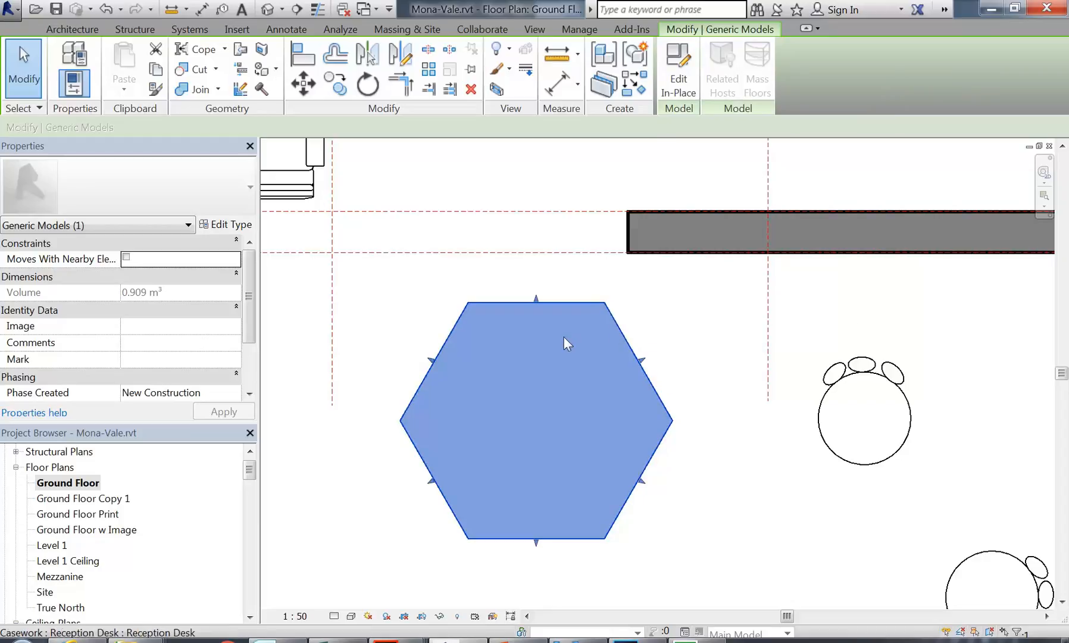
{"action": "scroll", "coordinate": [515, 366], "scroll_direction": "down", "scroll_amount": 1}
{"action": "scroll", "coordinate": [501, 365], "scroll_direction": "up", "scroll_amount": 3}
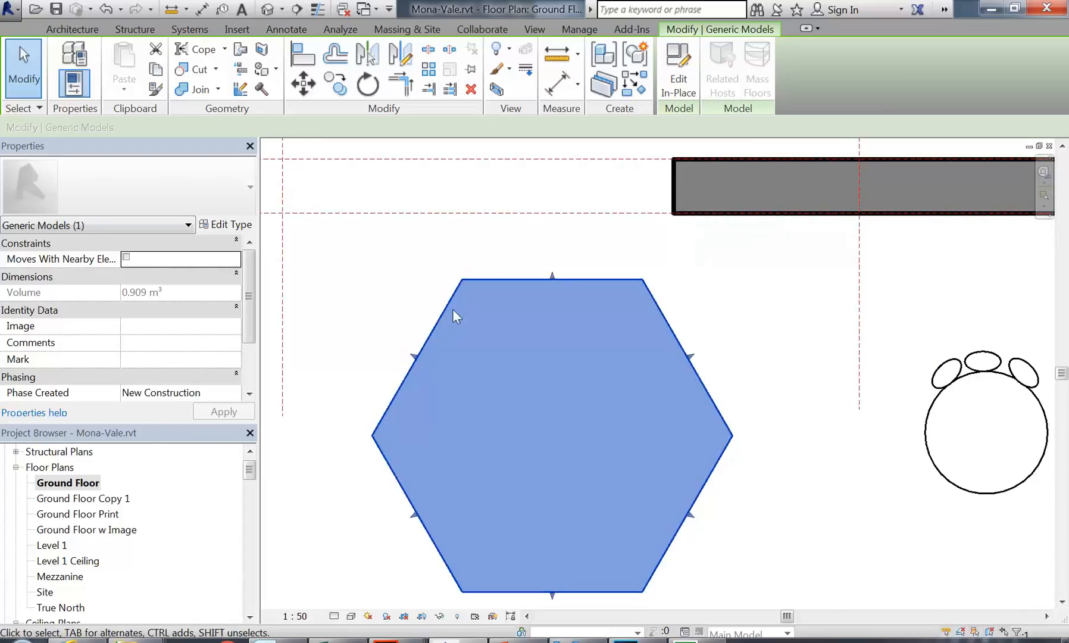
{"action": "left_click", "coordinate": [688, 75]}
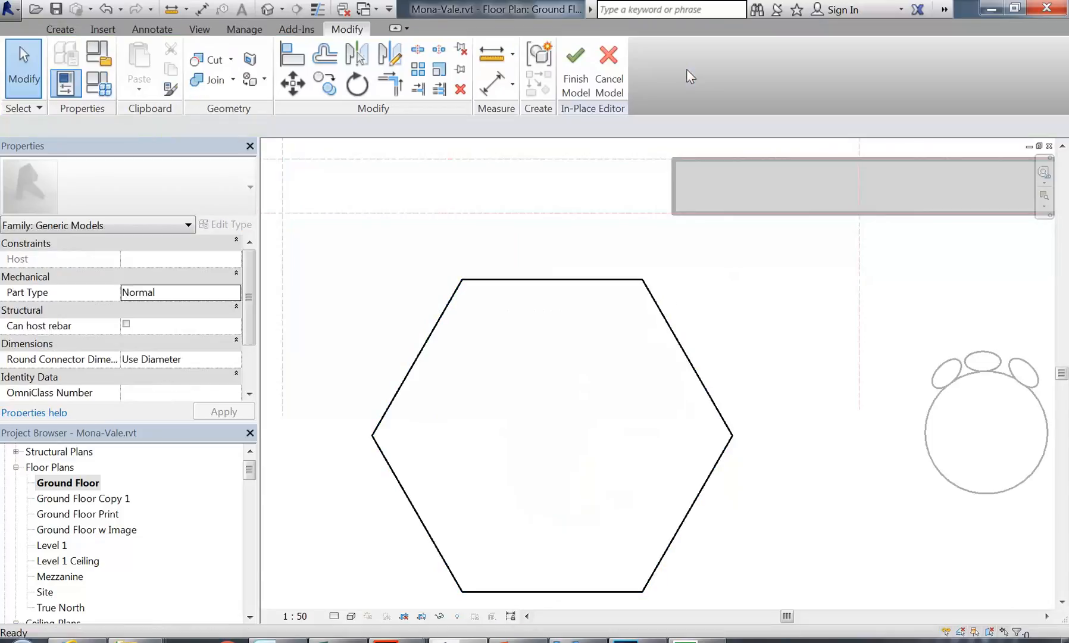
Step: Assign Plastic Yellow to the hexagon's extrusion and finish the in-place model
{"action": "left_click", "coordinate": [591, 280]}
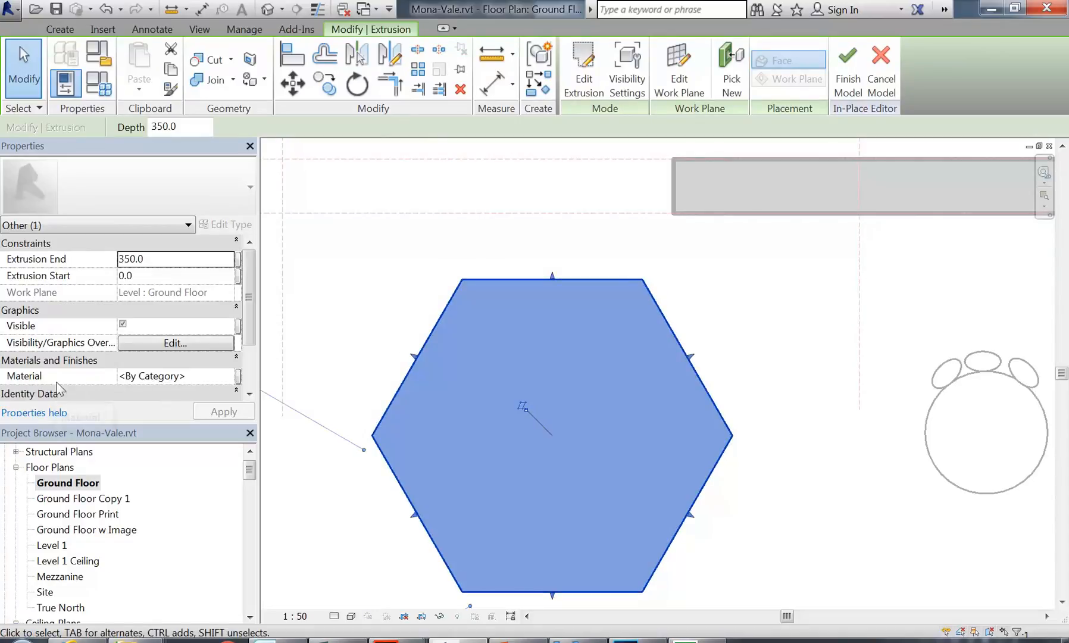
{"action": "left_click", "coordinate": [166, 376]}
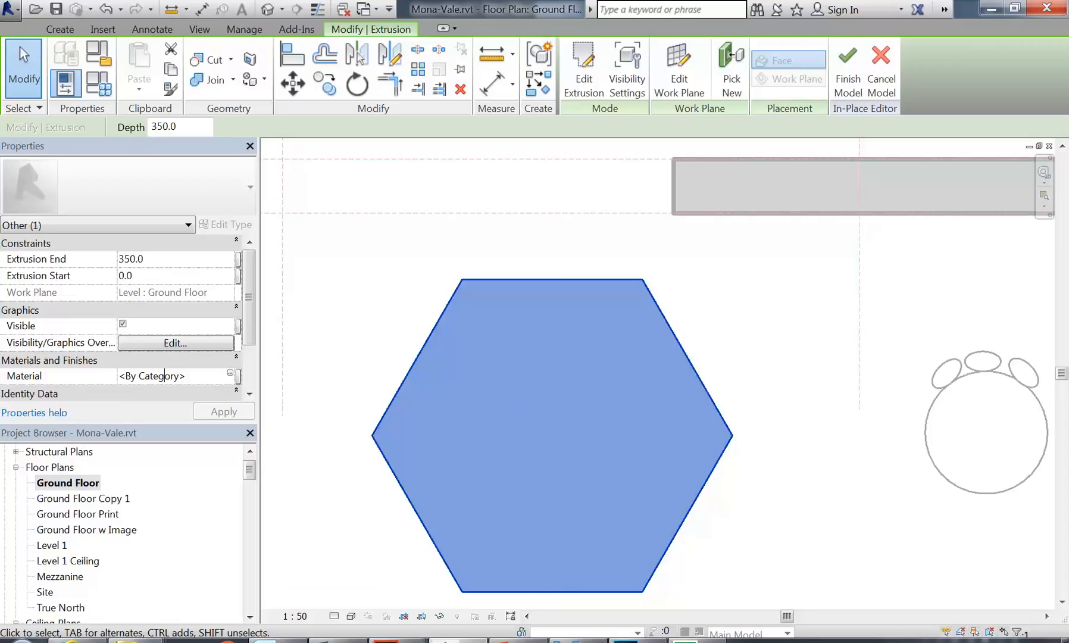
{"action": "left_click", "coordinate": [231, 376]}
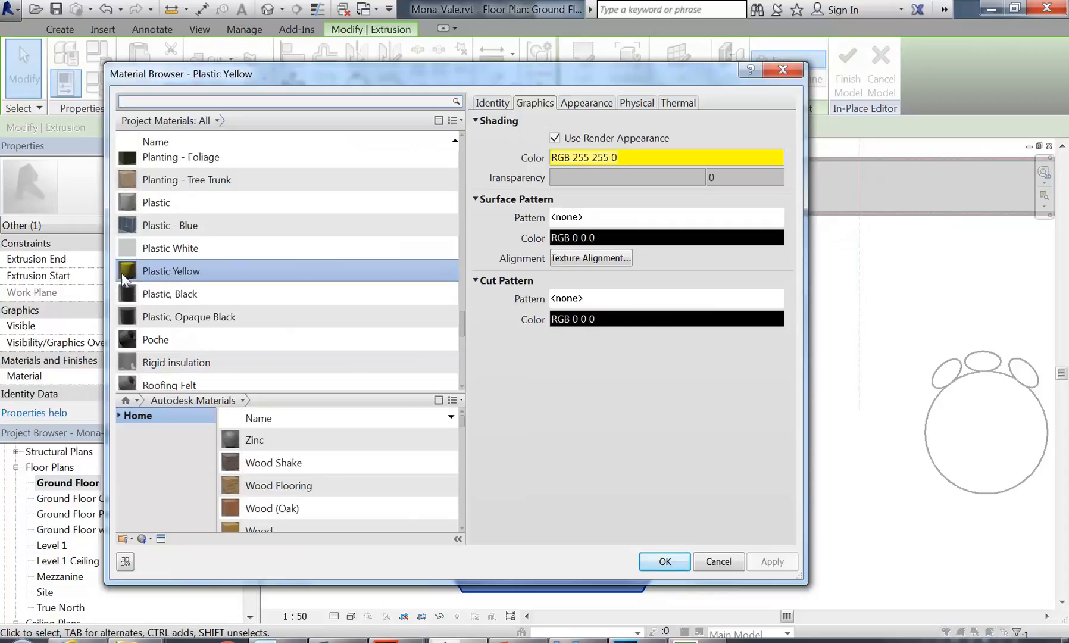
{"action": "left_click", "coordinate": [665, 561]}
{"action": "left_click", "coordinate": [390, 272]}
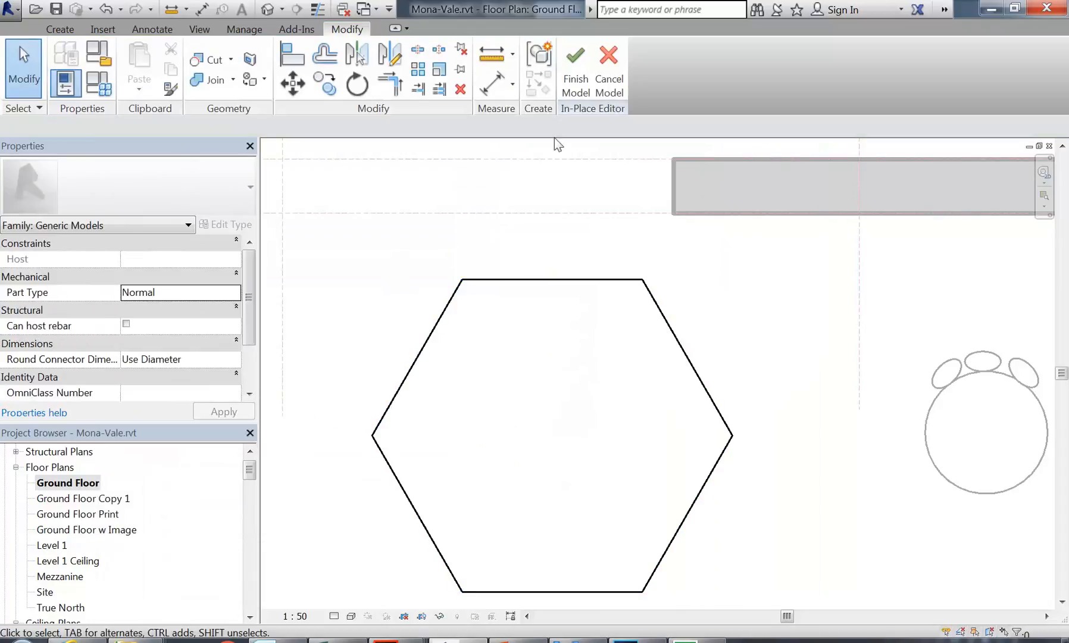
{"action": "left_click", "coordinate": [575, 74]}
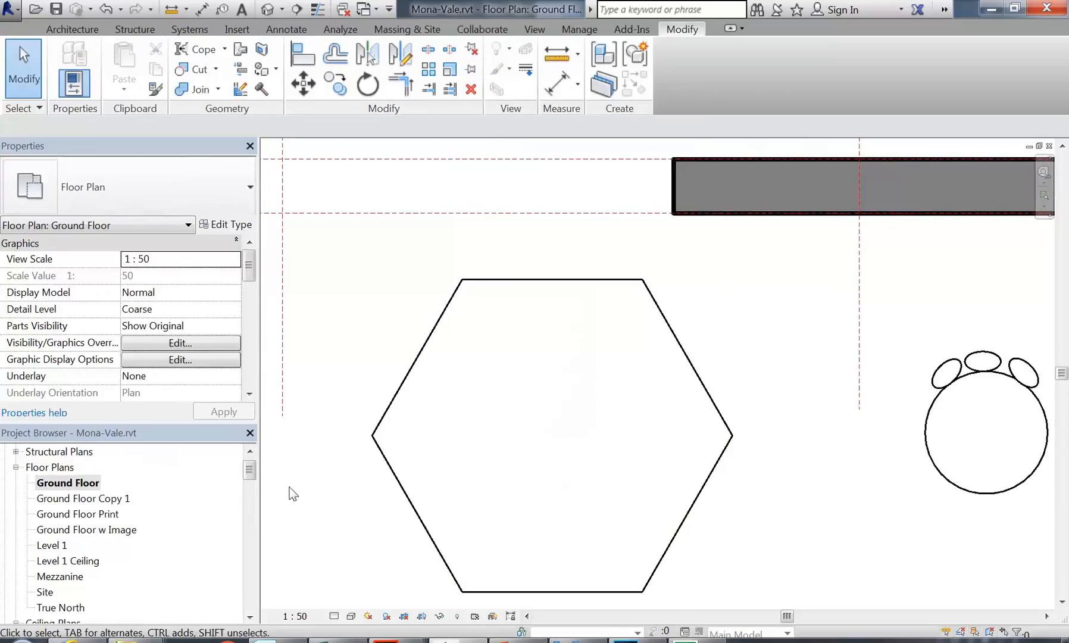
Step: Edit the hexagon in place again and select its extrusion to see Plastic Yellow at 350.0 depth
{"action": "left_click_drag", "start_coordinate": [249, 473], "coordinate": [249, 510]}
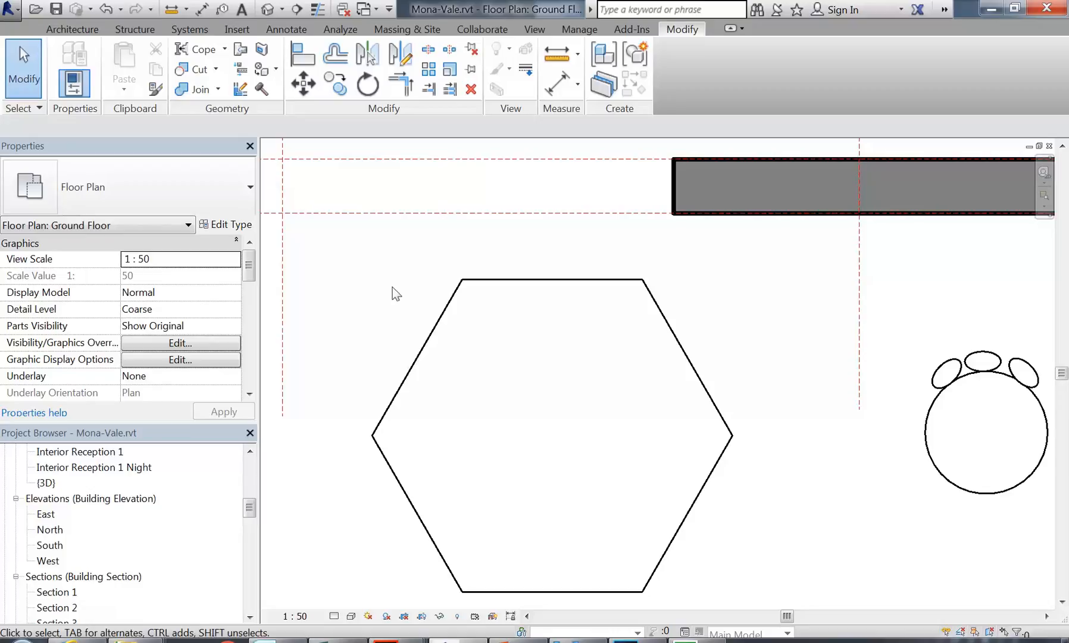
{"action": "left_click", "coordinate": [447, 306]}
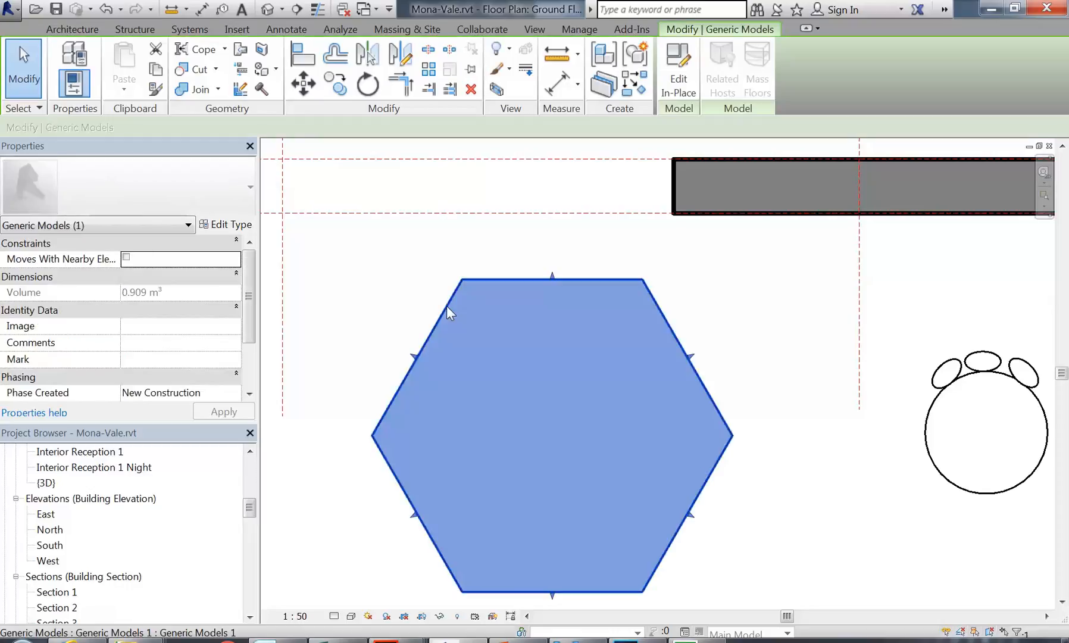
{"action": "left_click", "coordinate": [667, 86]}
{"action": "left_click", "coordinate": [521, 279]}
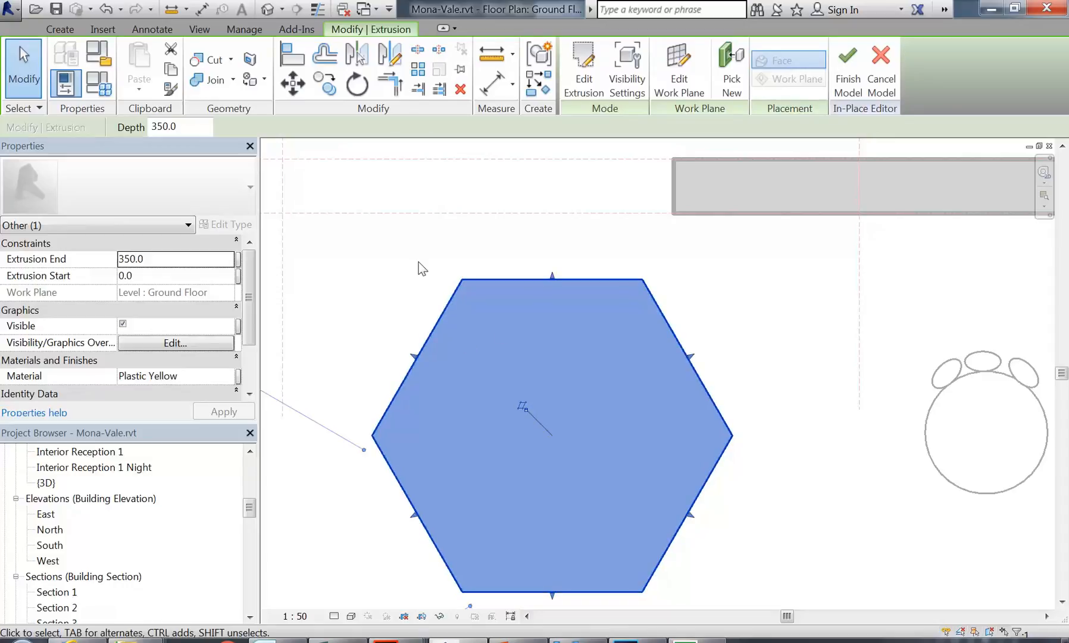
Step: Check the extrusion's Plastic Yellow material, finish the hexagon model and pan the Ground Floor plan
{"action": "left_click", "coordinate": [178, 375]}
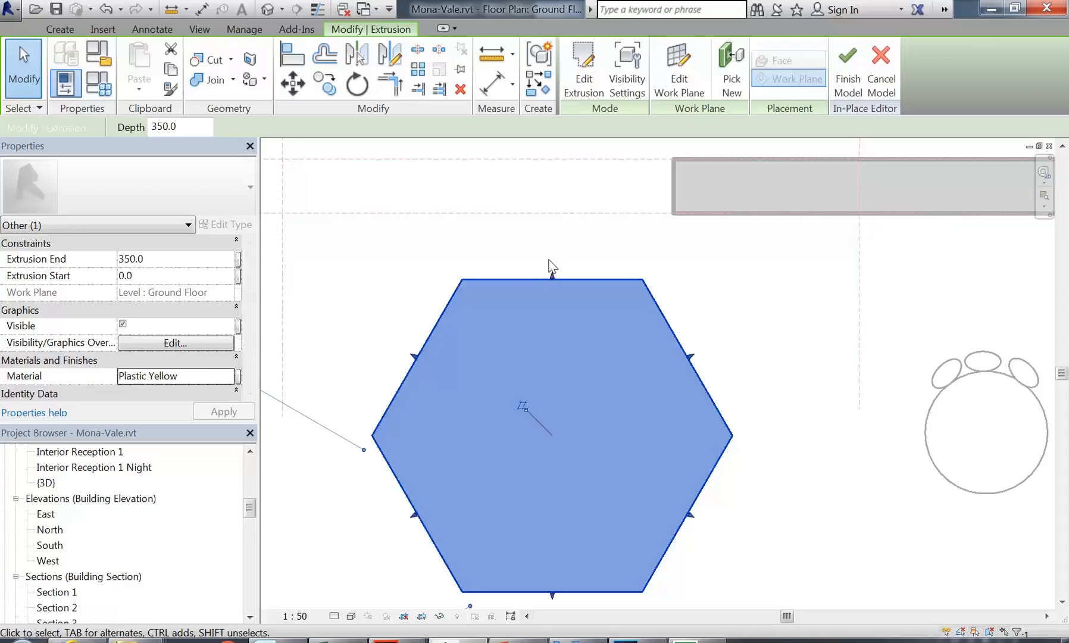
{"action": "left_click", "coordinate": [510, 206]}
{"action": "left_click", "coordinate": [575, 89]}
{"action": "left_click", "coordinate": [483, 281]}
{"action": "left_click", "coordinate": [510, 402]}
{"action": "scroll", "coordinate": [509, 404], "scroll_direction": "down", "scroll_amount": 2}
{"action": "middle_click_drag", "start_coordinate": [521, 415], "coordinate": [548, 404]}
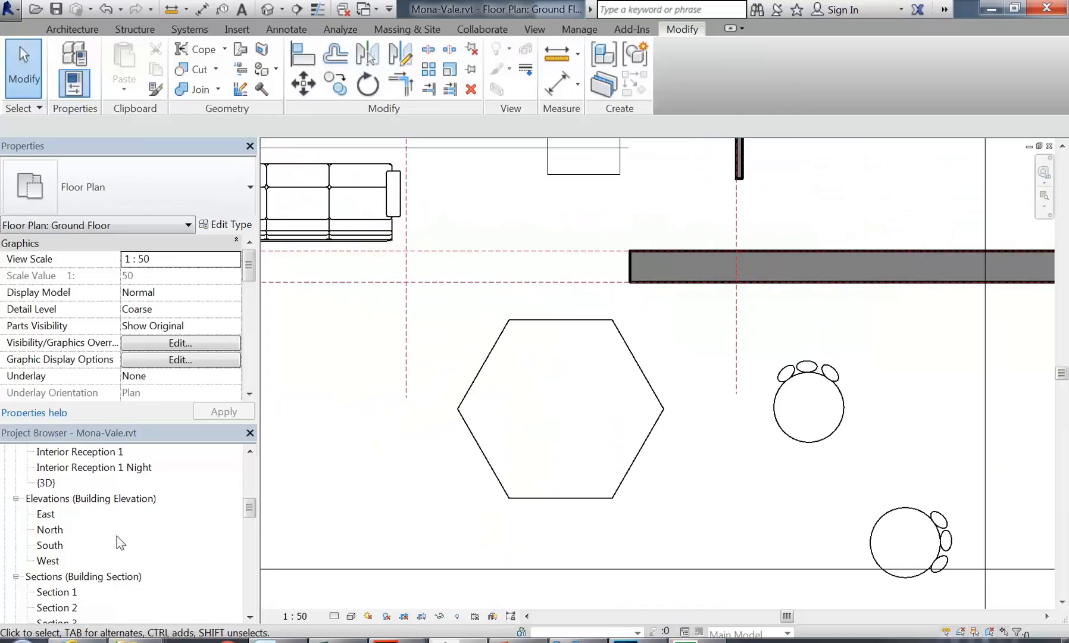
{"action": "left_click", "coordinate": [85, 467]}
Step: Open Interior Reception 1 Night and drag its crop region wider on the right and left
{"action": "double_click", "coordinate": [85, 466]}
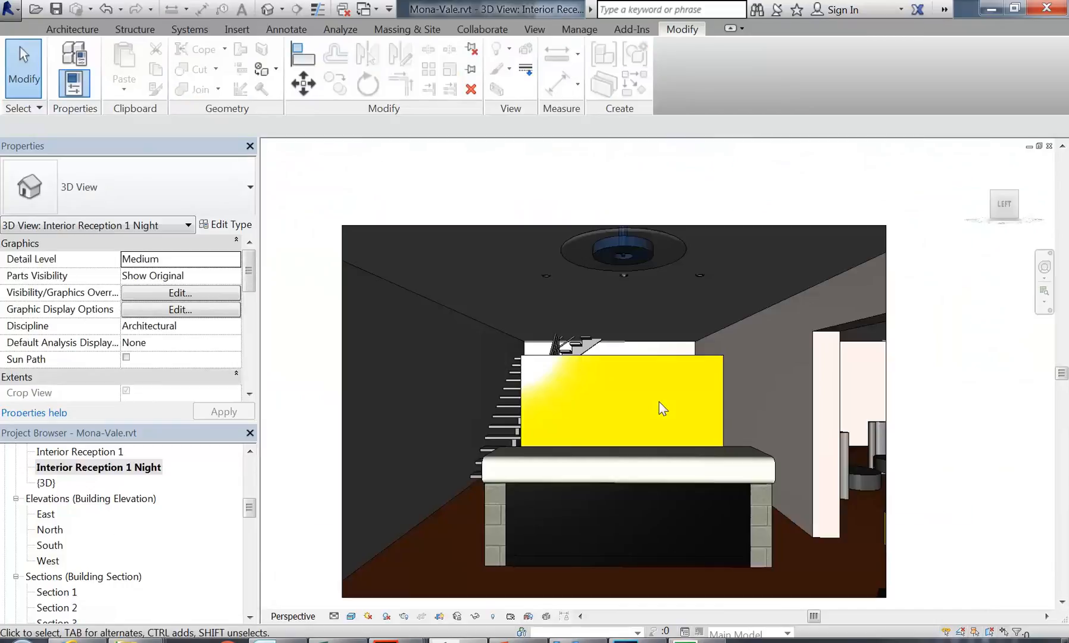
{"action": "left_click", "coordinate": [886, 543]}
{"action": "left_click_drag", "start_coordinate": [886, 411], "coordinate": [938, 410]}
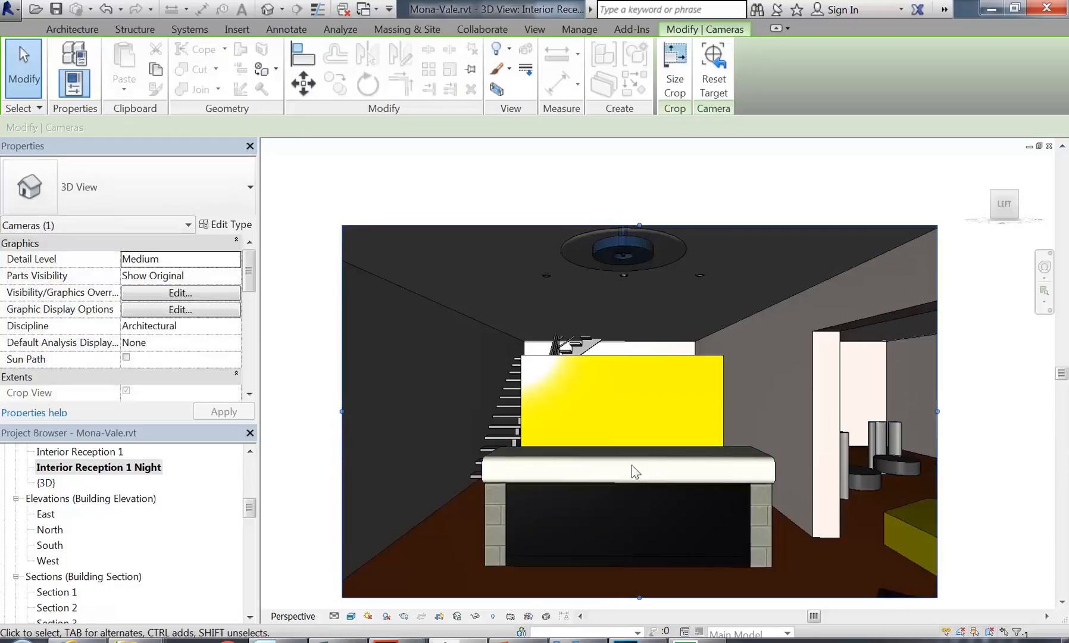
{"action": "left_click_drag", "start_coordinate": [342, 410], "coordinate": [307, 411]}
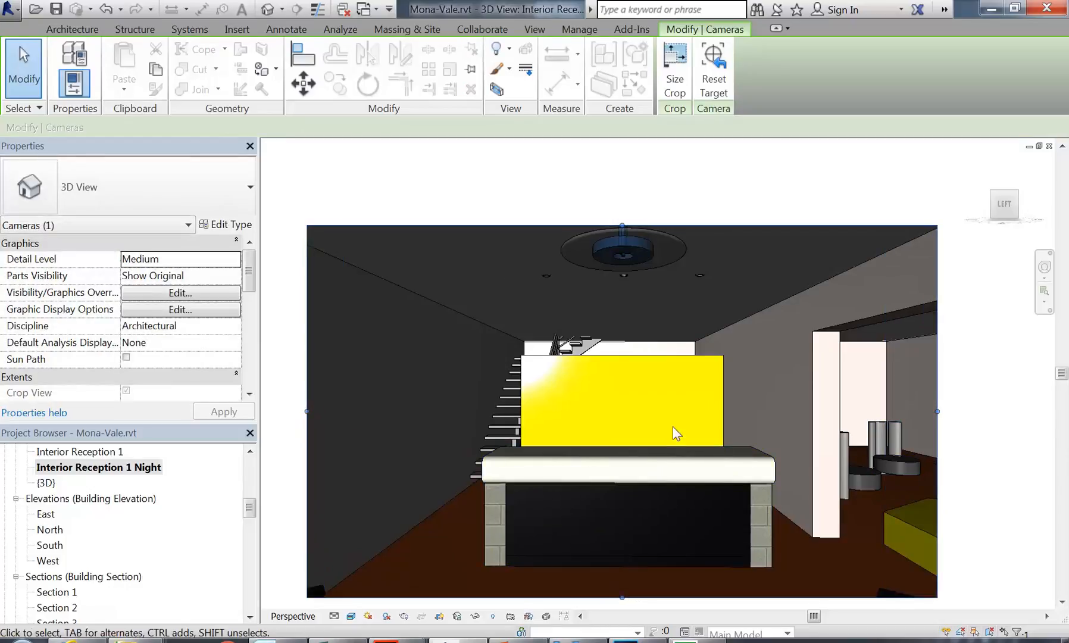
{"action": "key", "text": "Escape"}
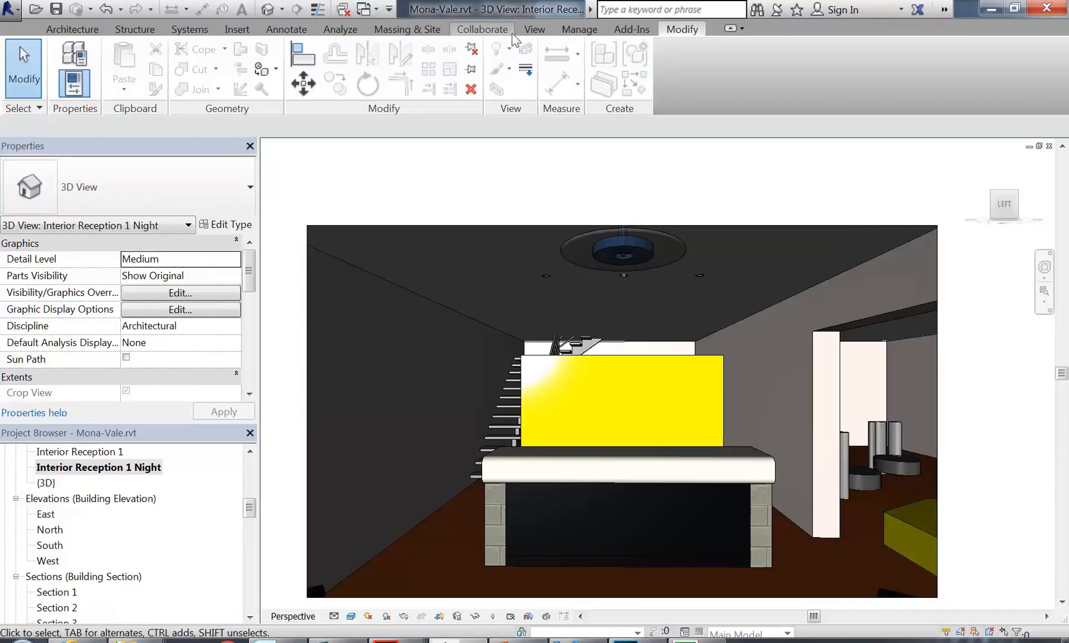
{"action": "left_click", "coordinate": [585, 30]}
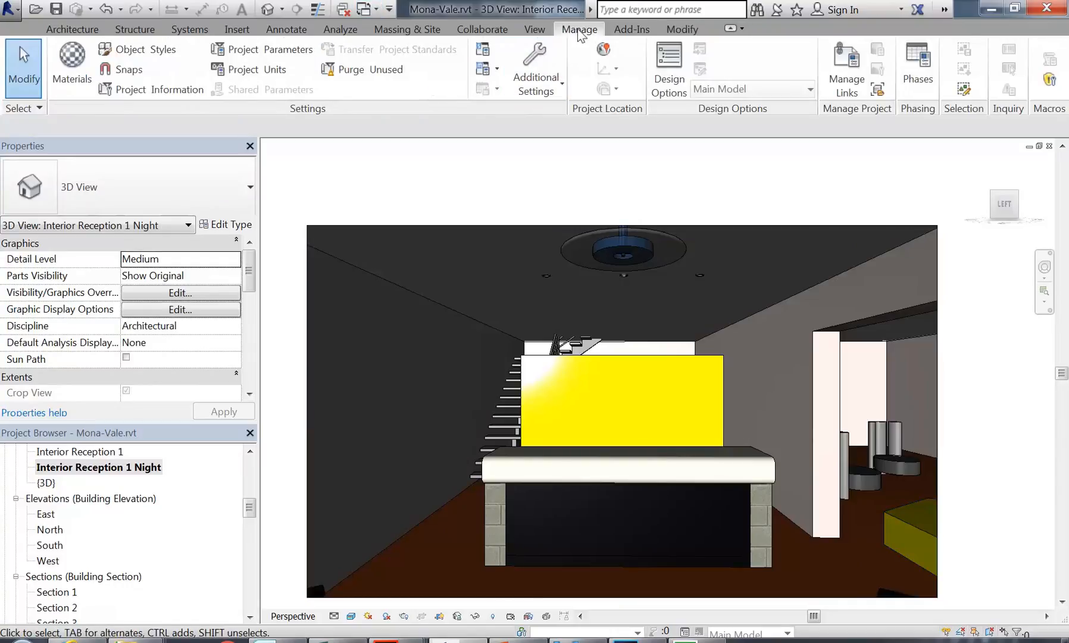
Step: Open the Material Browser and expand the Home and AEC Materials library trees
{"action": "left_click", "coordinate": [76, 59]}
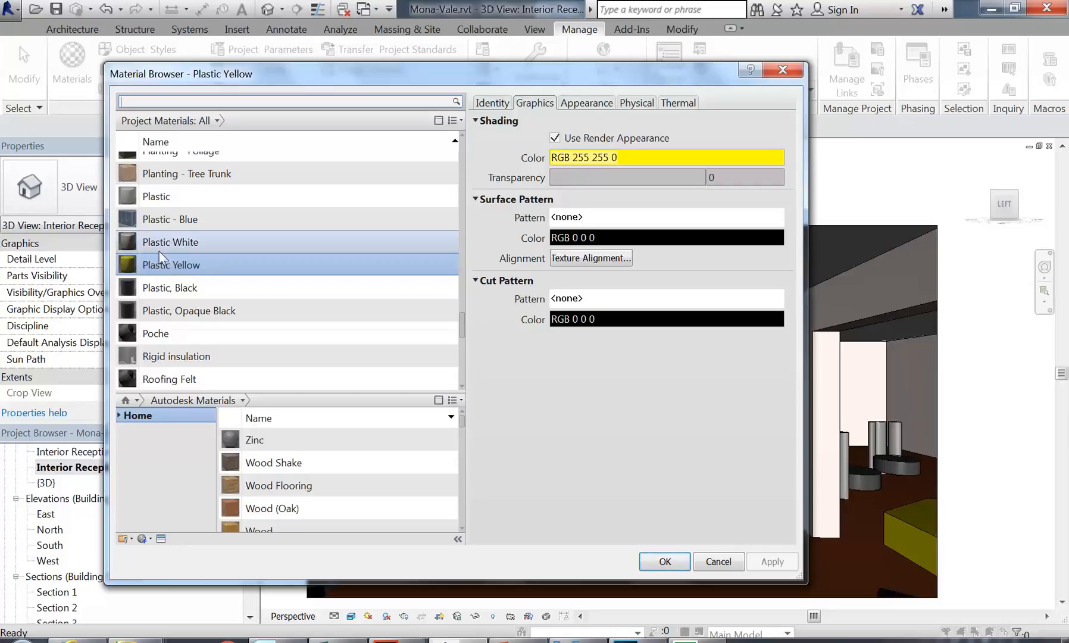
{"action": "scroll", "coordinate": [327, 196], "scroll_direction": "up", "scroll_amount": 1}
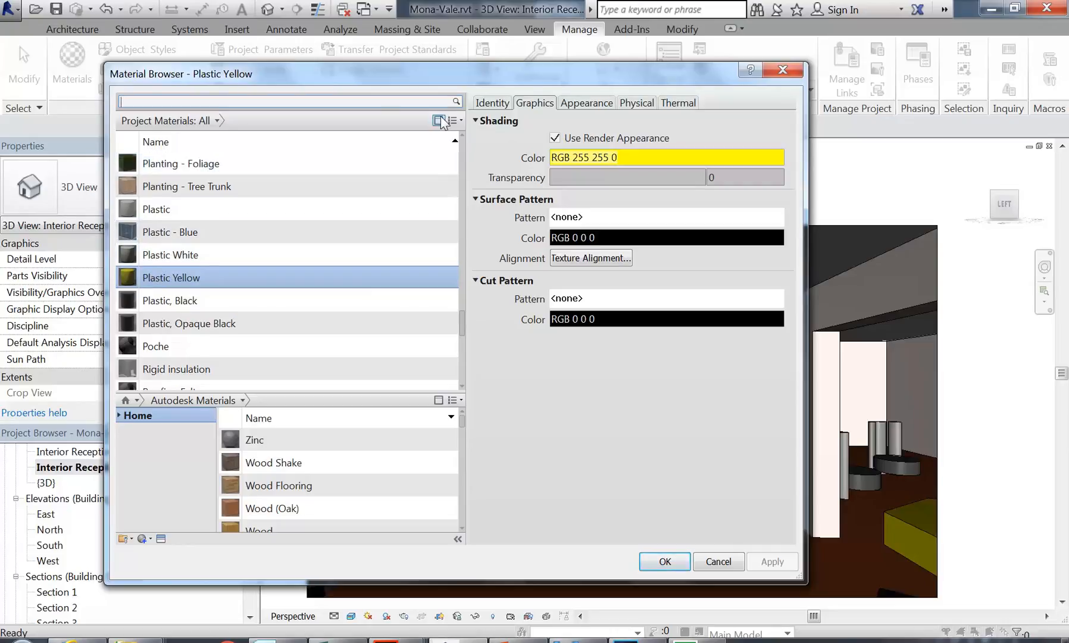
{"action": "left_click", "coordinate": [439, 121]}
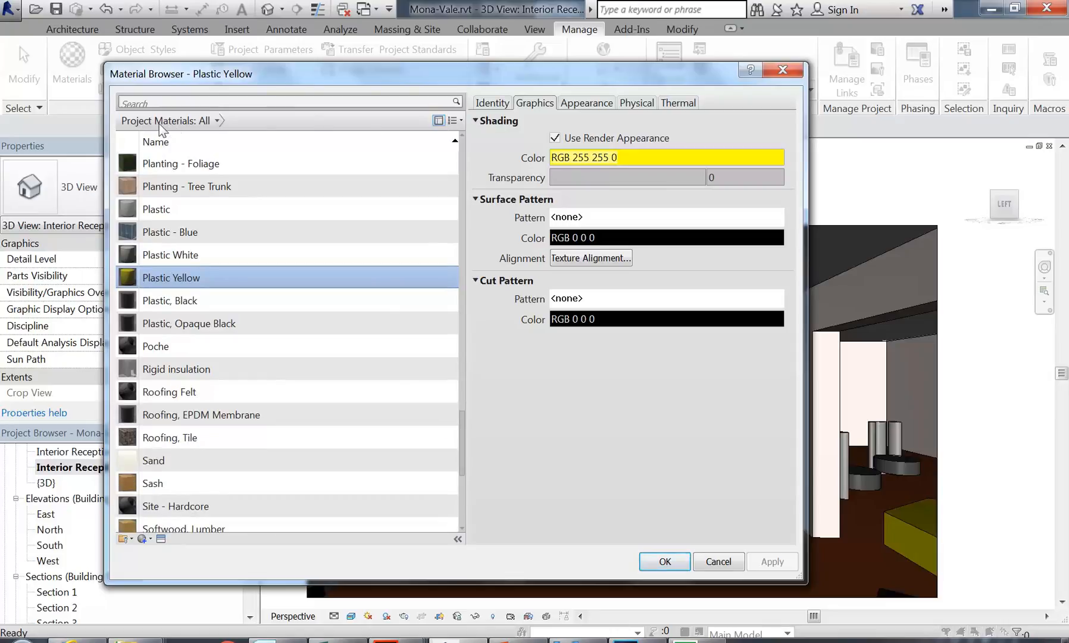
{"action": "left_click", "coordinate": [439, 121]}
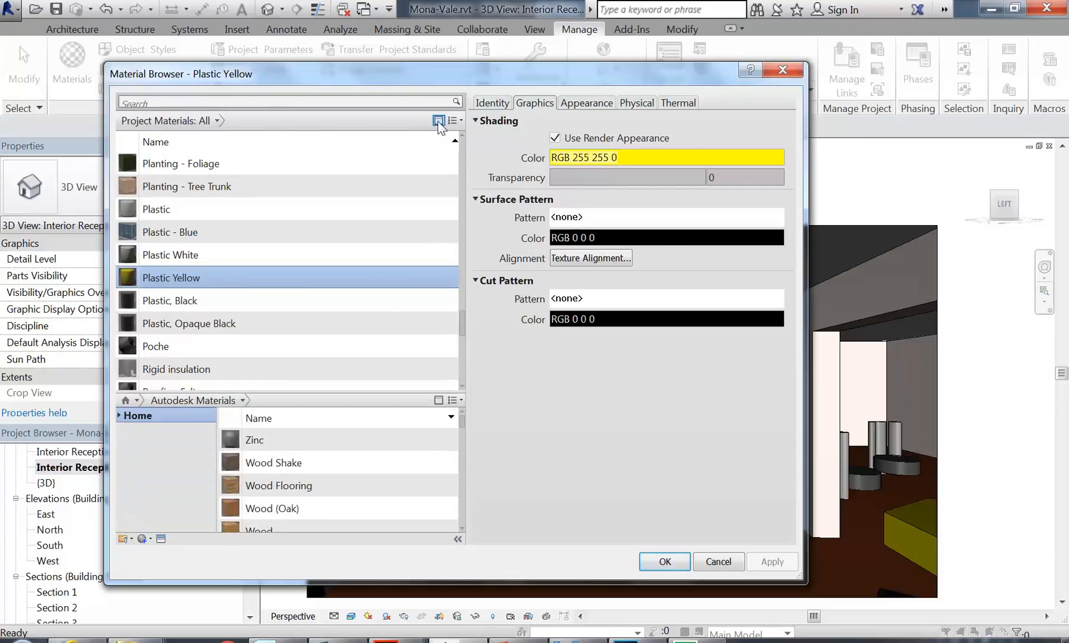
{"action": "left_click", "coordinate": [438, 121]}
{"action": "left_click", "coordinate": [439, 121]}
{"action": "left_click", "coordinate": [120, 416]}
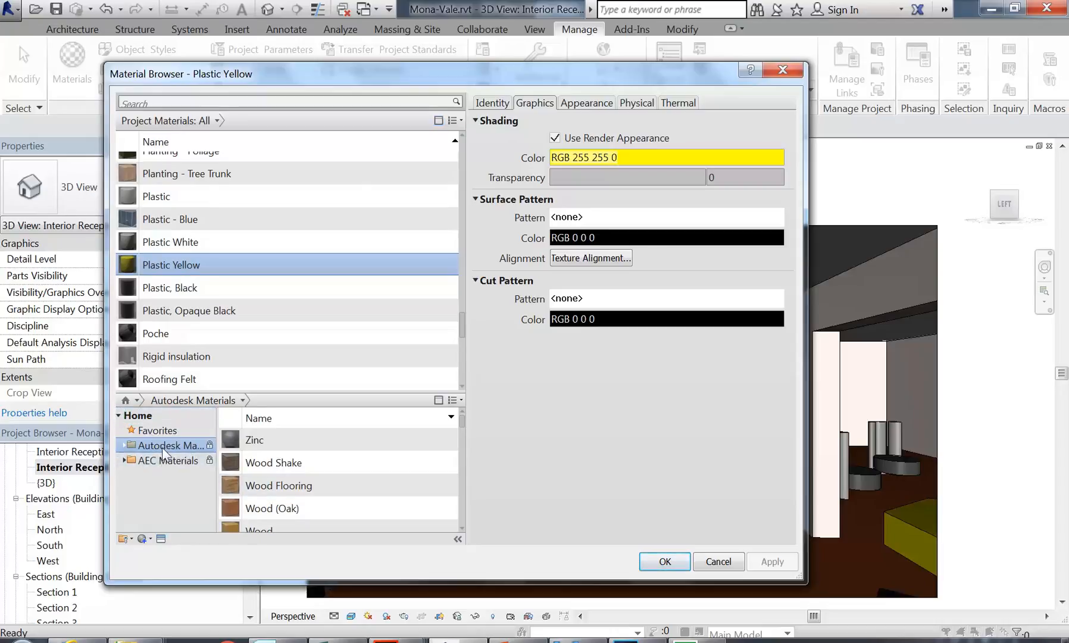
{"action": "left_click", "coordinate": [125, 461]}
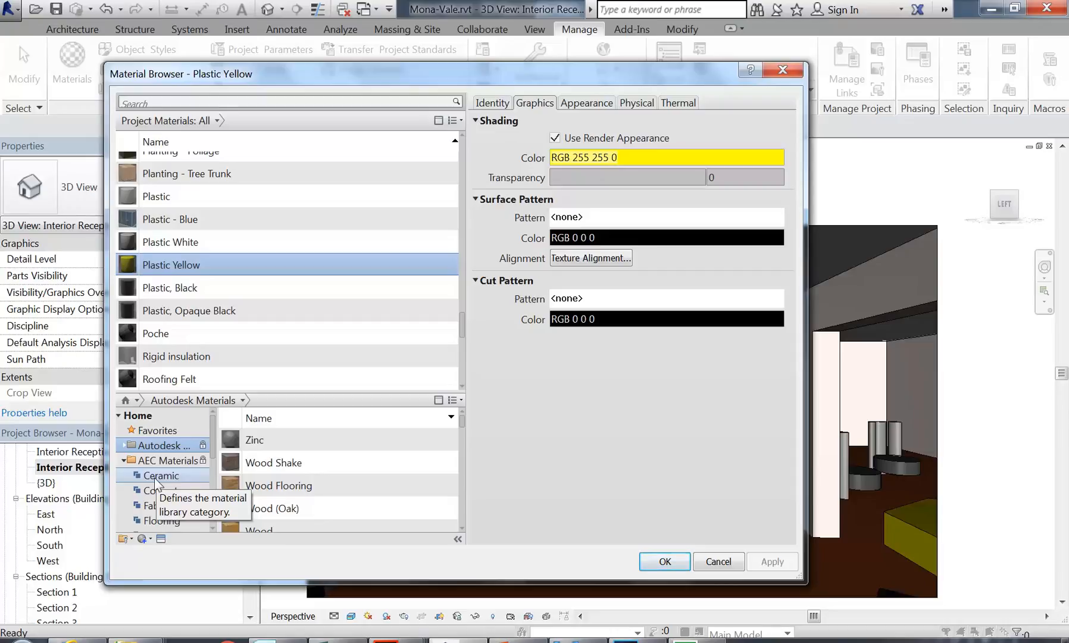
Step: Show Plastic Yellow's Appearance tab: colour RGB 255 255 0, glossiness 80
{"action": "scroll", "coordinate": [185, 264], "scroll_direction": "up", "scroll_amount": 1}
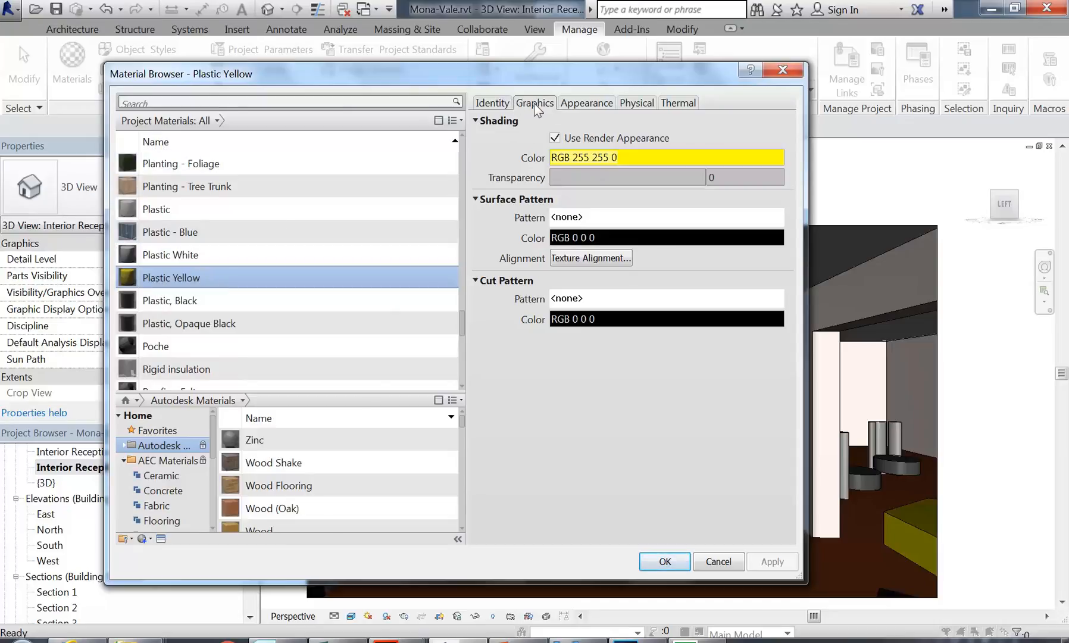
{"action": "left_click", "coordinate": [580, 103]}
{"action": "left_click", "coordinate": [538, 104]}
{"action": "left_click", "coordinate": [589, 103]}
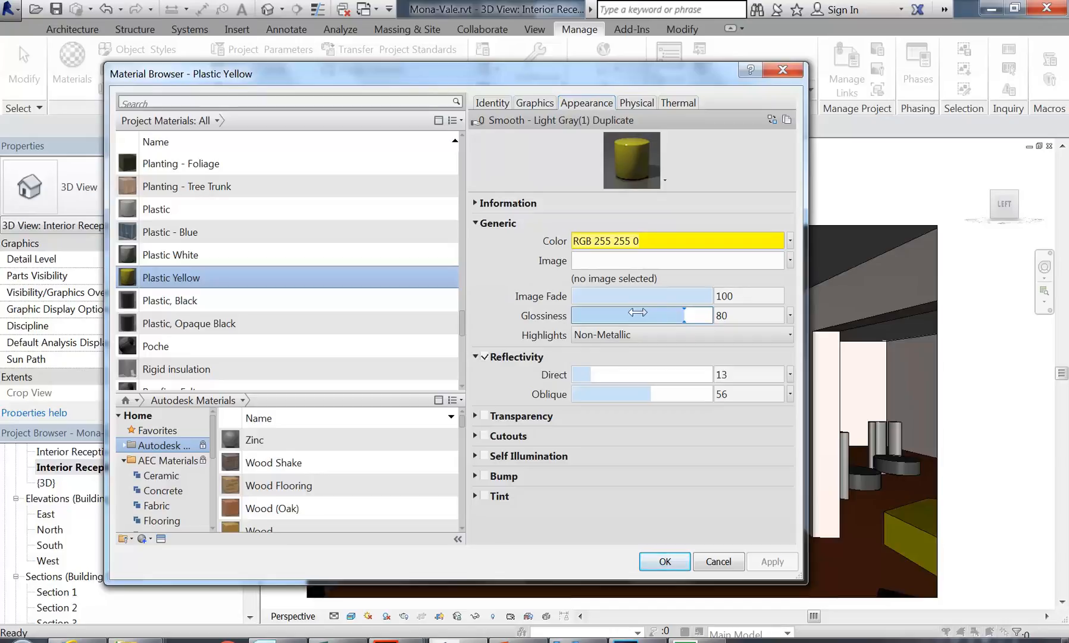
{"action": "left_click", "coordinate": [533, 105]}
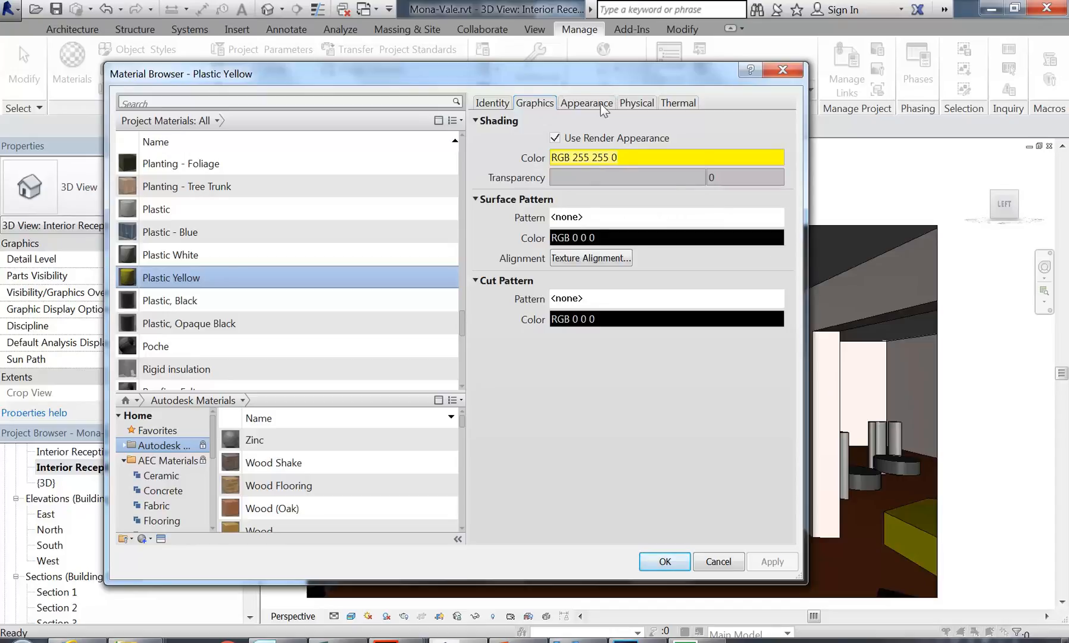
{"action": "left_click", "coordinate": [580, 105]}
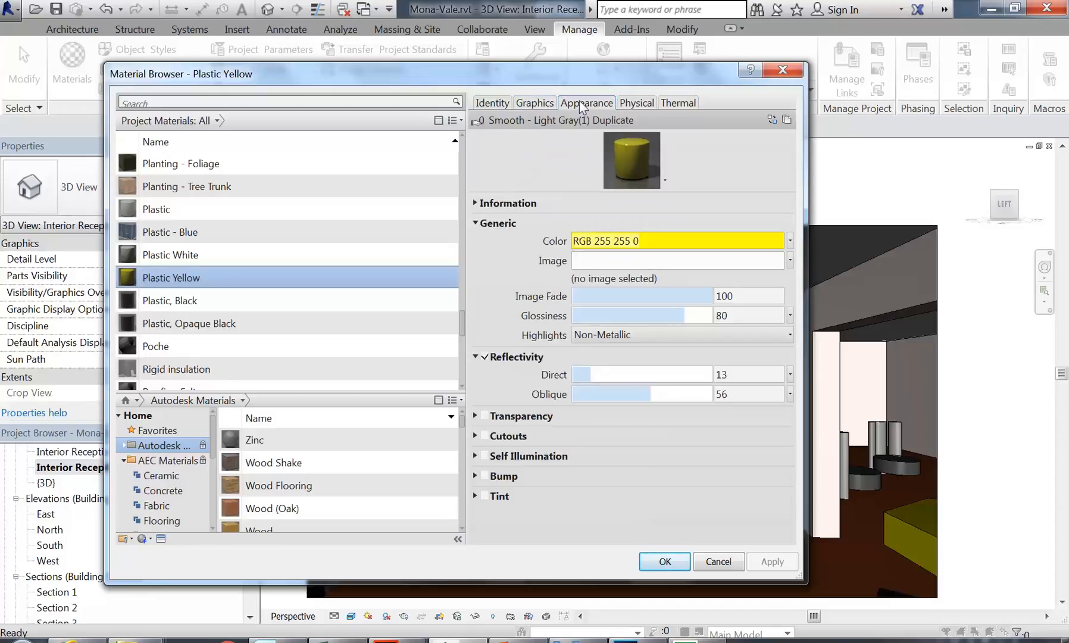
Step: Return to the Appearance tab, turn reflectivity off, and enlarge the material preview swatch
{"action": "left_click", "coordinate": [536, 102]}
{"action": "left_click", "coordinate": [591, 103]}
{"action": "left_click", "coordinate": [483, 356]}
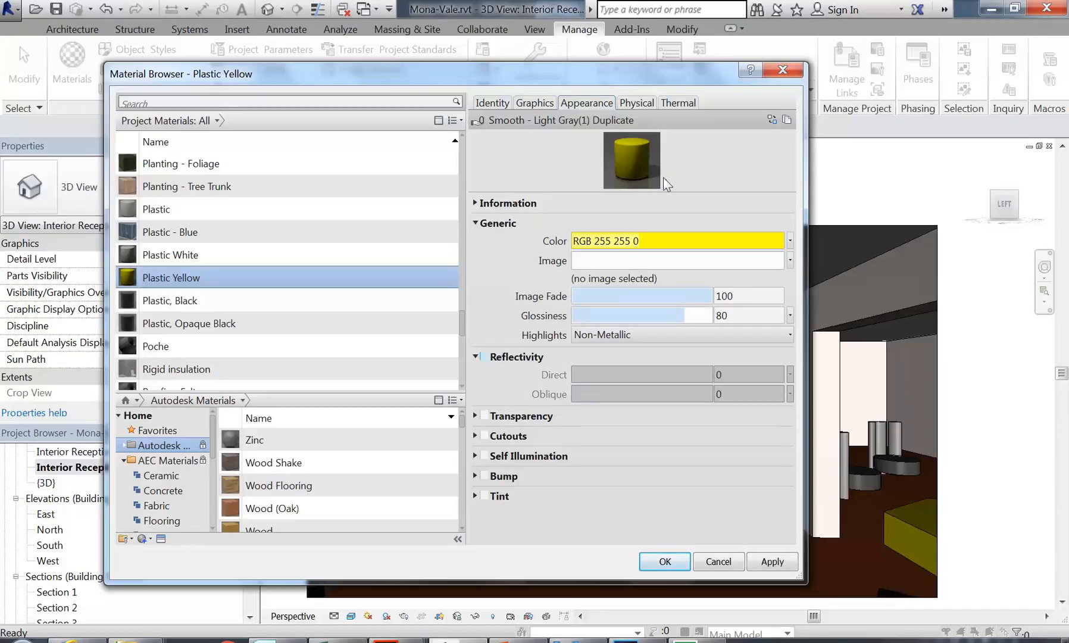
{"action": "left_click_drag", "start_coordinate": [698, 195], "coordinate": [692, 284]}
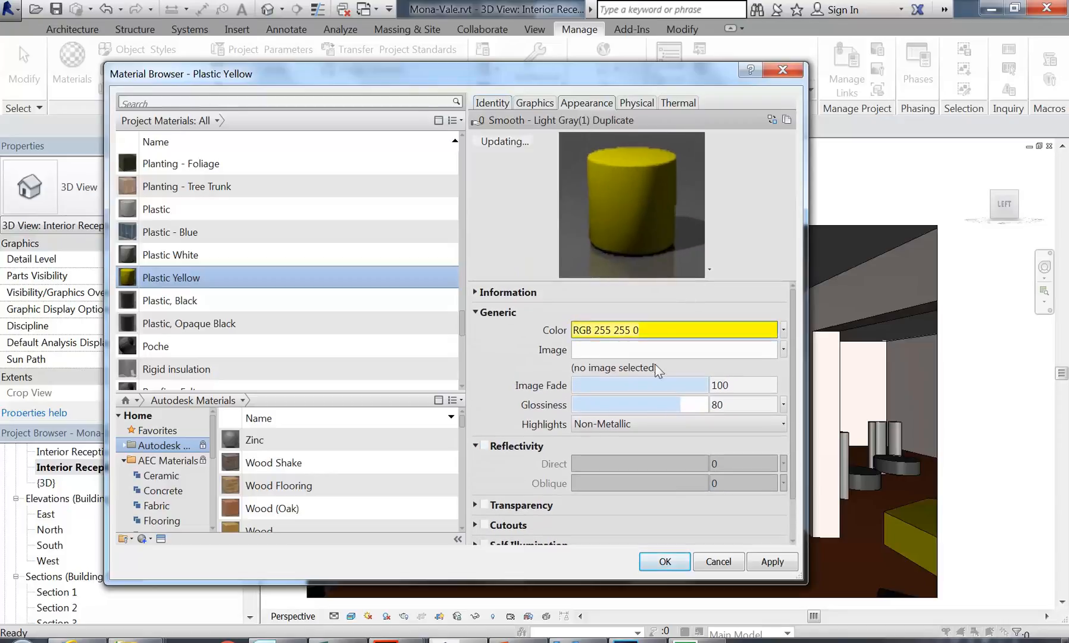
Step: Lower glossiness to 67, keep Non-Metallic highlights, and re-enable reflectivity at 13 and 56
{"action": "mouse_move", "coordinate": [674, 410]}
{"action": "left_mouse_down"}
{"action": "mouse_move", "coordinate": [602, 407]}
{"action": "mouse_move", "coordinate": [696, 403]}
{"action": "mouse_move", "coordinate": [663, 405]}
{"action": "left_mouse_up"}
{"action": "left_click", "coordinate": [663, 436]}
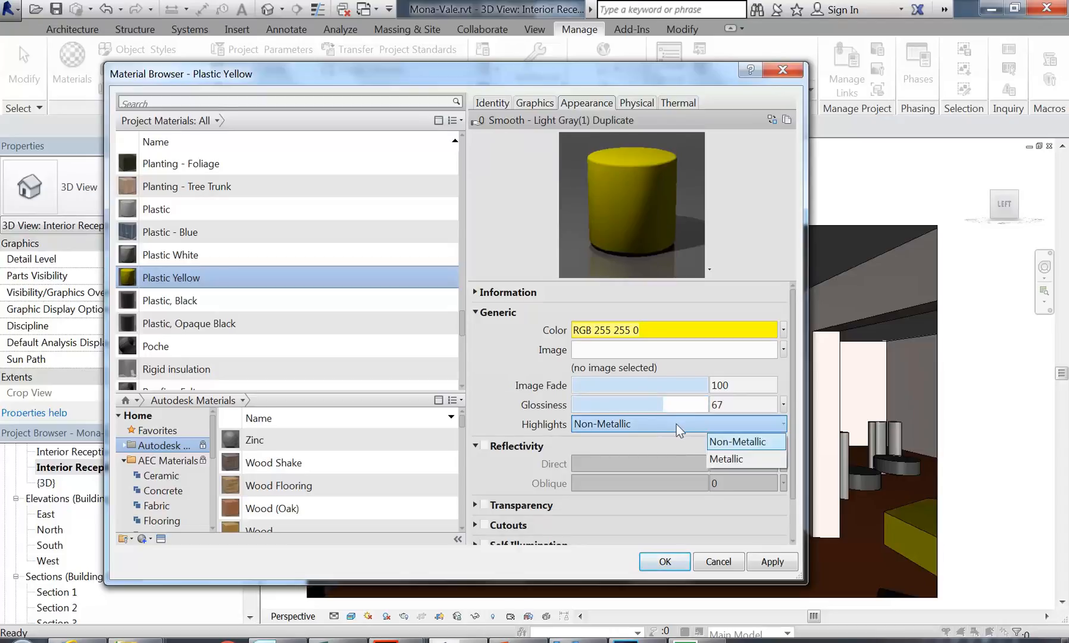
{"action": "left_click", "coordinate": [532, 425]}
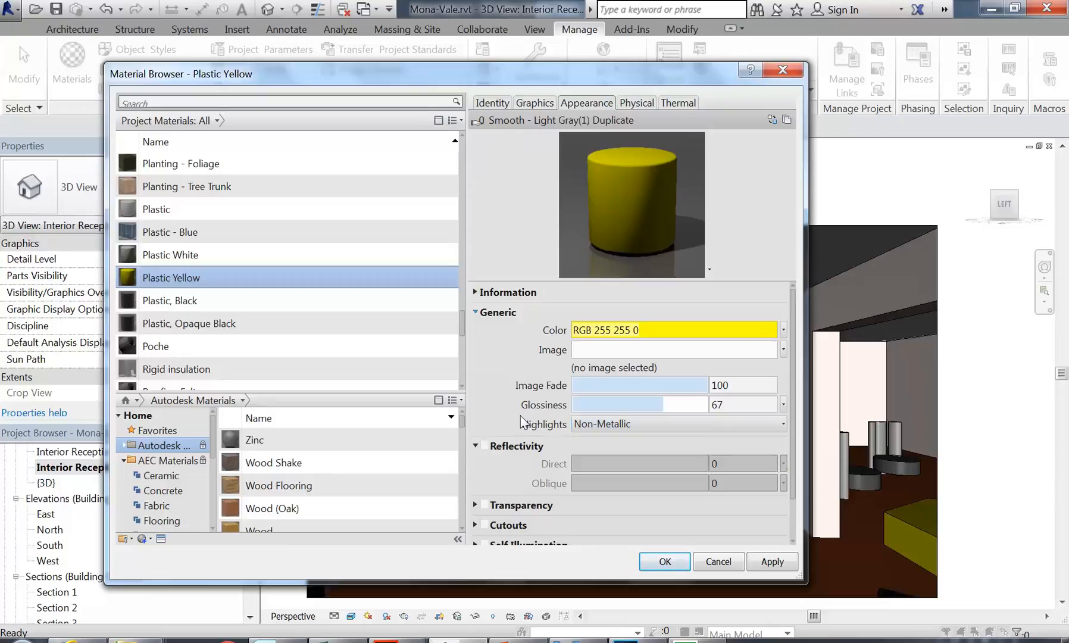
{"action": "left_click", "coordinate": [485, 446]}
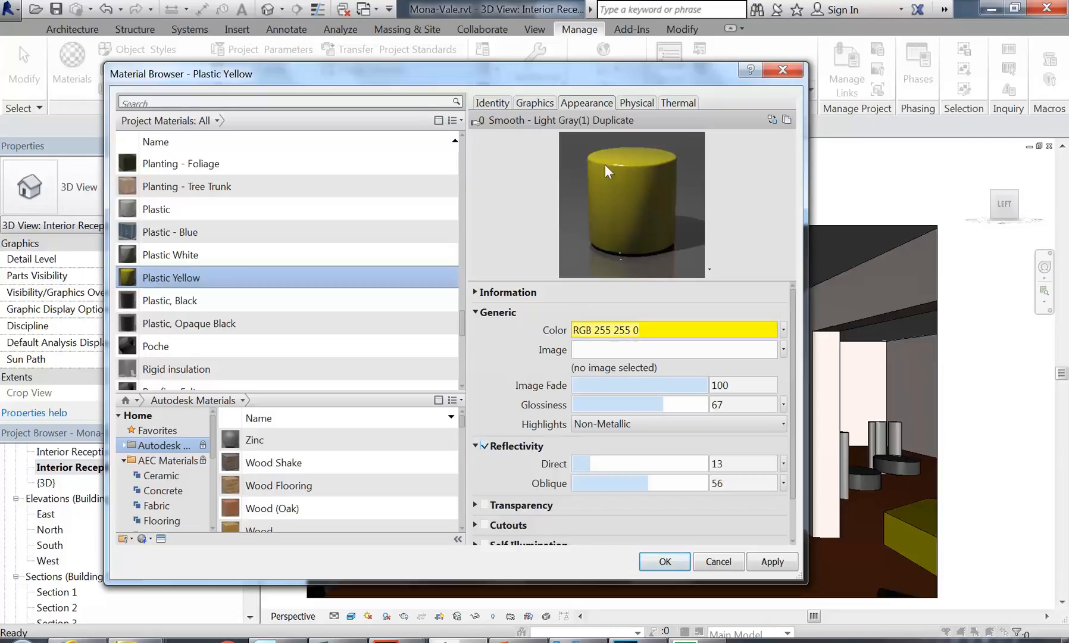
Step: Open the Generic Color dialog, cancel it twice without changes, then reopen it on RGB 255 255 0
{"action": "left_click", "coordinate": [671, 332]}
{"action": "left_click", "coordinate": [602, 468]}
{"action": "left_click", "coordinate": [595, 330]}
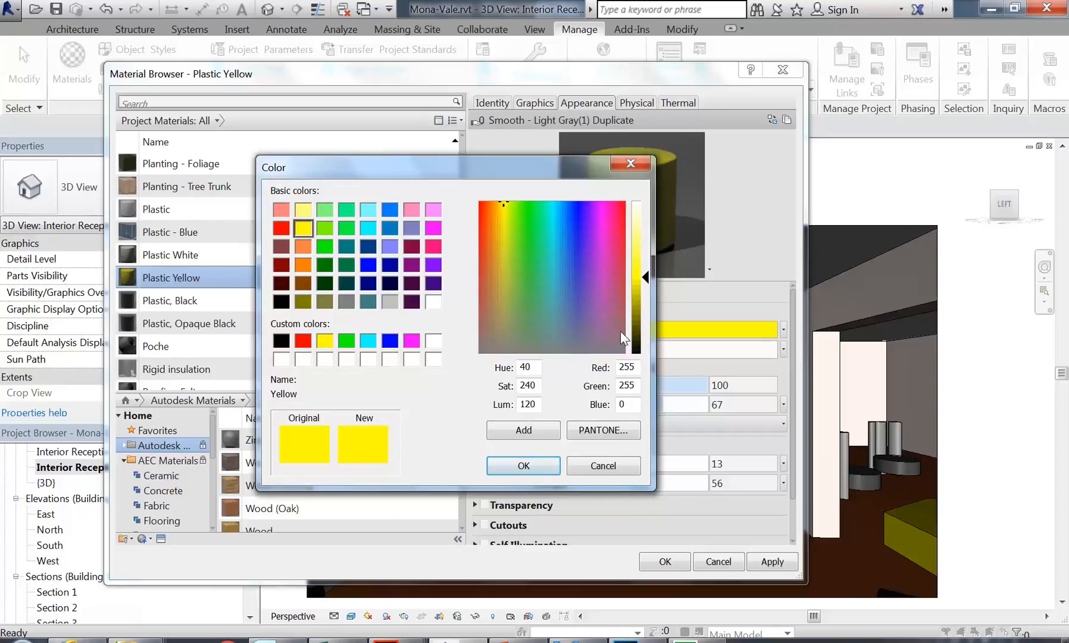
{"action": "left_click", "coordinate": [616, 468]}
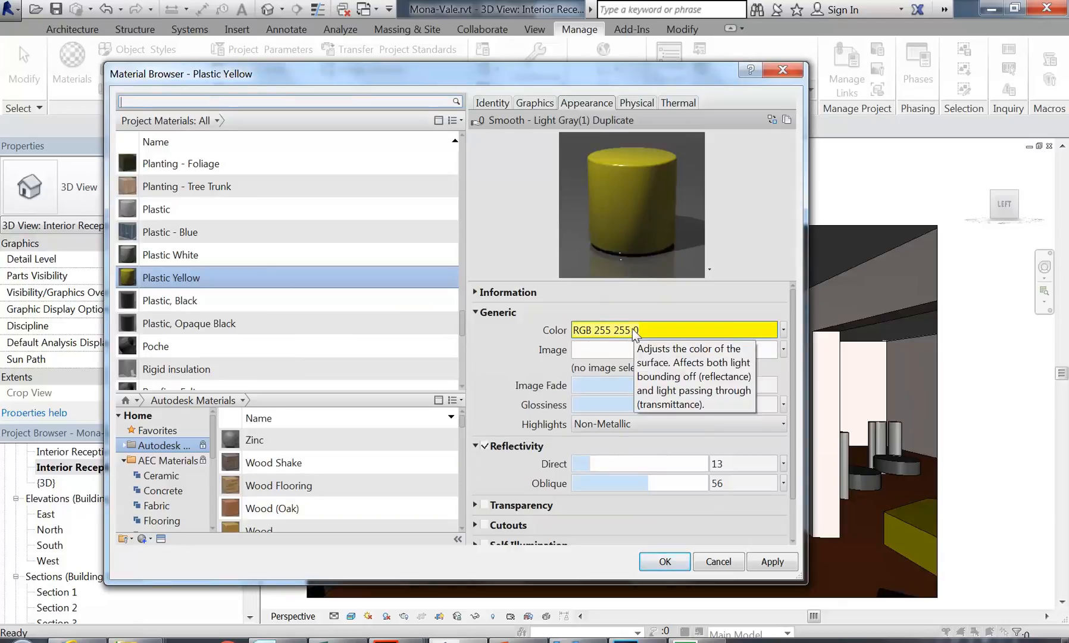
{"action": "left_click", "coordinate": [634, 331]}
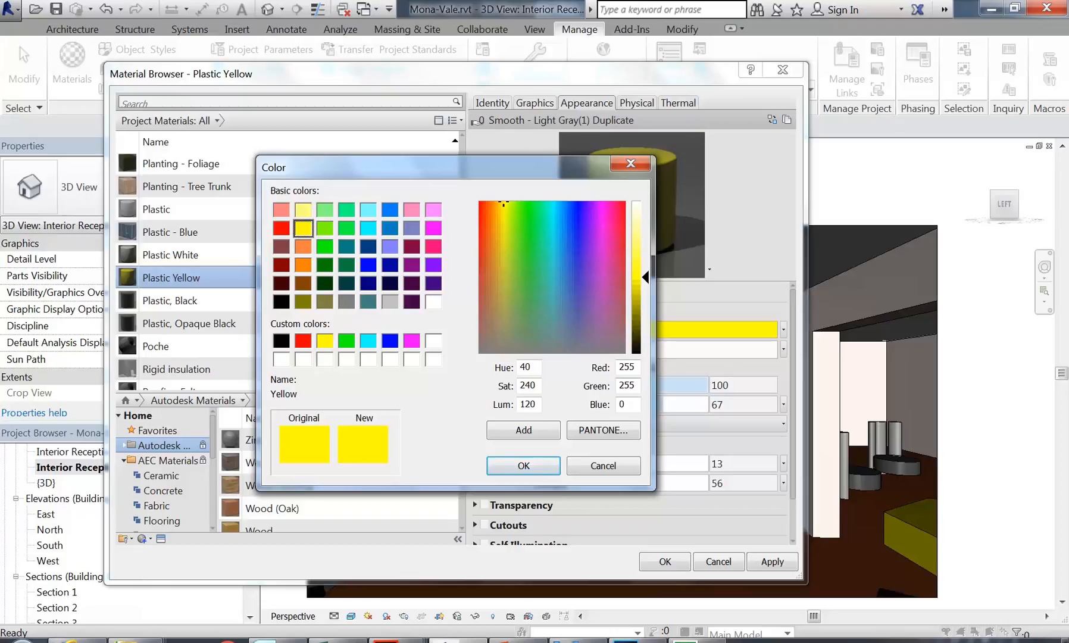
Step: Try black (0, 0, 0), then green (0, 255, 0) in the Red, Green and Blue fields
{"action": "left_click", "coordinate": [634, 385]}
{"action": "left_click", "coordinate": [625, 404]}
{"action": "left_click", "coordinate": [635, 368]}
{"action": "left_click", "coordinate": [636, 386]}
{"action": "key", "text": "shift+Home"}
{"action": "type", "text": "0"}
{"action": "key", "text": "shift+Tab"}
{"action": "type", "text": "0"}
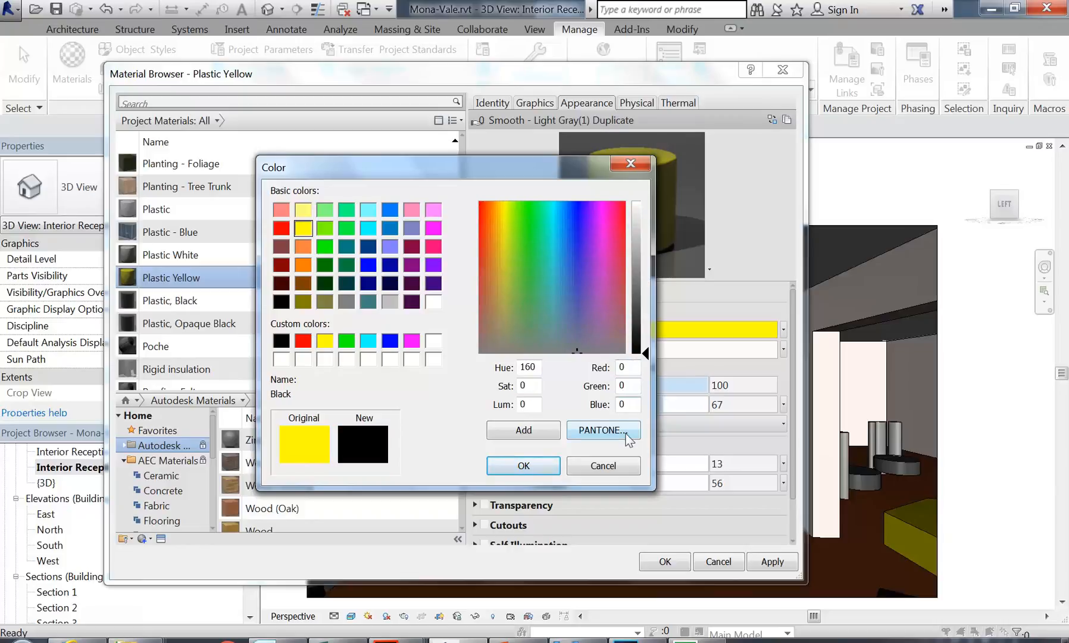
{"action": "key", "text": "shift+Tab"}
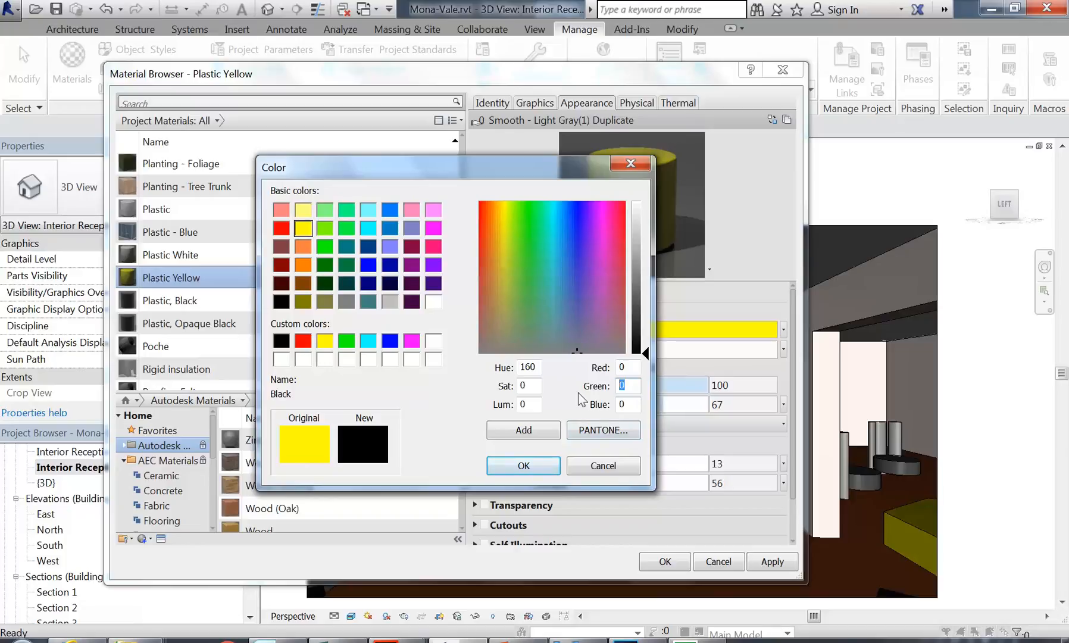
{"action": "type", "text": "25"}
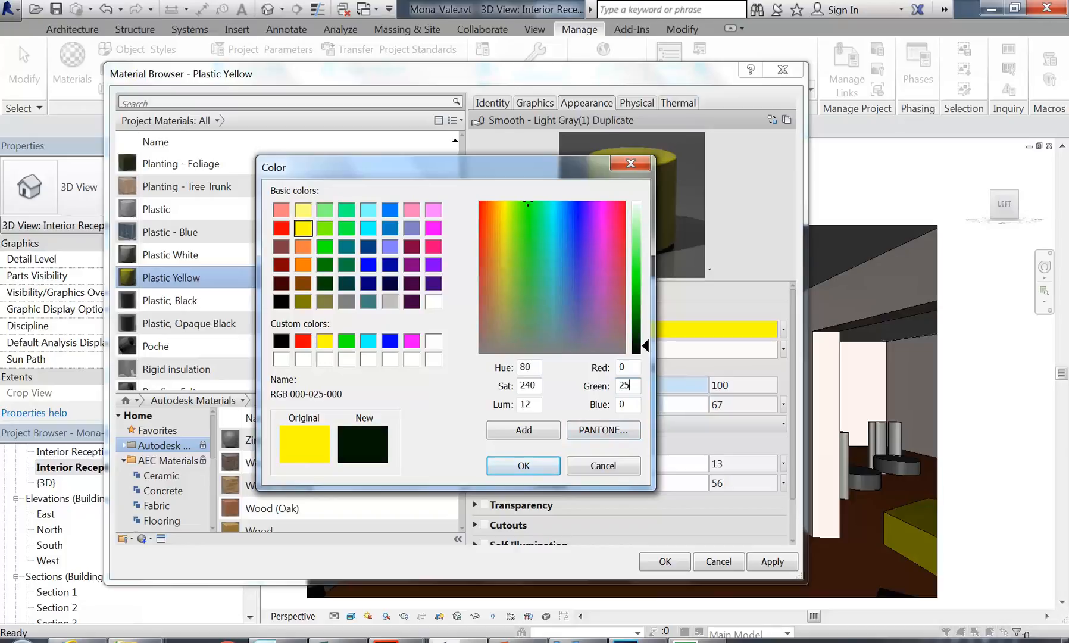
{"action": "type", "text": "5"}
{"action": "key", "text": "shift+Tab"}
{"action": "type", "text": "255"}
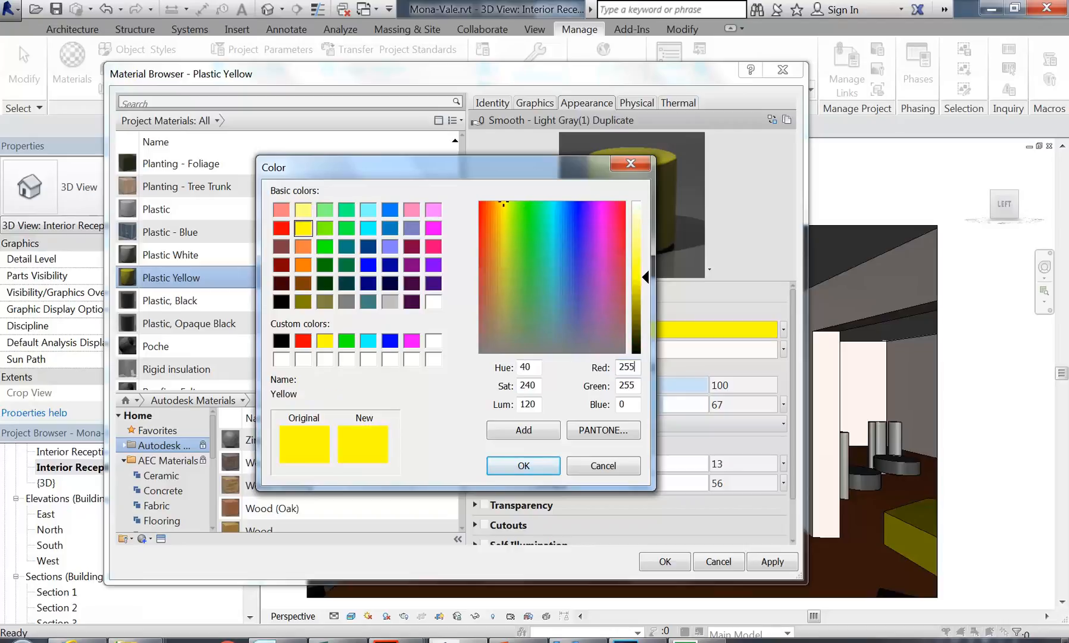
Step: Try cyan (0, 255, 255) and blue (0, 0, 255), ending on magenta 255, 0, 255
{"action": "left_click", "coordinate": [636, 386]}
{"action": "key", "text": "shift+Tab"}
{"action": "type", "text": "0"}
{"action": "key", "text": "Tab"}
{"action": "key", "text": "Tab"}
{"action": "type", "text": "23"}
{"action": "key", "text": "BackSpace"}
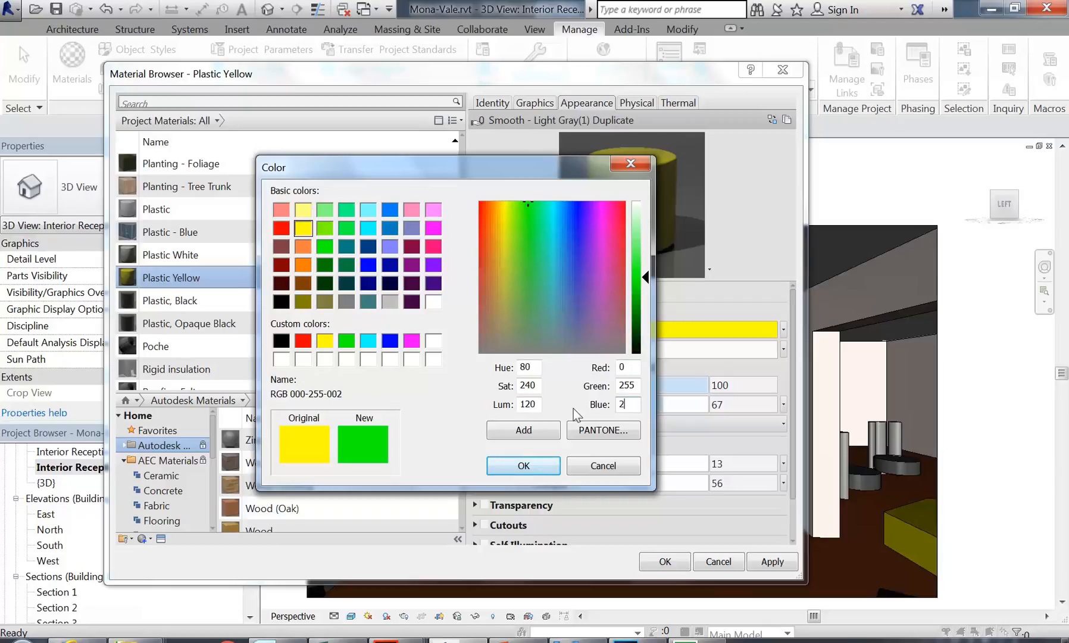
{"action": "type", "text": "55"}
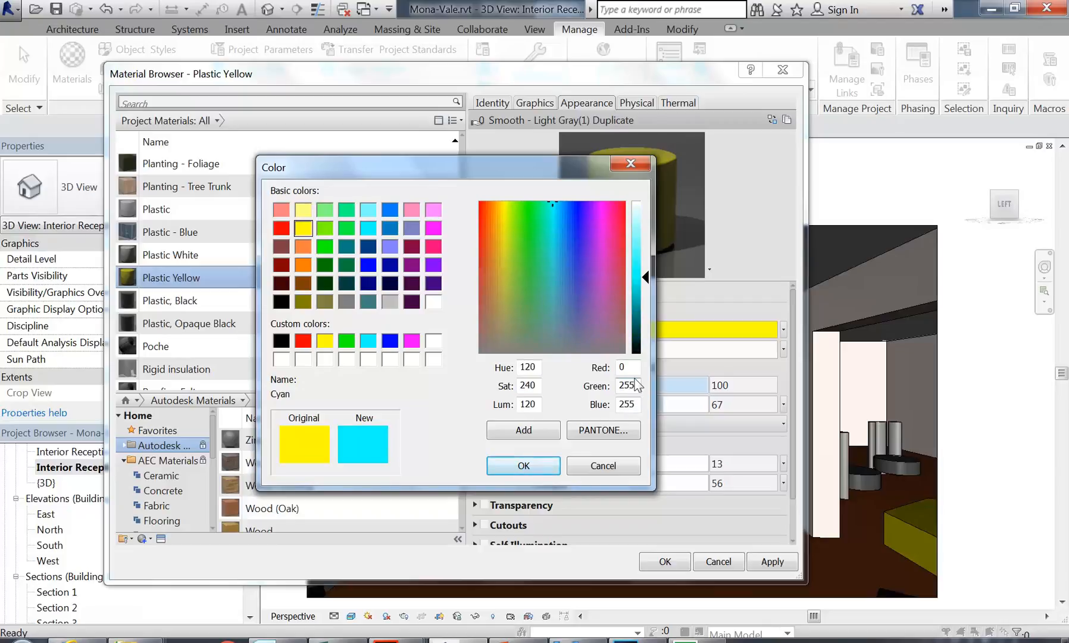
{"action": "double_click", "coordinate": [626, 385]}
{"action": "type", "text": "0"}
{"action": "key", "text": "shift+Tab"}
{"action": "type", "text": "255"}
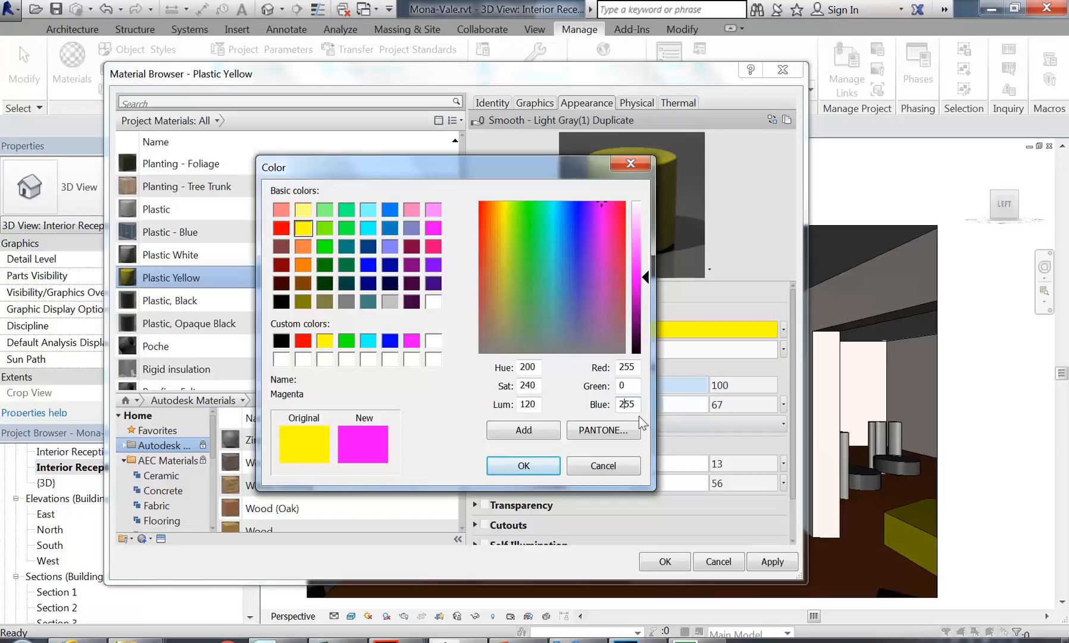
{"action": "left_click", "coordinate": [623, 385]}
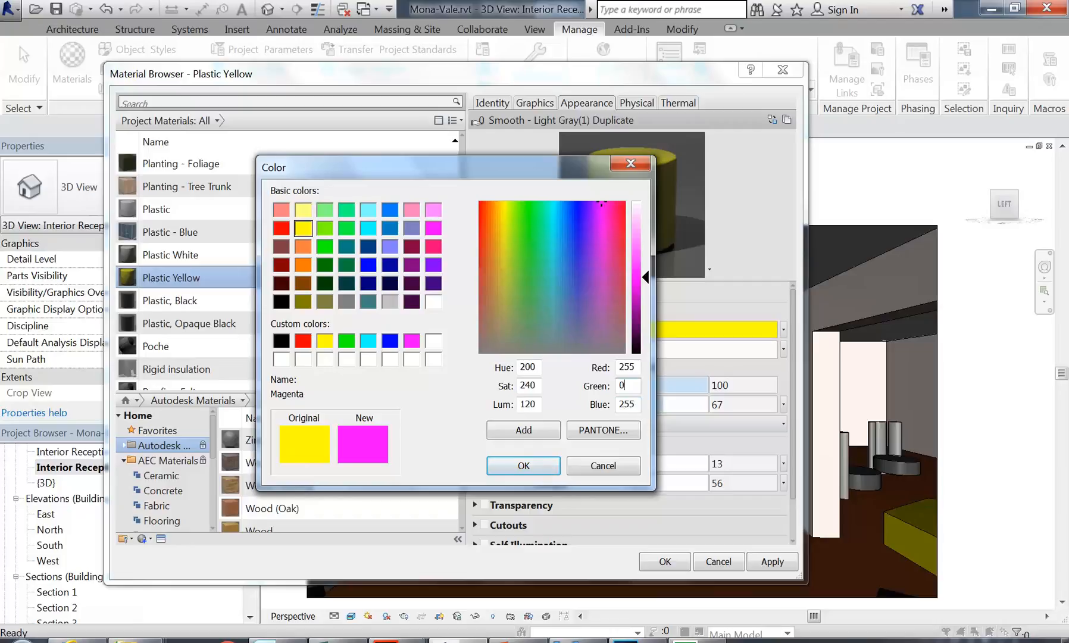
{"action": "left_click", "coordinate": [628, 366]}
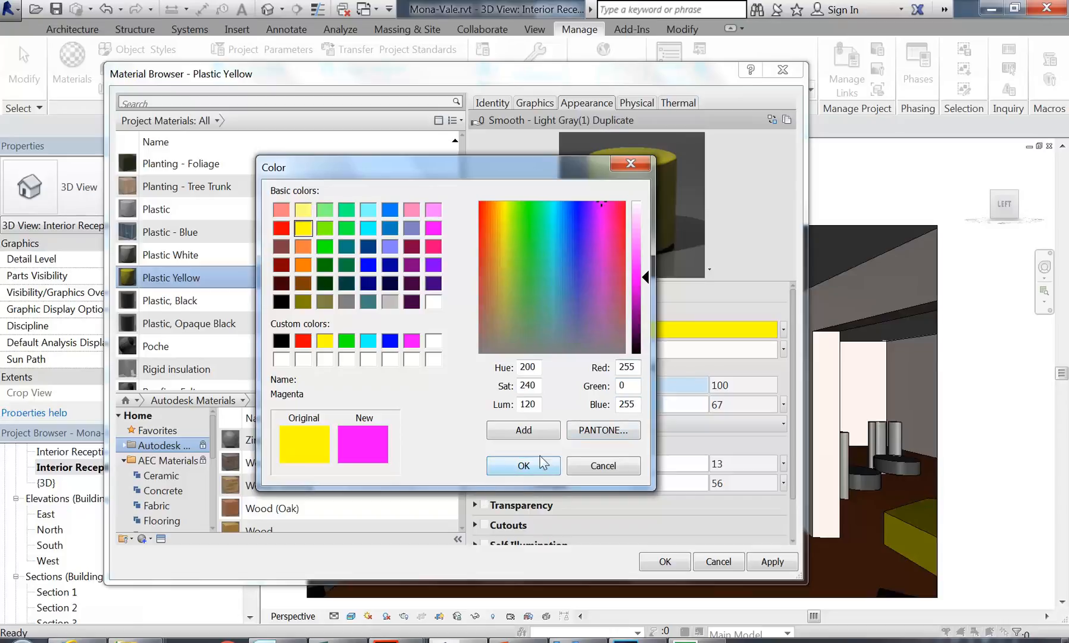
{"action": "left_click_drag", "start_coordinate": [511, 176], "coordinate": [531, 145]}
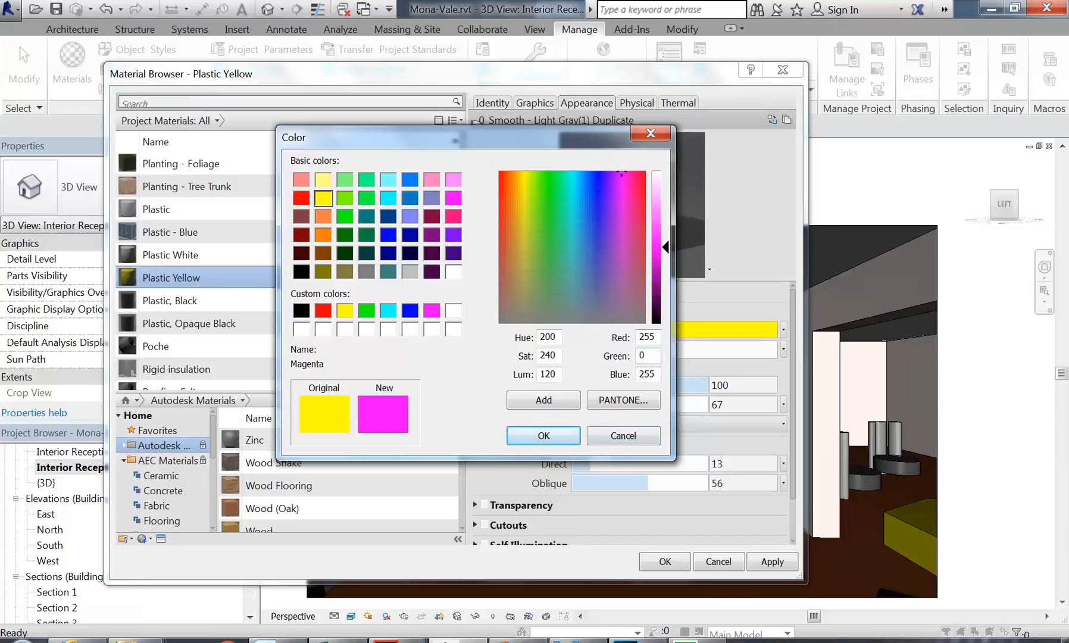
Step: Choose PANTONE 109 C (249, 214, 22) from the PANTONE Color Picker swatches
{"action": "left_click", "coordinate": [625, 405]}
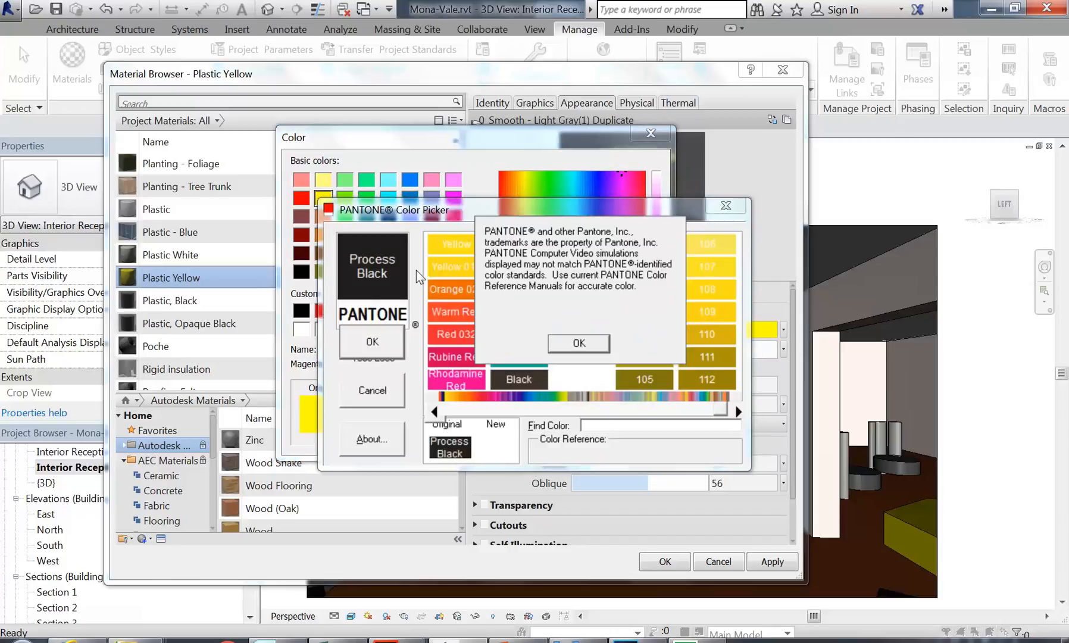
{"action": "left_click", "coordinate": [578, 349]}
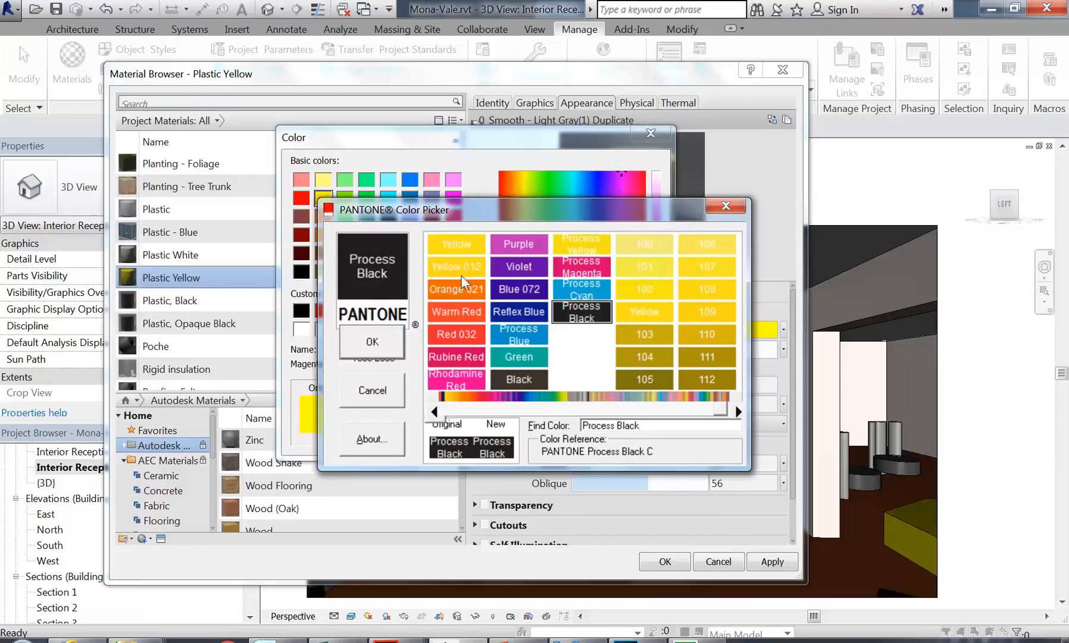
{"action": "left_click_drag", "start_coordinate": [484, 274], "coordinate": [313, 268]}
{"action": "left_click", "coordinate": [387, 191]}
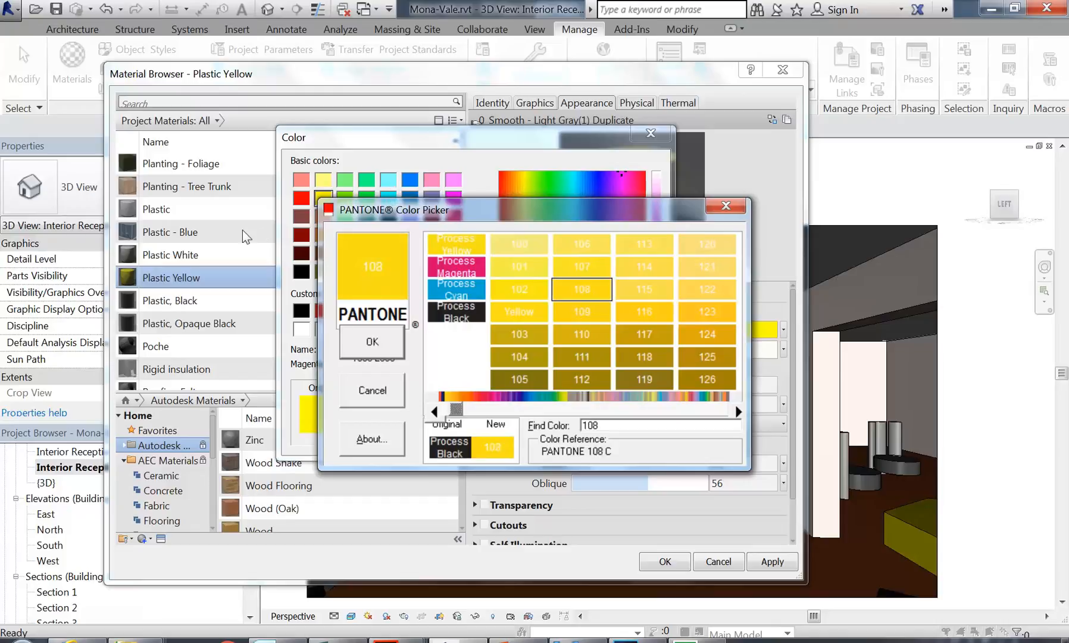
{"action": "left_click", "coordinate": [387, 208]}
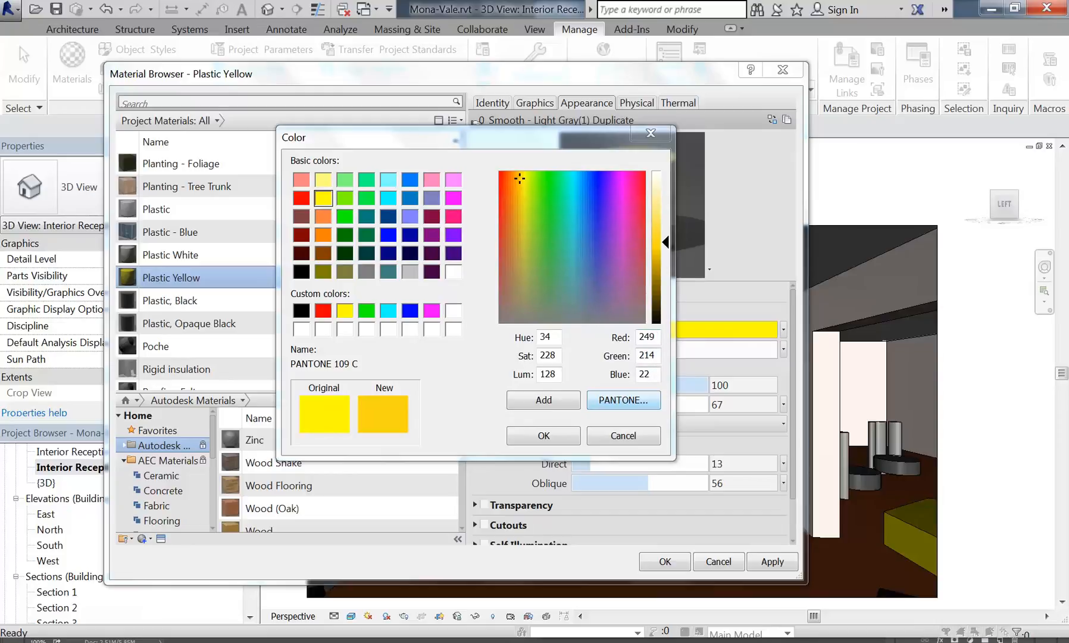
Step: Check the RGB fields read 249, 214, 22 and accept PANTONE 109 C as the colour
{"action": "left_click", "coordinate": [655, 337]}
{"action": "key", "text": "Tab"}
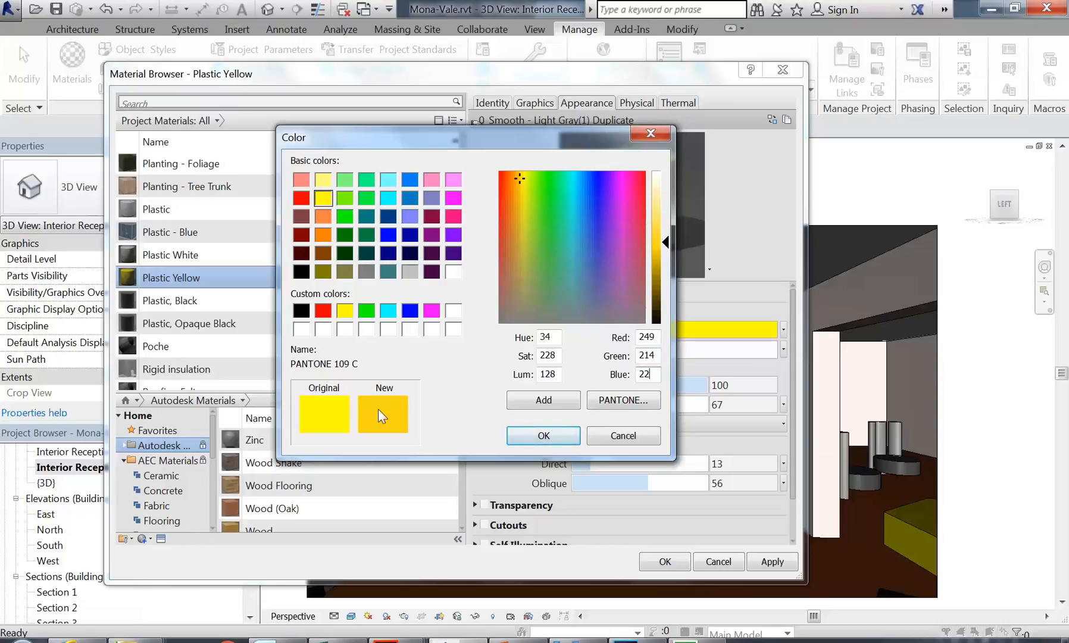
{"action": "key", "text": "shift+Tab"}
{"action": "key", "text": "shift+Tab"}
{"action": "key", "text": "Tab"}
{"action": "key", "text": "Tab"}
{"action": "left_click", "coordinate": [529, 441]}
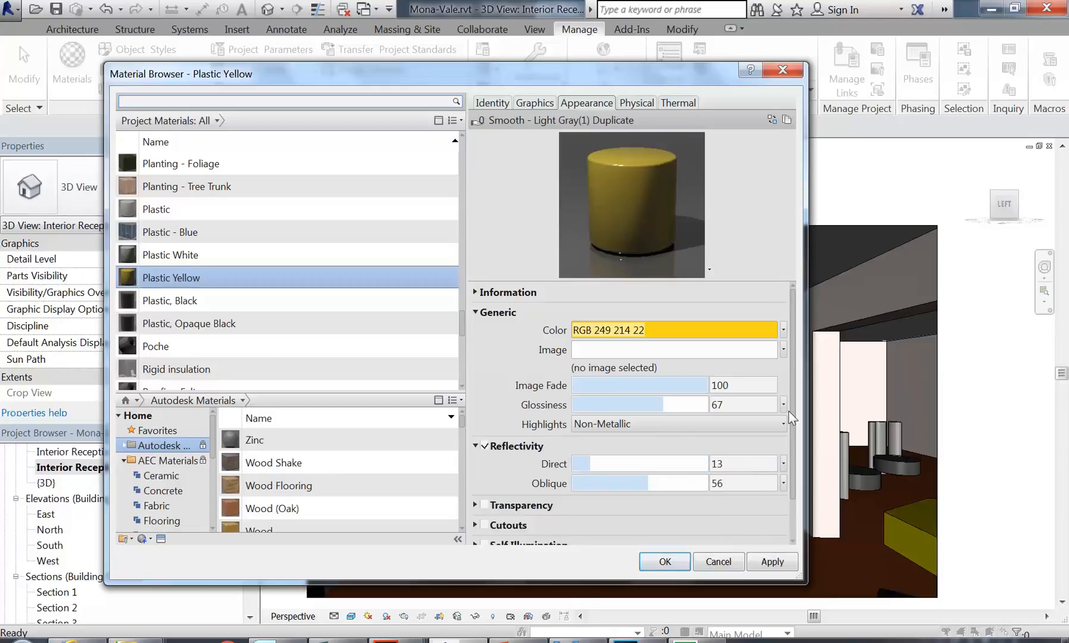
Step: Move the Material Browser up and right, then resize it larger
{"action": "left_click_drag", "start_coordinate": [673, 82], "coordinate": [690, 39]}
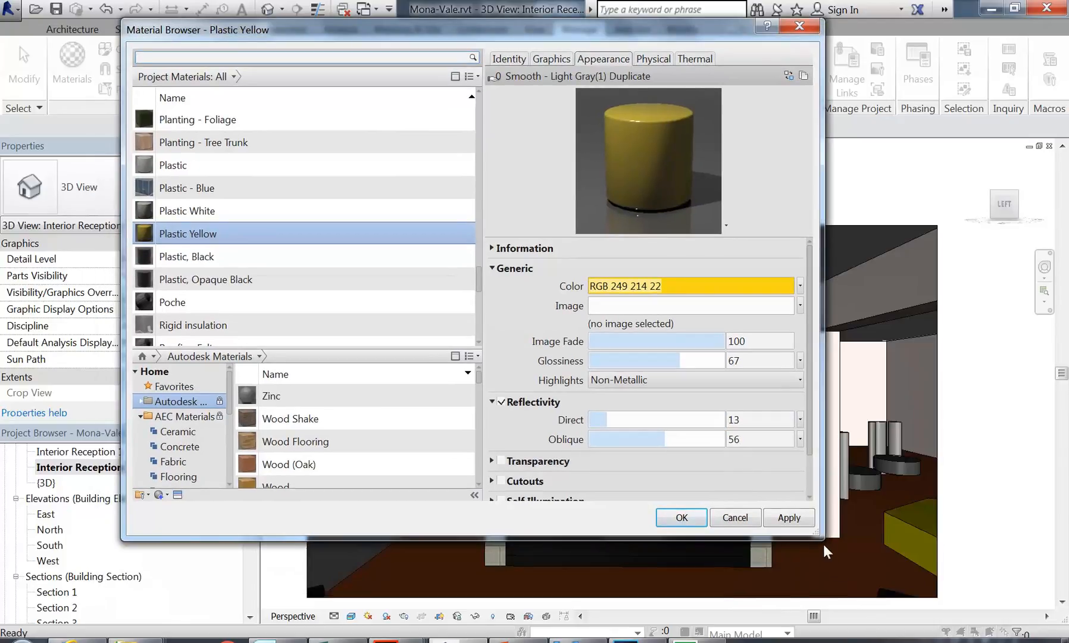
{"action": "left_click_drag", "start_coordinate": [820, 534], "coordinate": [860, 556]}
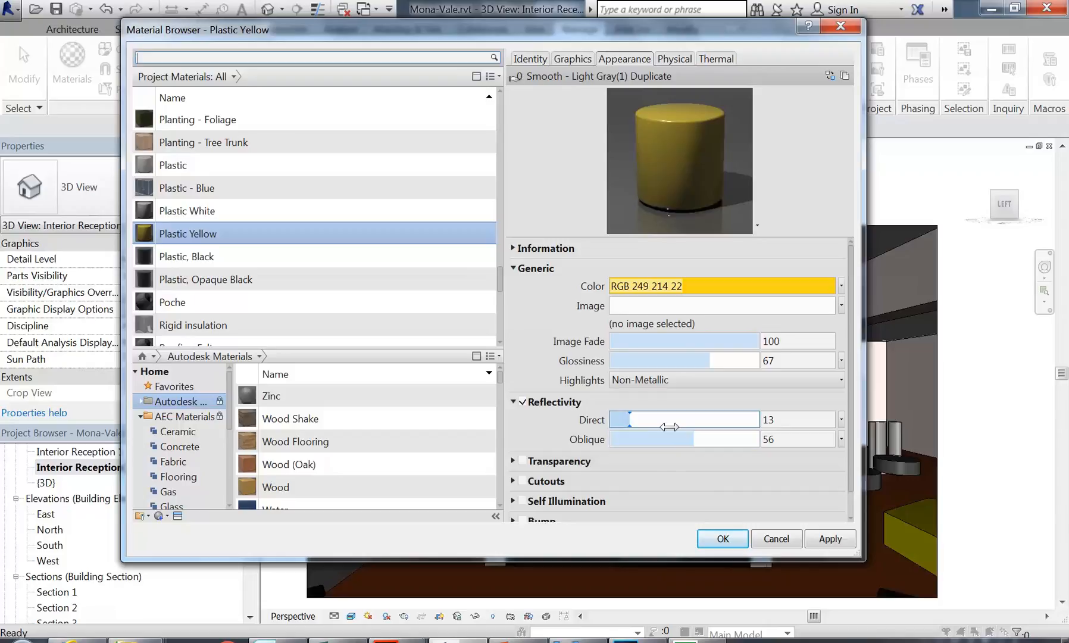
Step: Lower Plastic Yellow's reflectivity to Direct 7 and Oblique 31
{"action": "left_click_drag", "start_coordinate": [631, 419], "coordinate": [617, 420]}
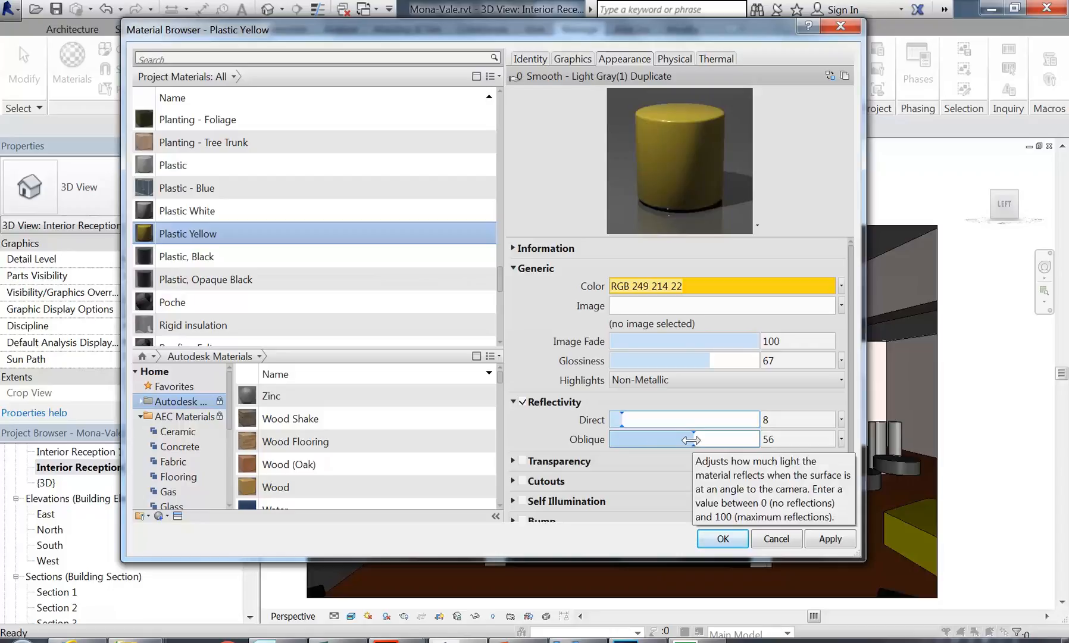
{"action": "left_click_drag", "start_coordinate": [691, 439], "coordinate": [656, 439]}
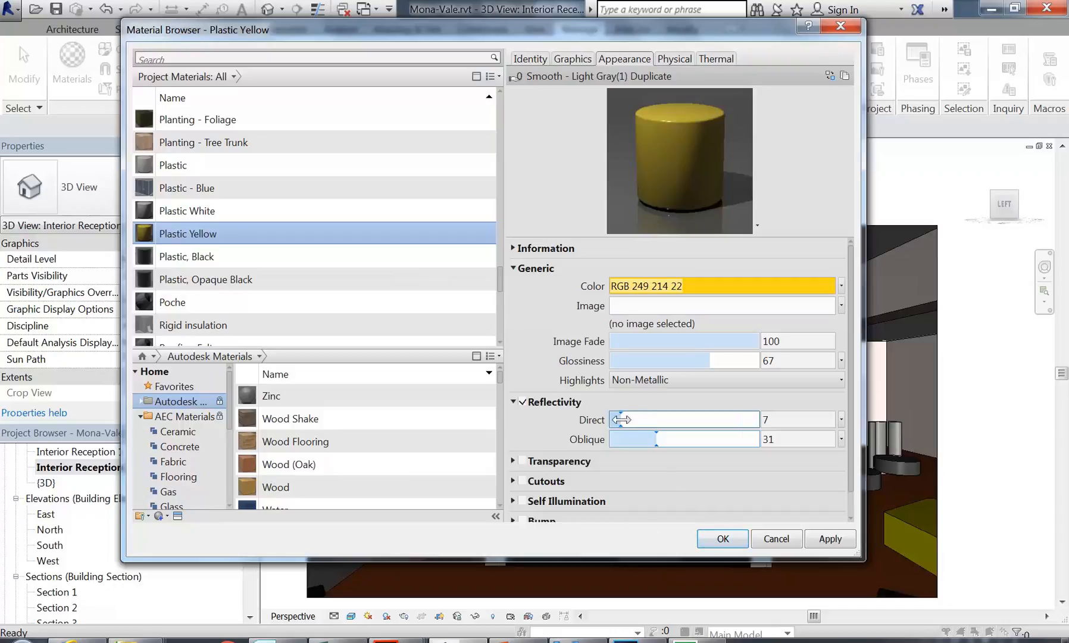
Step: Apply the material changes, dismiss the reminder, and reopen Plastic Yellow's appearance with an enlarged preview
{"action": "left_click", "coordinate": [721, 539]}
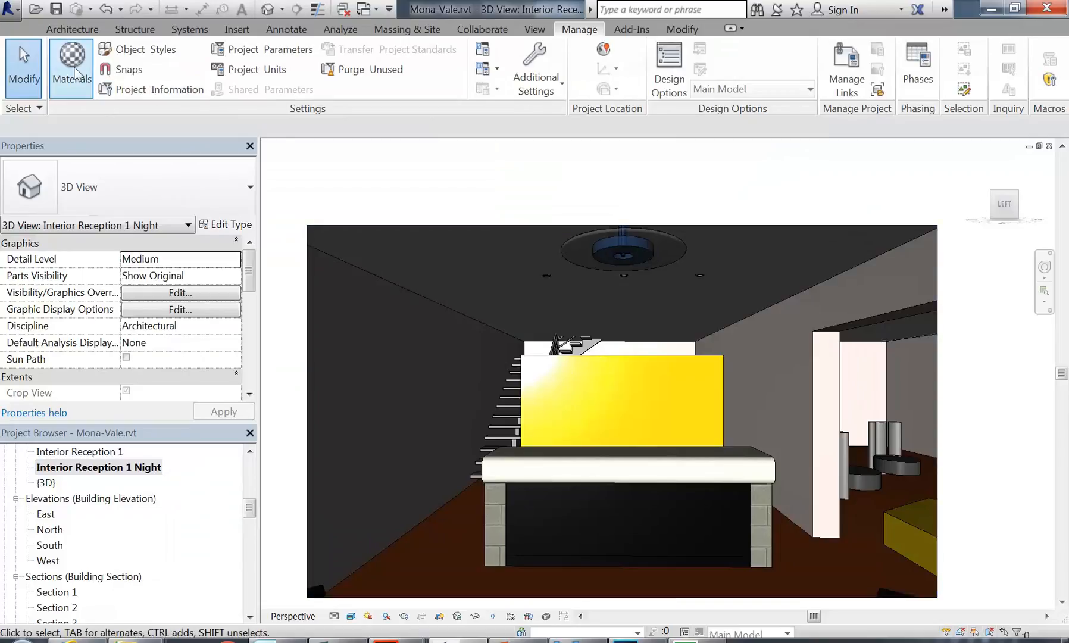
{"action": "left_click", "coordinate": [642, 389]}
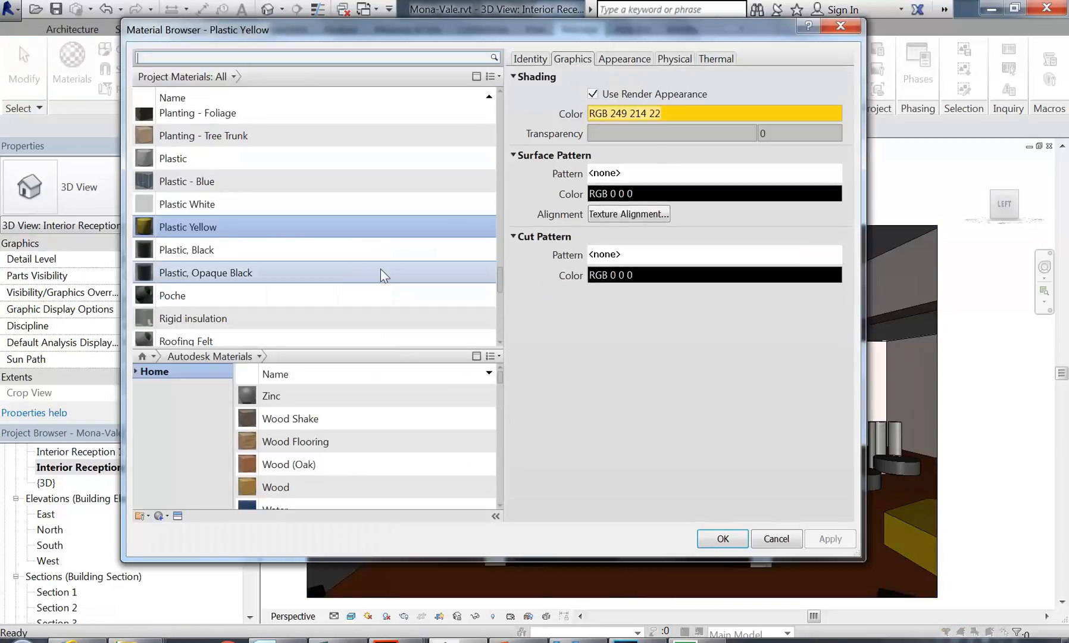
{"action": "left_click", "coordinate": [623, 59]}
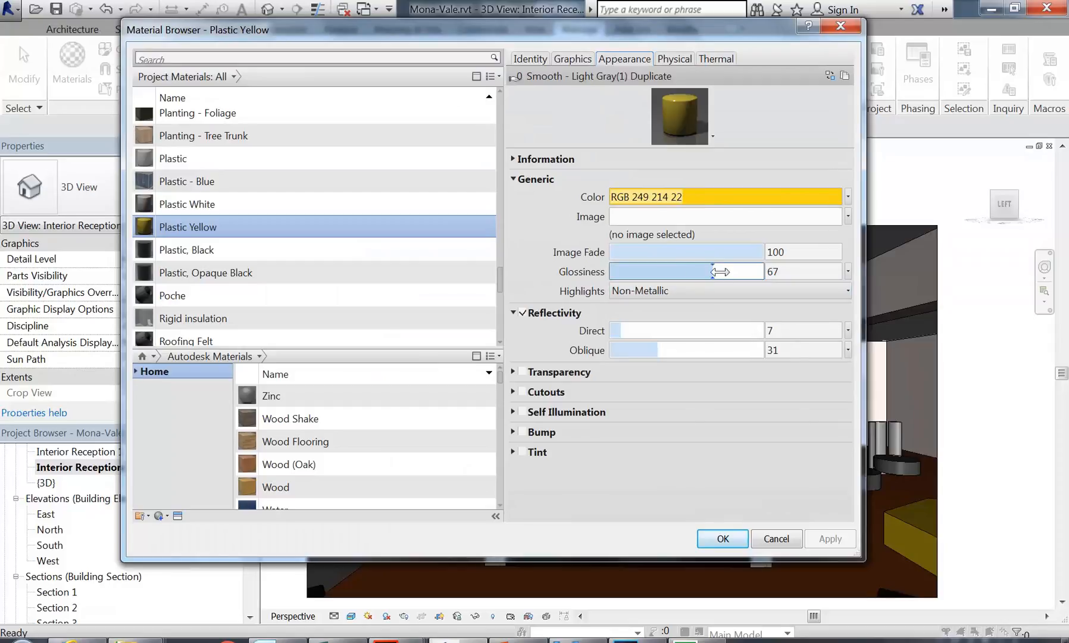
{"action": "left_click_drag", "start_coordinate": [756, 148], "coordinate": [780, 369]}
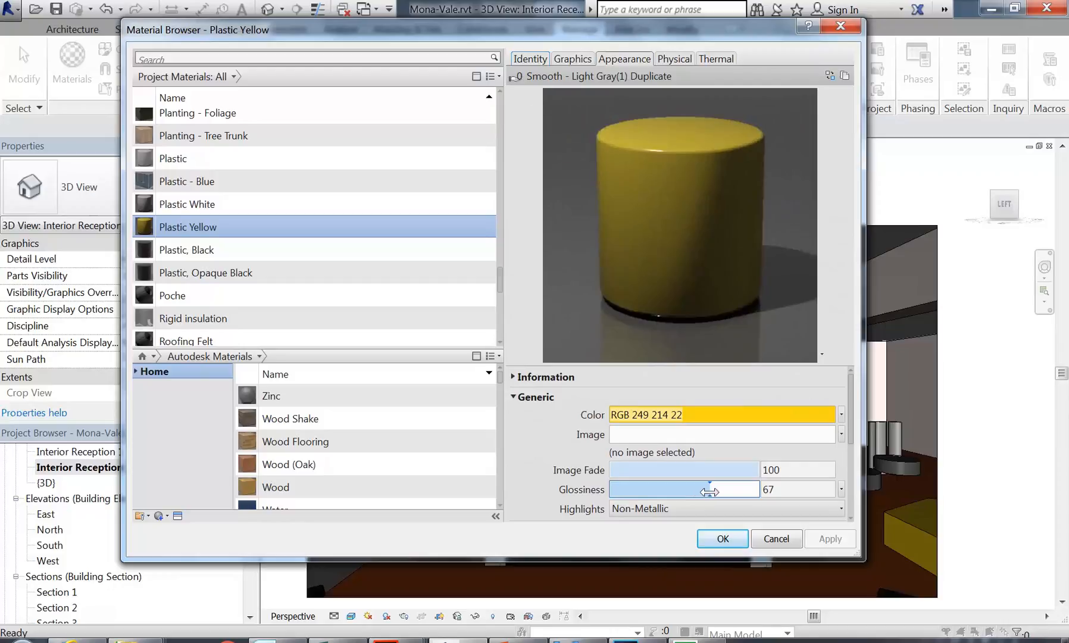
Step: Try Plastic Yellow glossiness values between 18 and 100, leaving it at 41
{"action": "left_click_drag", "start_coordinate": [709, 491], "coordinate": [636, 492]}
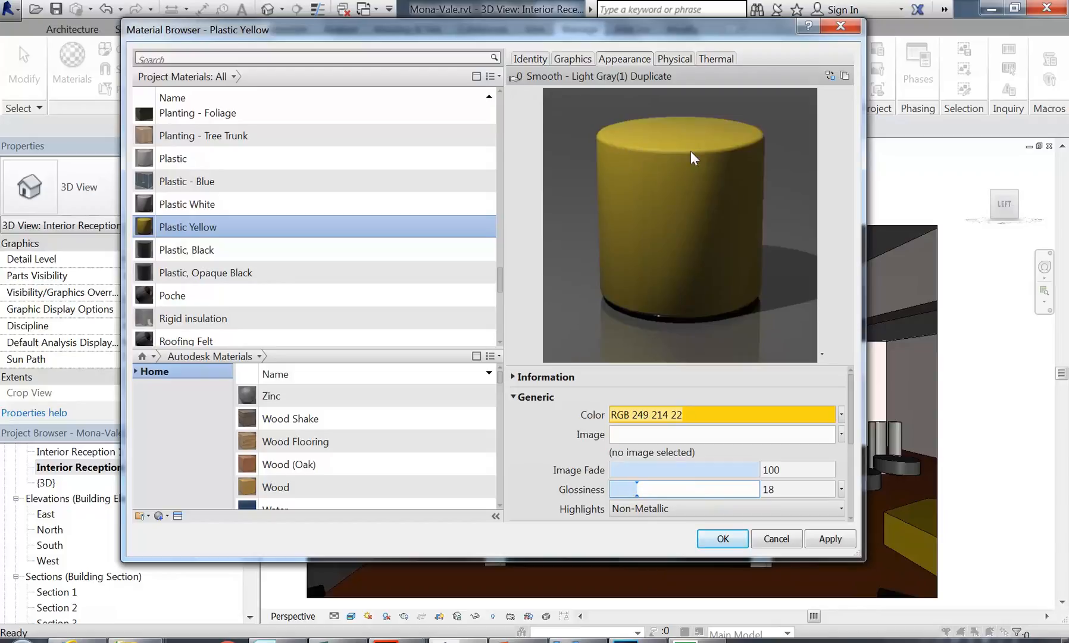
{"action": "left_click_drag", "start_coordinate": [636, 489], "coordinate": [749, 486]}
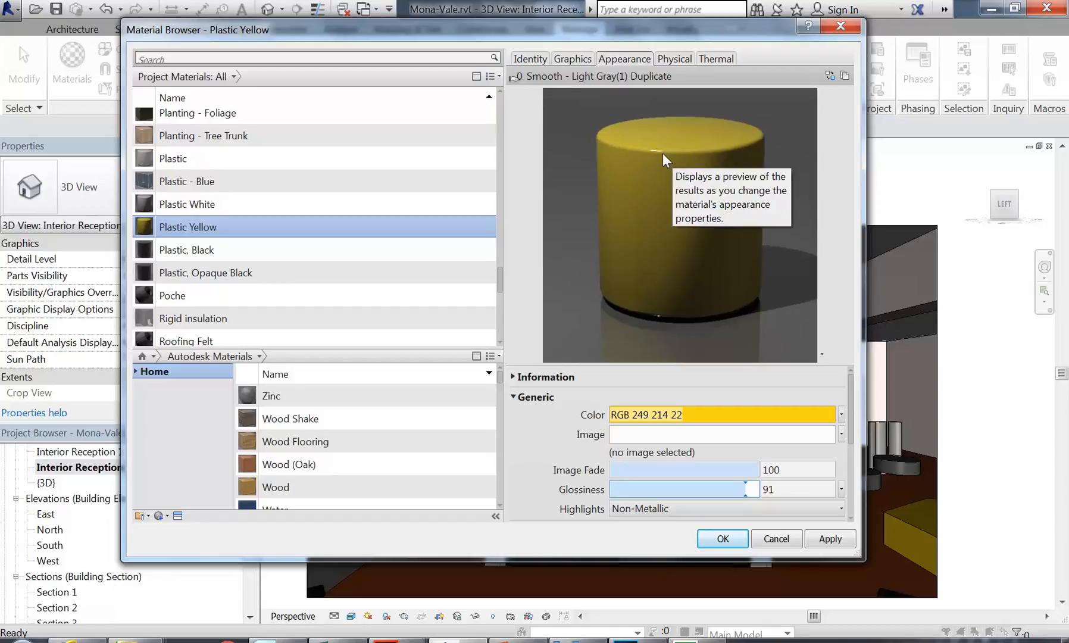
{"action": "left_click_drag", "start_coordinate": [745, 488], "coordinate": [760, 488]}
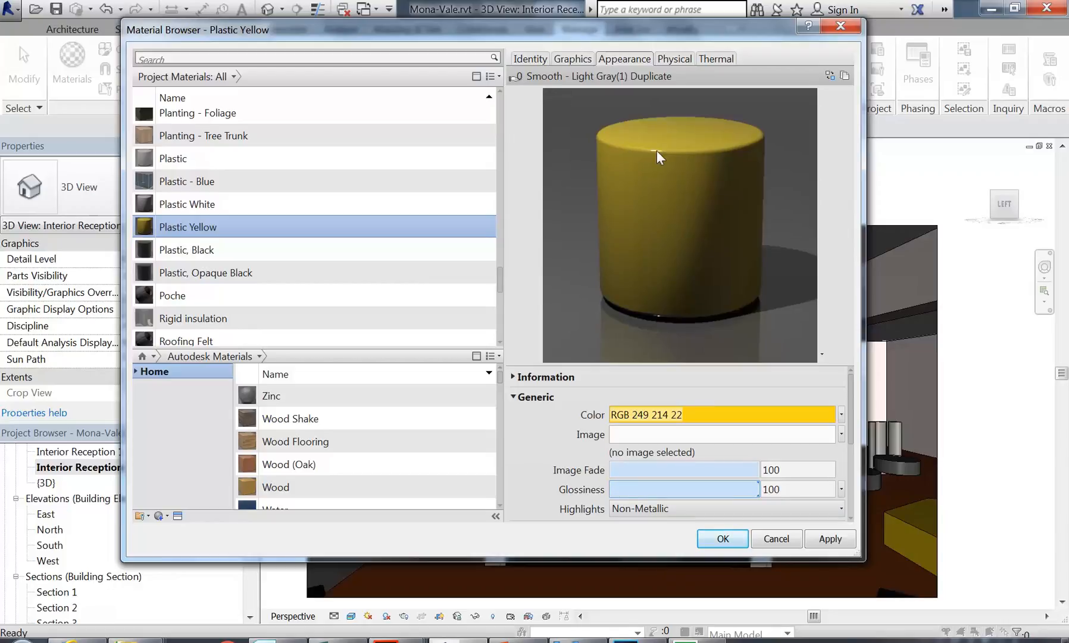
{"action": "left_click_drag", "start_coordinate": [756, 487], "coordinate": [671, 487]}
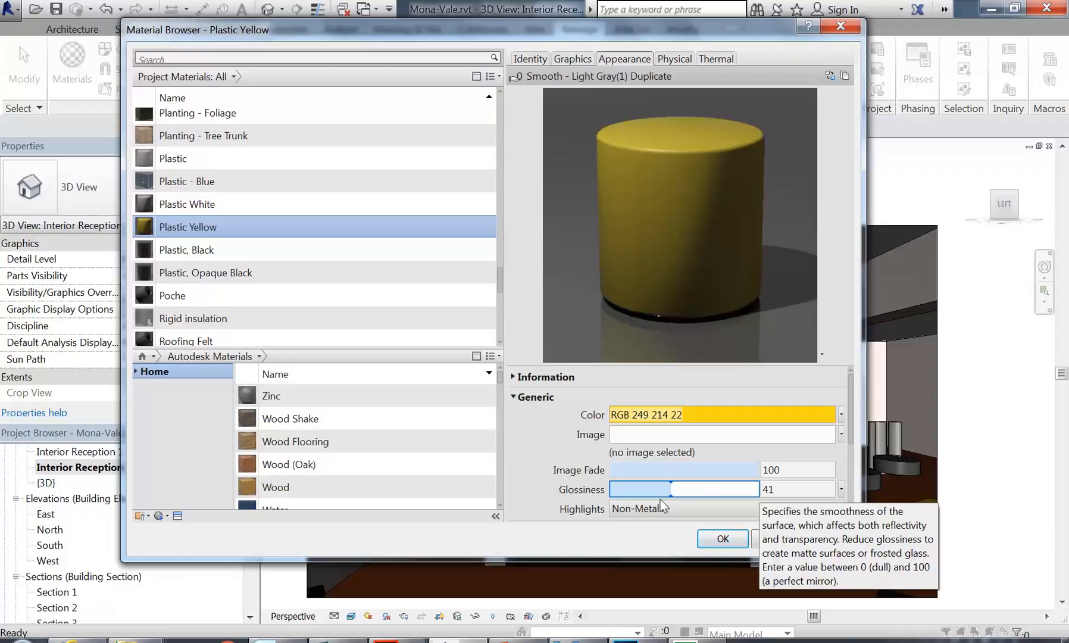
Step: Reduce Plastic Yellow's glossiness from 41 to 12, keeping reflectivity at Direct 7 and Oblique 31
{"action": "left_click_drag", "start_coordinate": [674, 485], "coordinate": [628, 488]}
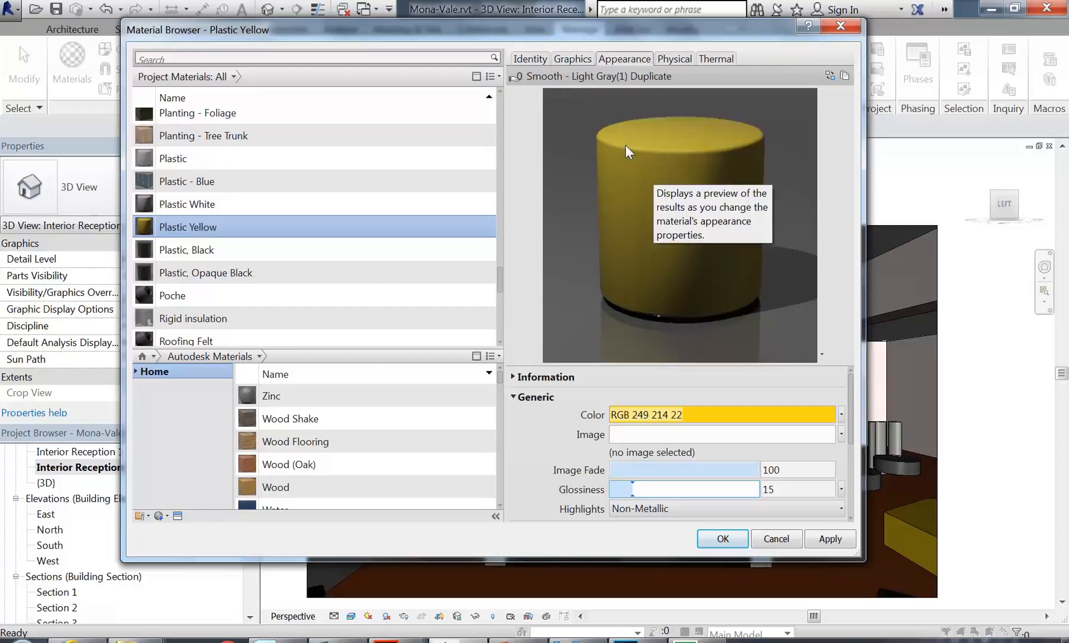
{"action": "left_click_drag", "start_coordinate": [632, 489], "coordinate": [628, 488]}
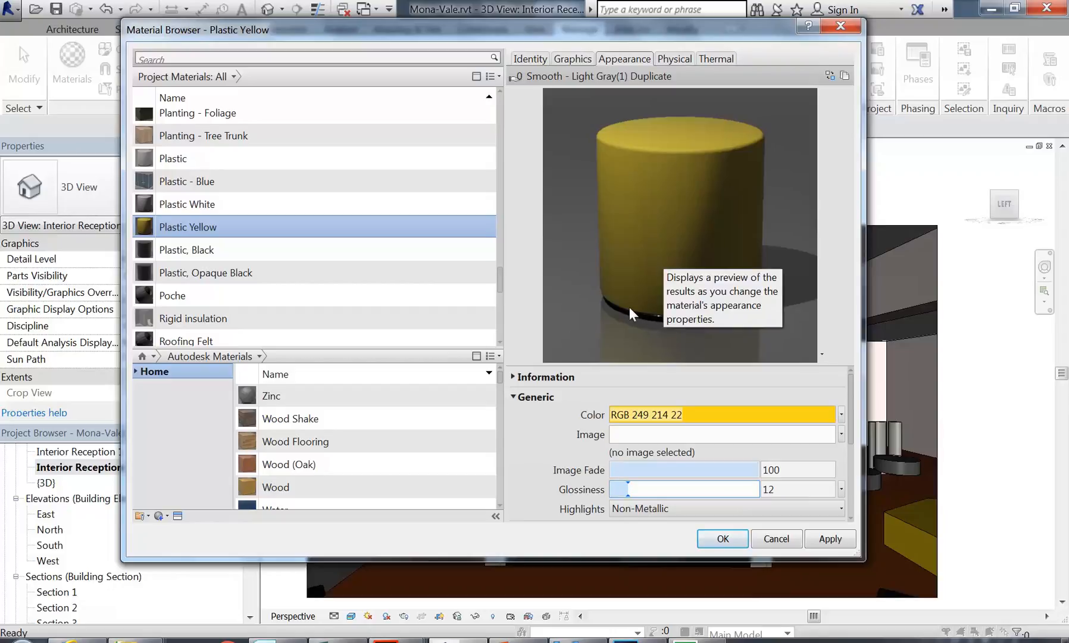
{"action": "left_click_drag", "start_coordinate": [851, 415], "coordinate": [846, 461]}
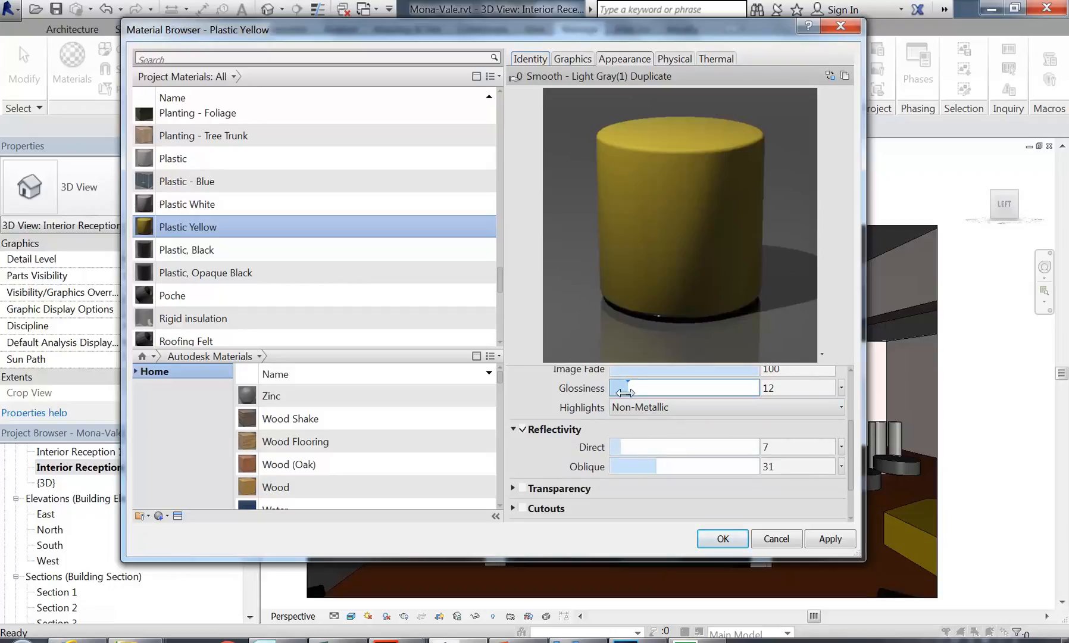
Step: Confirm Plastic Yellow and render the view with NVIDIA mental ray at Low quality
{"action": "left_click", "coordinate": [702, 537]}
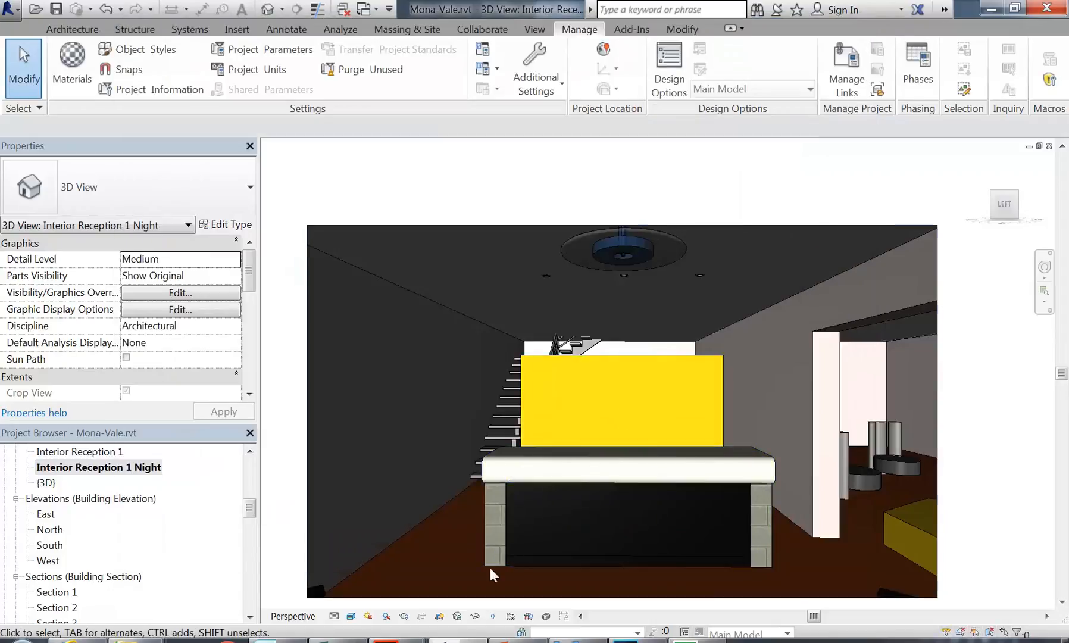
{"action": "left_click", "coordinate": [403, 616]}
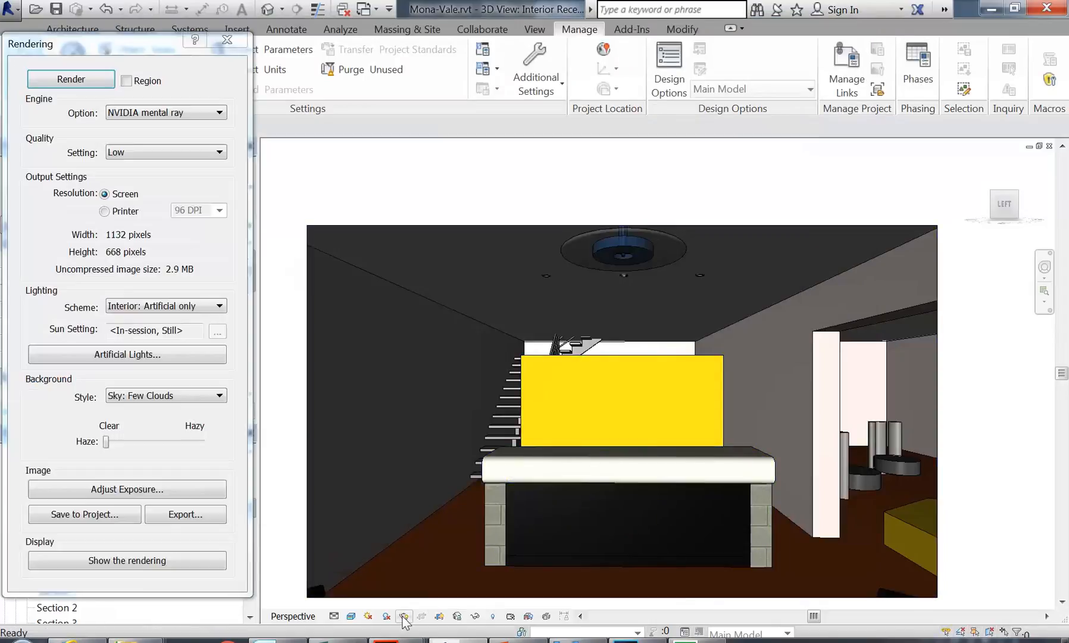
{"action": "left_click", "coordinate": [78, 84]}
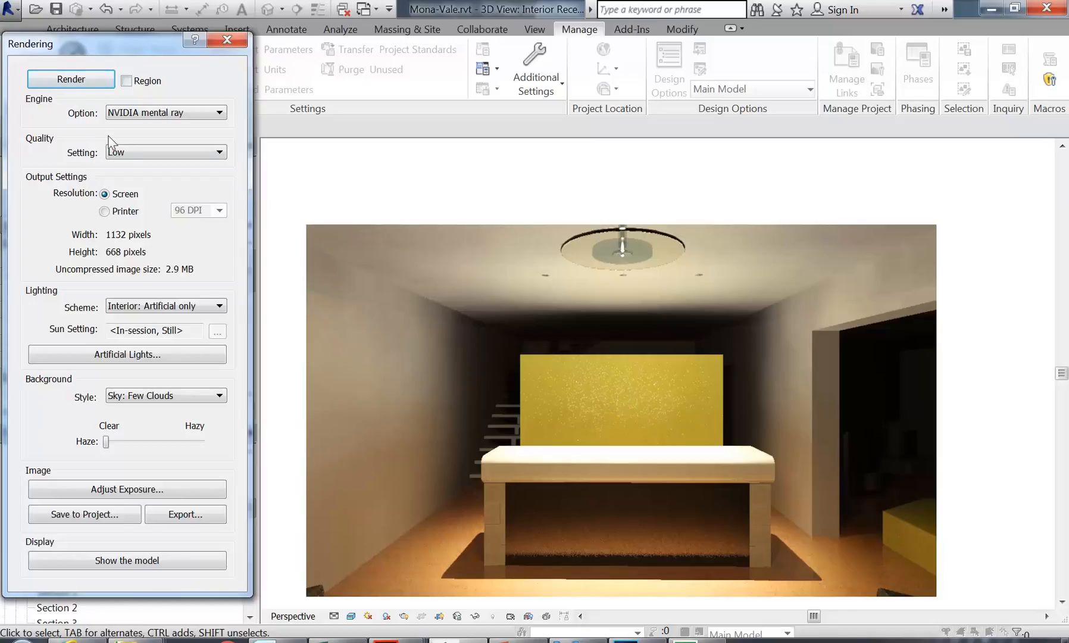
{"action": "left_click", "coordinate": [143, 152]}
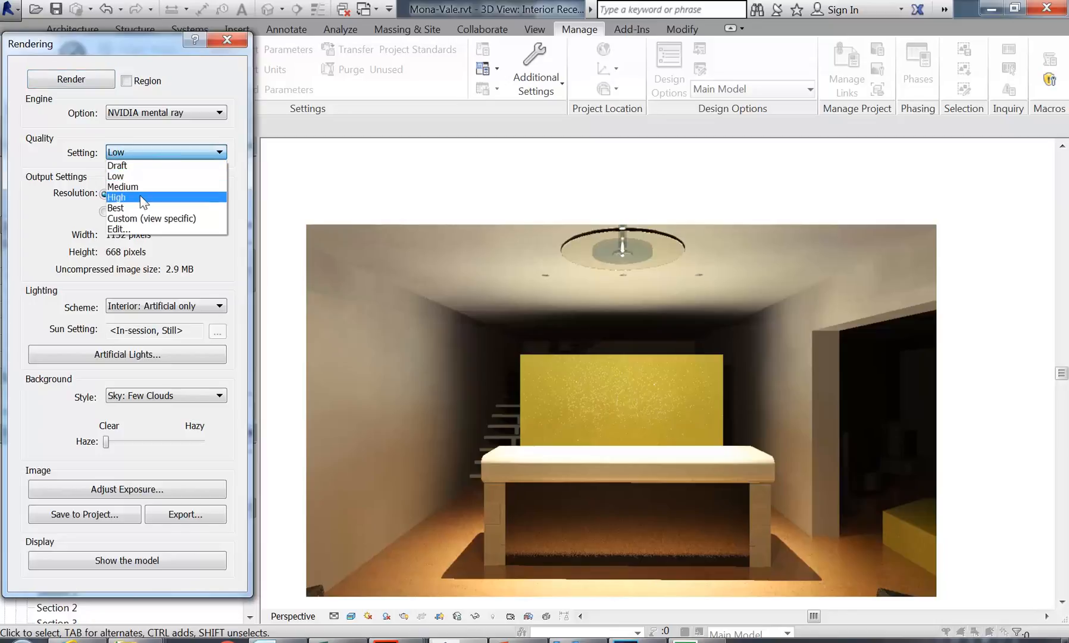
{"action": "left_click", "coordinate": [155, 148]}
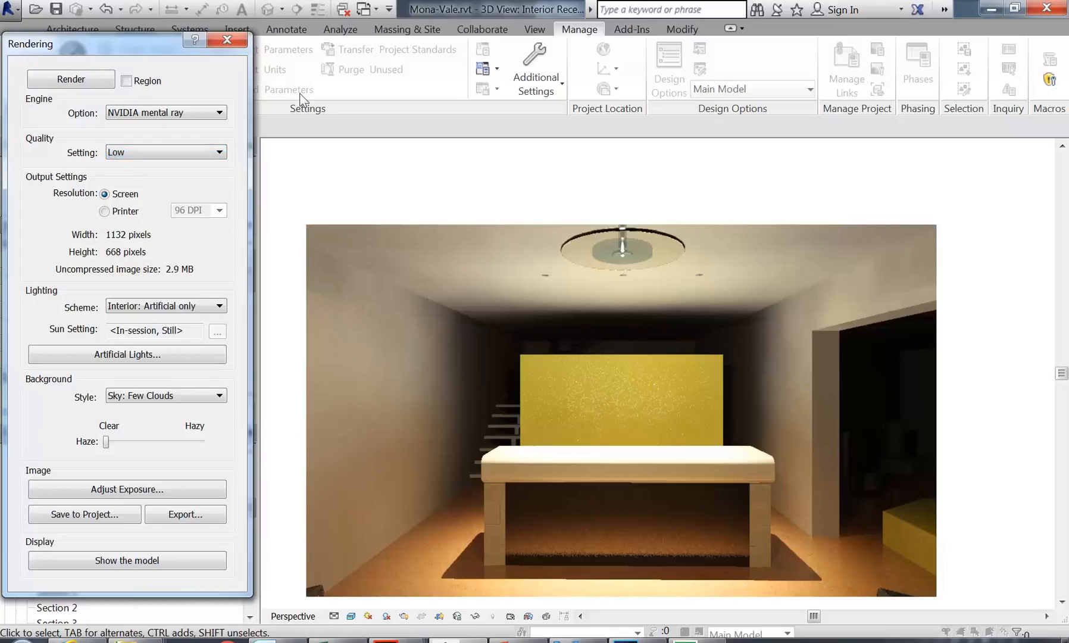
Step: Close the rendering and zoom in on the floor beside the desk's left column
{"action": "left_click", "coordinate": [227, 41]}
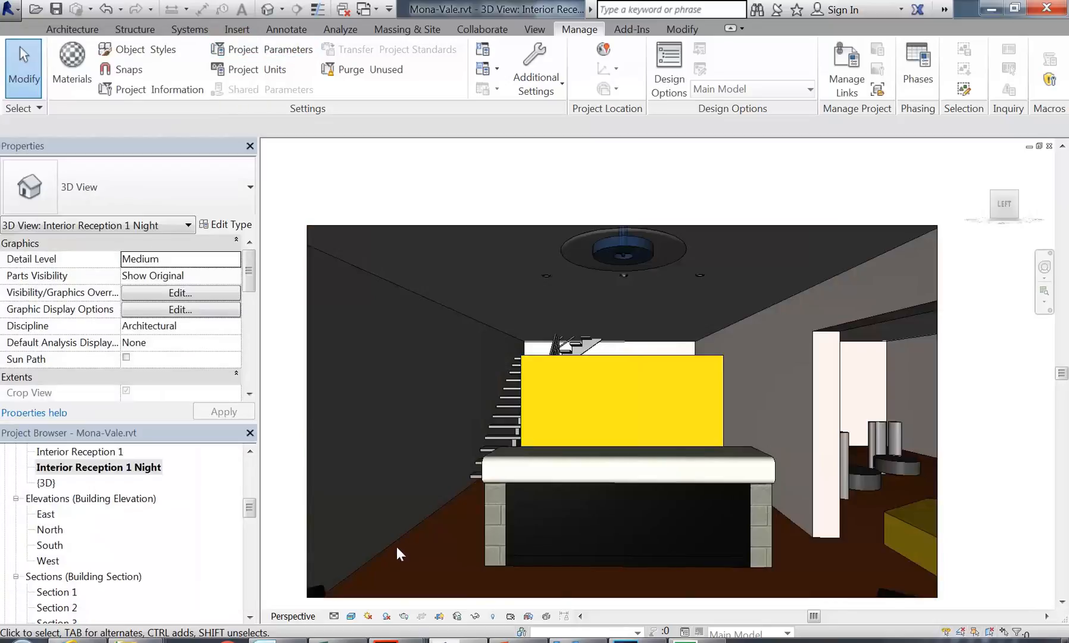
{"action": "scroll", "coordinate": [464, 450], "scroll_direction": "up", "scroll_amount": 6}
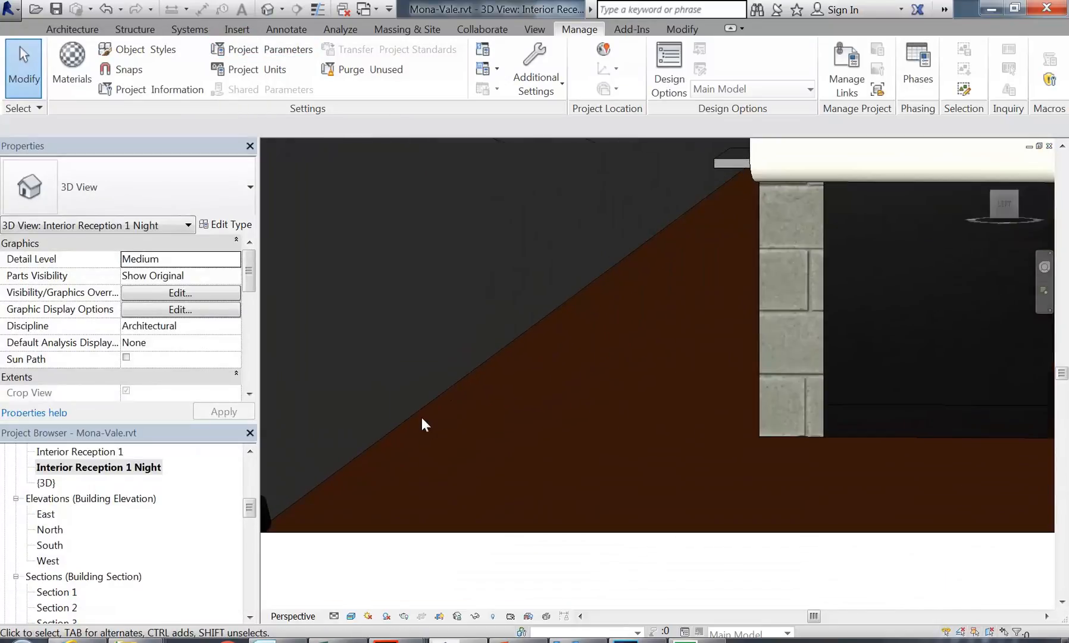
{"action": "scroll", "coordinate": [422, 417], "scroll_direction": "up", "scroll_amount": 4}
{"action": "scroll", "coordinate": [512, 402], "scroll_direction": "down", "scroll_amount": 4}
{"action": "mouse_move", "coordinate": [505, 404]}
{"action": "middle_mouse_down"}
{"action": "mouse_move", "coordinate": [473, 391]}
{"action": "mouse_move", "coordinate": [494, 382]}
{"action": "mouse_move", "coordinate": [430, 390]}
{"action": "mouse_move", "coordinate": [506, 420]}
{"action": "middle_mouse_up"}
{"action": "scroll", "coordinate": [542, 437], "scroll_direction": "down", "scroll_amount": 4}
{"action": "scroll", "coordinate": [648, 418], "scroll_direction": "down", "scroll_amount": 1}
{"action": "middle_click_drag", "start_coordinate": [654, 419], "coordinate": [557, 453]}
{"action": "scroll", "coordinate": [444, 487], "scroll_direction": "up", "scroll_amount": 4}
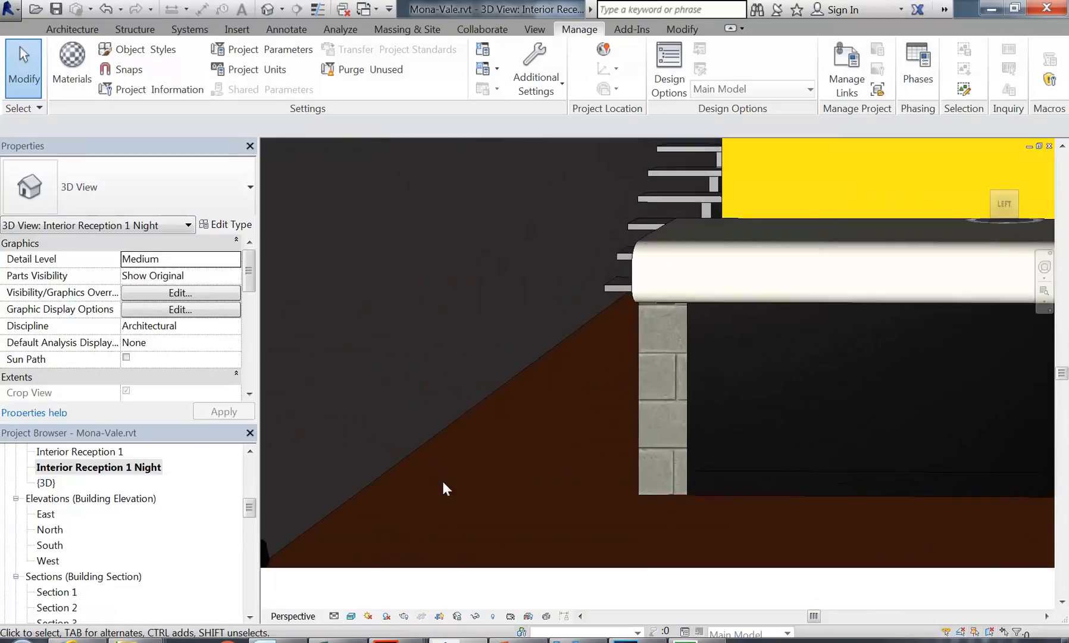
{"action": "middle_click_drag", "start_coordinate": [460, 461], "coordinate": [499, 451]}
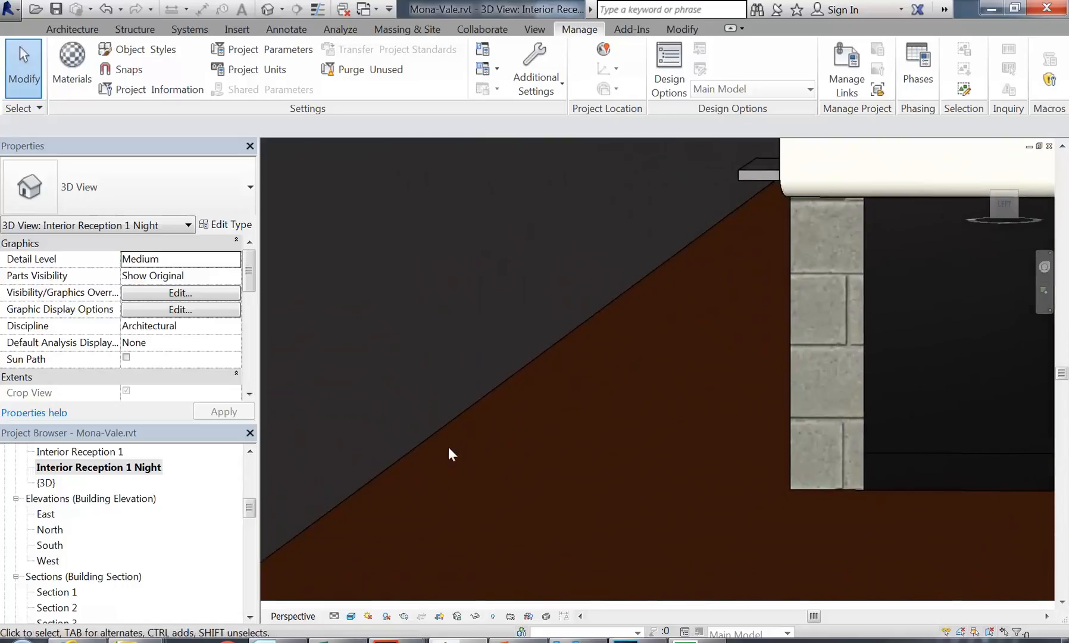
Step: Enable manual photographic exposure at value 13 in Graphic Display Options
{"action": "left_click", "coordinate": [351, 616]}
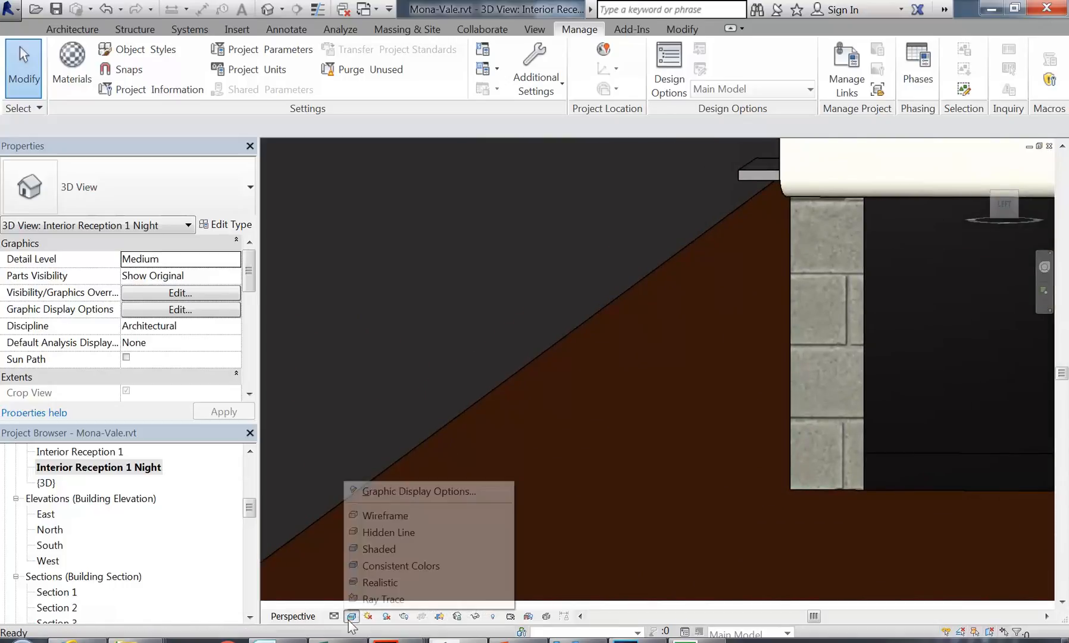
{"action": "left_click", "coordinate": [389, 490]}
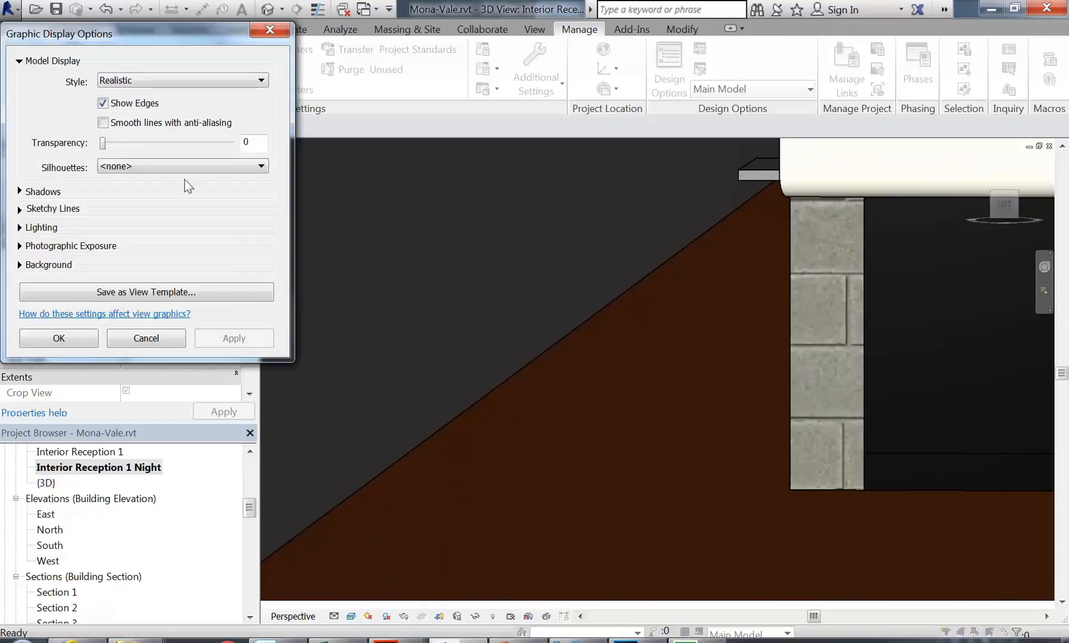
{"action": "left_click", "coordinate": [19, 245]}
{"action": "left_click", "coordinate": [103, 262]}
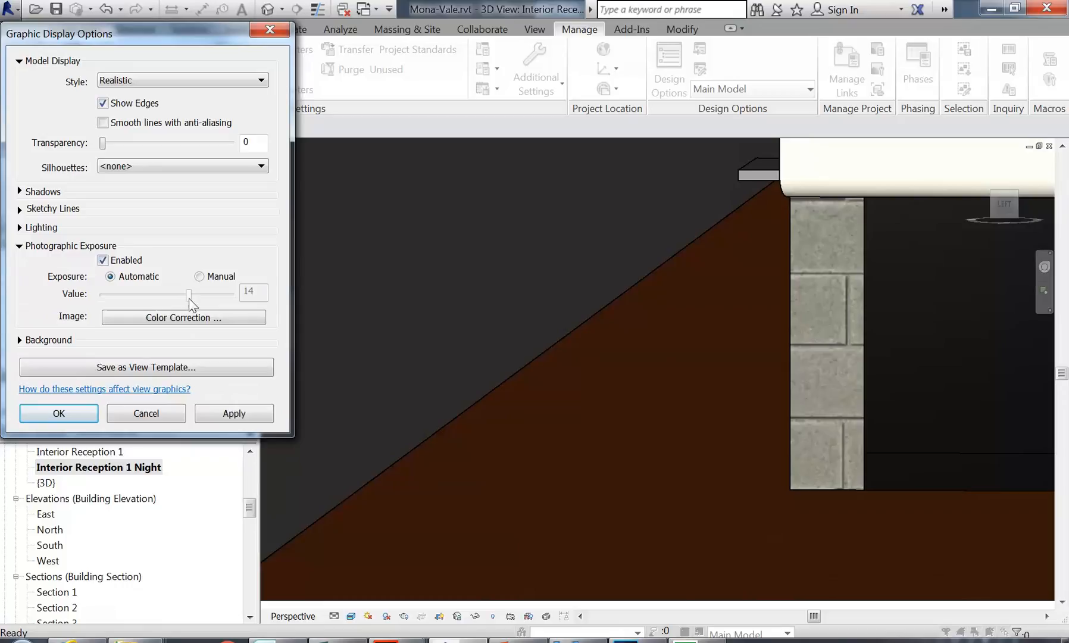
{"action": "left_click", "coordinate": [198, 276]}
{"action": "left_click_drag", "start_coordinate": [189, 294], "coordinate": [182, 295]}
{"action": "left_click", "coordinate": [233, 415]}
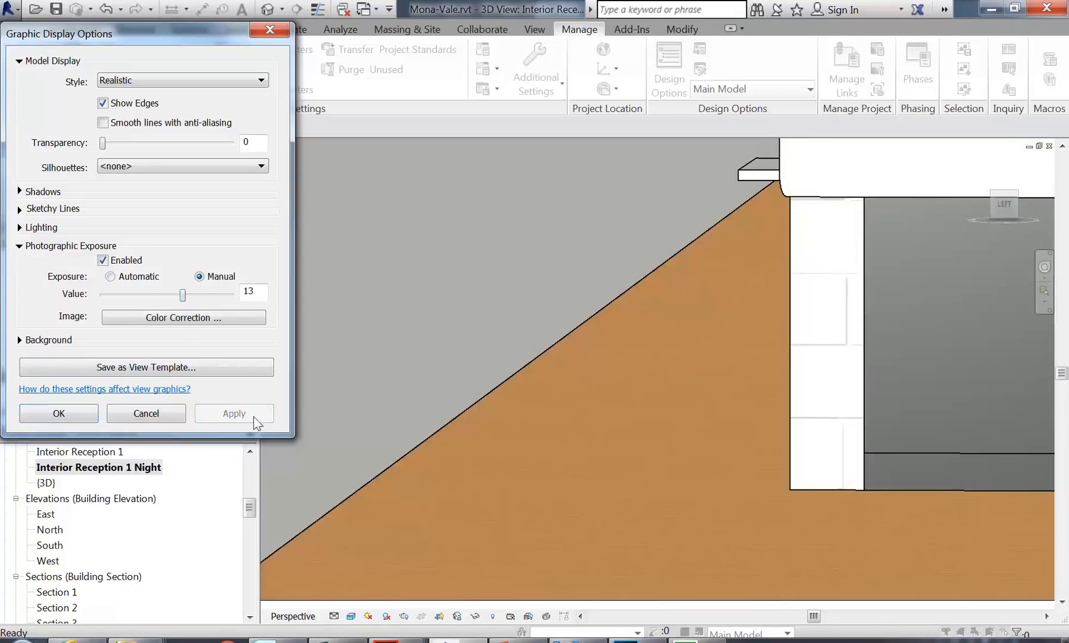
{"action": "left_click", "coordinate": [68, 415]}
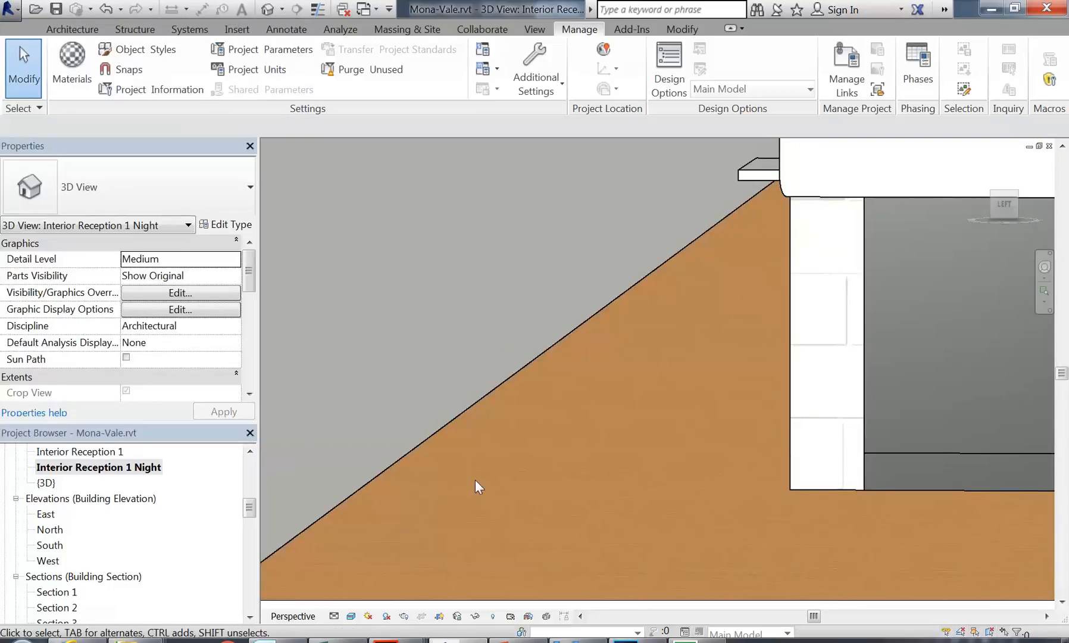
Step: Frame the reception desk and its matte yellow back panel in the shaded view
{"action": "middle_click_drag", "start_coordinate": [475, 479], "coordinate": [469, 448]}
{"action": "scroll", "coordinate": [439, 412], "scroll_direction": "up", "scroll_amount": 2}
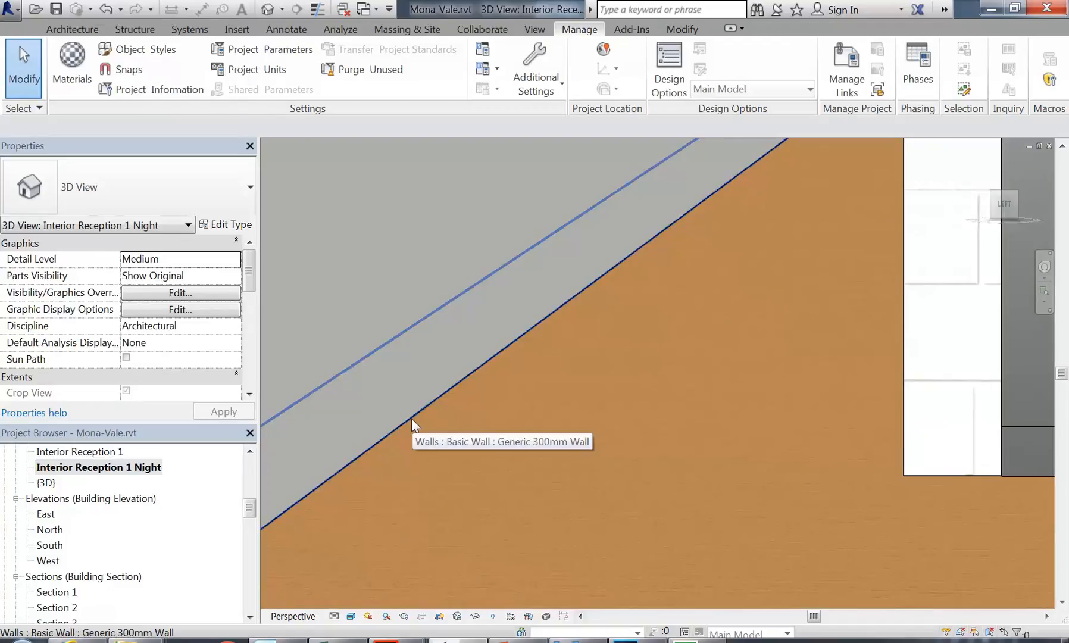
{"action": "scroll", "coordinate": [561, 386], "scroll_direction": "down", "scroll_amount": 5}
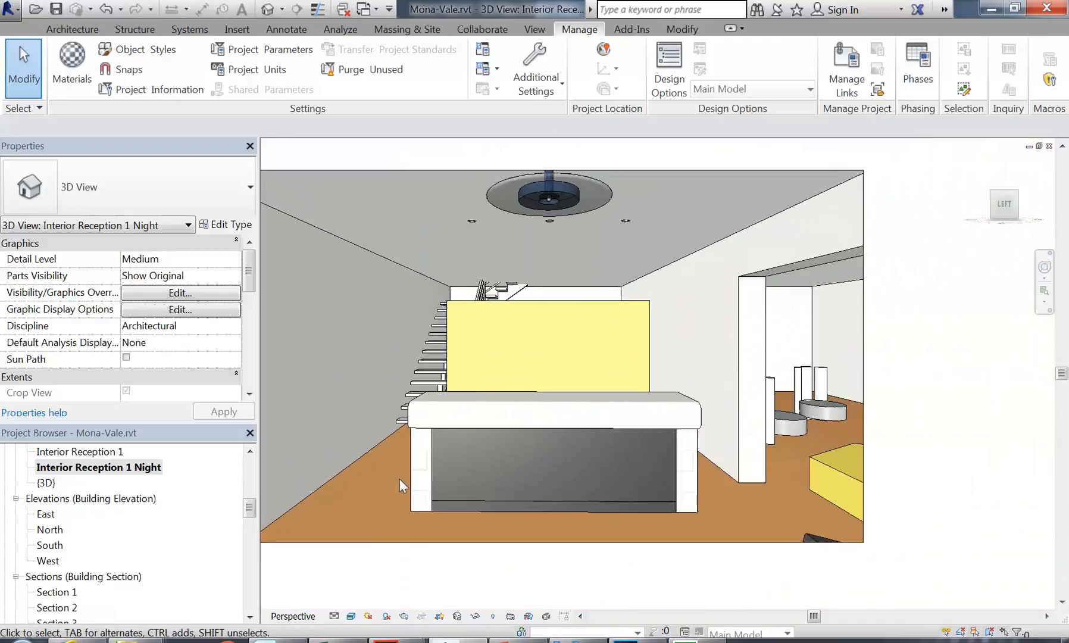
{"action": "scroll", "coordinate": [399, 478], "scroll_direction": "down", "scroll_amount": 1}
{"action": "middle_click_drag", "start_coordinate": [399, 479], "coordinate": [437, 484]}
{"action": "scroll", "coordinate": [438, 485], "scroll_direction": "up", "scroll_amount": 1}
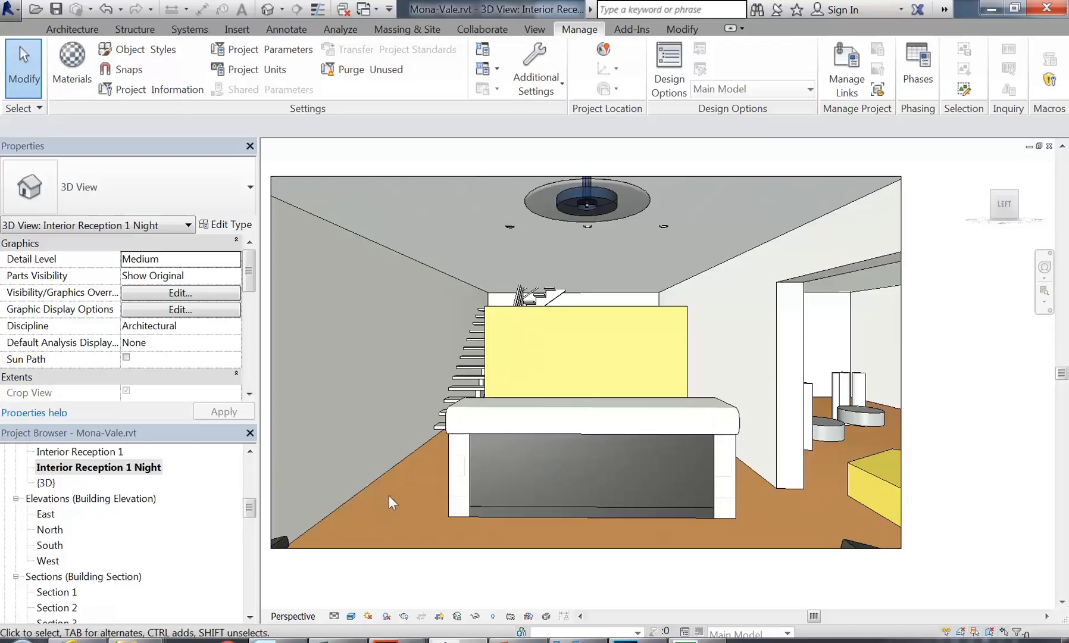
{"action": "left_click", "coordinate": [345, 483]}
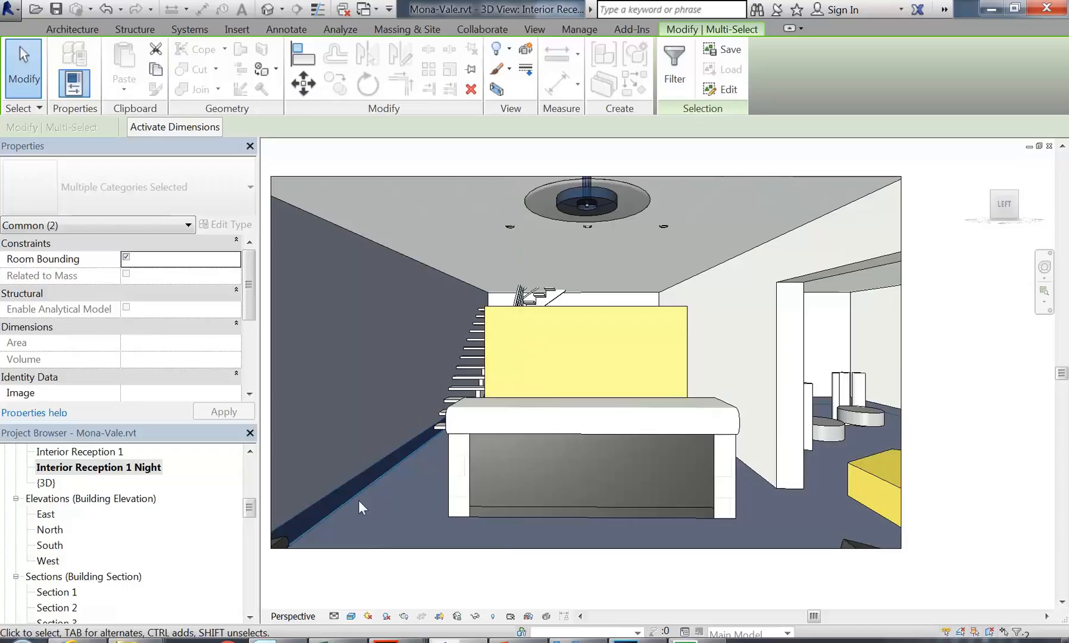
{"action": "left_click", "coordinate": [393, 492]}
{"action": "left_click", "coordinate": [319, 444]}
{"action": "left_click", "coordinate": [394, 495]}
{"action": "left_click", "coordinate": [347, 466]}
{"action": "left_click_drag", "start_coordinate": [393, 493], "coordinate": [313, 443]}
{"action": "left_click_drag", "start_coordinate": [413, 493], "coordinate": [338, 468]}
{"action": "left_click", "coordinate": [367, 485], "text": "shift"}
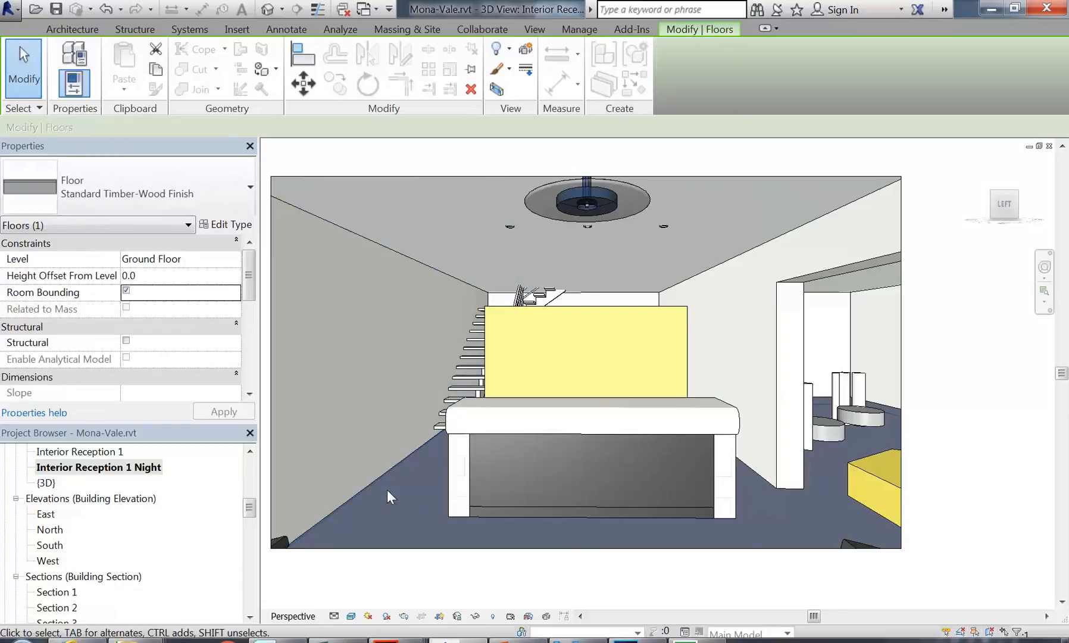
{"action": "middle_click_drag", "start_coordinate": [386, 489], "coordinate": [408, 520]}
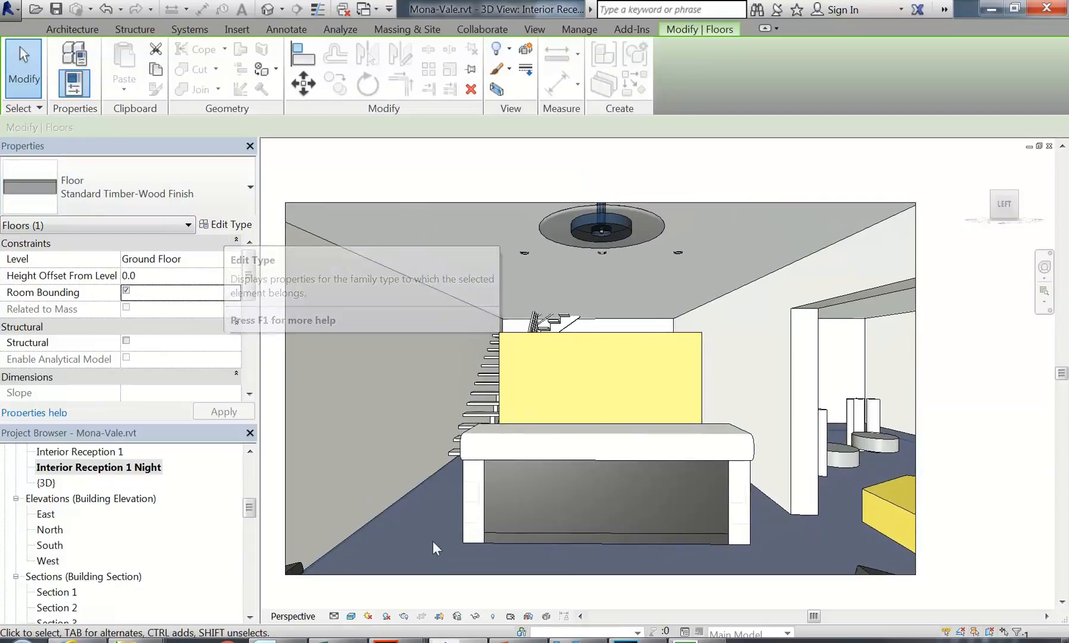
{"action": "left_click_drag", "start_coordinate": [423, 520], "coordinate": [323, 462]}
{"action": "left_click_drag", "start_coordinate": [435, 512], "coordinate": [335, 465]}
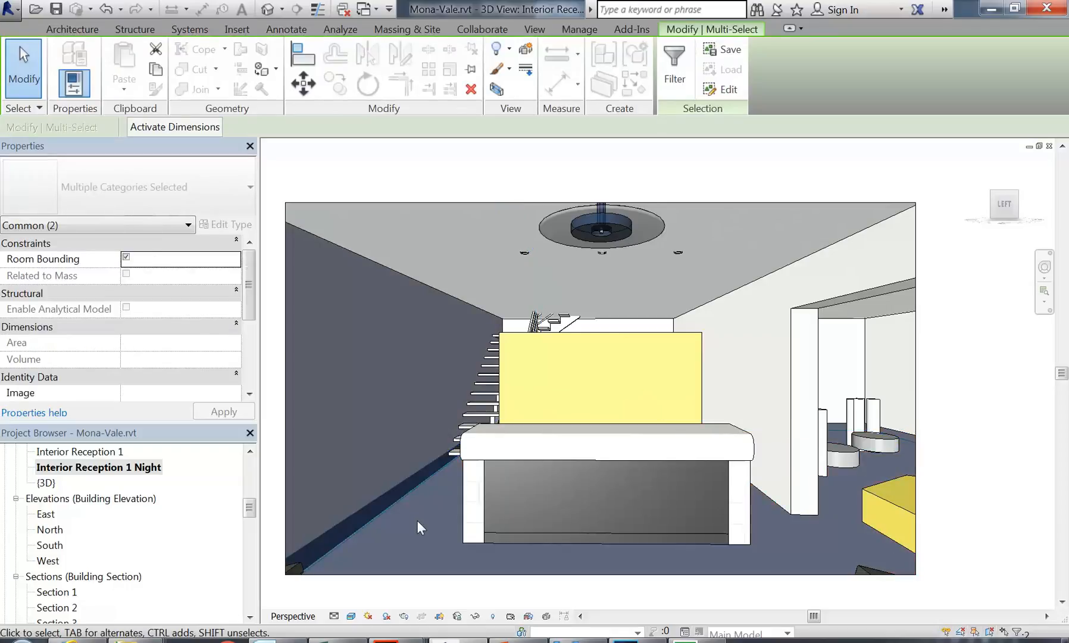
{"action": "middle_click_drag", "start_coordinate": [418, 528], "coordinate": [440, 534]}
{"action": "key", "text": "Escape"}
{"action": "scroll", "coordinate": [419, 526], "scroll_direction": "up", "scroll_amount": 1}
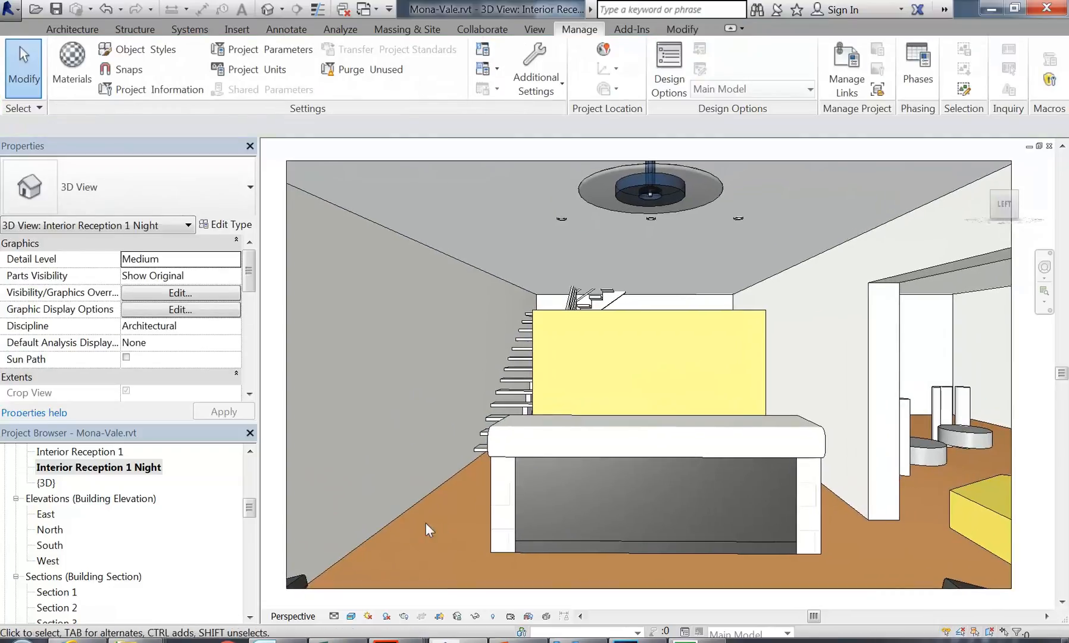
{"action": "left_click_drag", "start_coordinate": [430, 525], "coordinate": [337, 456]}
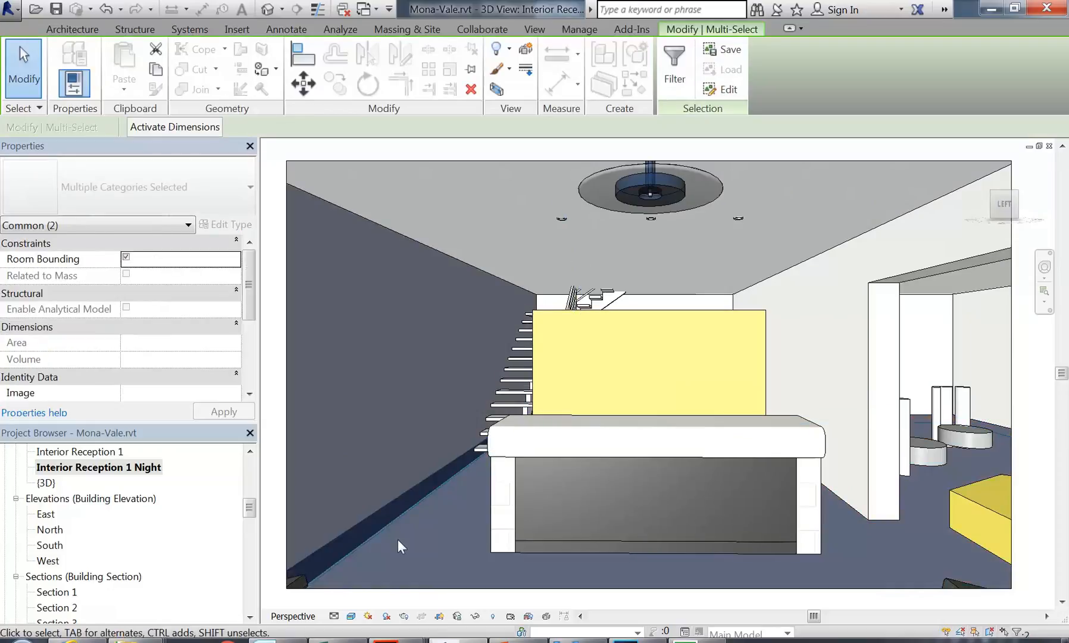
{"action": "key", "text": "Escape"}
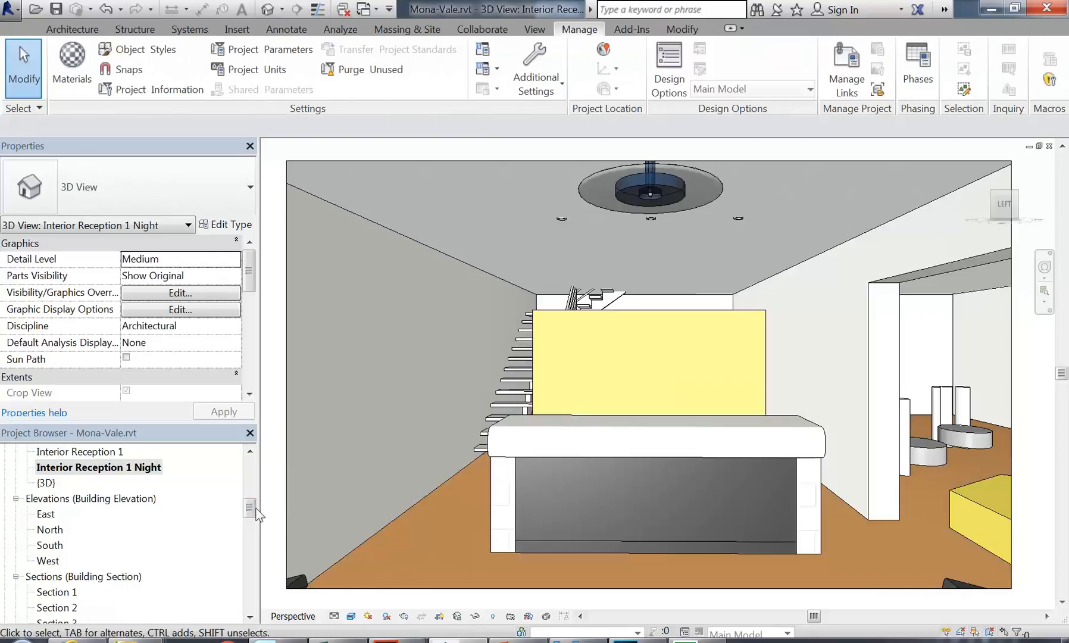
{"action": "scroll", "coordinate": [253, 511], "scroll_direction": "down", "scroll_amount": 3}
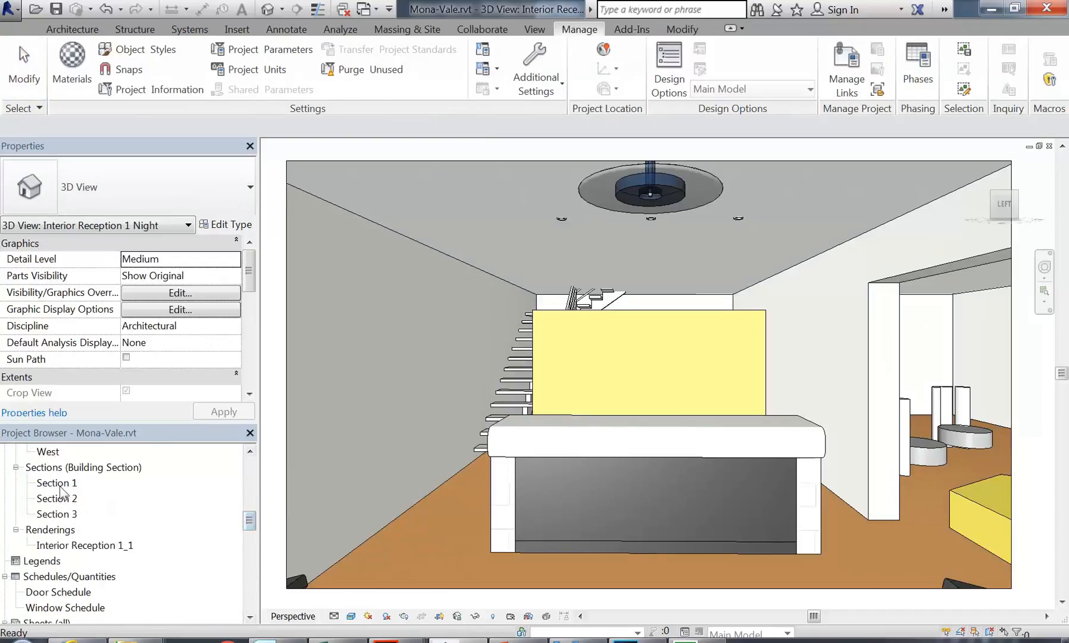
{"action": "double_click", "coordinate": [60, 483]}
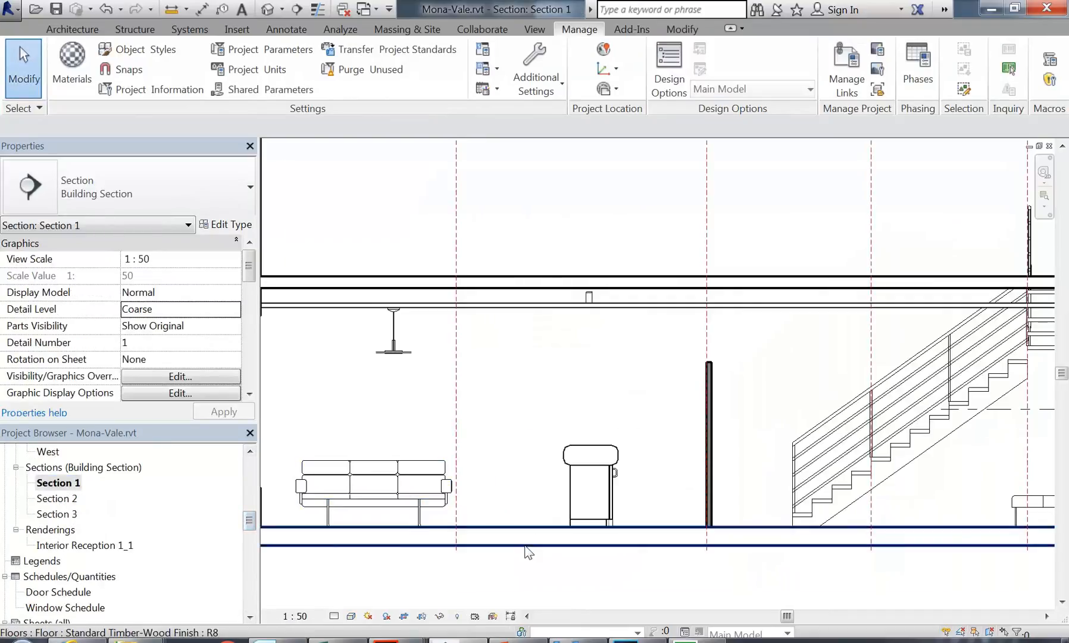
{"action": "left_click", "coordinate": [525, 545]}
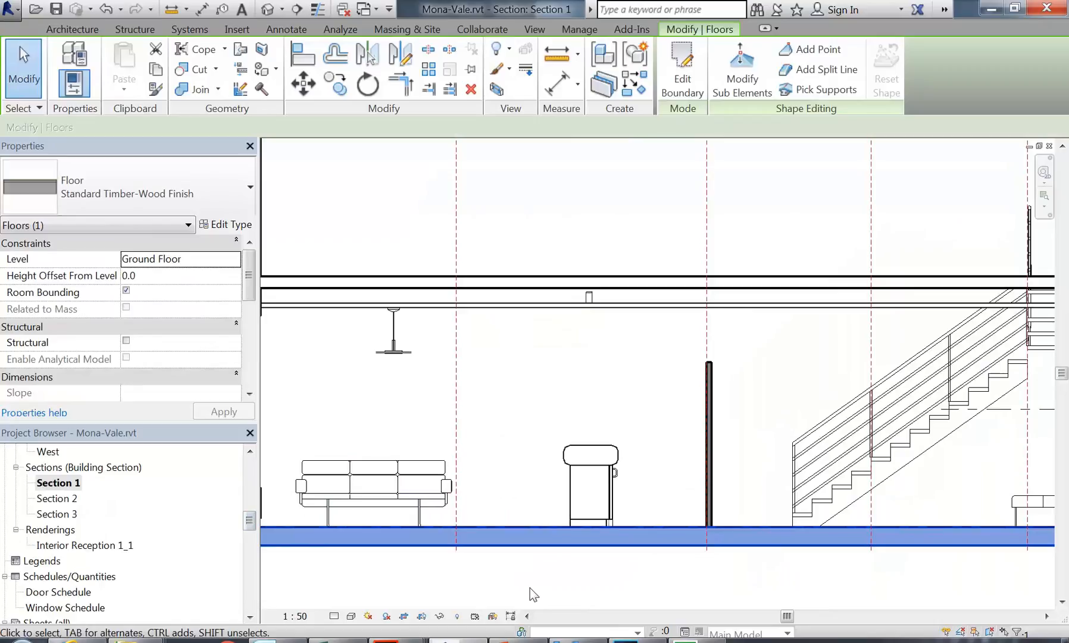
{"action": "left_click_drag", "start_coordinate": [246, 522], "coordinate": [246, 500]}
{"action": "double_click", "coordinate": [99, 546]}
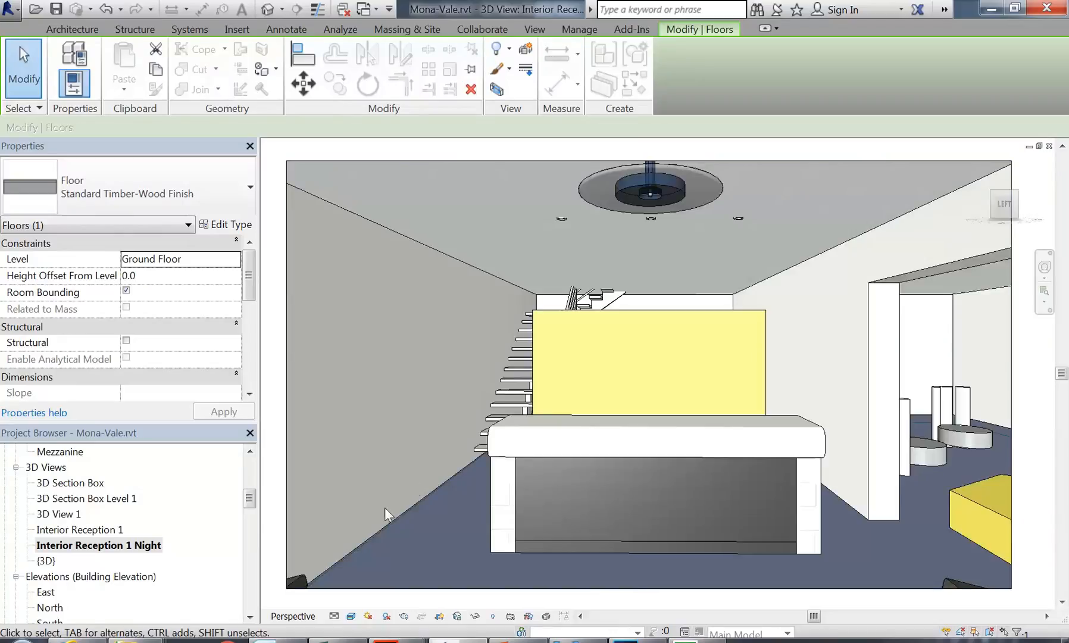
{"action": "left_click_drag", "start_coordinate": [250, 499], "coordinate": [251, 519]}
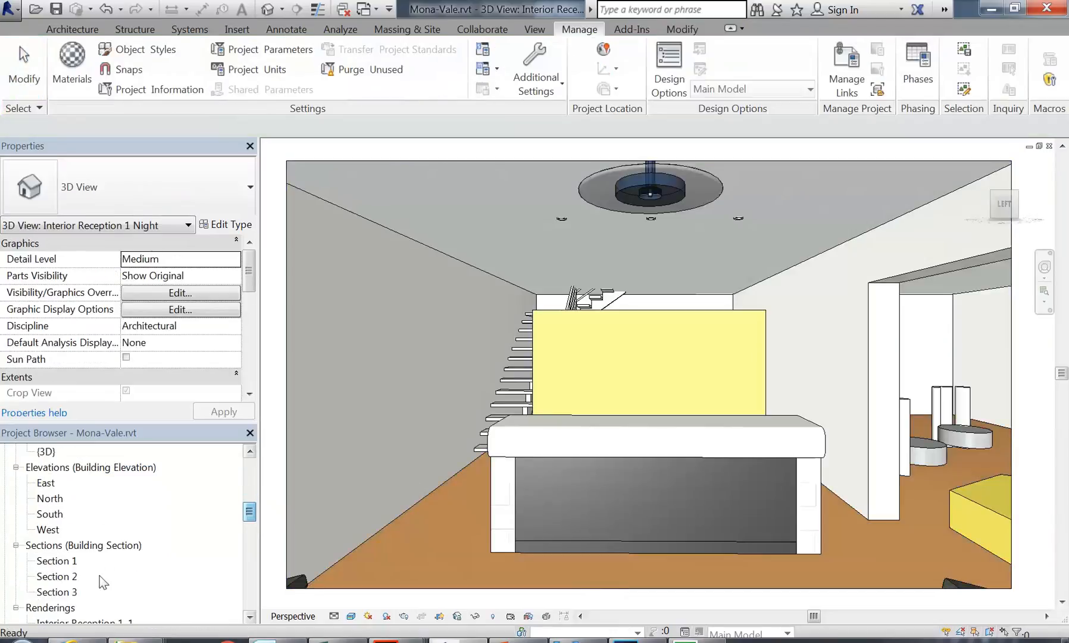
{"action": "double_click", "coordinate": [58, 592]}
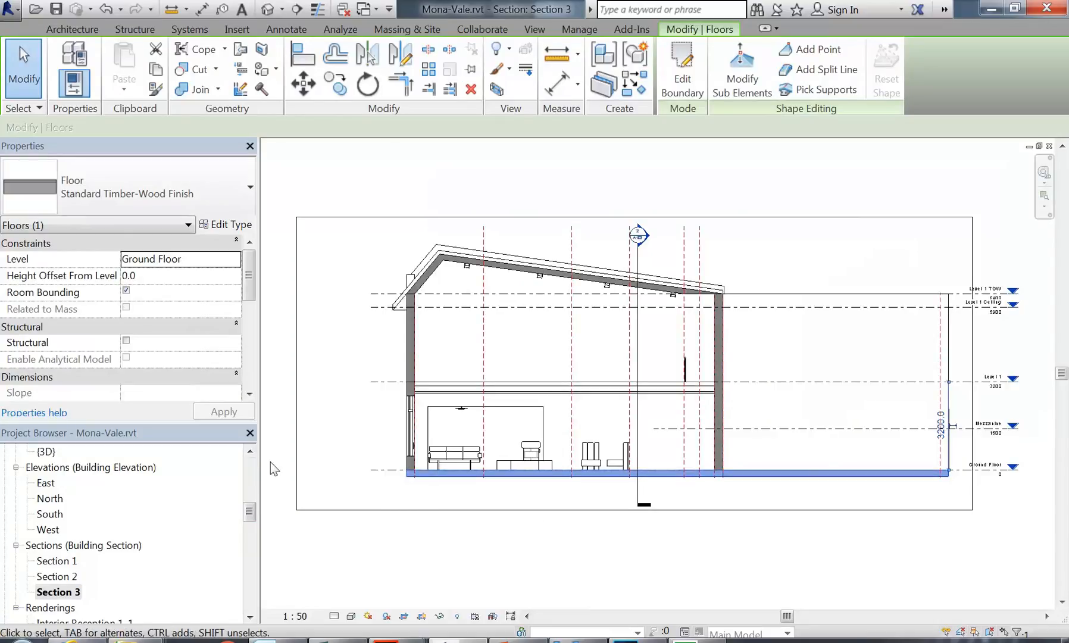
{"action": "left_click", "coordinate": [250, 451]}
{"action": "double_click", "coordinate": [139, 483]}
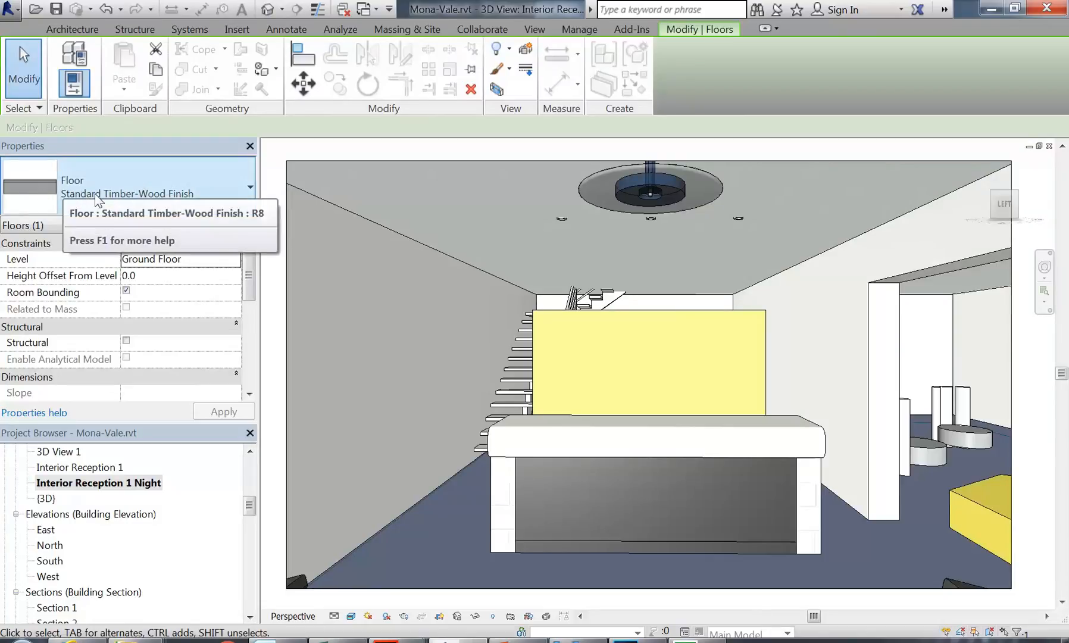
Step: Check the floor type list without changing type, then open the Standard Timber-Wood Finish type properties
{"action": "left_click", "coordinate": [128, 194]}
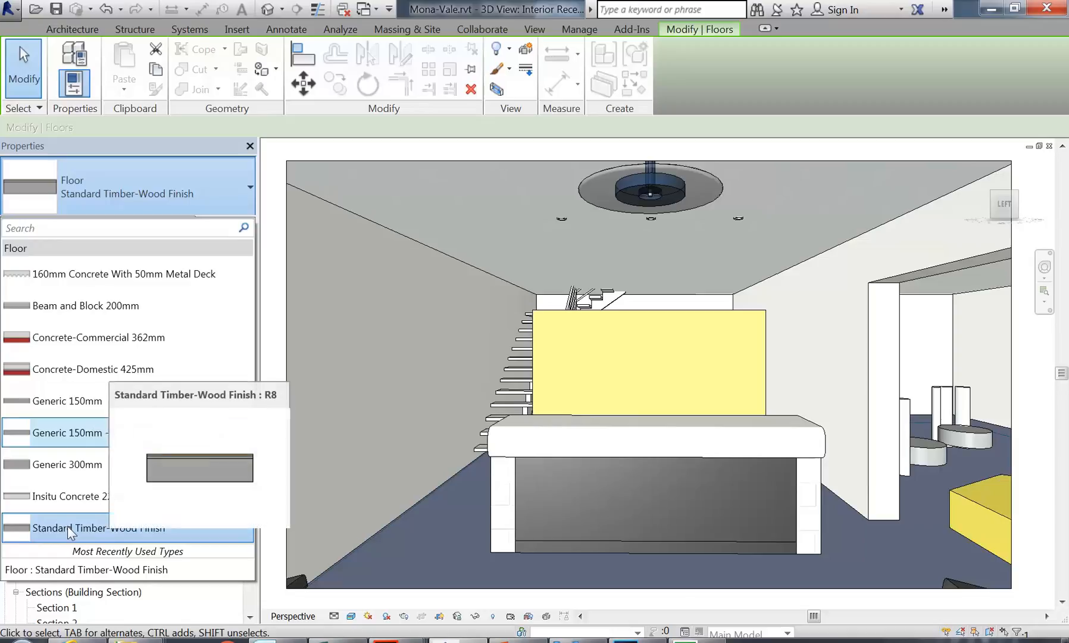
{"action": "left_click", "coordinate": [145, 190]}
{"action": "left_click", "coordinate": [128, 198]}
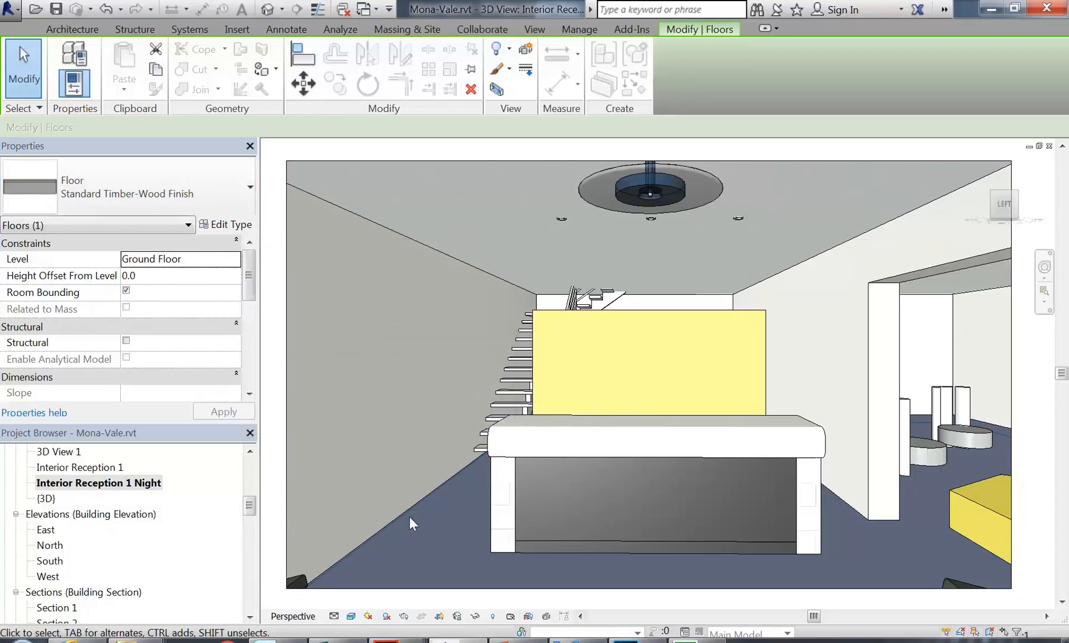
{"action": "left_click", "coordinate": [220, 224]}
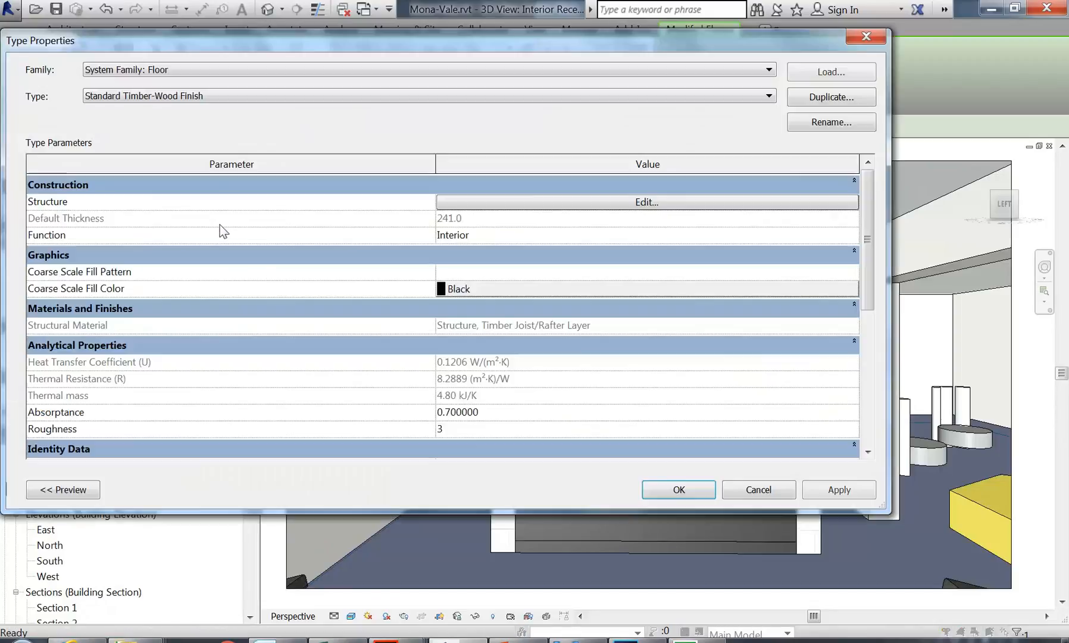
Step: Edit the floor structure and browse the Oak Flooring material of the 19.0 finish layer
{"action": "left_click", "coordinate": [539, 205]}
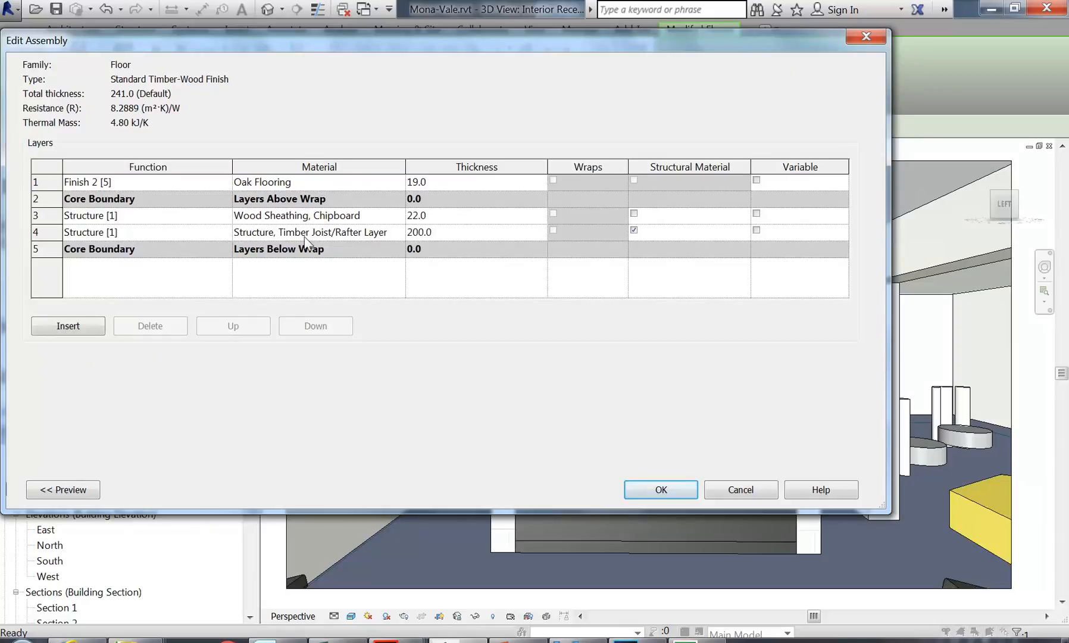
{"action": "left_click", "coordinate": [329, 181]}
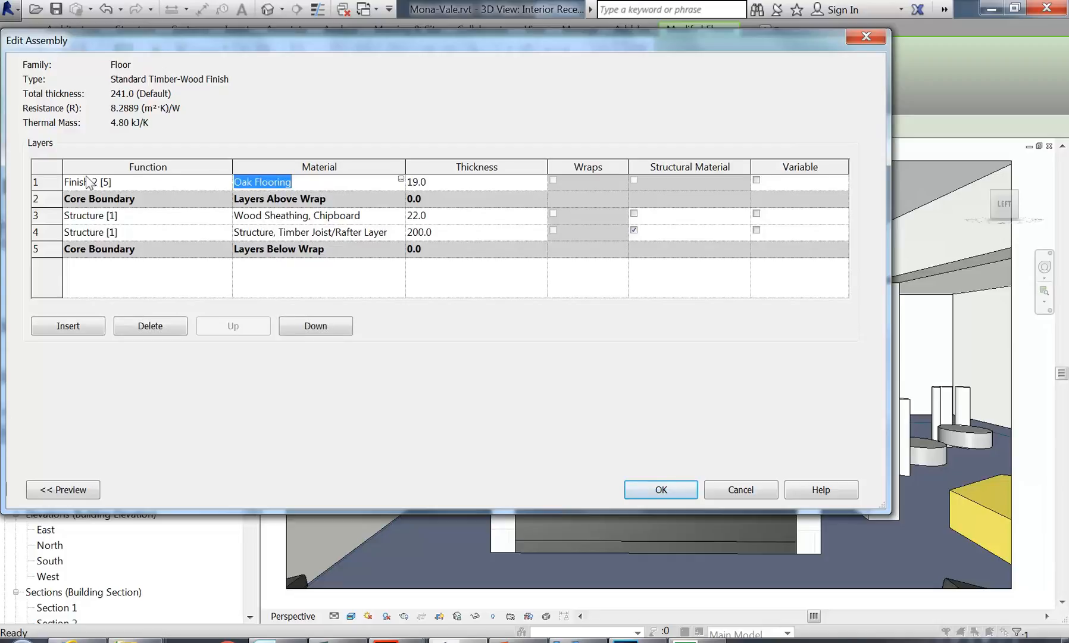
{"action": "left_click", "coordinate": [401, 179]}
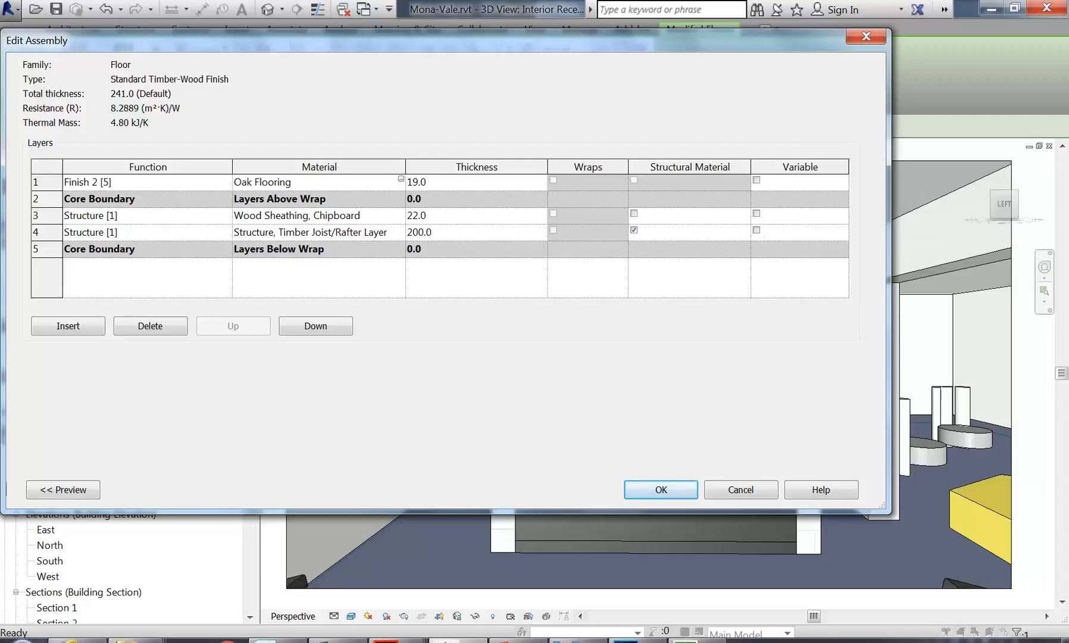
{"action": "left_click", "coordinate": [401, 179]}
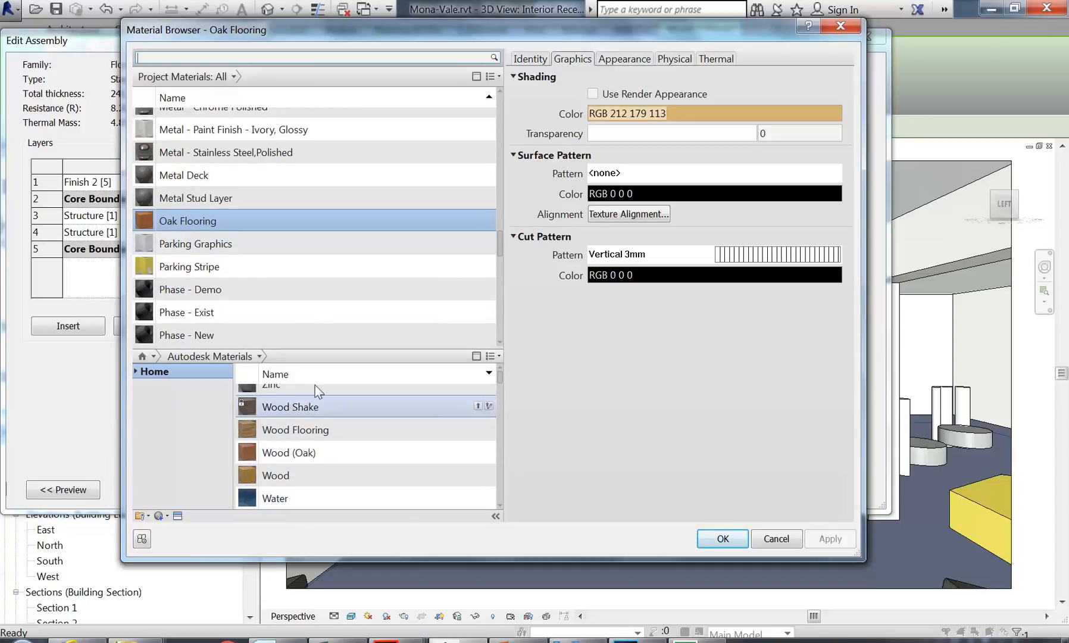
Step: Look at the Oak Flooring material's options, then cancel the Material Browser unchanged
{"action": "right_click", "coordinate": [171, 225]}
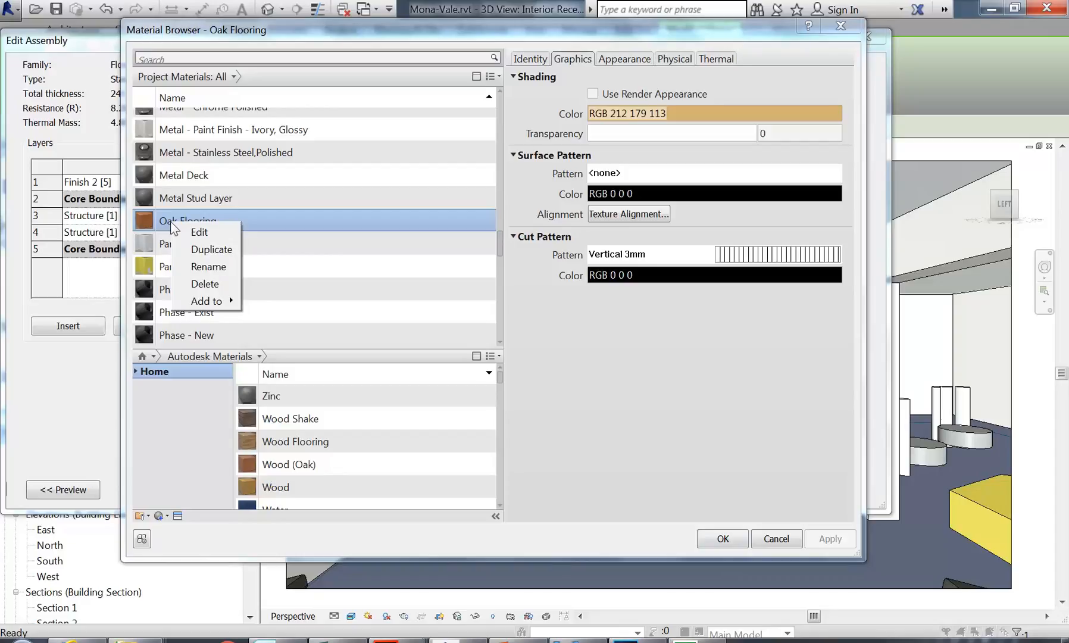
{"action": "left_click", "coordinate": [156, 223]}
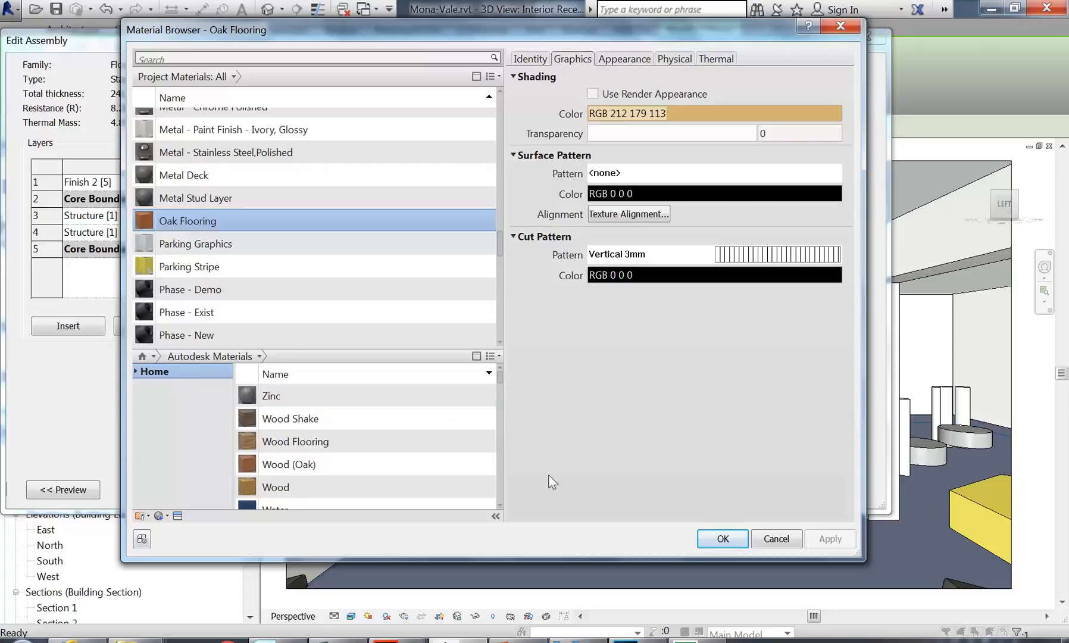
{"action": "left_click", "coordinate": [776, 541]}
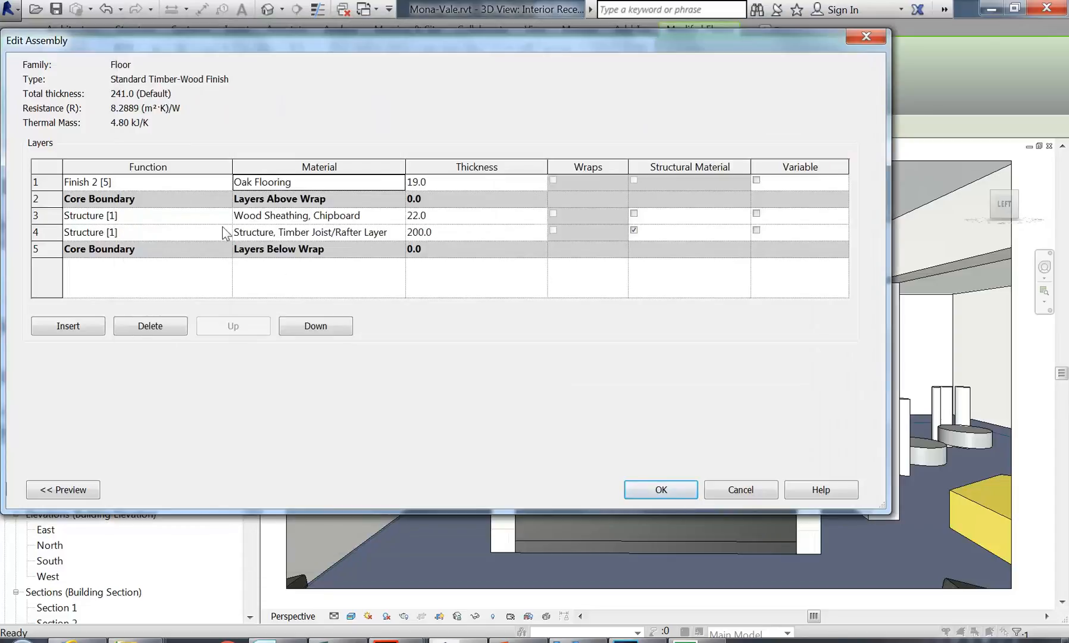
Step: Reopen the floor's layer structure and browse the Finish 2 layer's Oak Flooring material again
{"action": "left_click", "coordinate": [737, 494]}
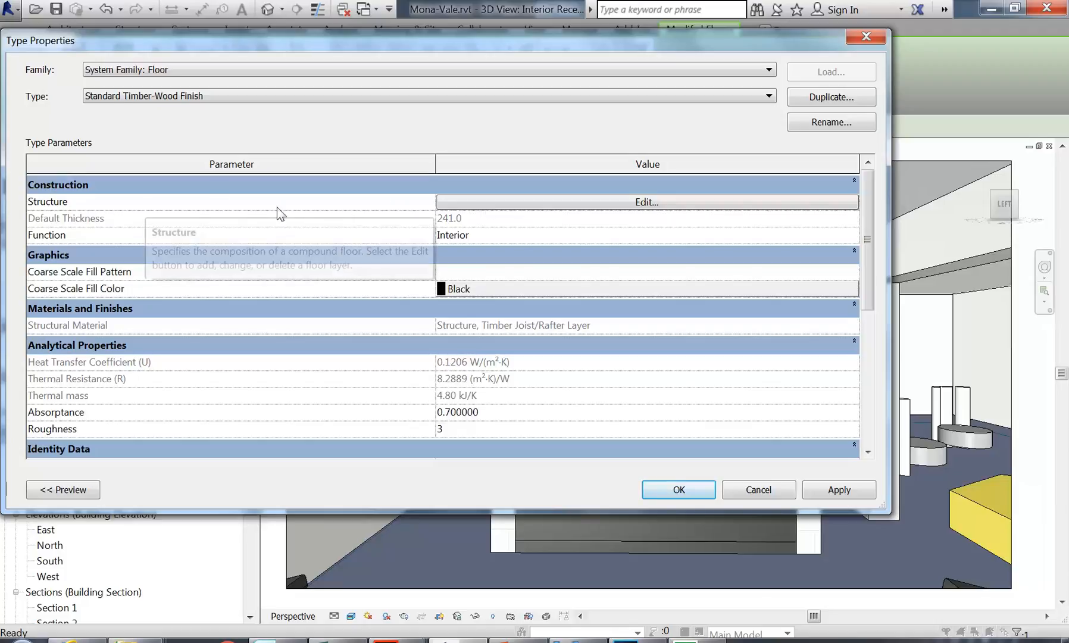
{"action": "left_click", "coordinate": [477, 203]}
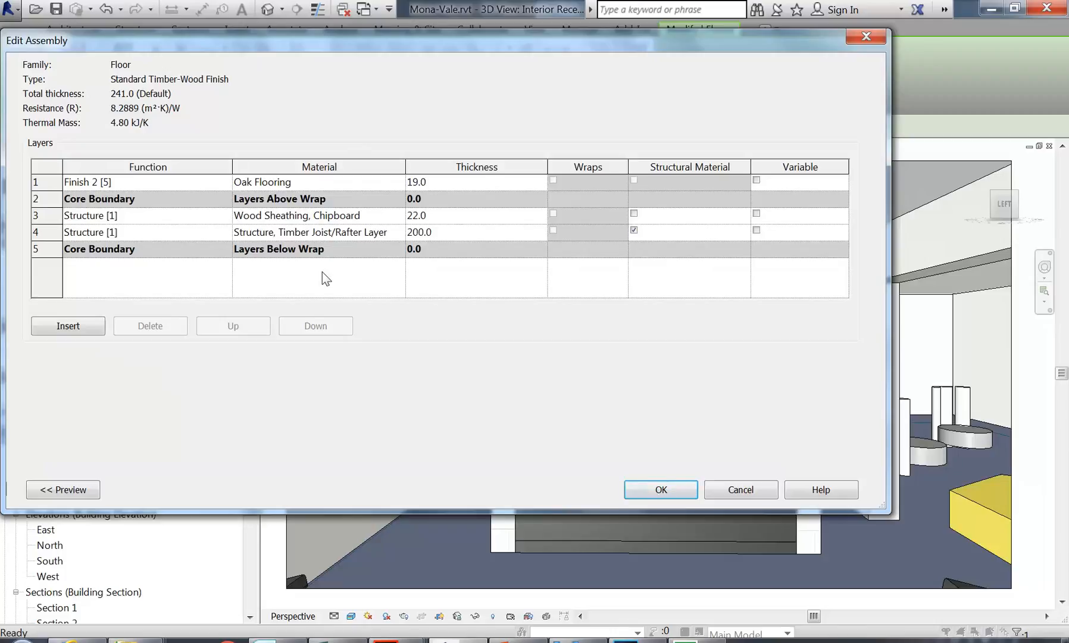
{"action": "left_click", "coordinate": [714, 490]}
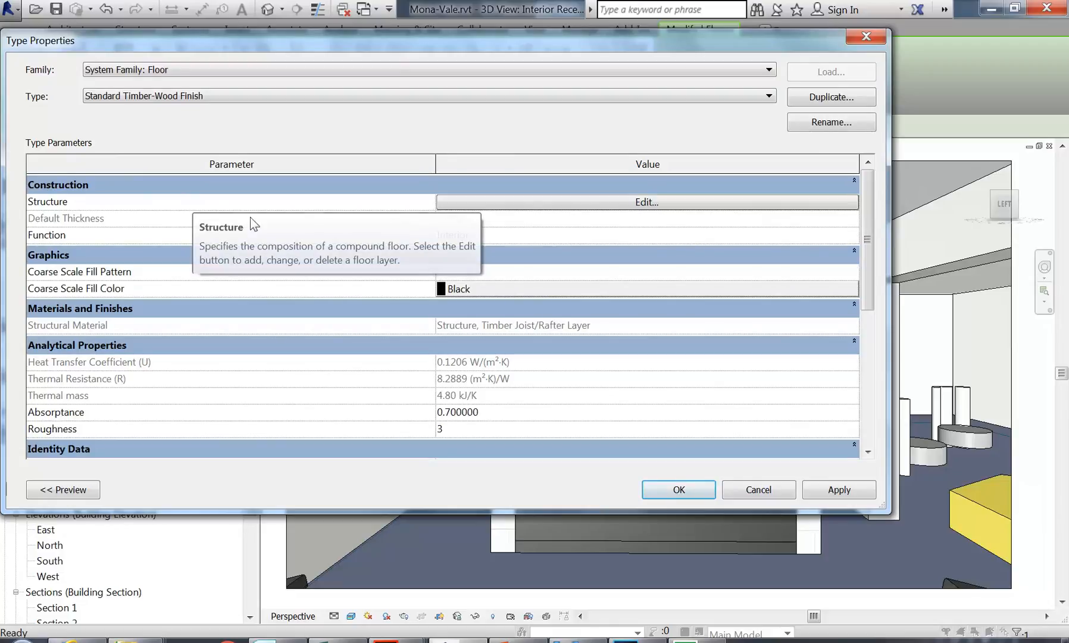
{"action": "left_click", "coordinate": [493, 202]}
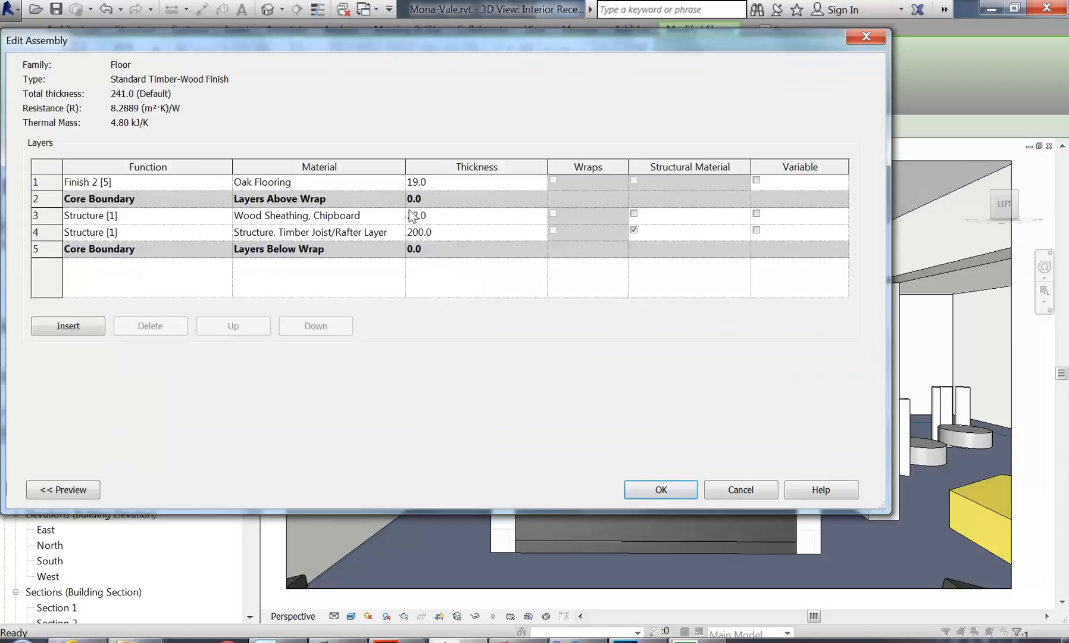
{"action": "left_click", "coordinate": [290, 182]}
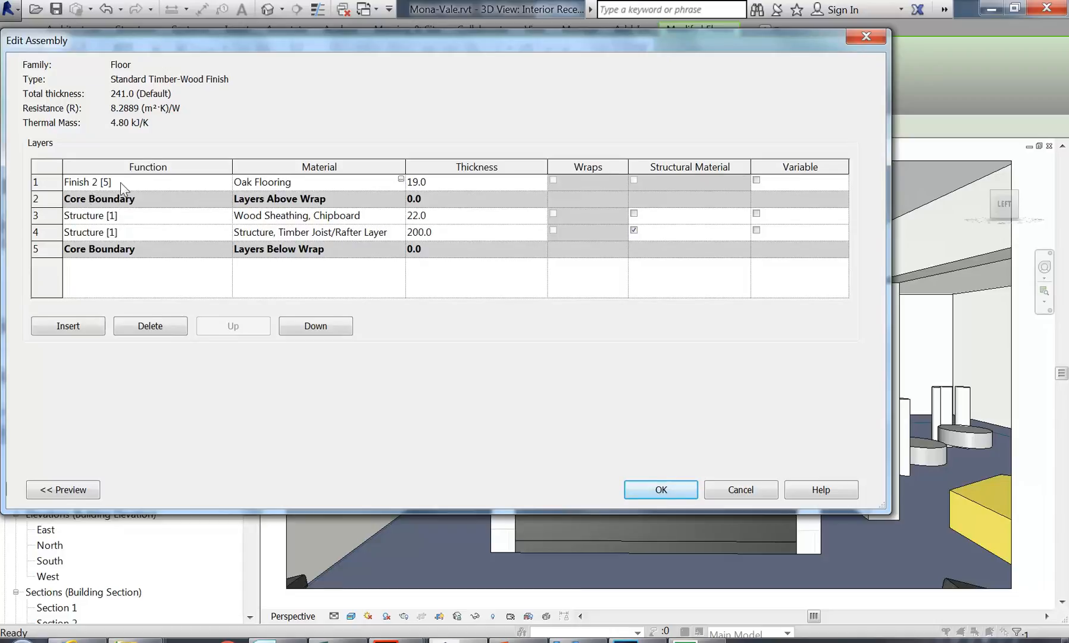
{"action": "left_click", "coordinate": [37, 182]}
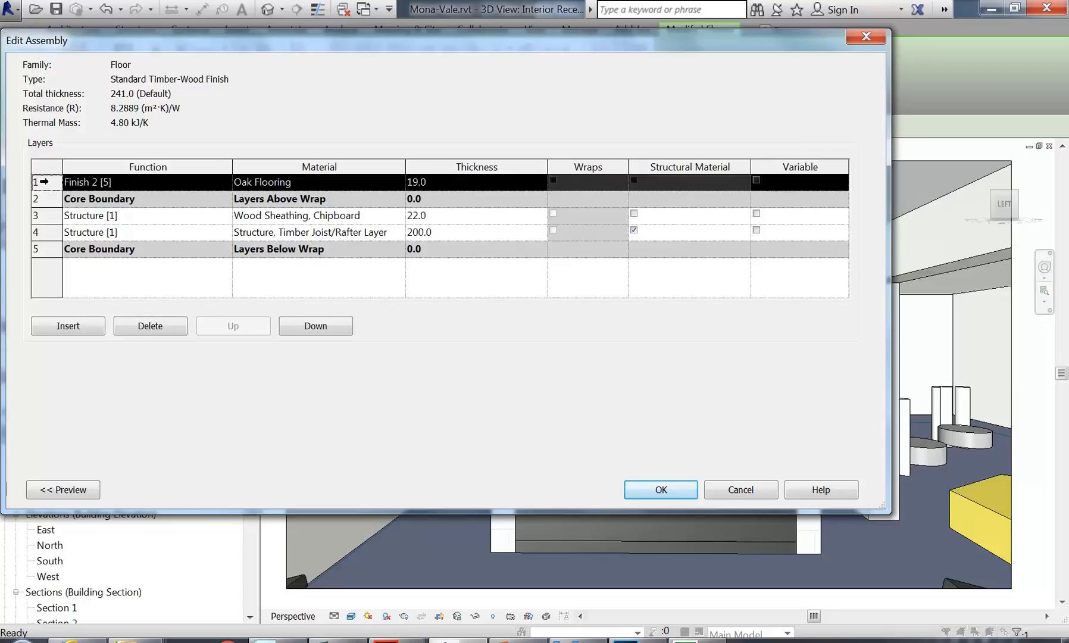
{"action": "left_click", "coordinate": [283, 183]}
{"action": "left_click", "coordinate": [401, 179]}
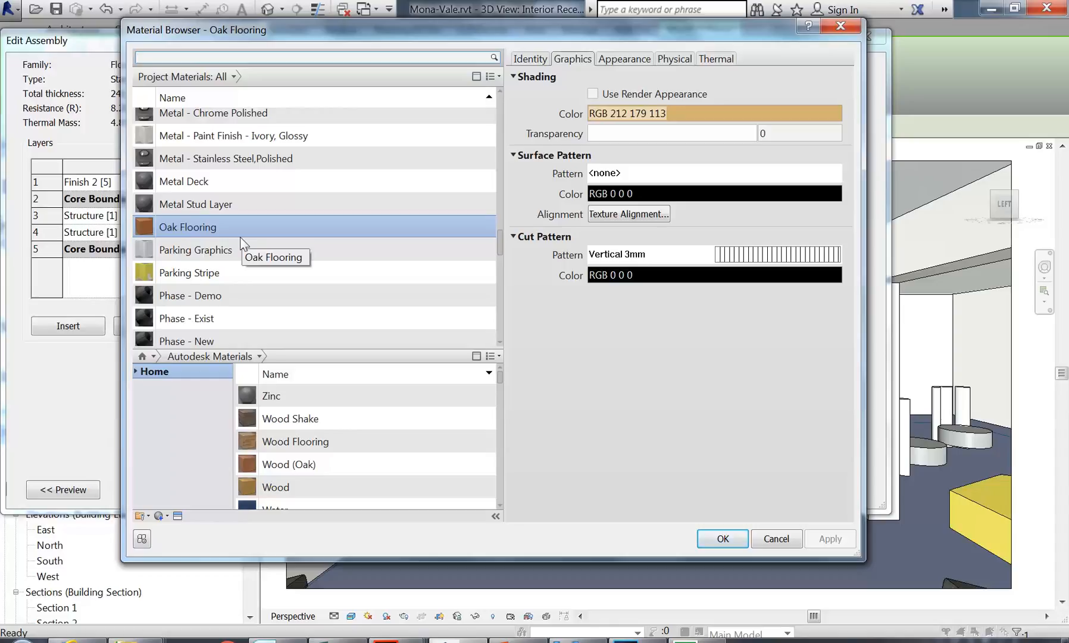
{"action": "right_click", "coordinate": [188, 230]}
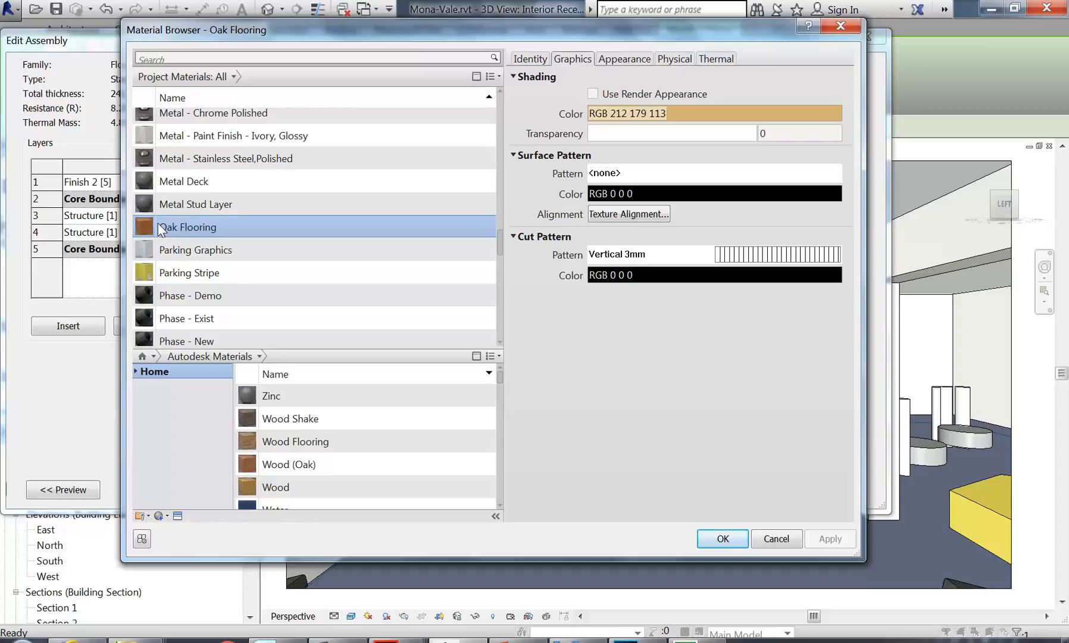
{"action": "mouse_move", "coordinate": [500, 242]}
{"action": "left_mouse_down"}
{"action": "mouse_move", "coordinate": [499, 217]}
{"action": "mouse_move", "coordinate": [496, 261]}
{"action": "mouse_move", "coordinate": [493, 129]}
{"action": "mouse_move", "coordinate": [494, 246]}
{"action": "left_mouse_up"}
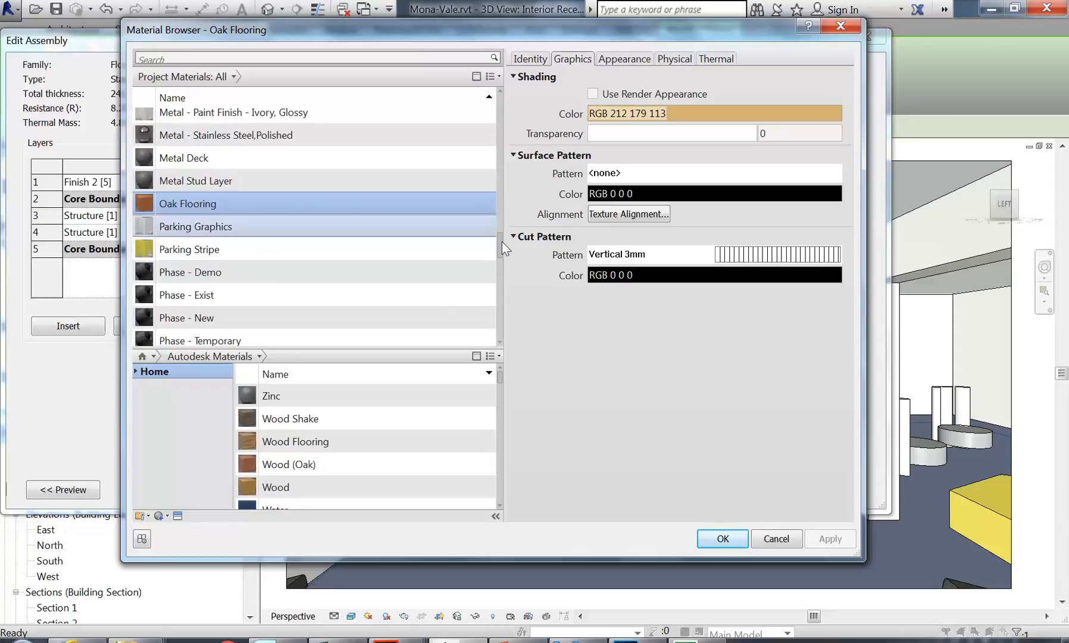
Step: Rename Oak Flooring to Oak Floorboards and show its Red Oak appearance settings
{"action": "right_click", "coordinate": [173, 203]}
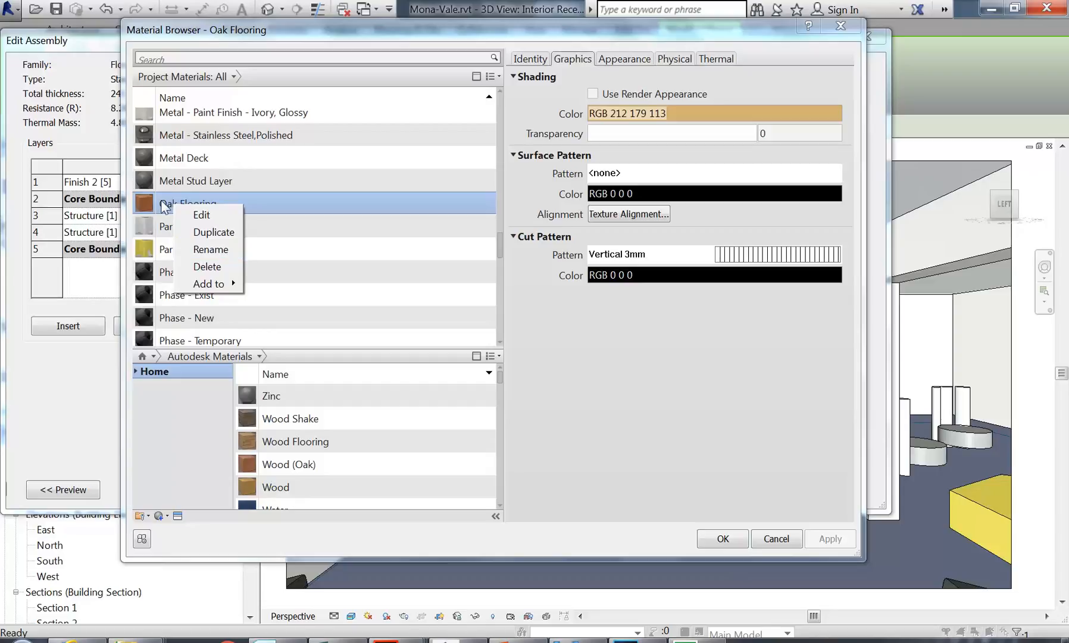
{"action": "left_click", "coordinate": [197, 250]}
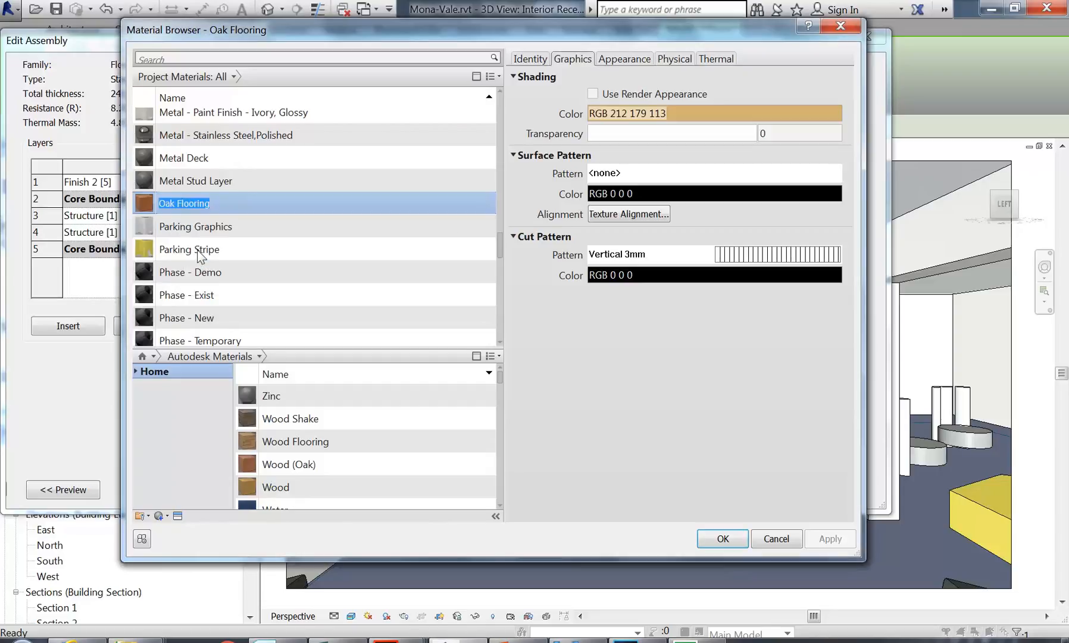
{"action": "key", "text": "End"}
{"action": "key", "text": "BackSpace"}
{"action": "key", "text": "BackSpace"}
{"action": "key", "text": "BackSpace"}
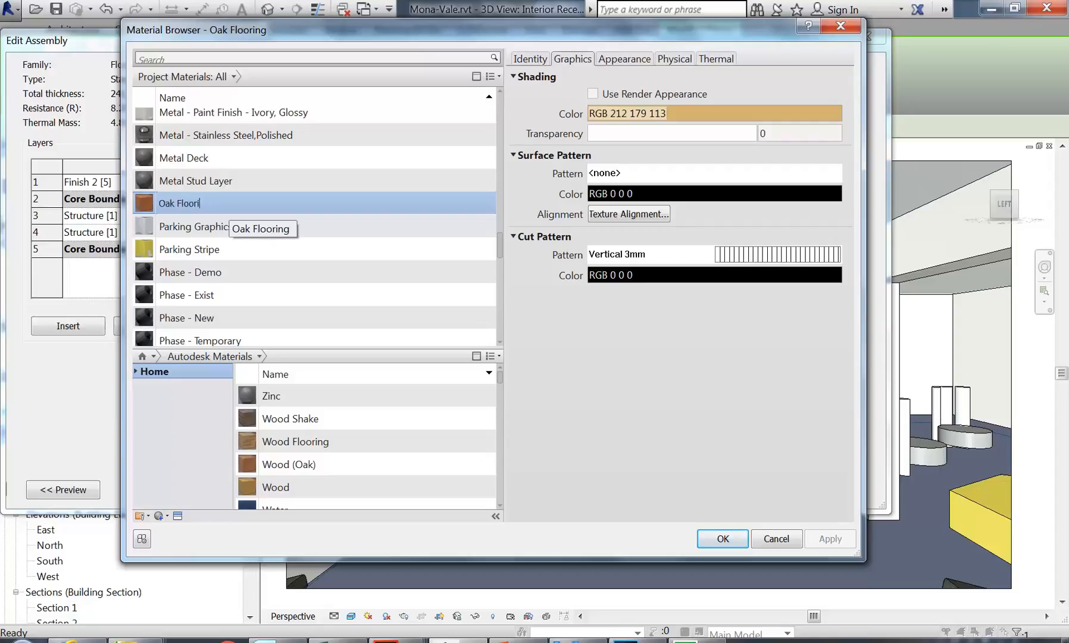
{"action": "type", "text": "boards"}
{"action": "key", "text": "Return"}
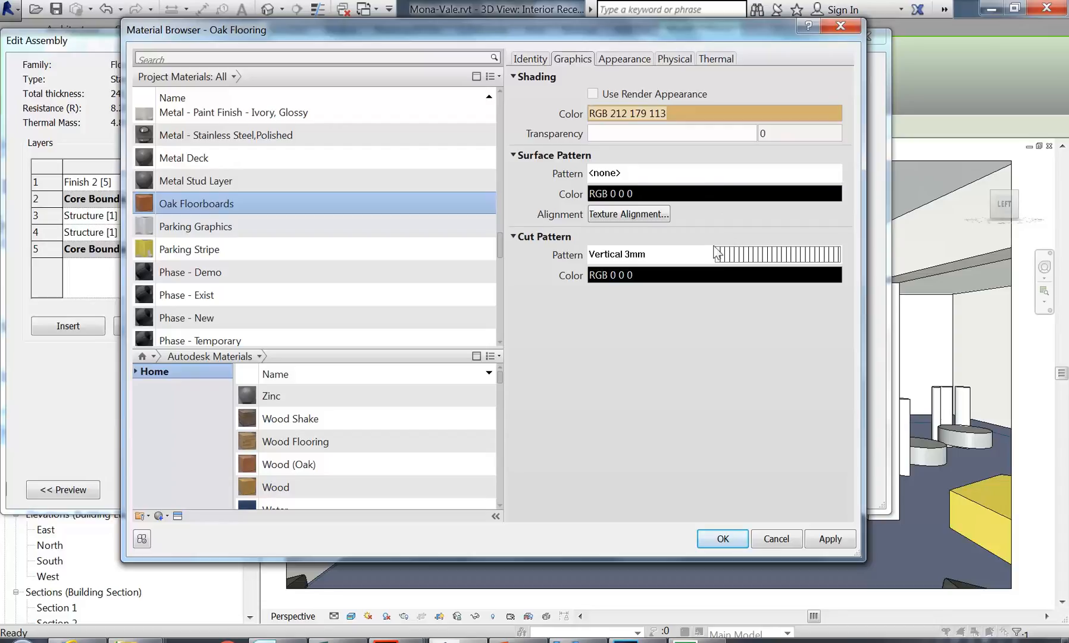
{"action": "left_click", "coordinate": [621, 59]}
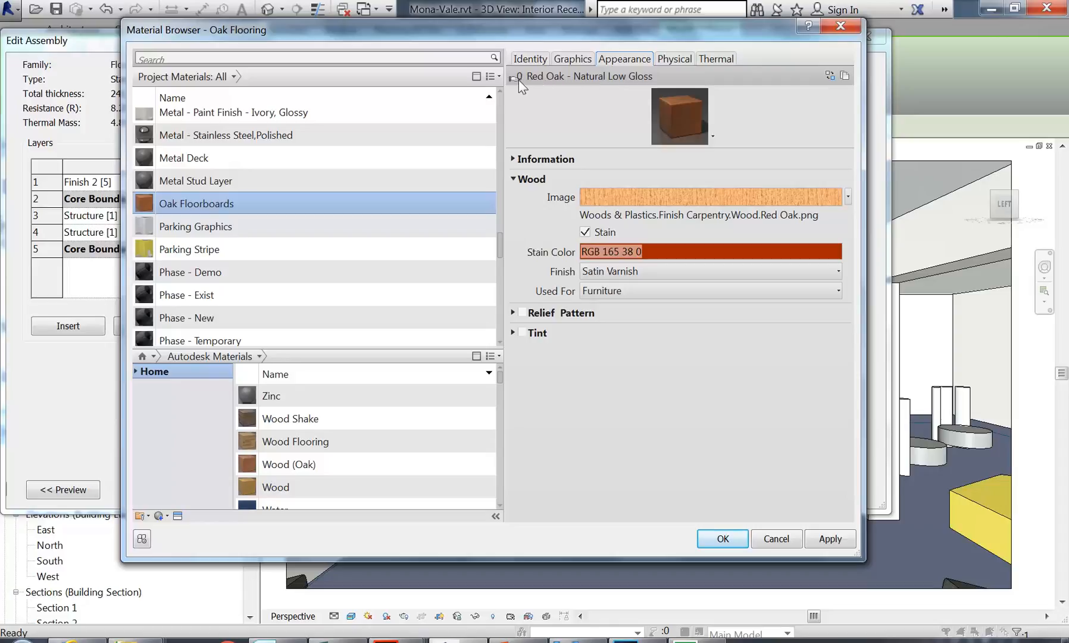
{"action": "mouse_move", "coordinate": [519, 78]}
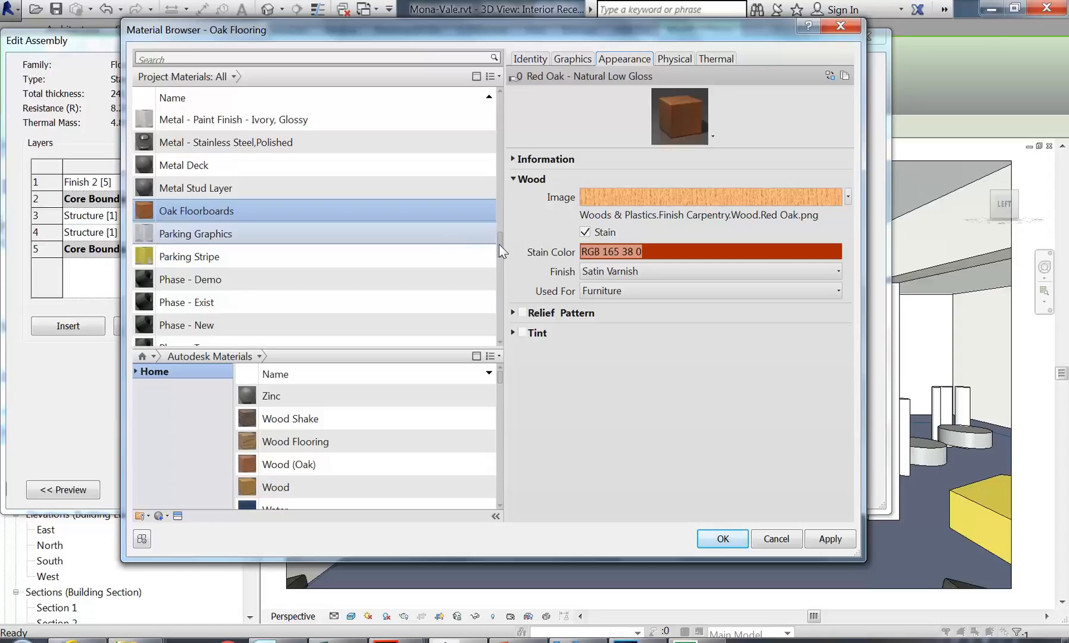
{"action": "left_click_drag", "start_coordinate": [499, 244], "coordinate": [502, 208]}
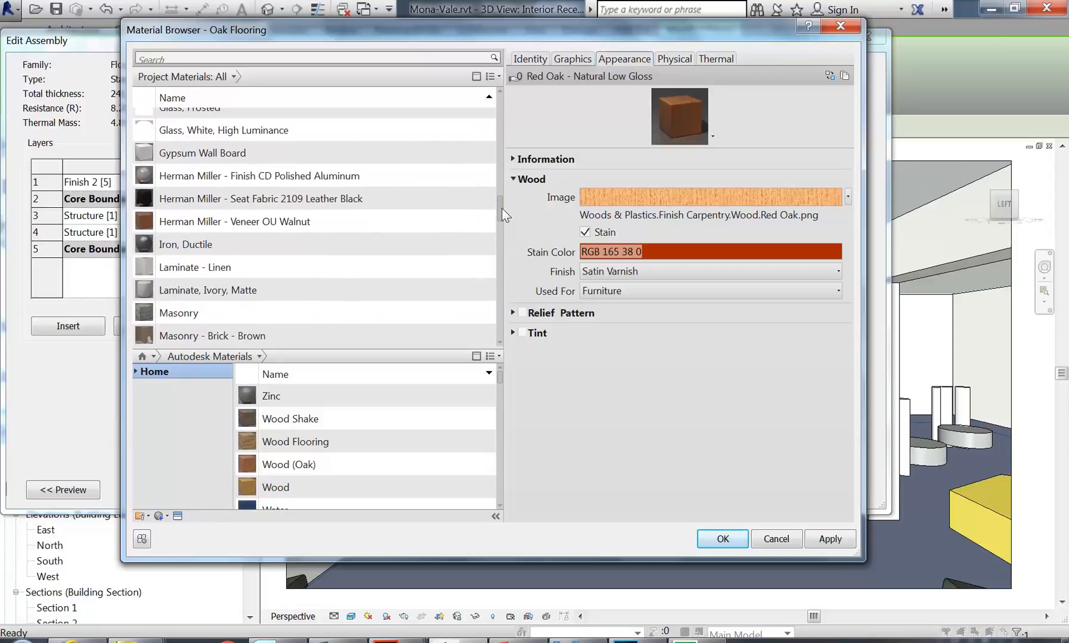
Step: Preview project materials such as Walnut veneer, leather, aluminum, door panels and analytical surfaces
{"action": "left_click", "coordinate": [222, 221]}
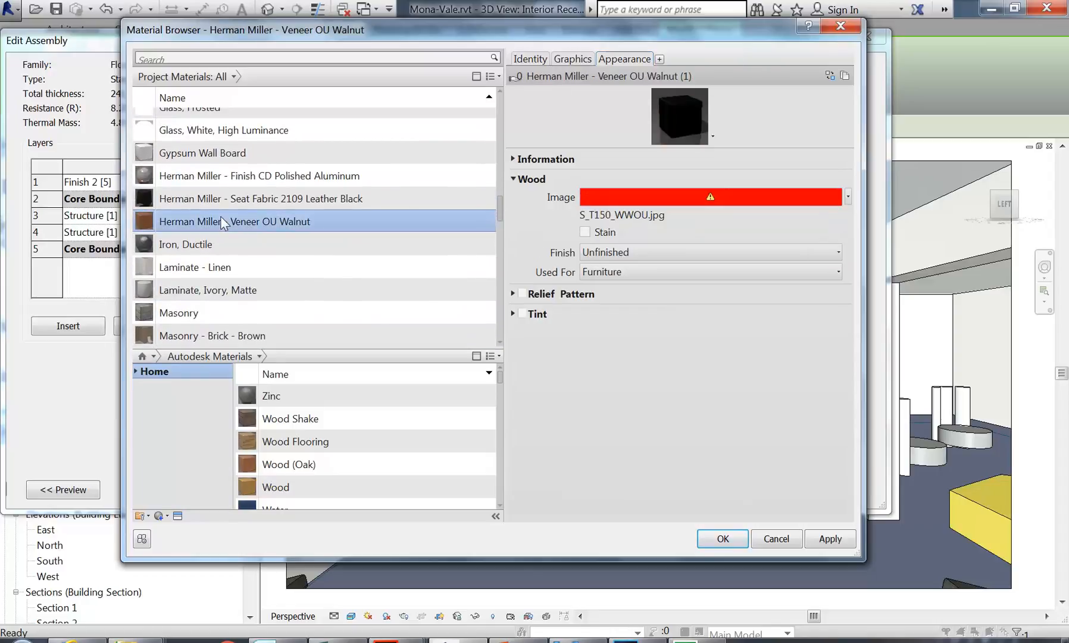
{"action": "left_click", "coordinate": [219, 199]}
{"action": "left_click", "coordinate": [197, 169]}
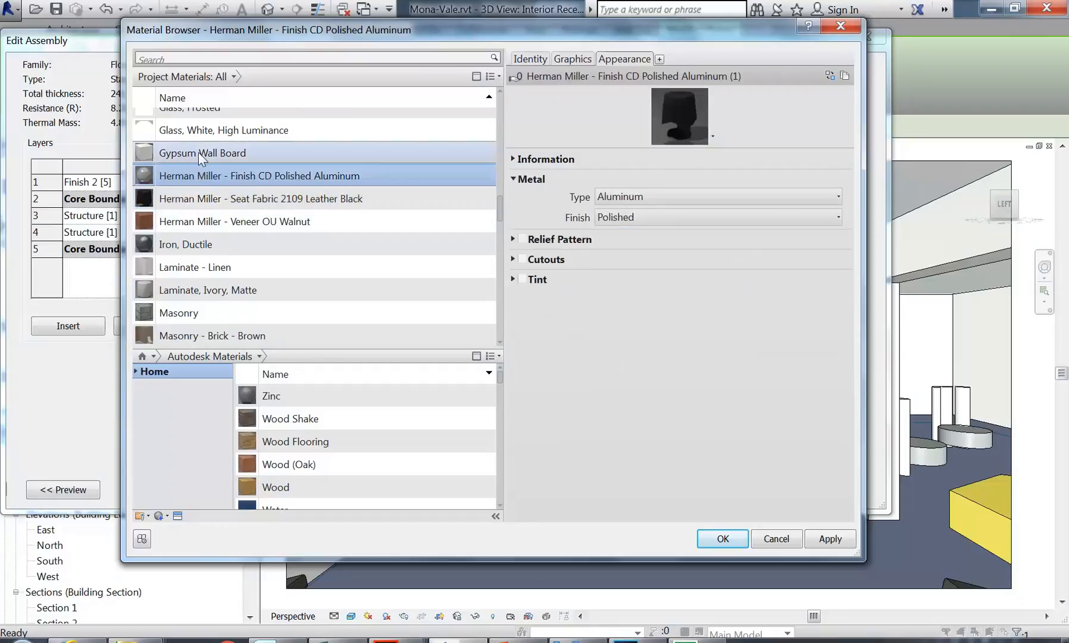
{"action": "left_click", "coordinate": [198, 153]}
{"action": "scroll", "coordinate": [201, 163], "scroll_direction": "up", "scroll_amount": 3}
{"action": "left_click", "coordinate": [199, 178]}
{"action": "left_click", "coordinate": [199, 154]}
{"action": "left_click", "coordinate": [196, 221]}
{"action": "left_click", "coordinate": [199, 177]}
{"action": "scroll", "coordinate": [199, 179], "scroll_direction": "up", "scroll_amount": 3}
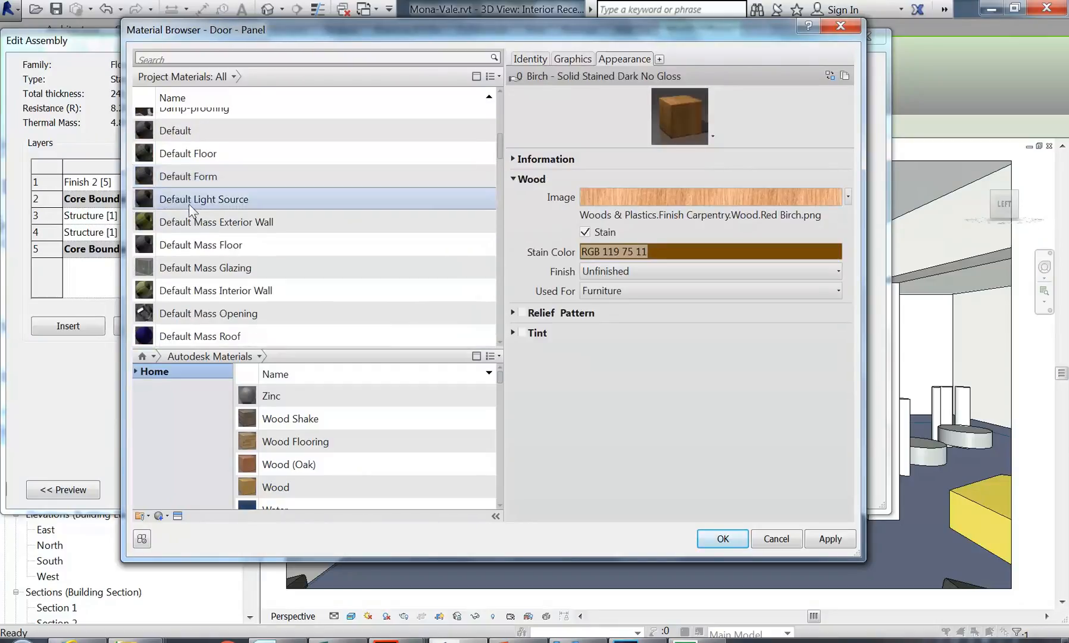
{"action": "left_click", "coordinate": [181, 220]}
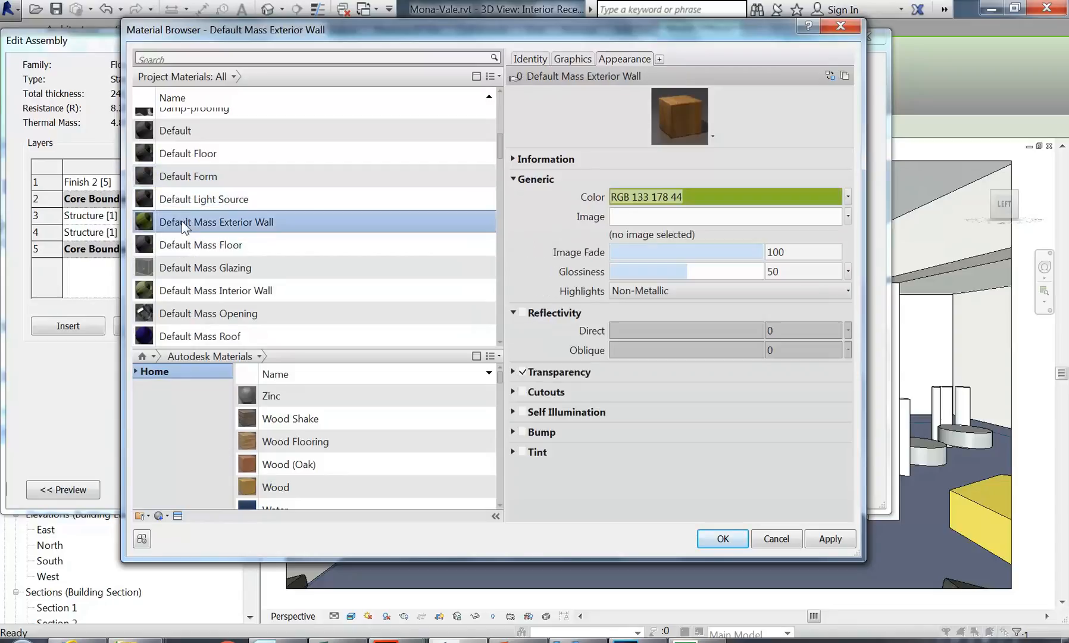
{"action": "scroll", "coordinate": [182, 223], "scroll_direction": "up", "scroll_amount": 5}
{"action": "left_click", "coordinate": [181, 187]}
{"action": "left_click", "coordinate": [182, 233]}
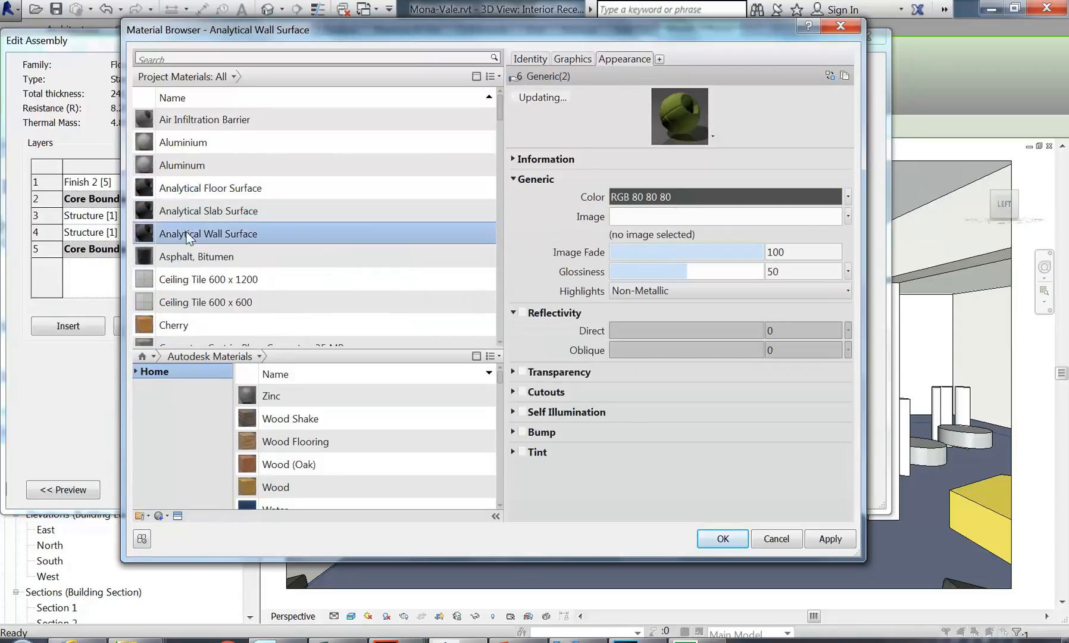
{"action": "left_click", "coordinate": [190, 204]}
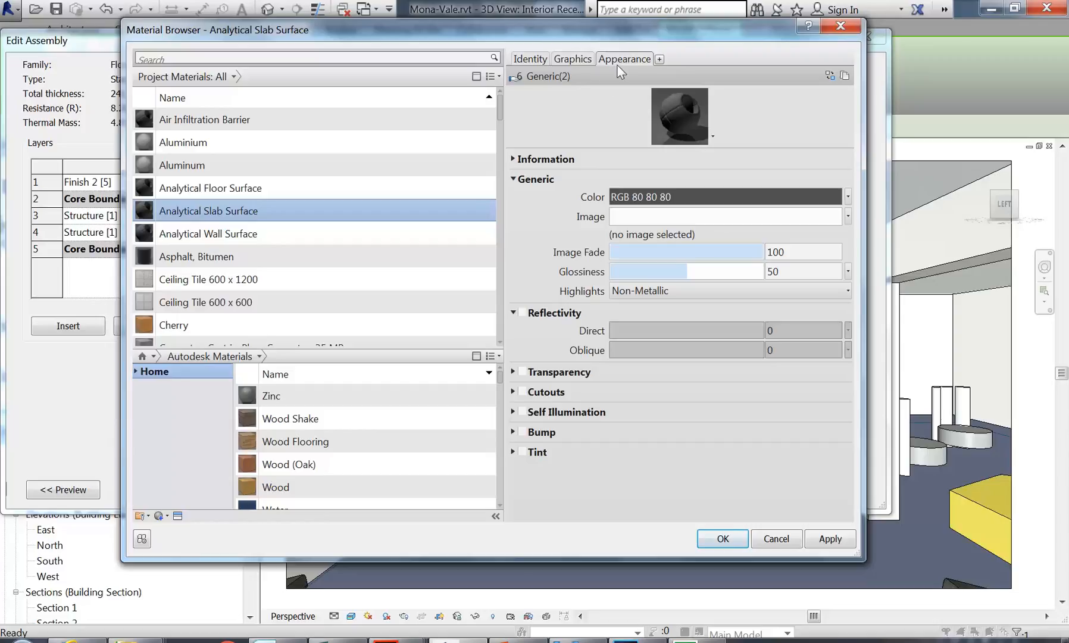
Step: Scroll the material list and select Oak Floorboards to show its red oak appearance
{"action": "scroll", "coordinate": [193, 220], "scroll_direction": "down", "scroll_amount": 10}
{"action": "scroll", "coordinate": [193, 220], "scroll_direction": "down", "scroll_amount": 7}
{"action": "scroll", "coordinate": [193, 220], "scroll_direction": "down", "scroll_amount": 2}
{"action": "scroll", "coordinate": [193, 220], "scroll_direction": "up", "scroll_amount": 2}
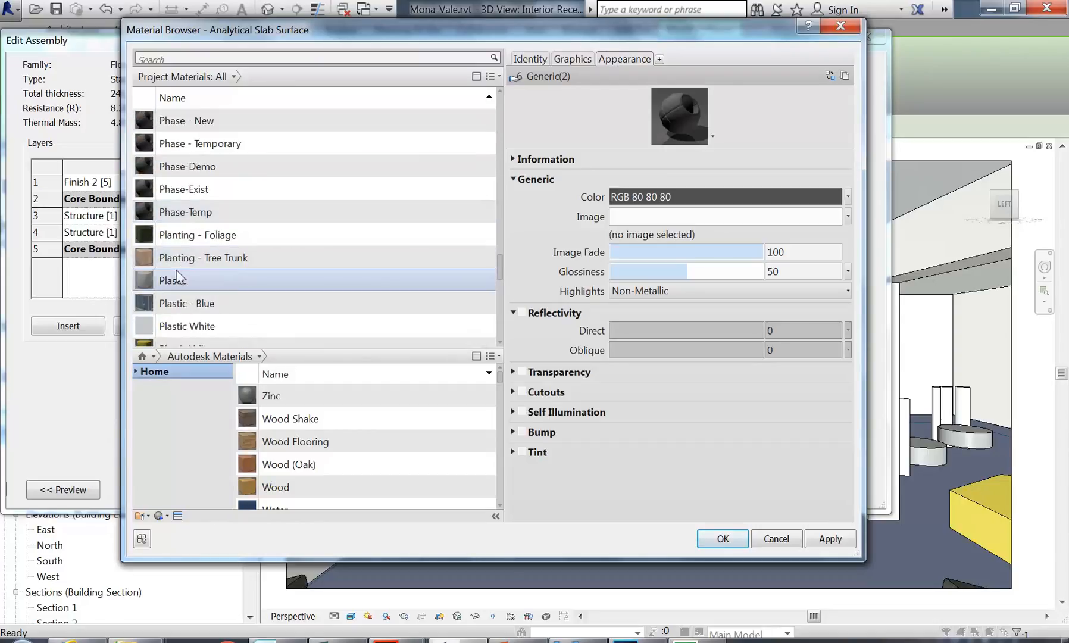
{"action": "scroll", "coordinate": [188, 242], "scroll_direction": "down", "scroll_amount": 3}
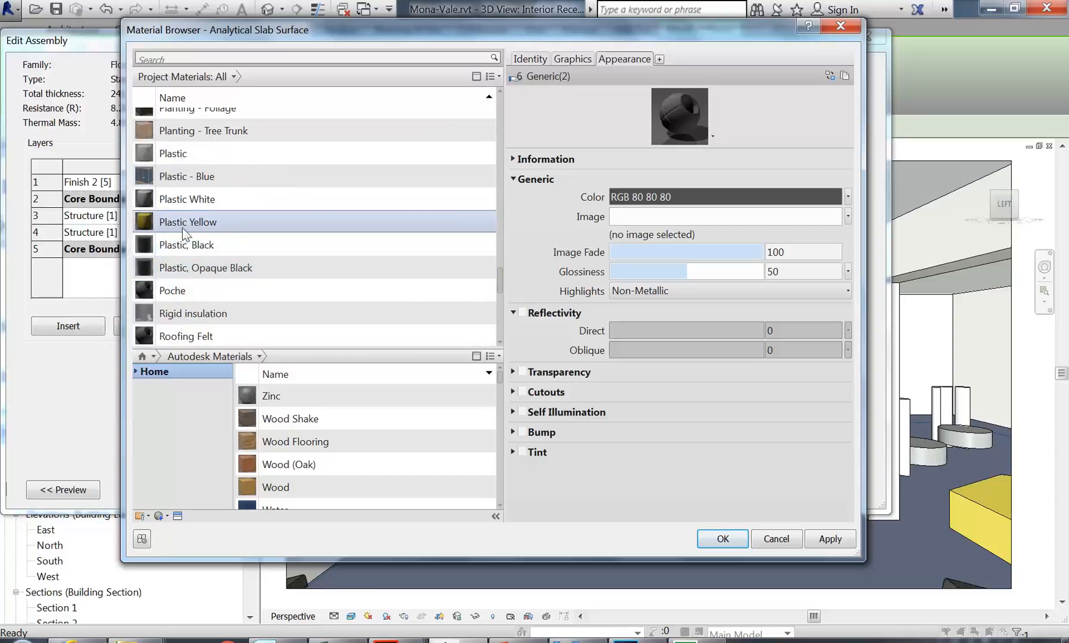
{"action": "scroll", "coordinate": [179, 224], "scroll_direction": "up", "scroll_amount": 10}
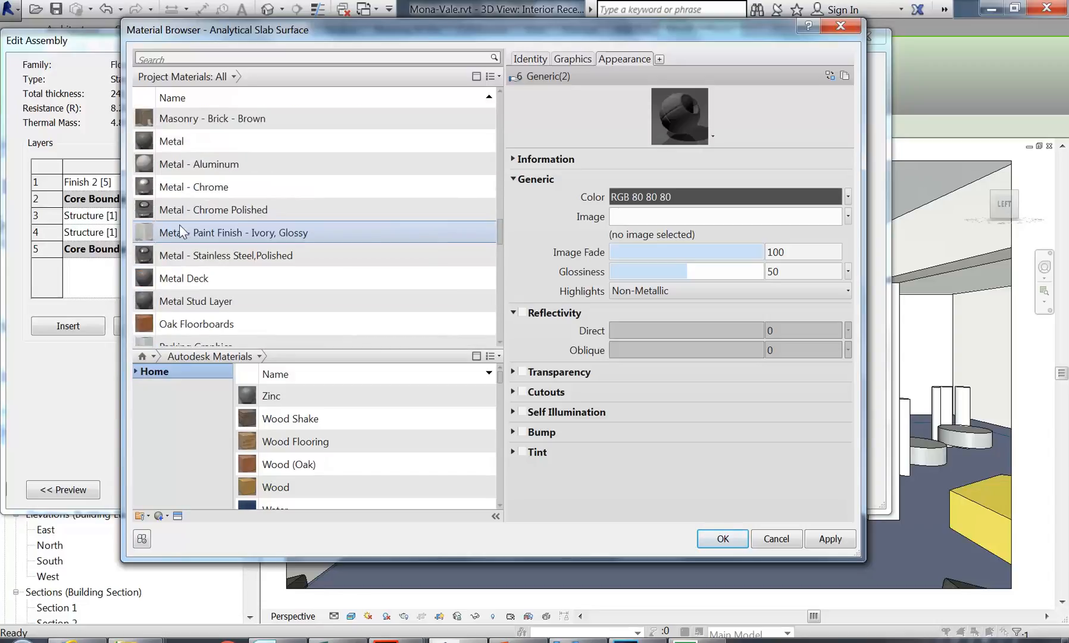
{"action": "scroll", "coordinate": [180, 225], "scroll_direction": "down", "scroll_amount": 2}
{"action": "scroll", "coordinate": [179, 224], "scroll_direction": "up", "scroll_amount": 8}
{"action": "scroll", "coordinate": [180, 224], "scroll_direction": "down", "scroll_amount": 10}
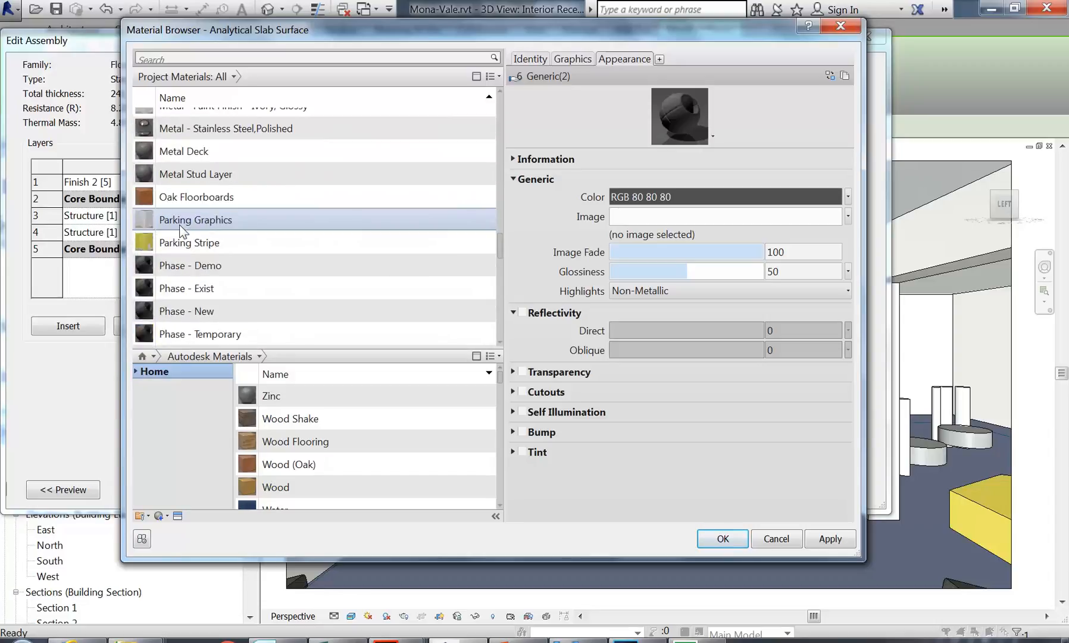
{"action": "left_click", "coordinate": [181, 201]}
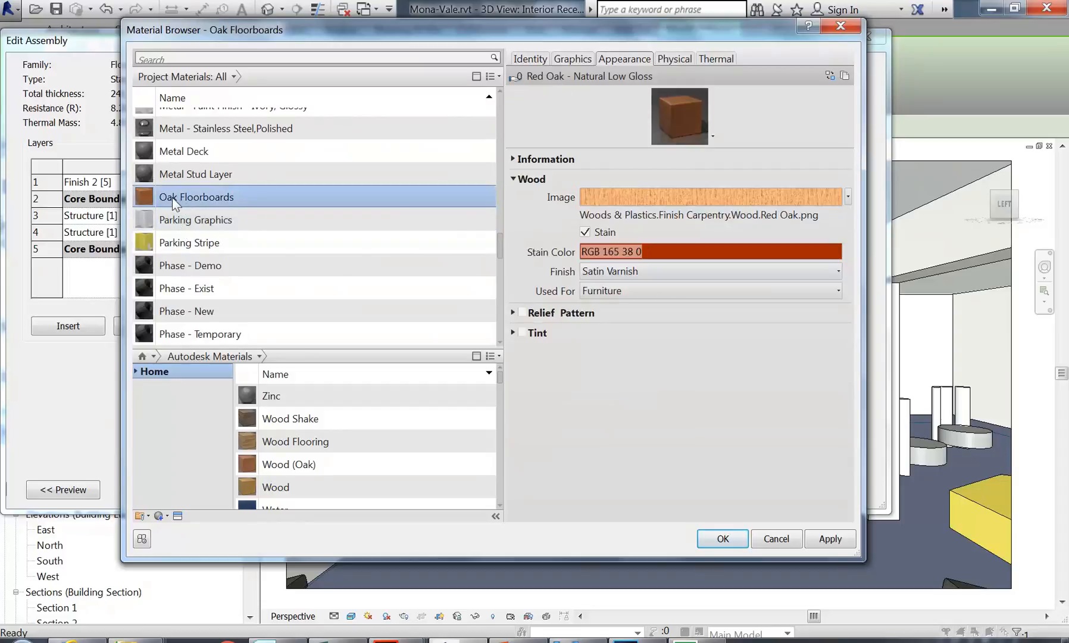
Step: Duplicate the Oak Floorboards material's Red Oak appearance asset
{"action": "right_click", "coordinate": [172, 198]}
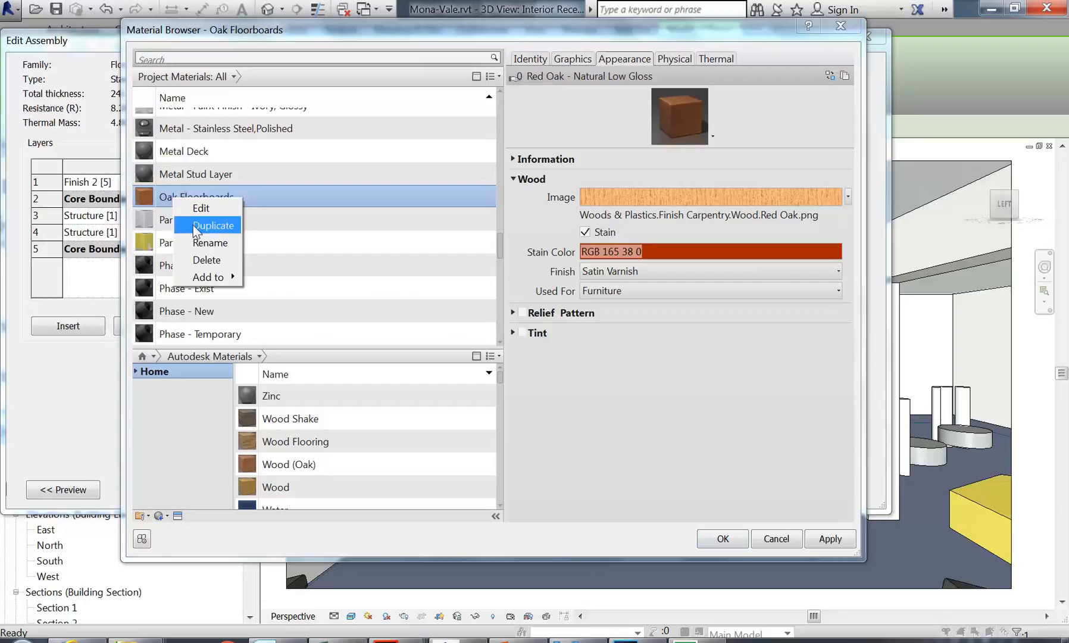
{"action": "left_click", "coordinate": [166, 191]}
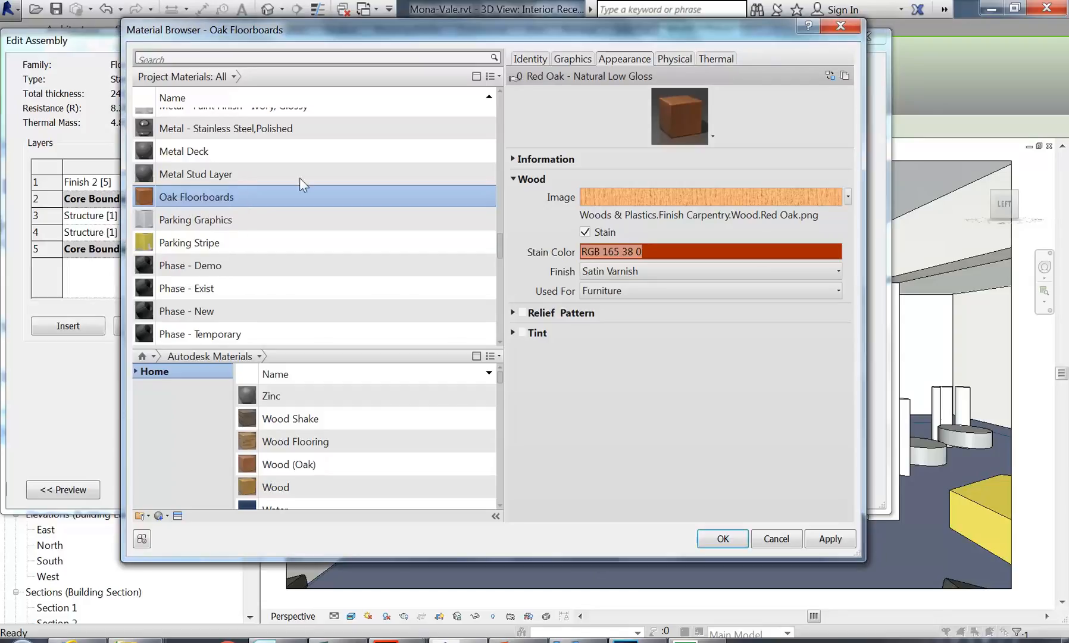
{"action": "right_click", "coordinate": [627, 60]}
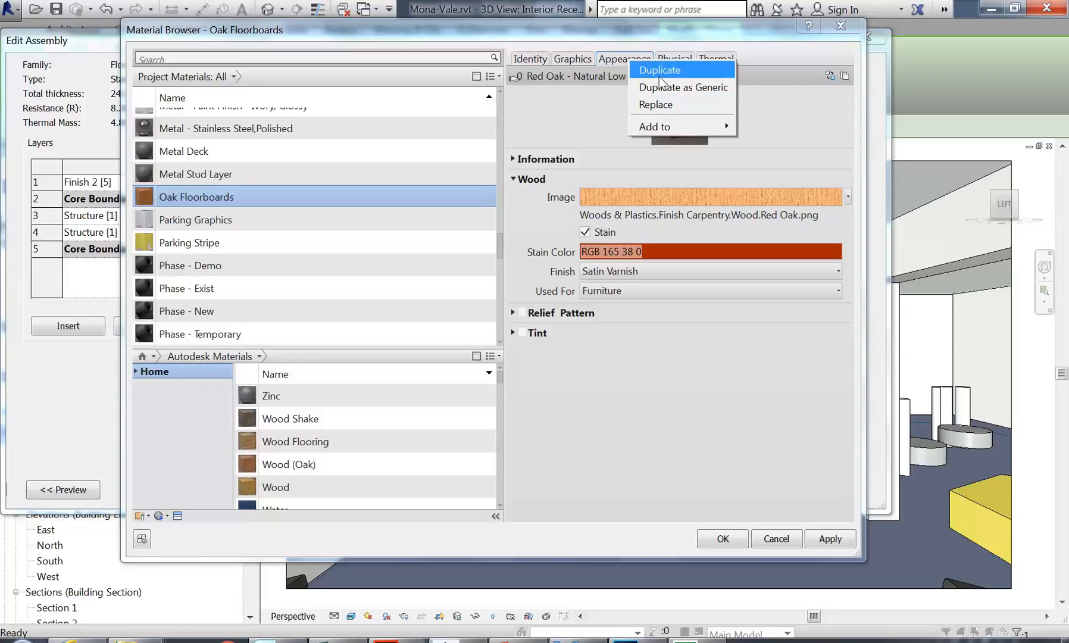
{"action": "left_click", "coordinate": [660, 76]}
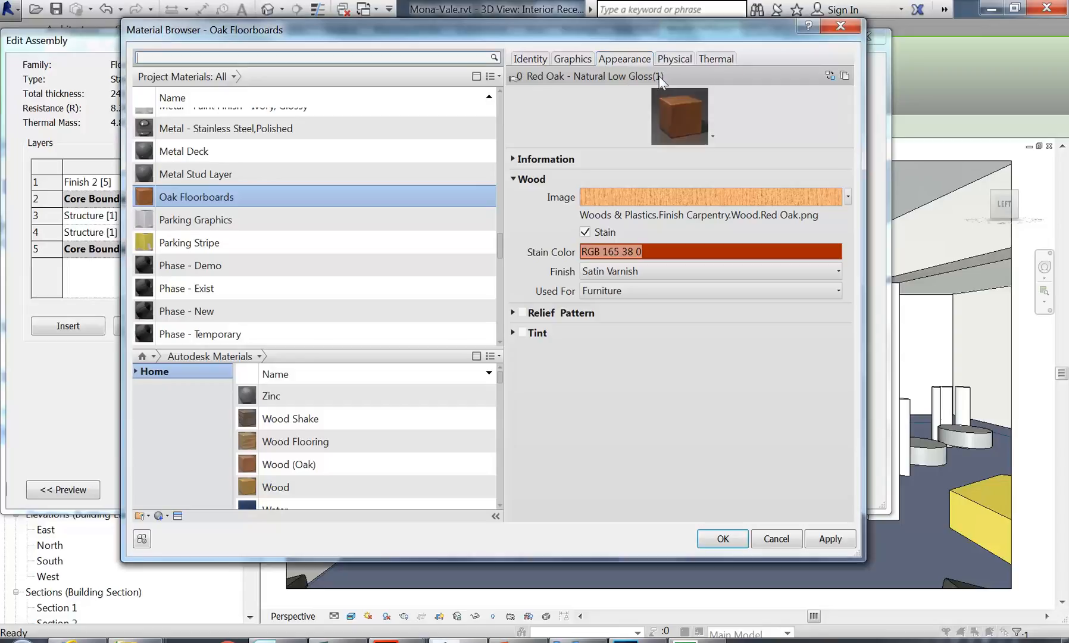
{"action": "right_click", "coordinate": [622, 61]}
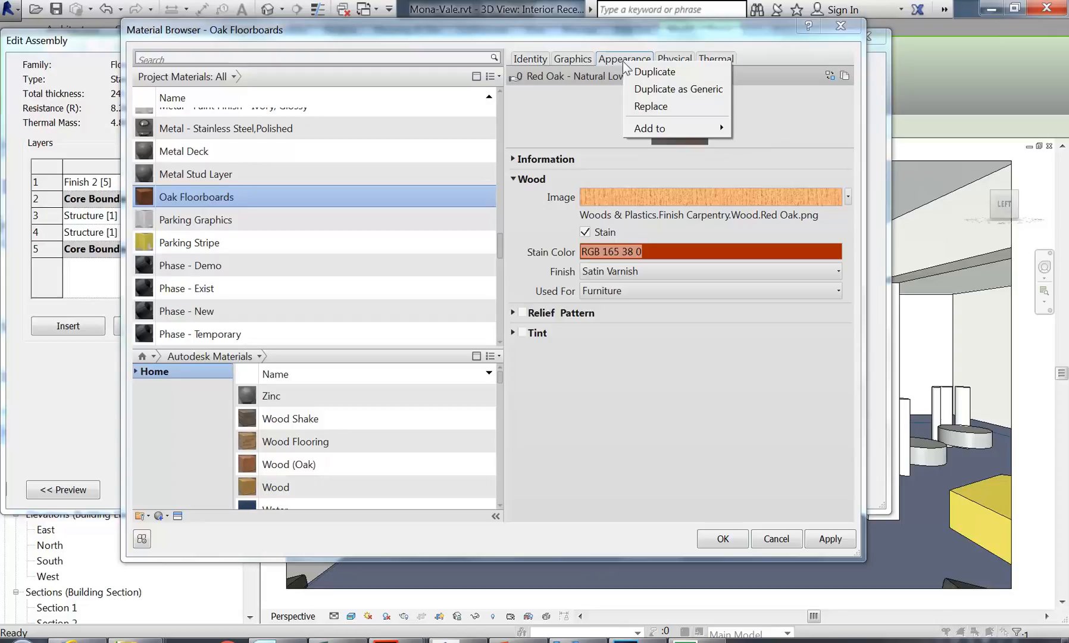
{"action": "left_click", "coordinate": [654, 108]}
{"action": "left_click_drag", "start_coordinate": [198, 39], "coordinate": [406, 25]}
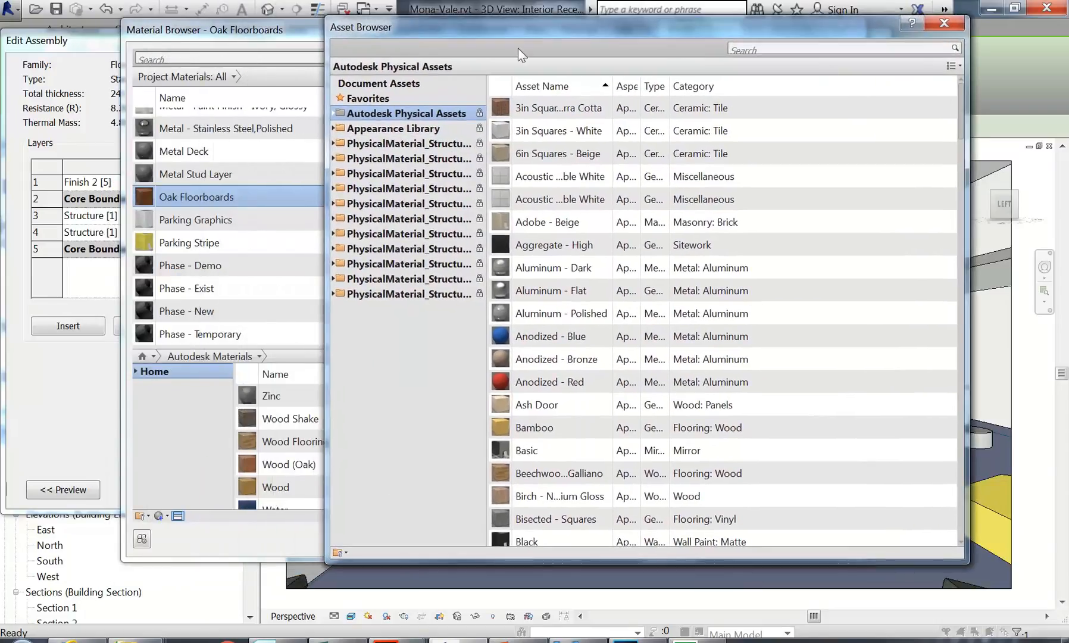
{"action": "left_click", "coordinate": [945, 22]}
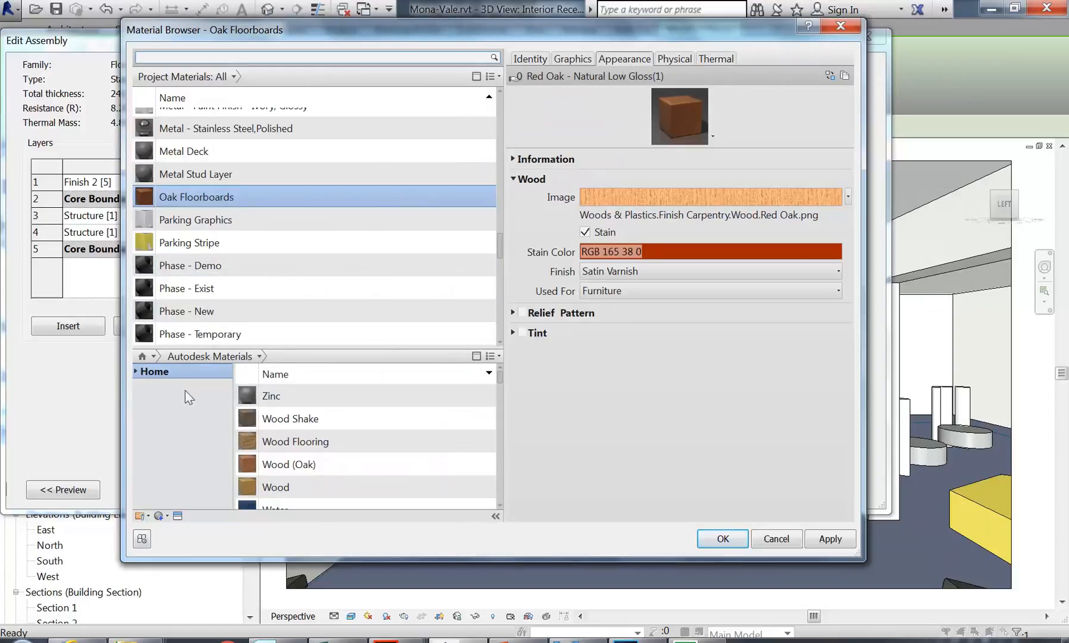
Step: Browse the Appearance Library's Flooring > Wood appearances in the Asset Browser, then close it
{"action": "scroll", "coordinate": [492, 218], "scroll_direction": "down", "scroll_amount": 1}
{"action": "right_click", "coordinate": [633, 57]}
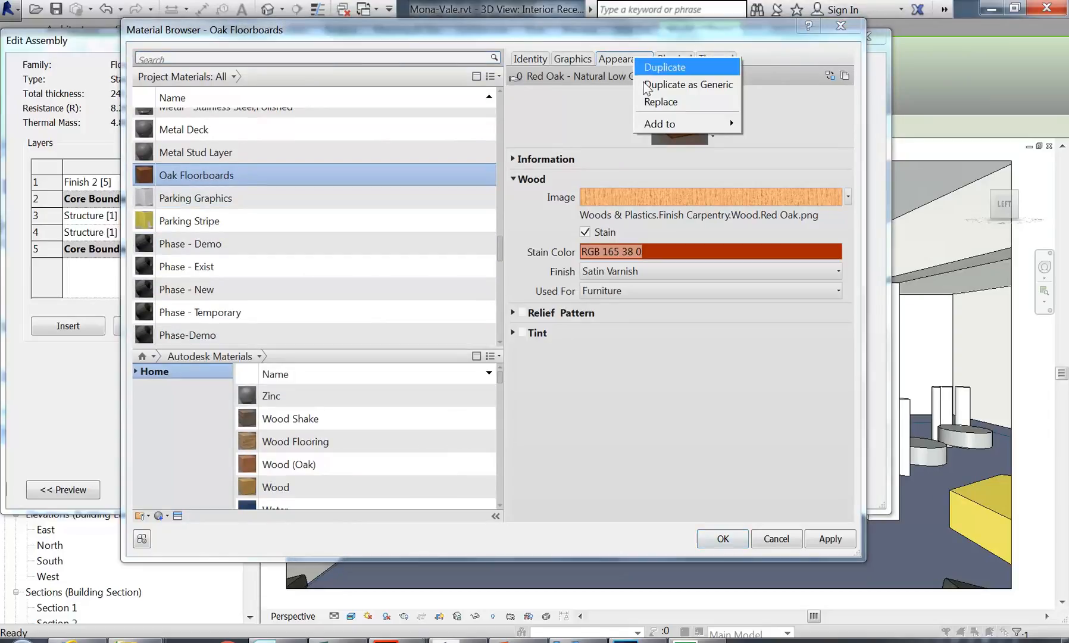
{"action": "left_click", "coordinate": [650, 102]}
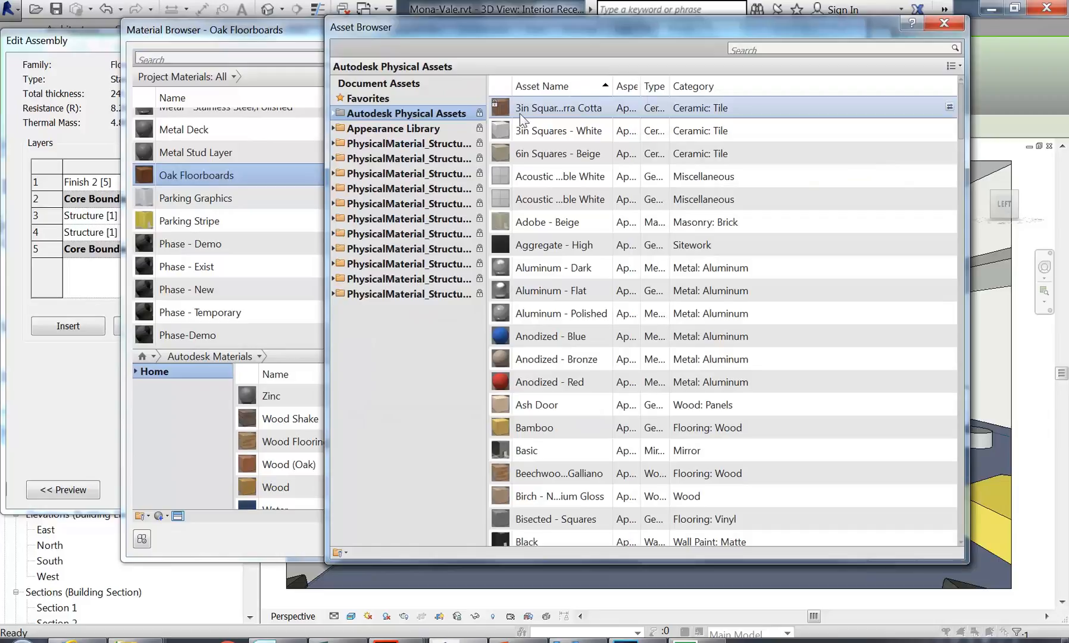
{"action": "double_click", "coordinate": [393, 130]}
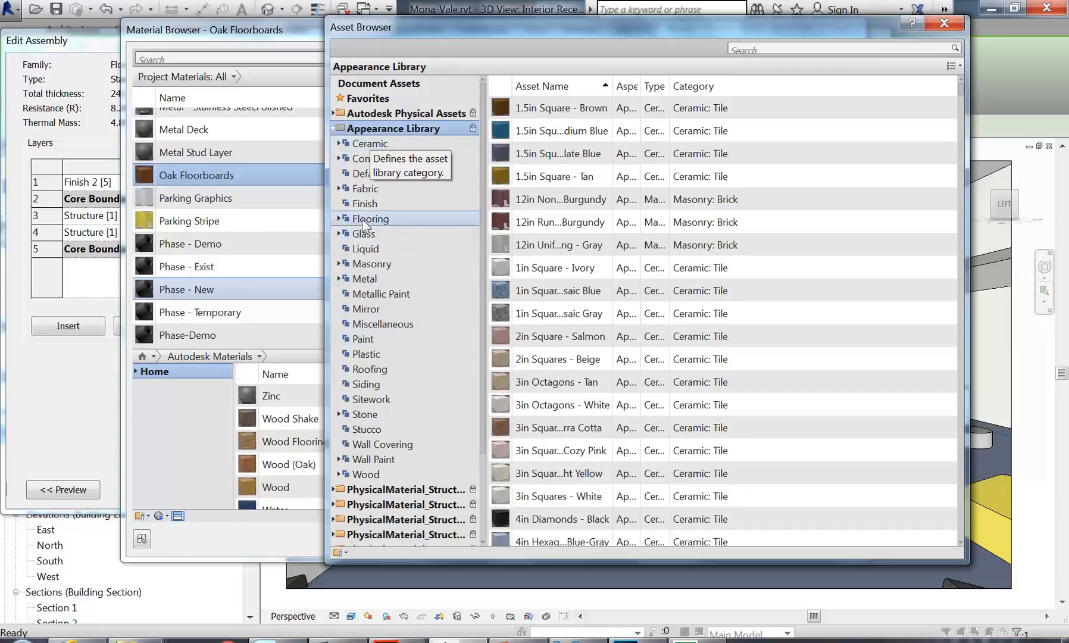
{"action": "left_click", "coordinate": [365, 475]}
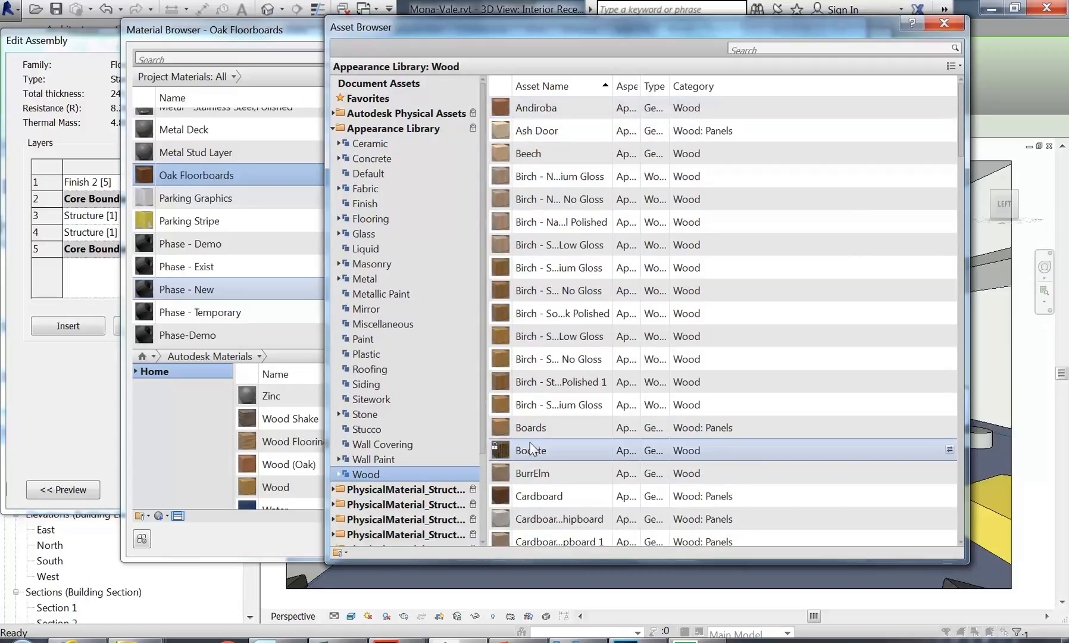
{"action": "double_click", "coordinate": [364, 218]}
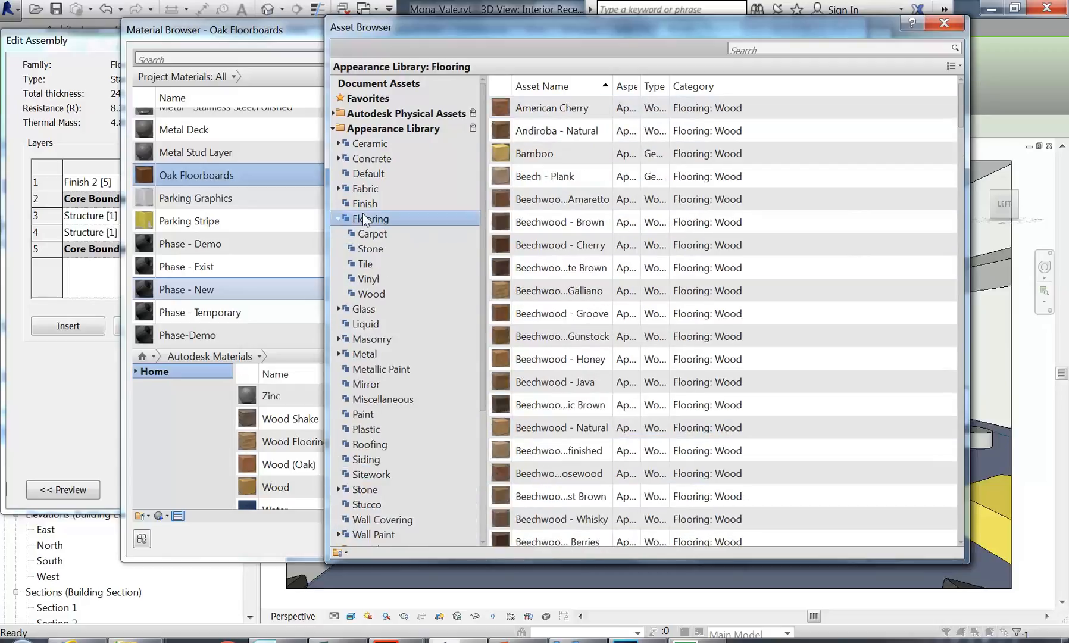
{"action": "left_click", "coordinate": [371, 292]}
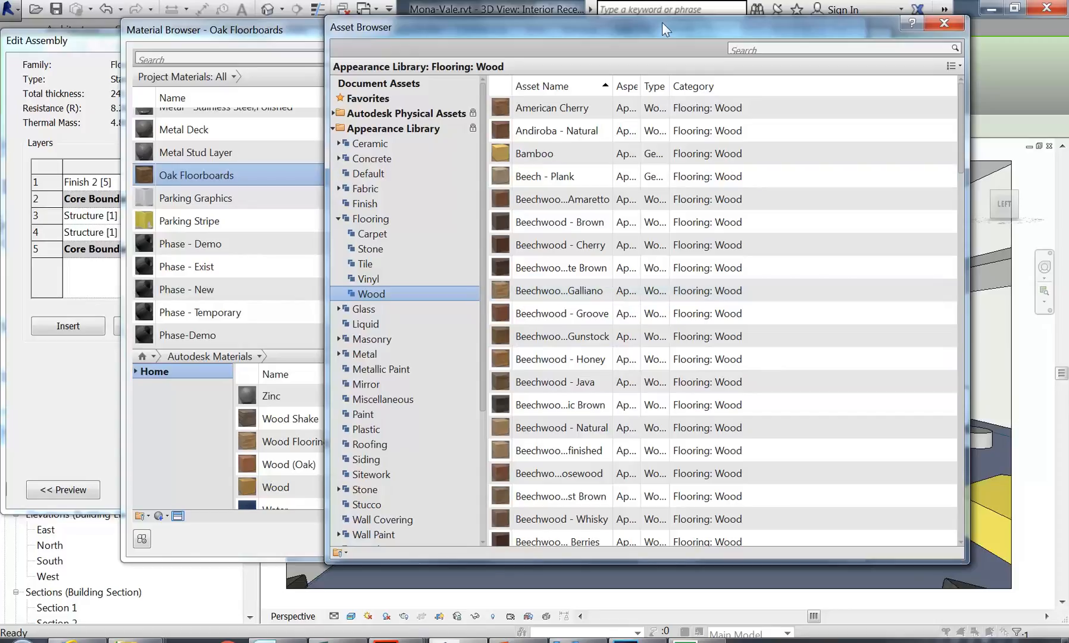
{"action": "left_click_drag", "start_coordinate": [658, 25], "coordinate": [491, 18]}
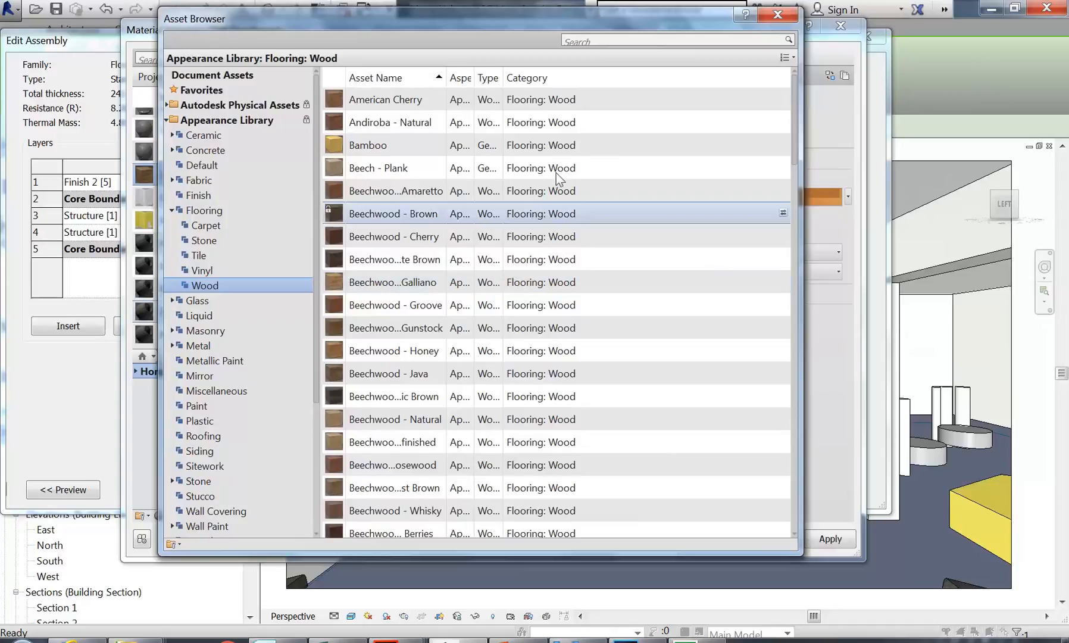
{"action": "left_click", "coordinate": [777, 15]}
Step: Replace the Oak Floorboards appearance with Beechwood - Cherry from the asset library
{"action": "right_click", "coordinate": [625, 64]}
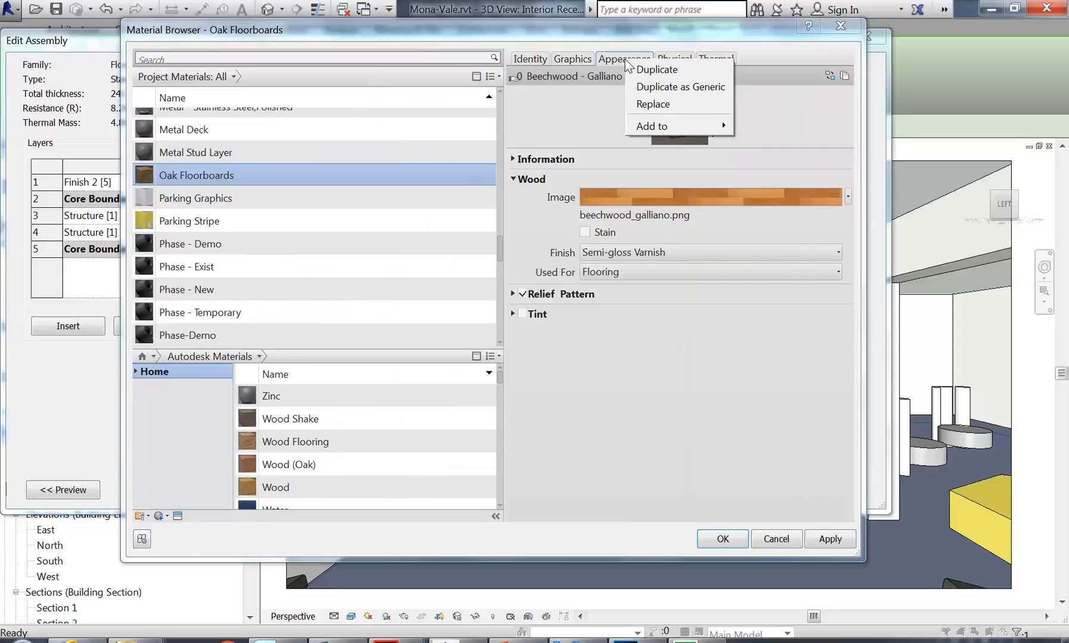
{"action": "left_click", "coordinate": [652, 104]}
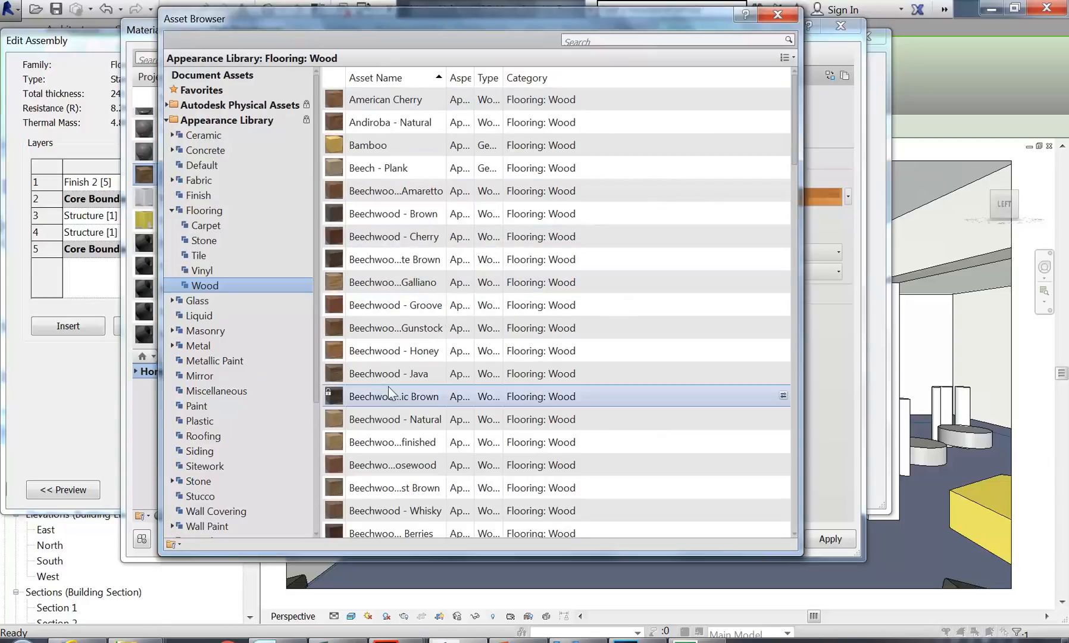
{"action": "left_click_drag", "start_coordinate": [571, 25], "coordinate": [363, 265]}
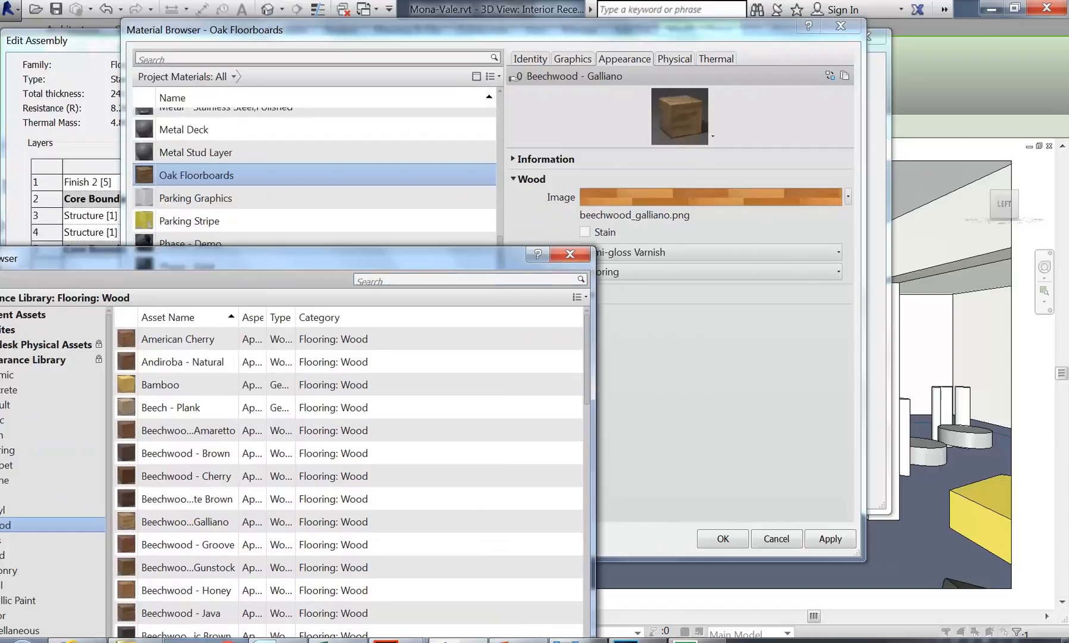
{"action": "left_click_drag", "start_coordinate": [436, 261], "coordinate": [635, 10]}
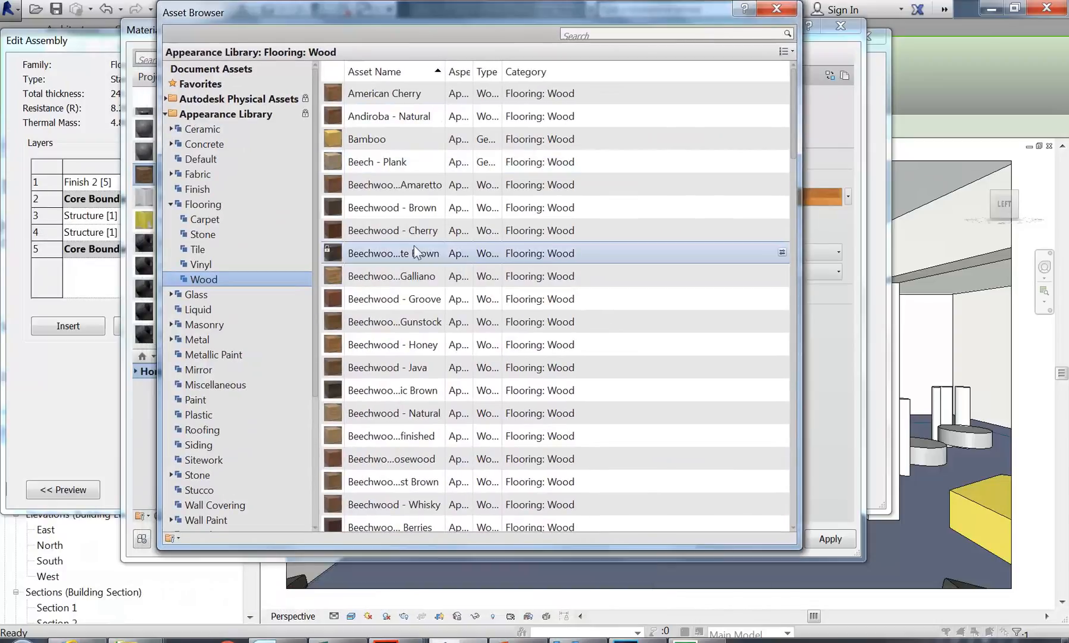
{"action": "double_click", "coordinate": [369, 237]}
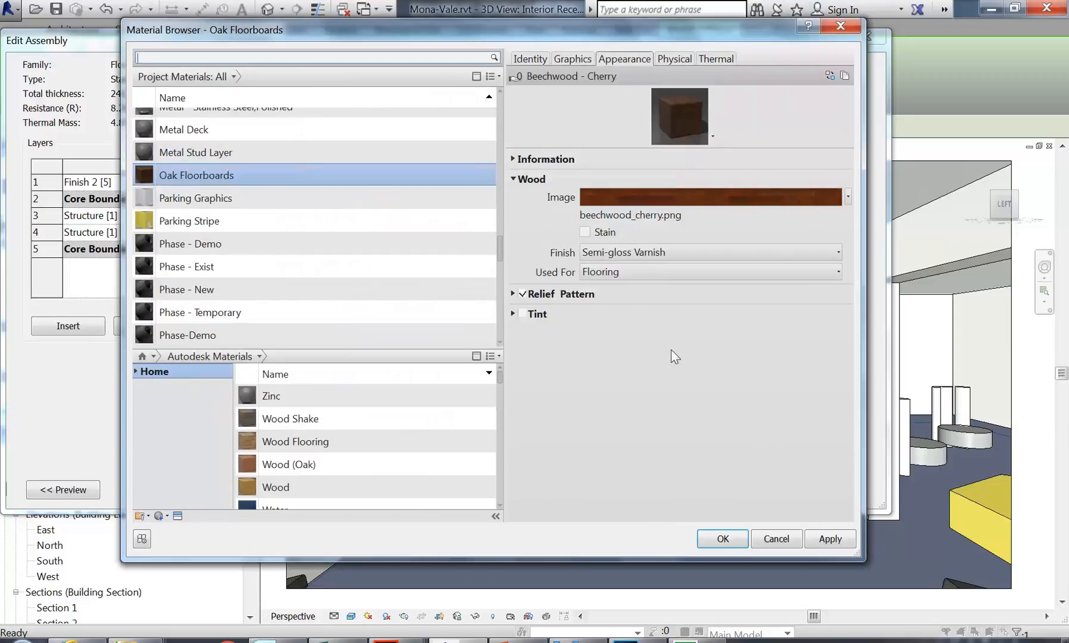
Step: Swap the appearance again for Beechwood - Galliano wood flooring
{"action": "right_click", "coordinate": [617, 59]}
{"action": "left_click", "coordinate": [639, 104]}
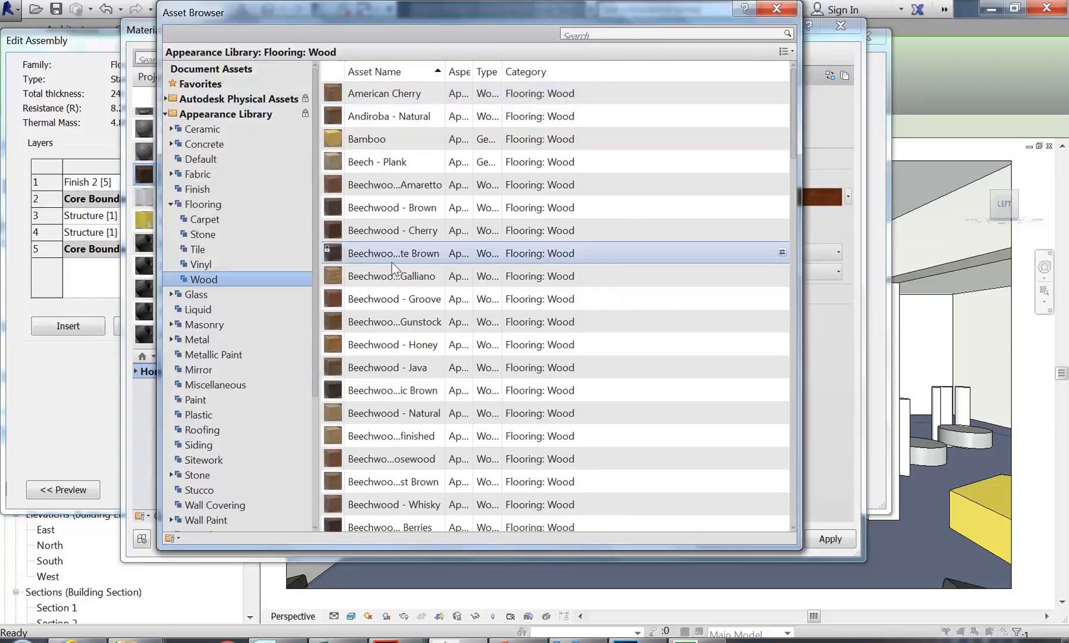
{"action": "double_click", "coordinate": [361, 272]}
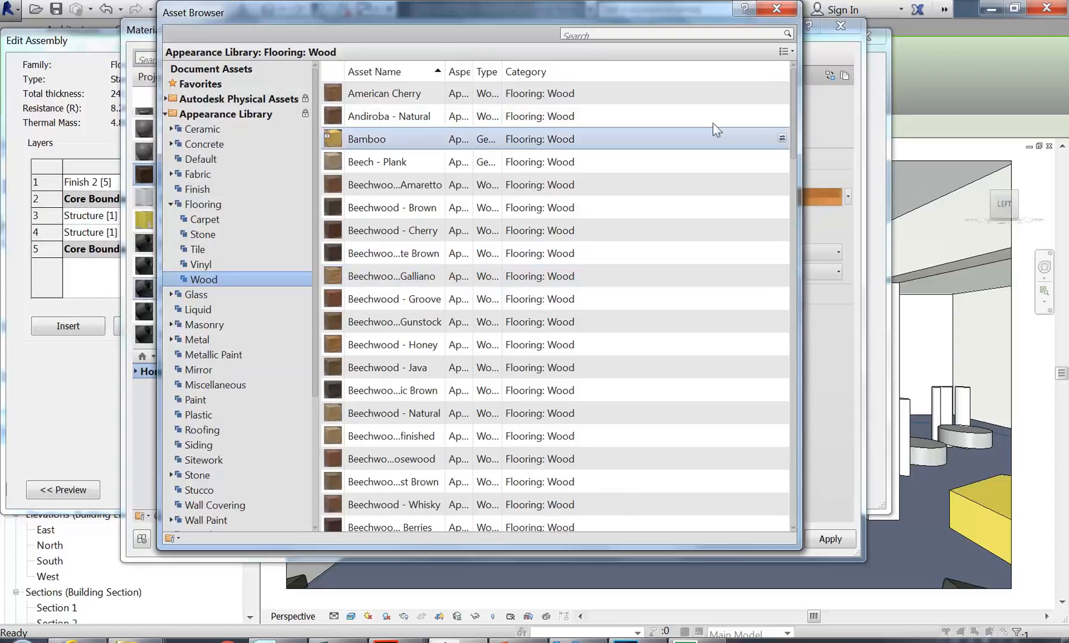
{"action": "left_click", "coordinate": [775, 9]}
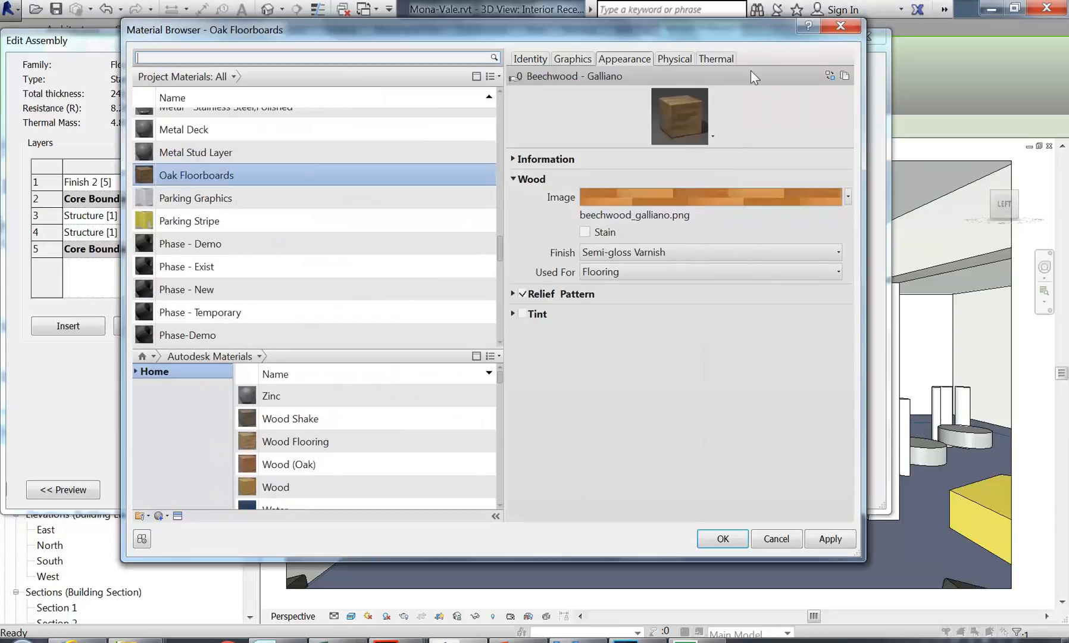
{"action": "left_click", "coordinate": [651, 198]}
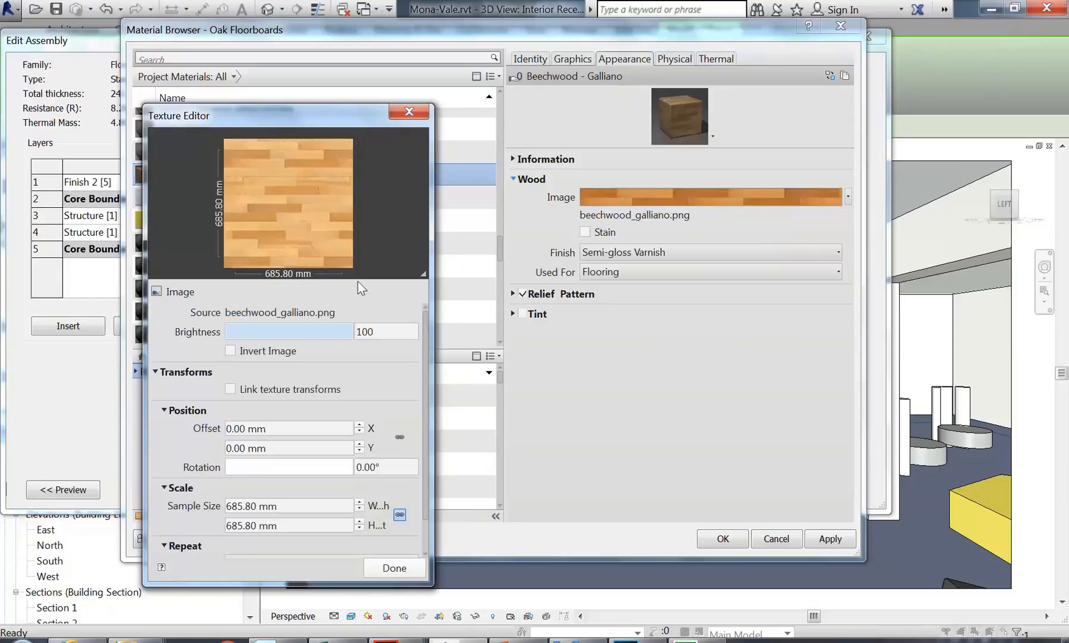
{"action": "left_click", "coordinate": [297, 507]}
{"action": "left_click", "coordinate": [297, 524]}
{"action": "left_click", "coordinate": [298, 504]}
{"action": "left_click", "coordinate": [298, 525]}
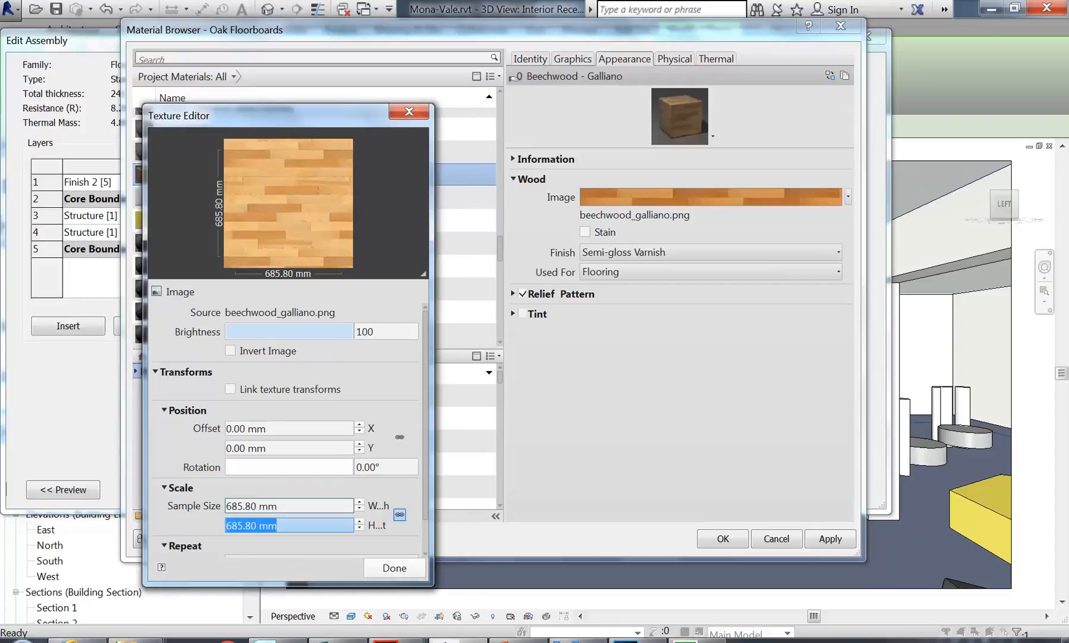
{"action": "left_click", "coordinate": [391, 575]}
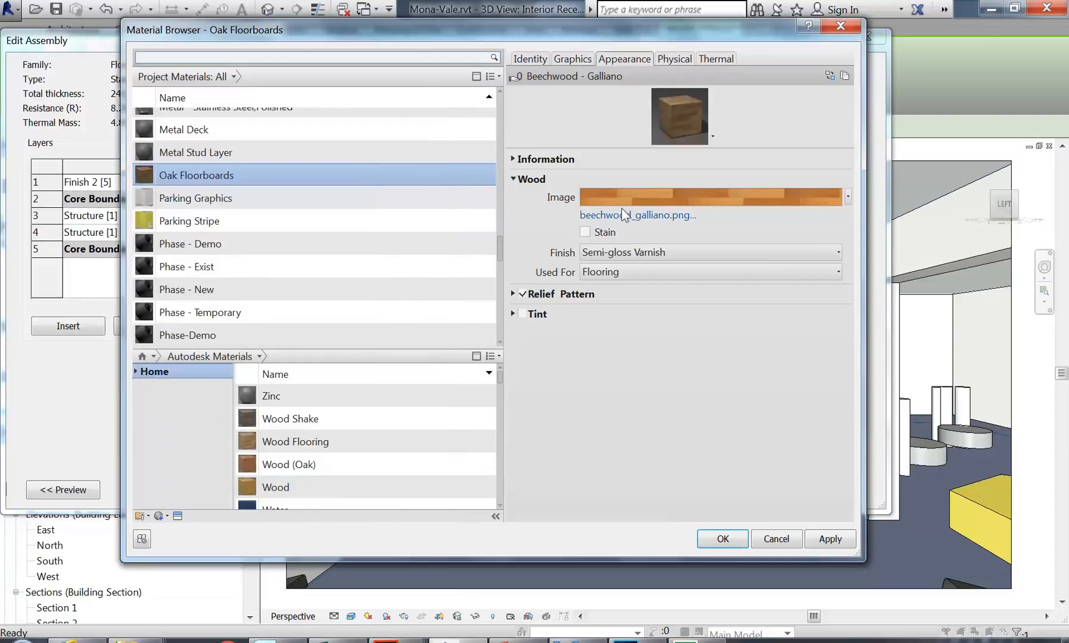
{"action": "left_click", "coordinate": [521, 294]}
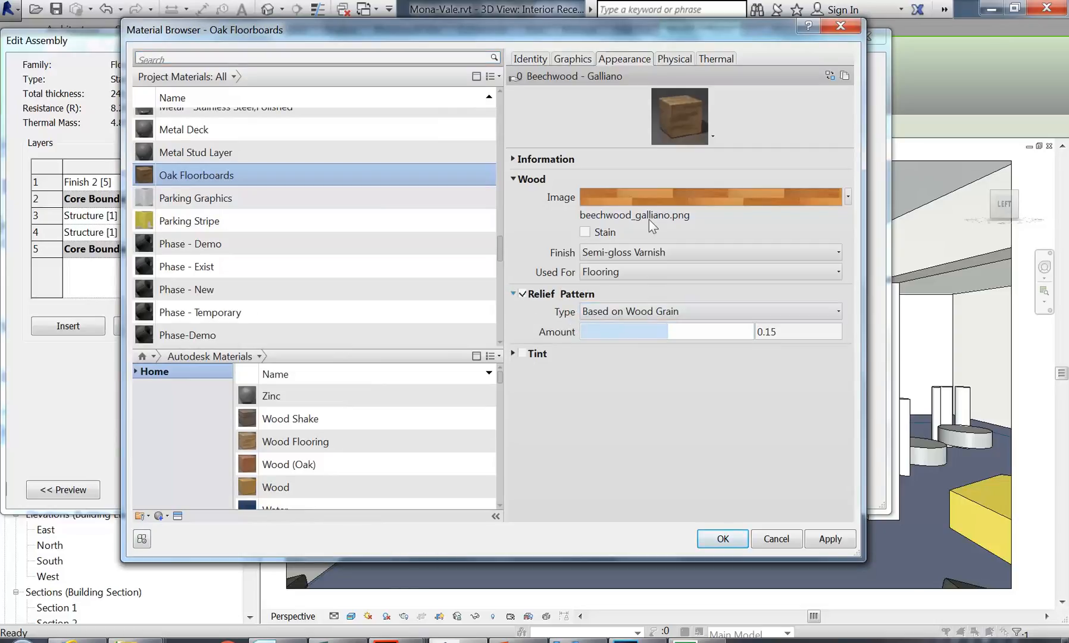
{"action": "left_click", "coordinate": [512, 295]}
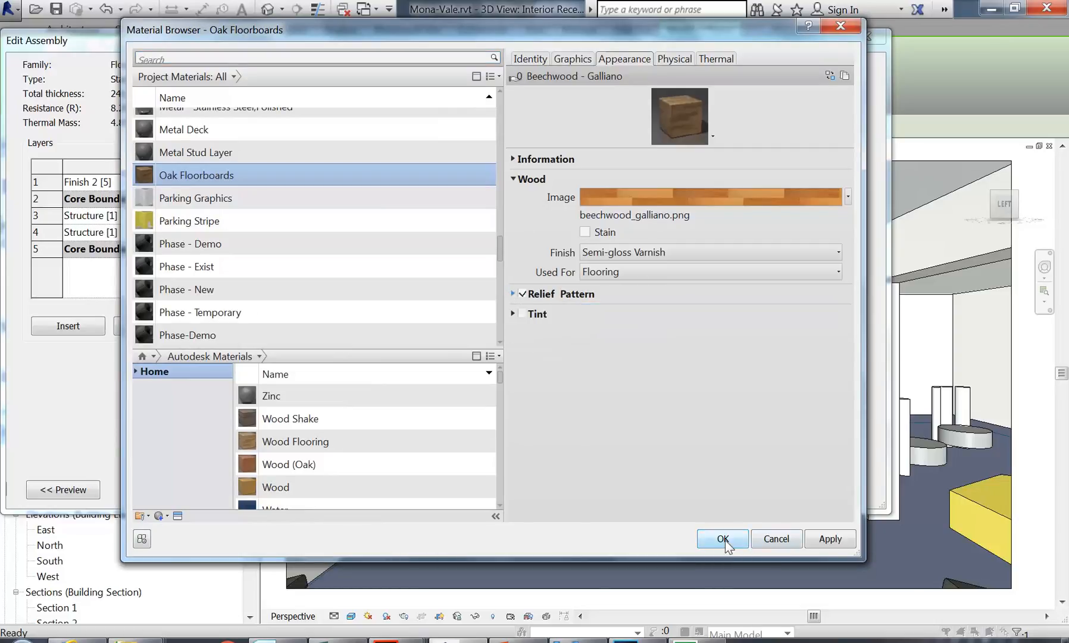
{"action": "left_click", "coordinate": [711, 196]}
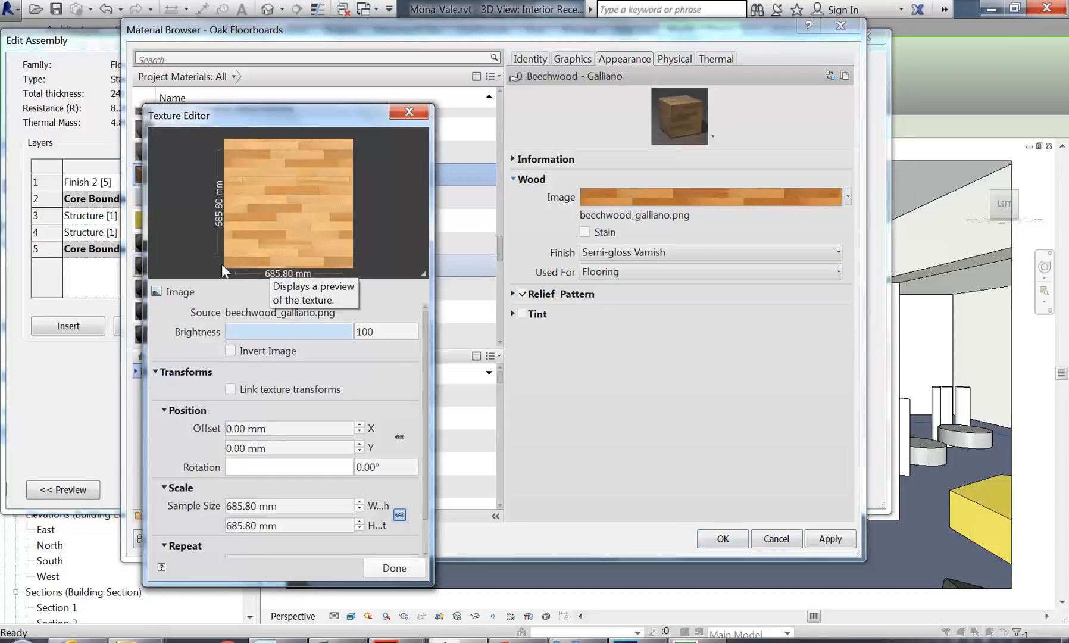
{"action": "left_click", "coordinate": [397, 569]}
{"action": "mouse_move", "coordinate": [136, 639]}
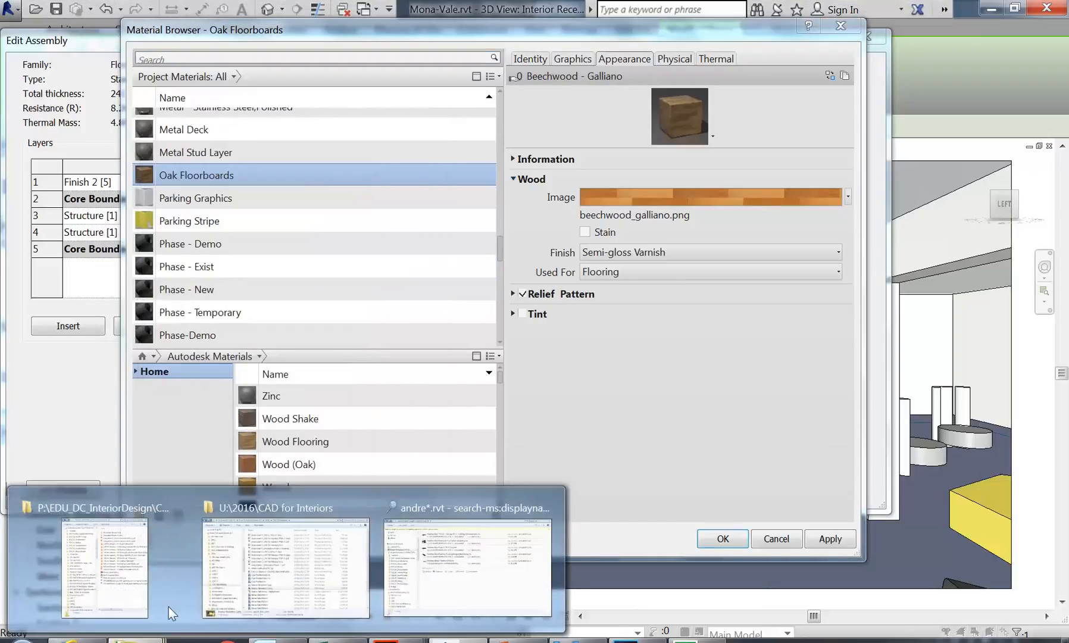
Step: Find the Material Images folder in EDU_DC_InteriorDesign and check its size in Properties
{"action": "left_click", "coordinate": [106, 564]}
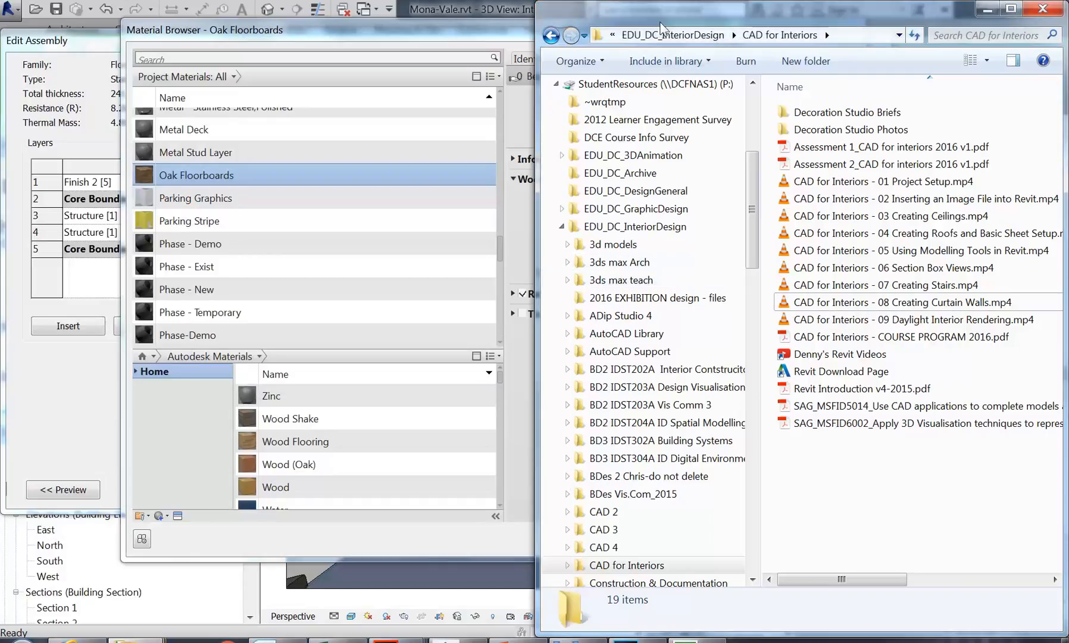
{"action": "left_click_drag", "start_coordinate": [539, 258], "coordinate": [196, 258]}
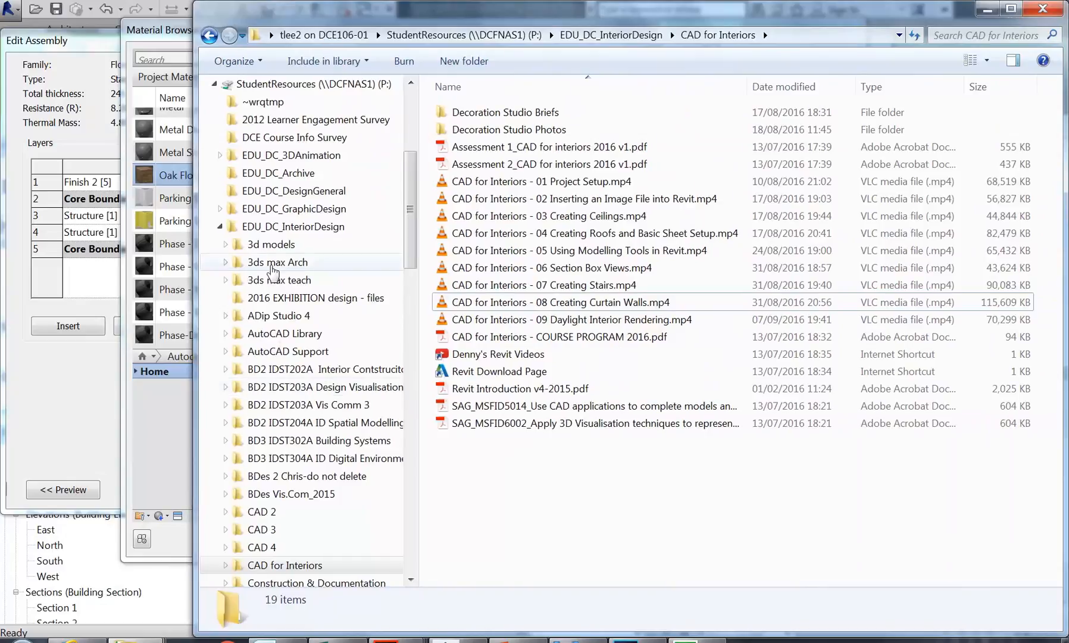
{"action": "left_click", "coordinate": [265, 230]}
{"action": "left_click", "coordinate": [551, 373]}
{"action": "scroll", "coordinate": [551, 375], "scroll_direction": "down", "scroll_amount": 3}
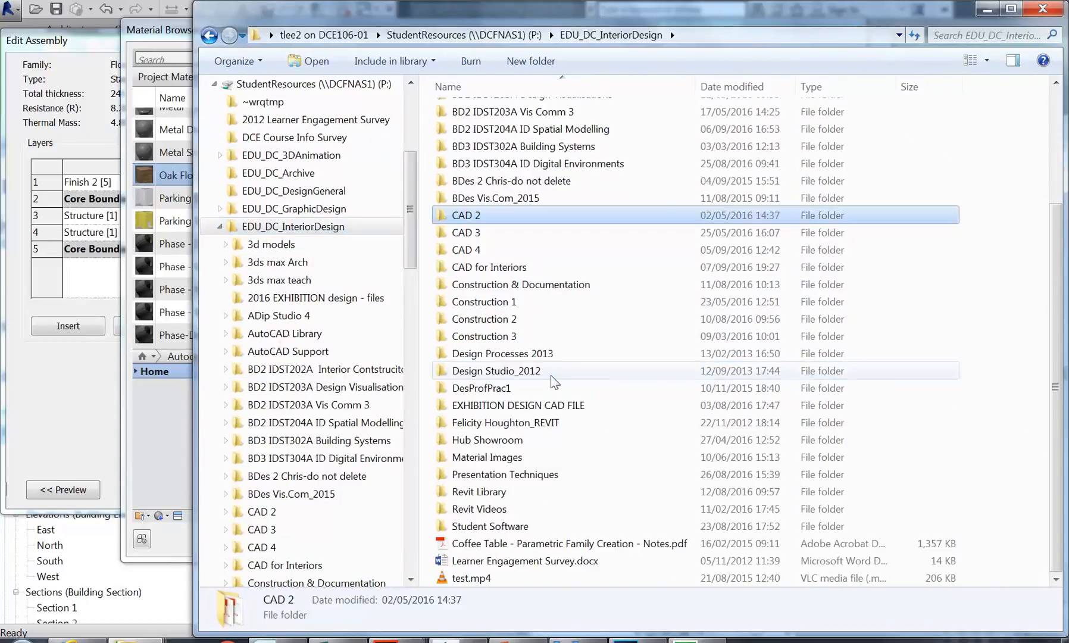
{"action": "double_click", "coordinate": [474, 457]}
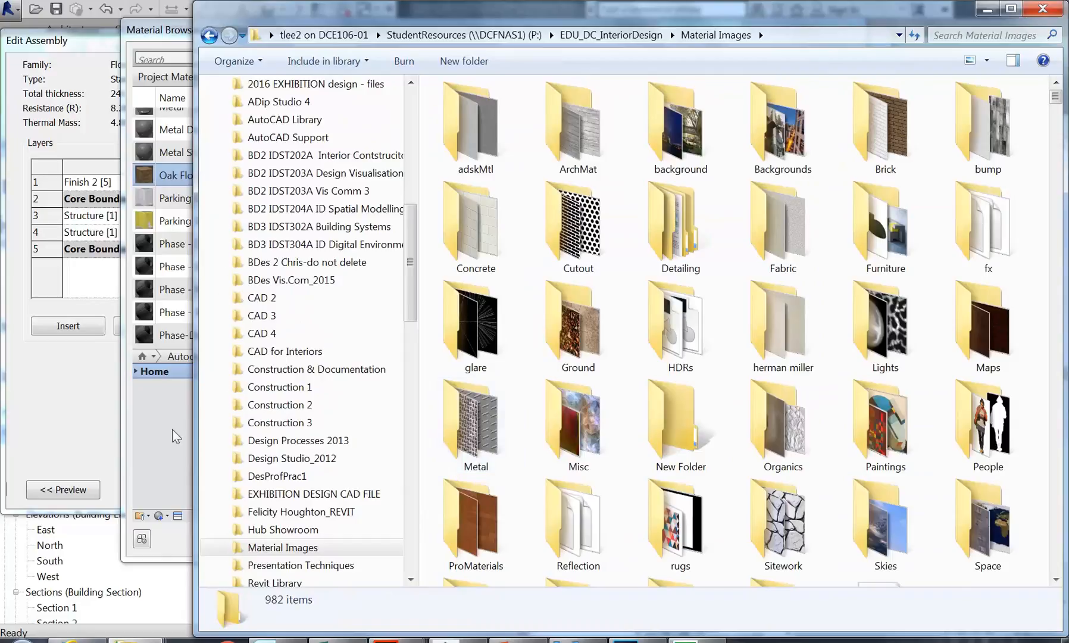
{"action": "left_click_drag", "start_coordinate": [194, 425], "coordinate": [76, 423]}
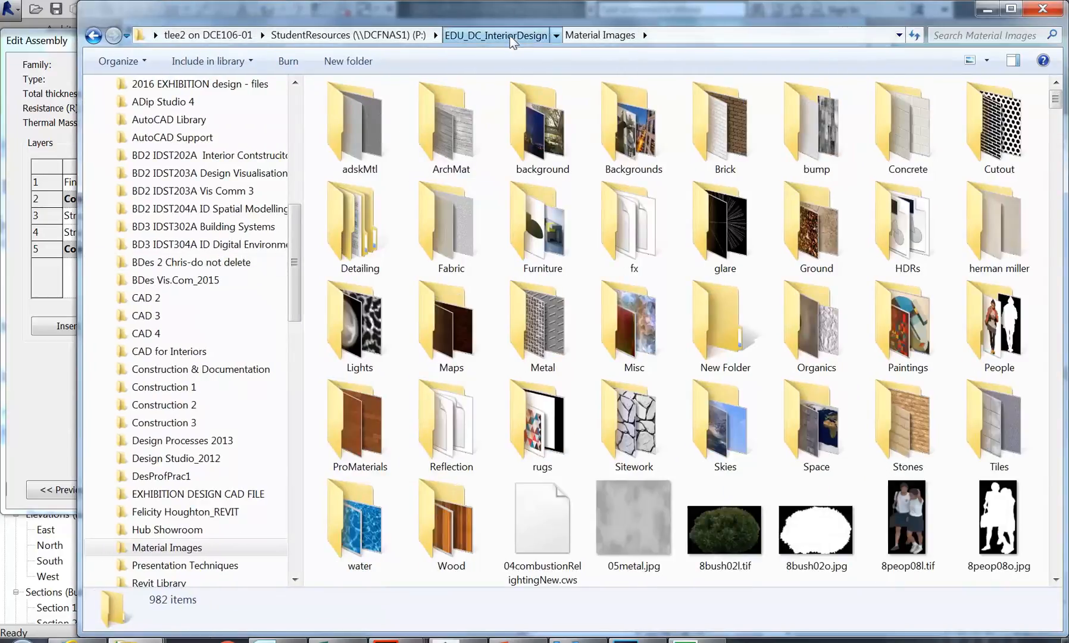
{"action": "left_click", "coordinate": [509, 35]}
{"action": "right_click", "coordinate": [375, 577]}
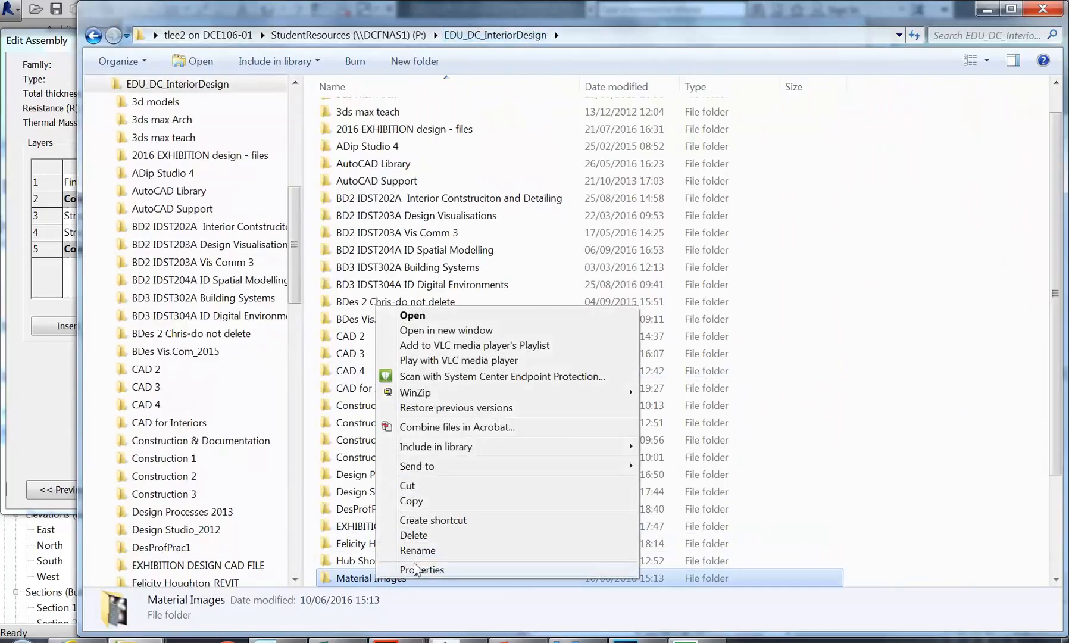
{"action": "left_click", "coordinate": [393, 570]}
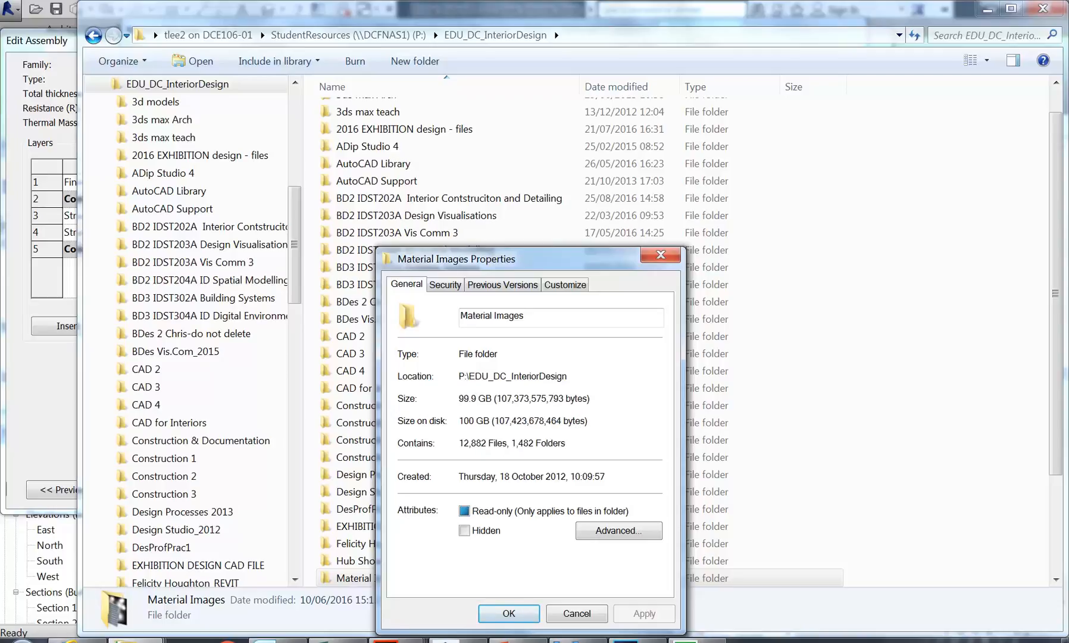
{"action": "left_click", "coordinate": [570, 616]}
{"action": "scroll", "coordinate": [421, 376], "scroll_direction": "down", "scroll_amount": 2}
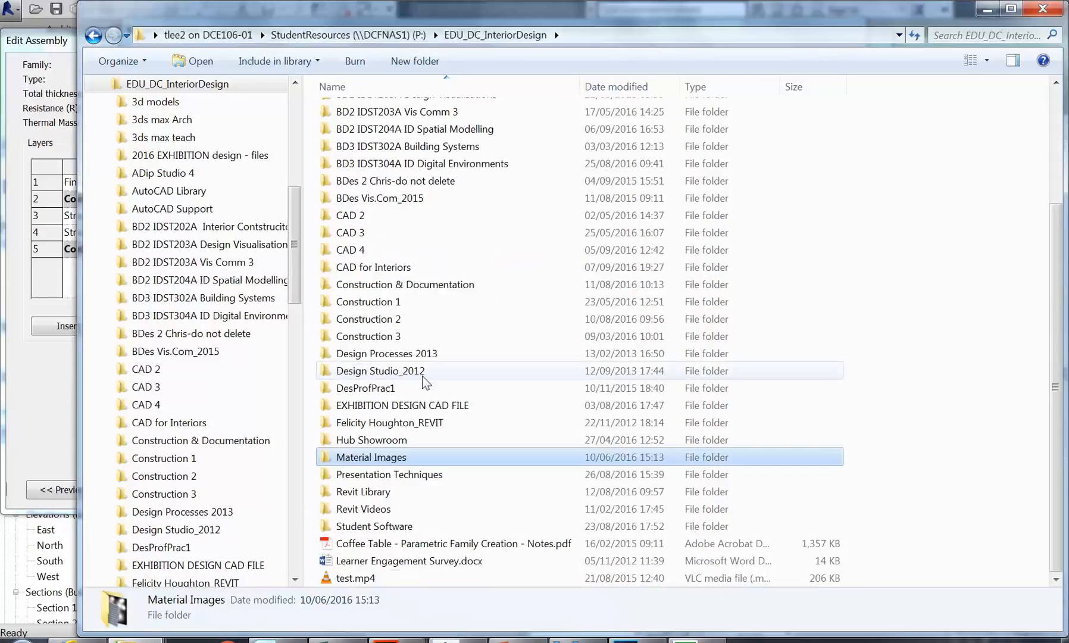
{"action": "right_click", "coordinate": [342, 459]}
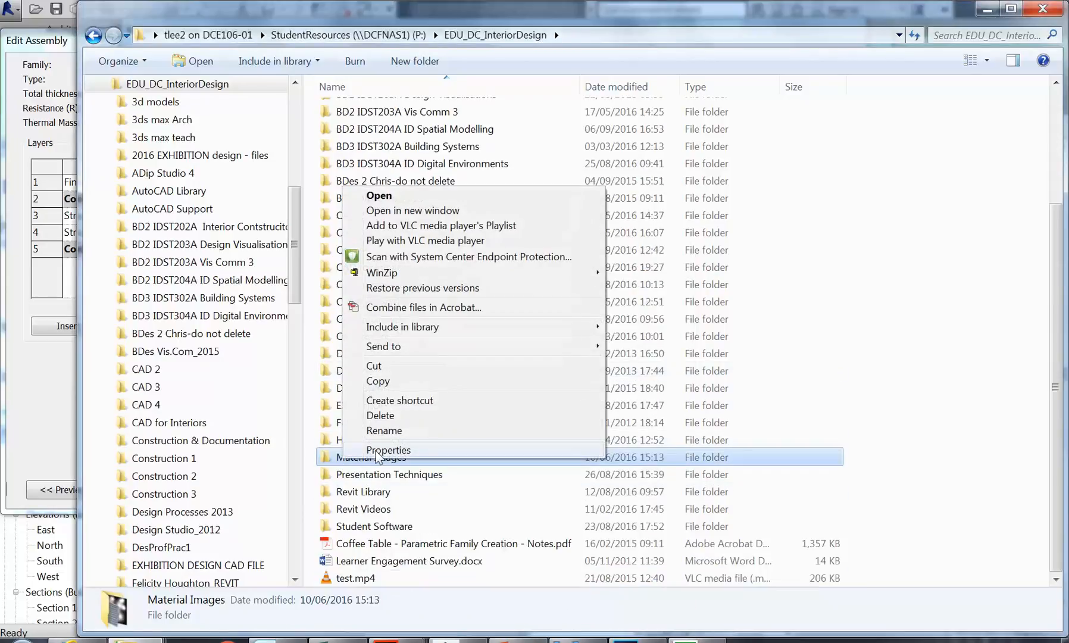
{"action": "left_click", "coordinate": [376, 451]}
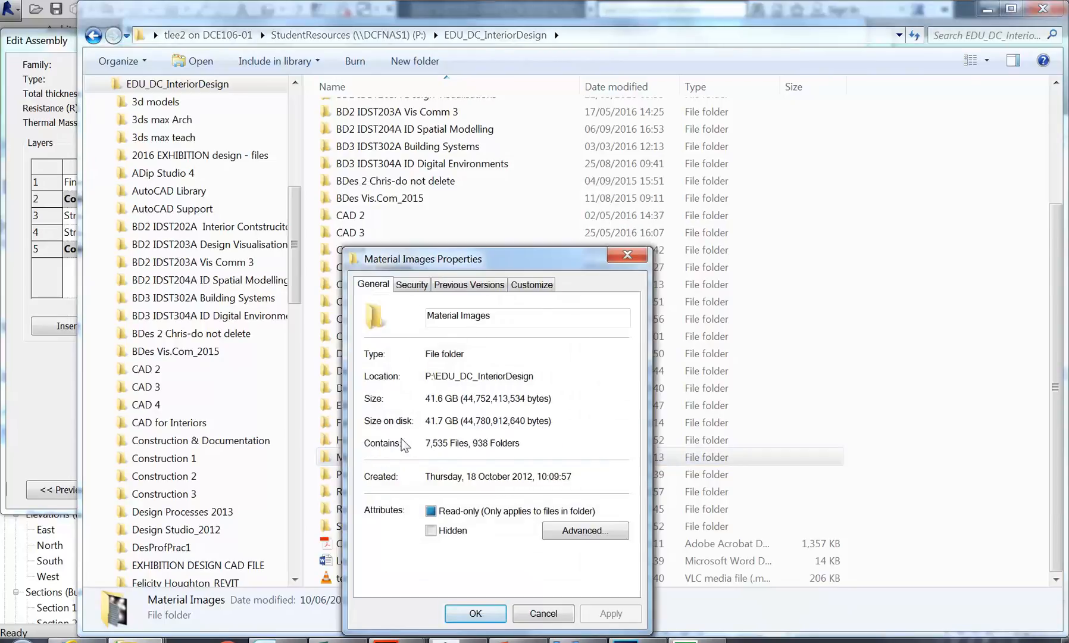
{"action": "left_click_drag", "start_coordinate": [467, 257], "coordinate": [363, 142]}
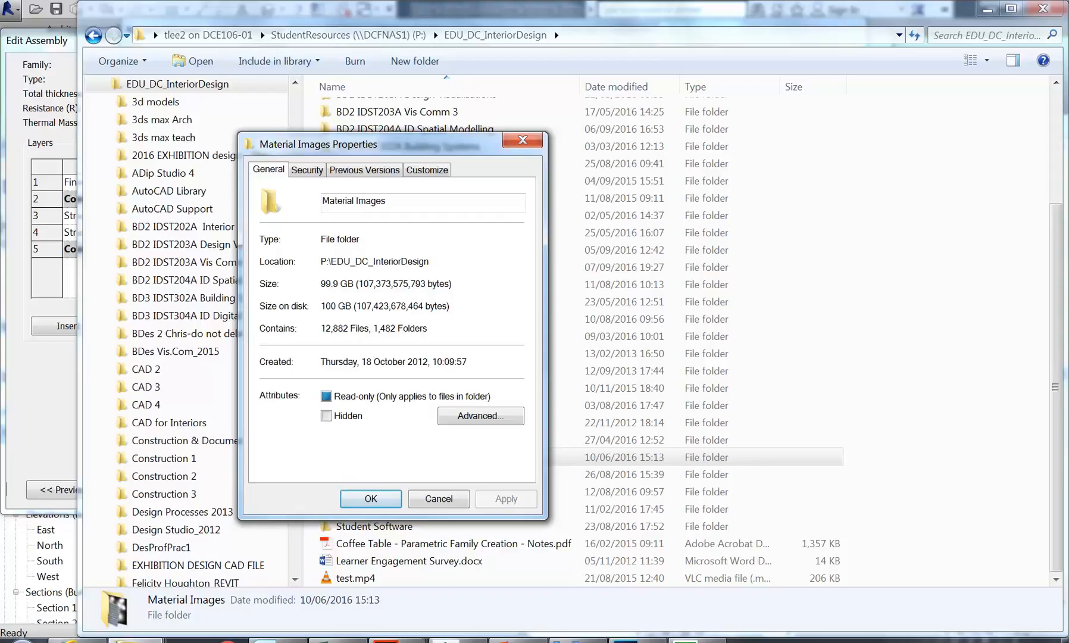
{"action": "left_click", "coordinate": [440, 499]}
Step: Open Material Images and scroll through it, selecting the 17 Stones SpecColor.jpg image
{"action": "double_click", "coordinate": [360, 457]}
{"action": "left_click", "coordinate": [360, 459]}
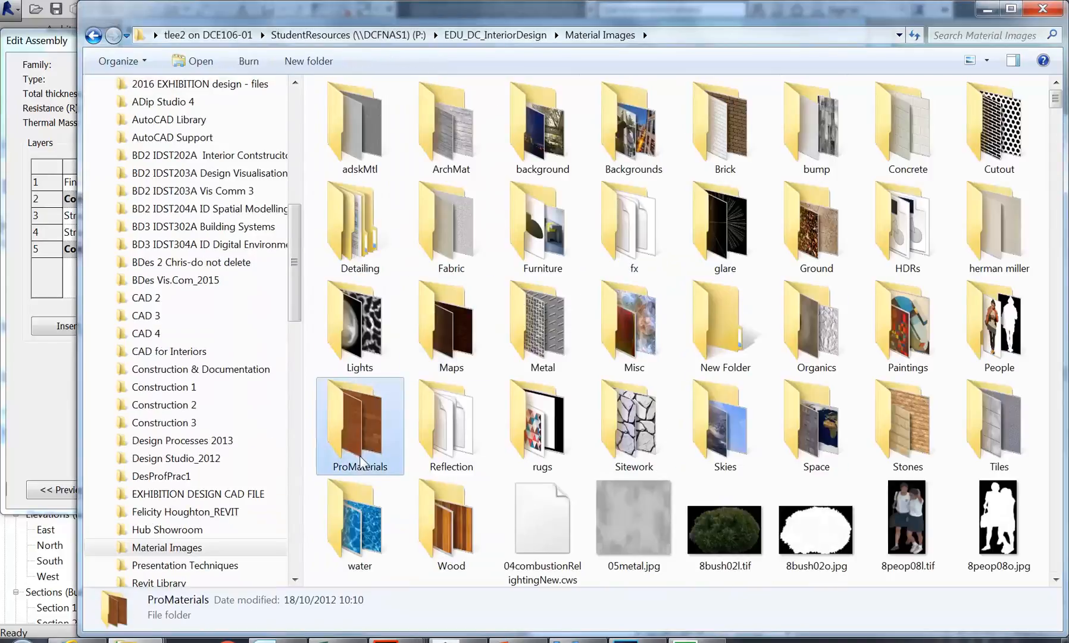
{"action": "scroll", "coordinate": [602, 235], "scroll_direction": "down", "scroll_amount": 5}
{"action": "scroll", "coordinate": [602, 238], "scroll_direction": "up", "scroll_amount": 8}
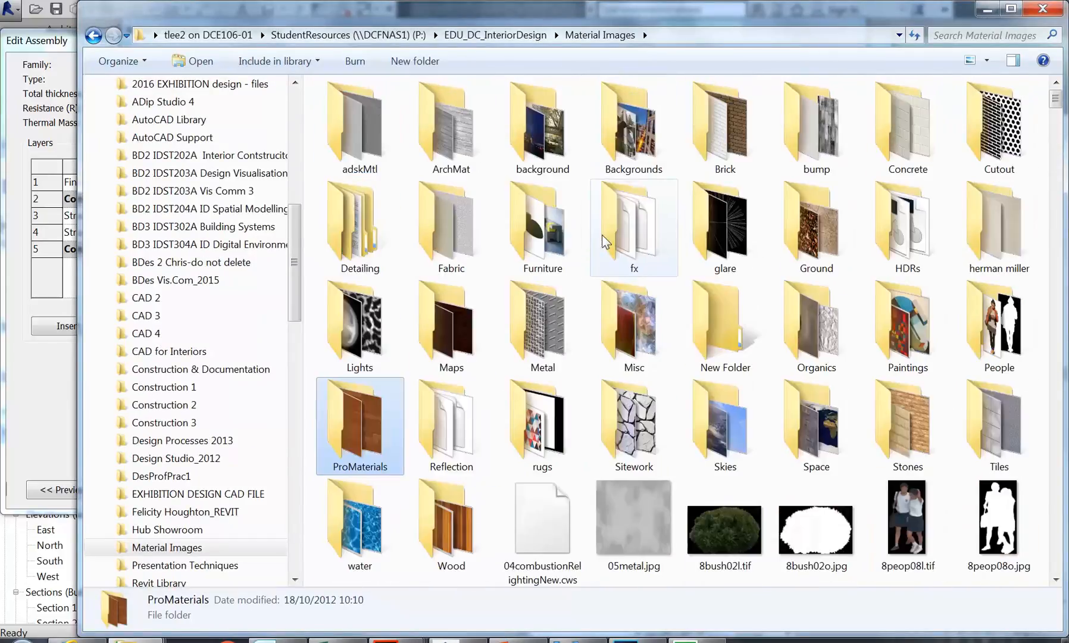
{"action": "scroll", "coordinate": [602, 238], "scroll_direction": "down", "scroll_amount": 3}
{"action": "left_click", "coordinate": [451, 237]}
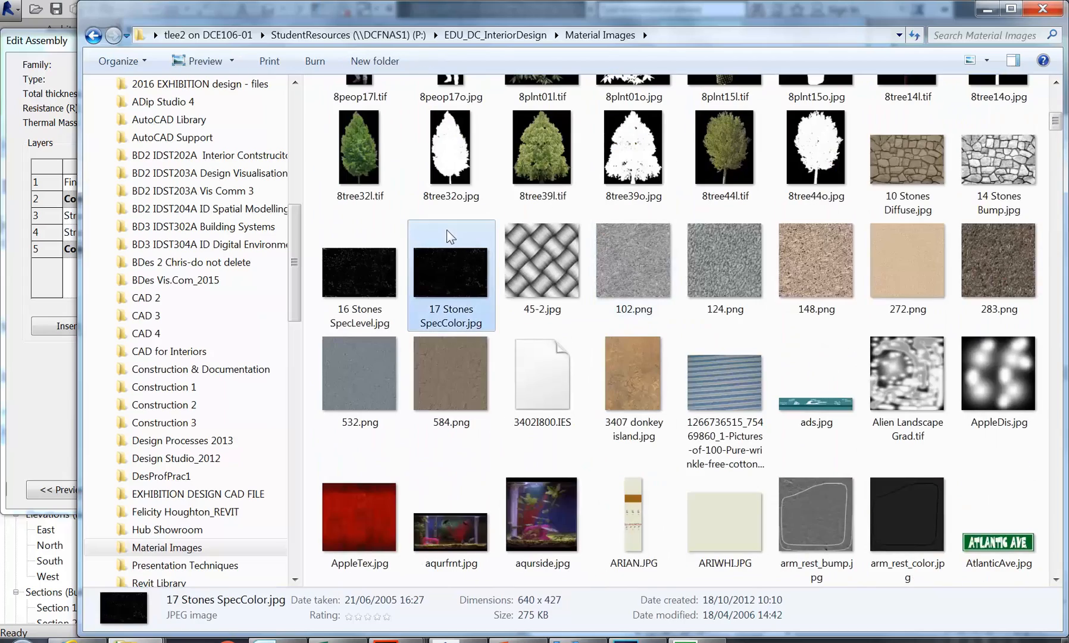
{"action": "scroll", "coordinate": [450, 237], "scroll_direction": "down", "scroll_amount": 10}
{"action": "scroll", "coordinate": [450, 237], "scroll_direction": "down", "scroll_amount": 15}
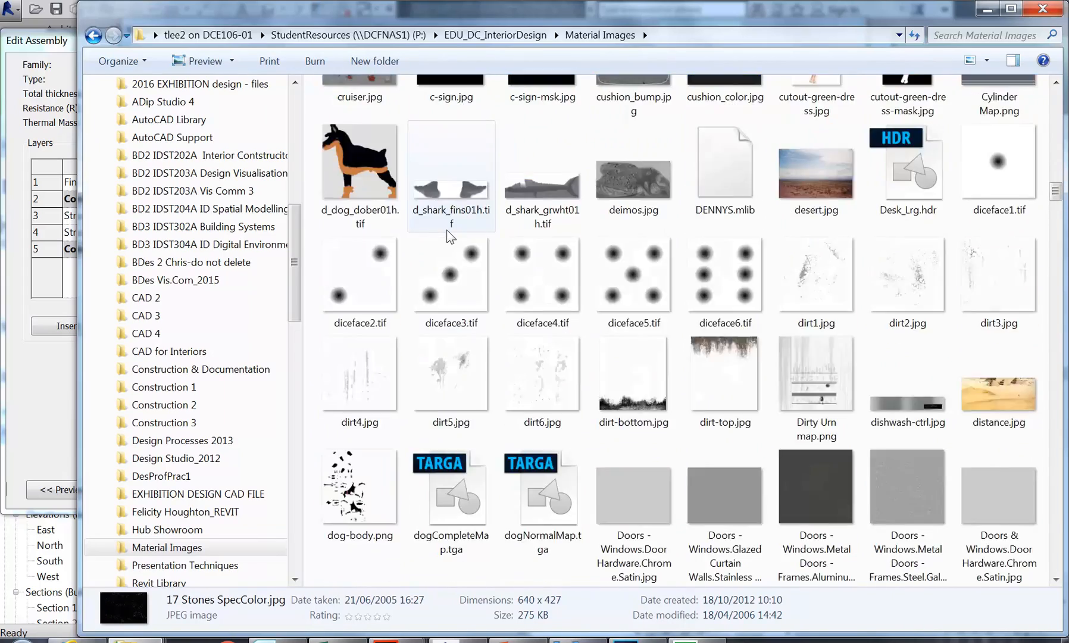
{"action": "scroll", "coordinate": [451, 237], "scroll_direction": "down", "scroll_amount": 5}
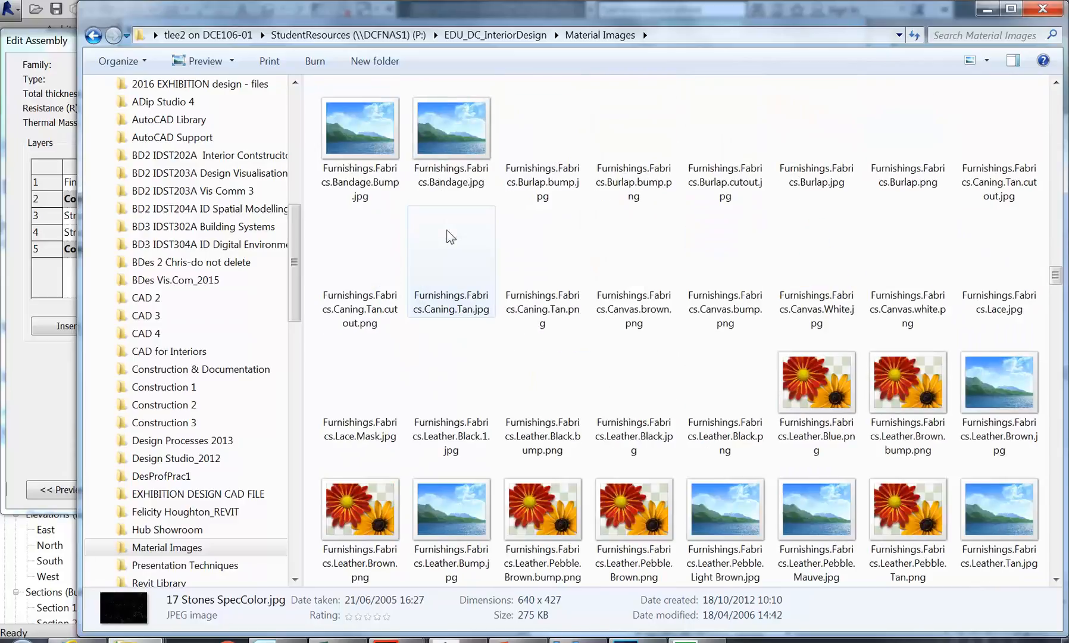
{"action": "scroll", "coordinate": [451, 237], "scroll_direction": "down", "scroll_amount": 20}
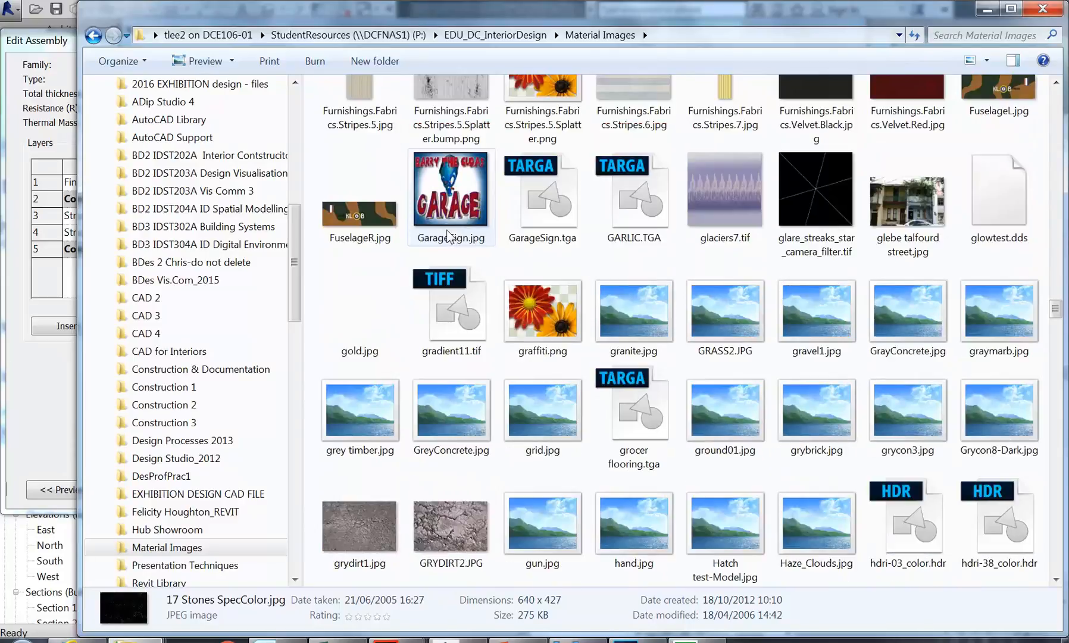
{"action": "scroll", "coordinate": [451, 237], "scroll_direction": "down", "scroll_amount": 5}
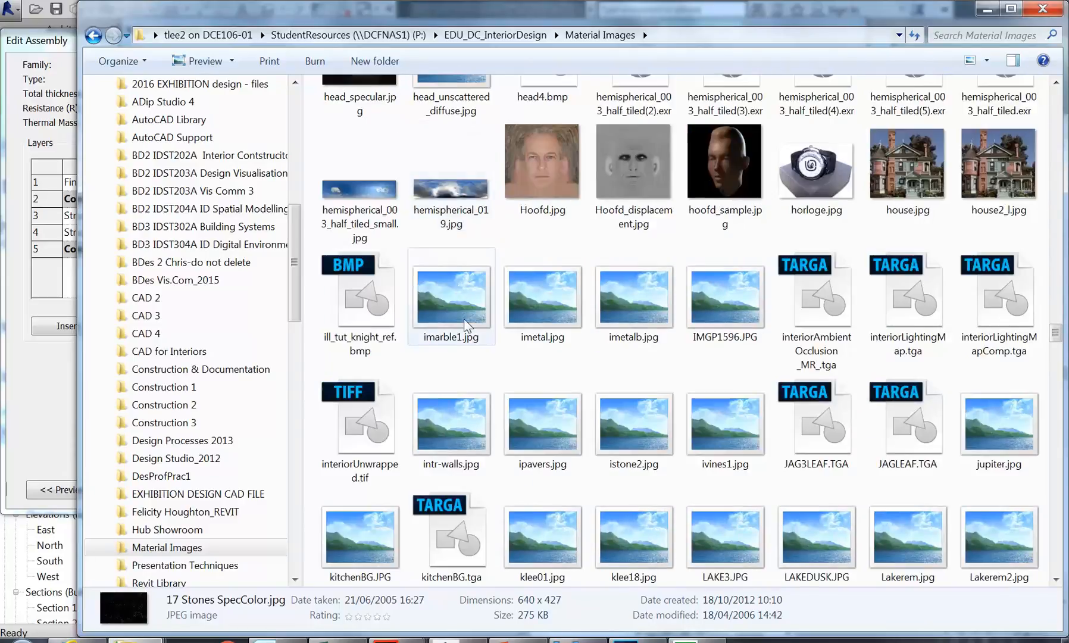
{"action": "scroll", "coordinate": [463, 318], "scroll_direction": "down", "scroll_amount": 5}
{"action": "scroll", "coordinate": [466, 326], "scroll_direction": "down", "scroll_amount": 4}
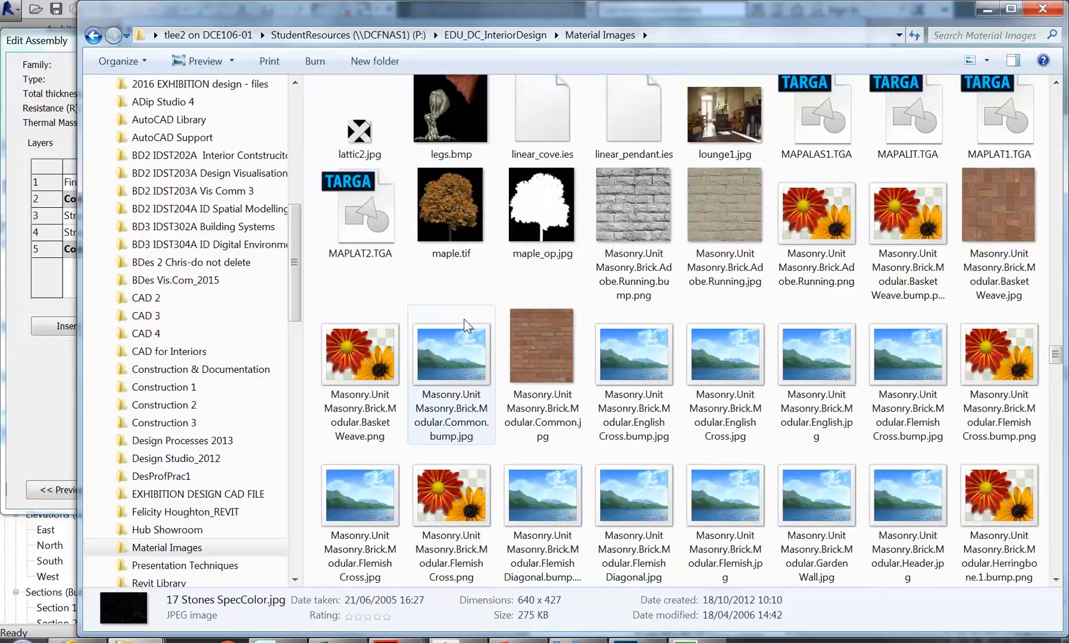
Step: Inspect brick textures like Adobe Running, Basket Weave, Running Brown, Screen Stacked, plus net_opc.jpg
{"action": "left_click", "coordinate": [621, 203]}
{"action": "left_click", "coordinate": [811, 205]}
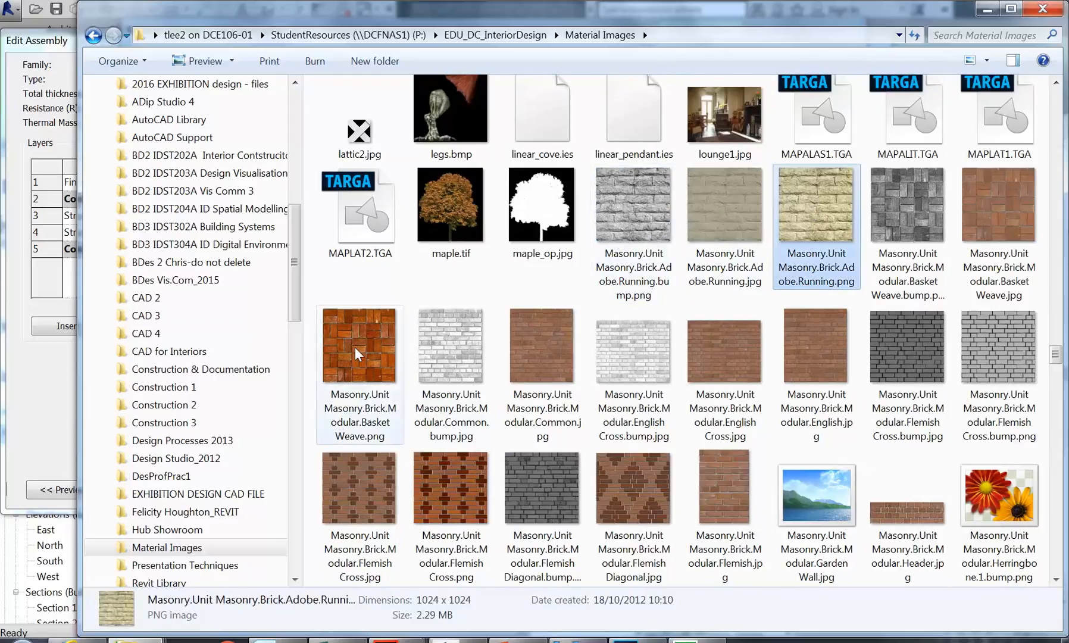
{"action": "left_click", "coordinate": [354, 348]}
{"action": "left_click", "coordinate": [823, 212]}
{"action": "left_click", "coordinate": [880, 212]}
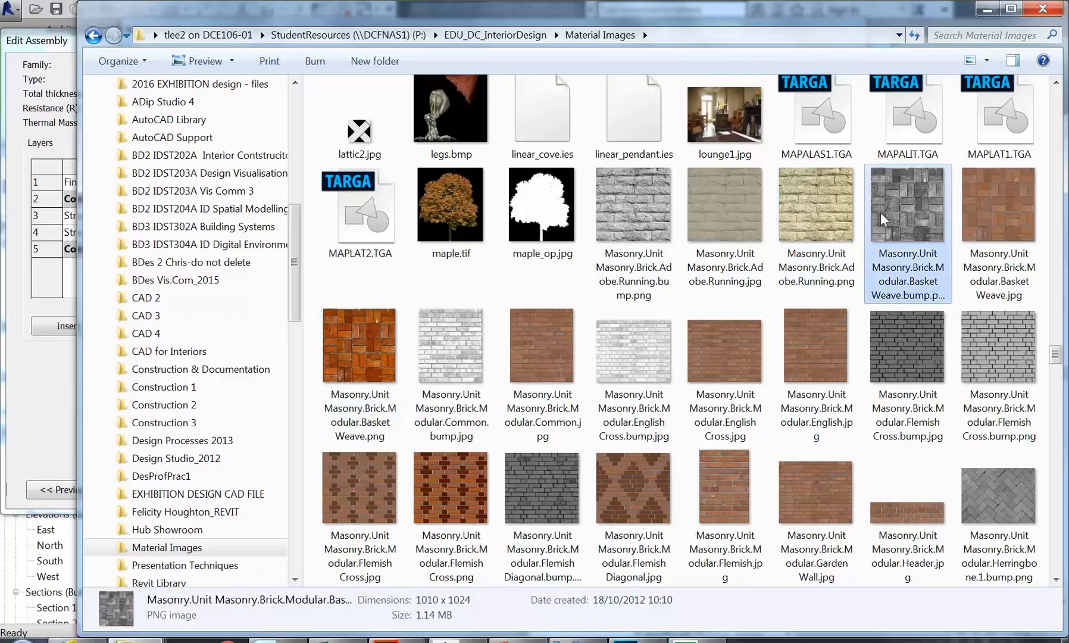
{"action": "scroll", "coordinate": [422, 291], "scroll_direction": "down", "scroll_amount": 5}
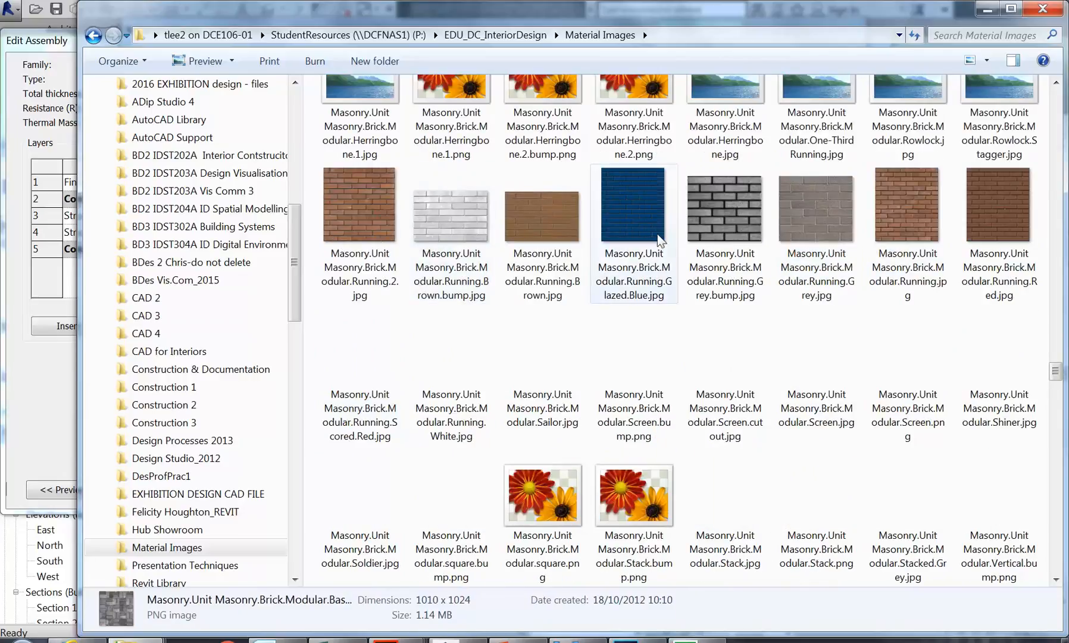
{"action": "left_click", "coordinate": [707, 203]}
{"action": "left_click", "coordinate": [545, 214]}
{"action": "scroll", "coordinate": [545, 213], "scroll_direction": "down", "scroll_amount": 3}
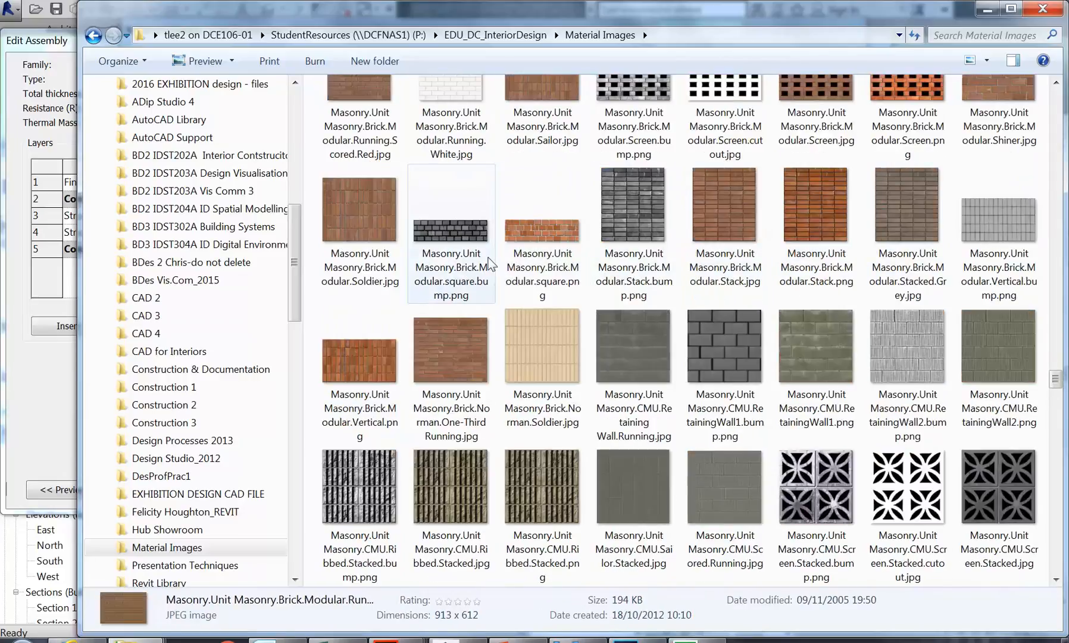
{"action": "left_click", "coordinate": [815, 493]}
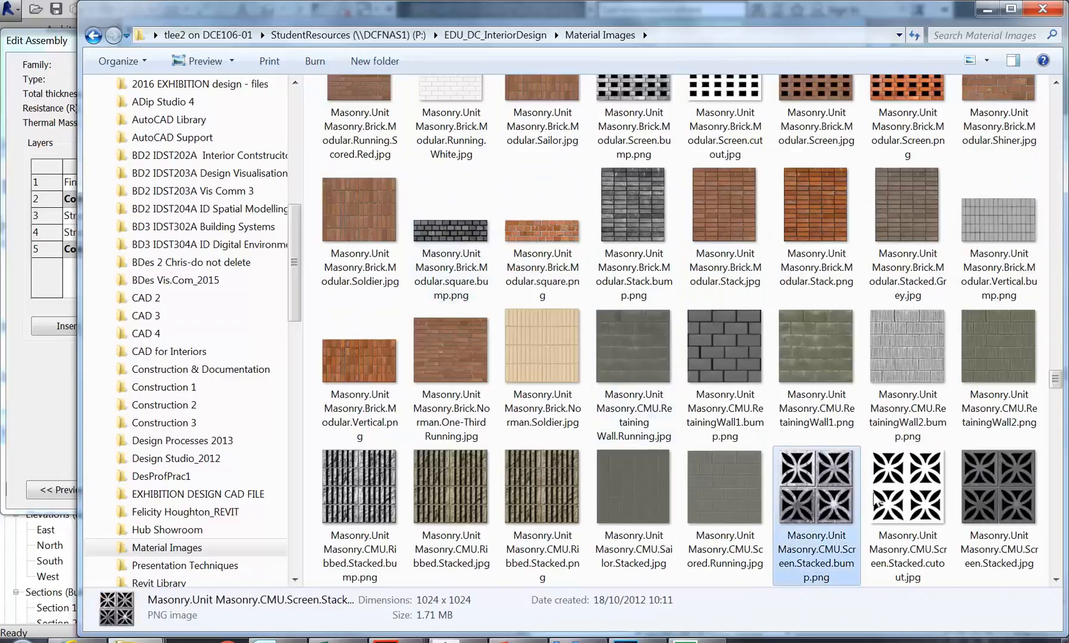
{"action": "left_click", "coordinate": [908, 500]}
{"action": "left_click", "coordinate": [994, 510]}
{"action": "scroll", "coordinate": [598, 452], "scroll_direction": "down", "scroll_amount": 6}
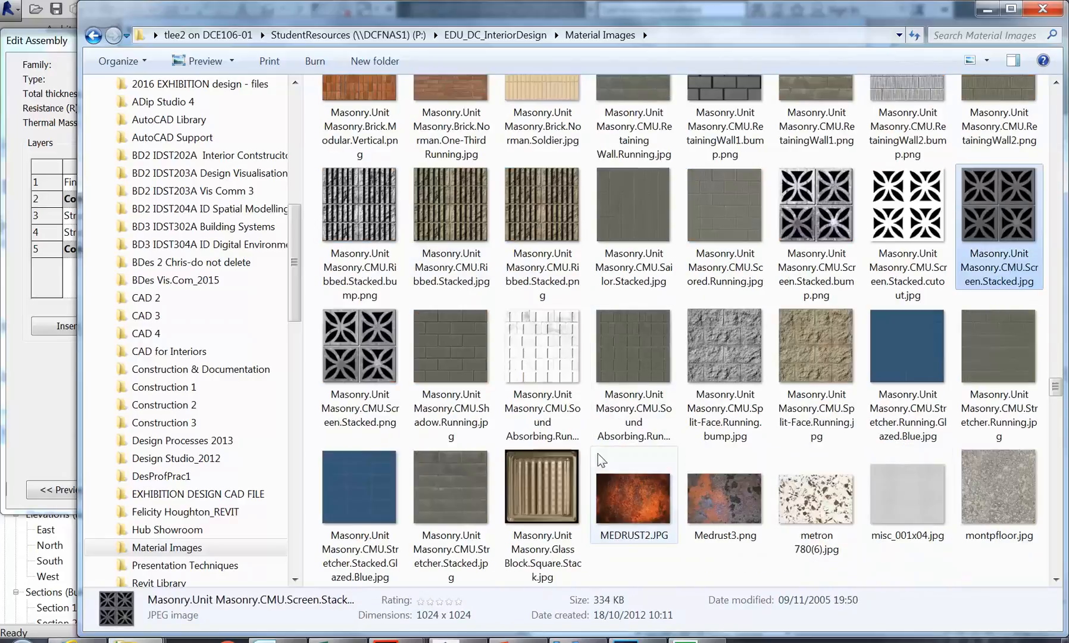
{"action": "left_click", "coordinate": [440, 402]}
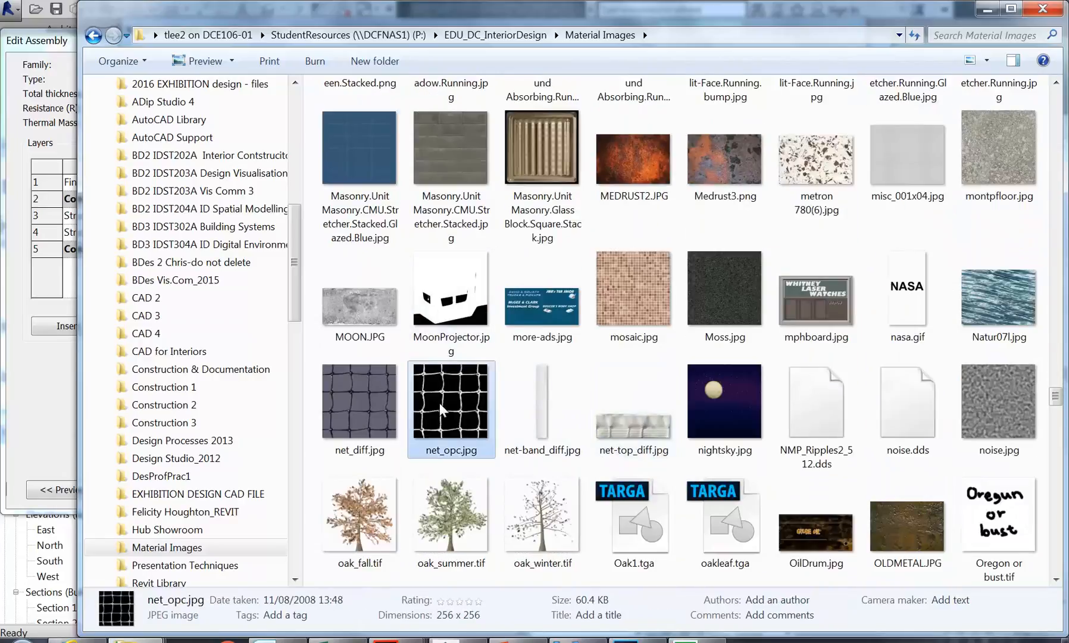
Step: Scroll to the end of the image list and back up to the texture subfolders
{"action": "scroll", "coordinate": [440, 402], "scroll_direction": "down", "scroll_amount": 15}
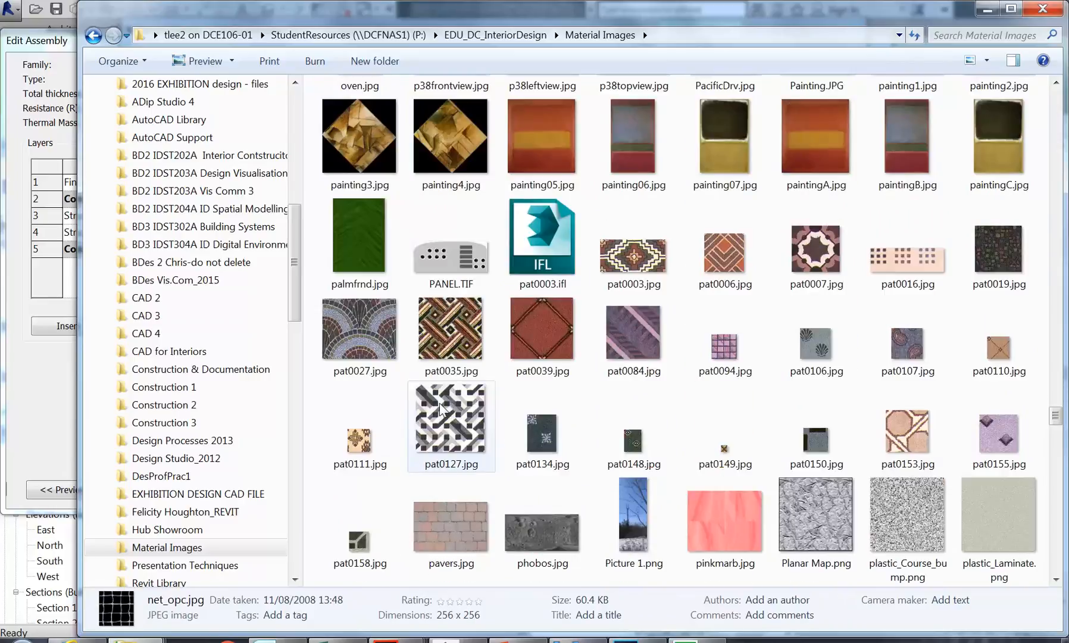
{"action": "scroll", "coordinate": [439, 402], "scroll_direction": "down", "scroll_amount": 20}
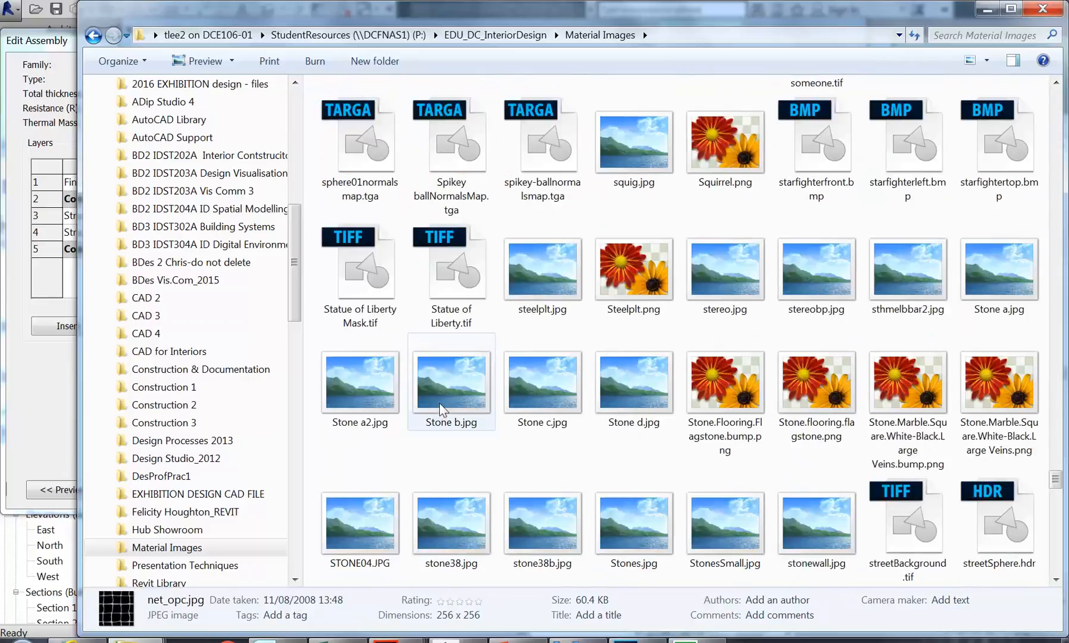
{"action": "scroll", "coordinate": [439, 404], "scroll_direction": "down", "scroll_amount": 5}
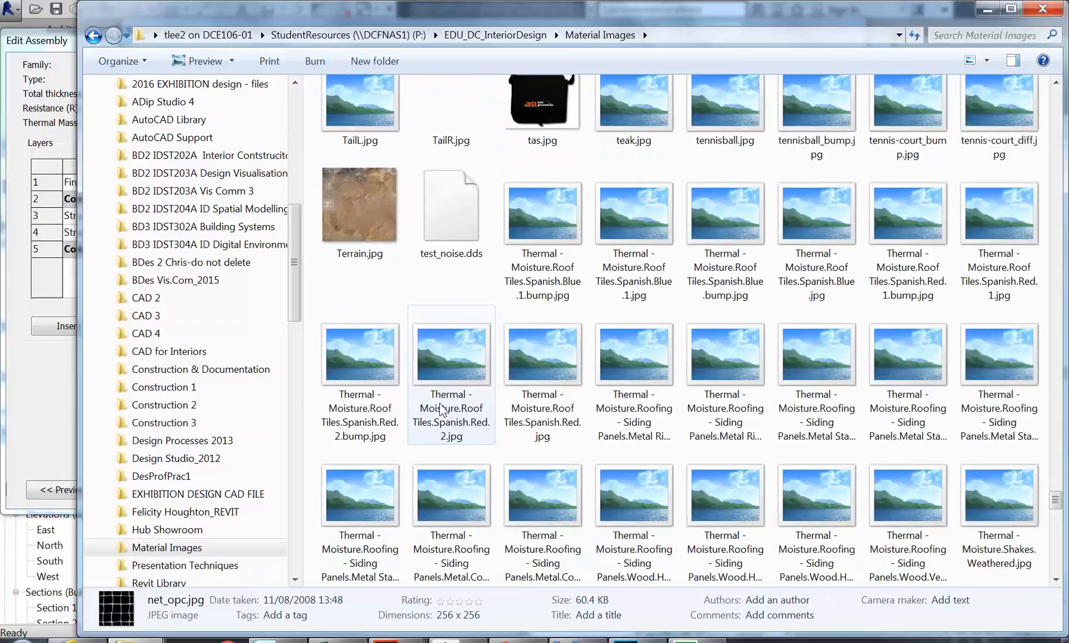
{"action": "scroll", "coordinate": [440, 408], "scroll_direction": "down", "scroll_amount": 5}
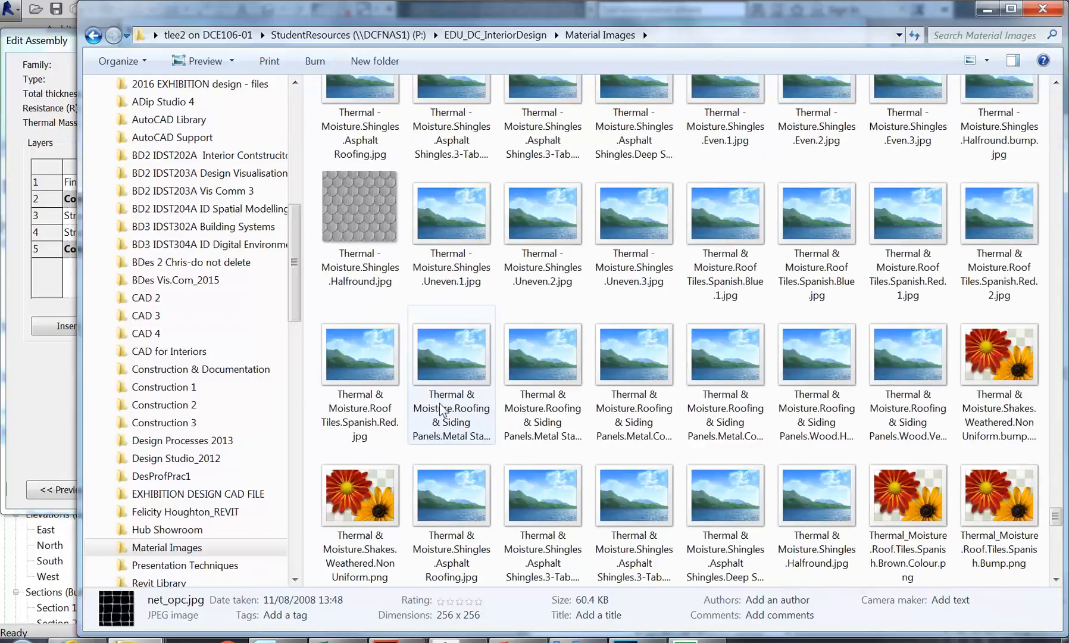
{"action": "scroll", "coordinate": [440, 410], "scroll_direction": "down", "scroll_amount": 6}
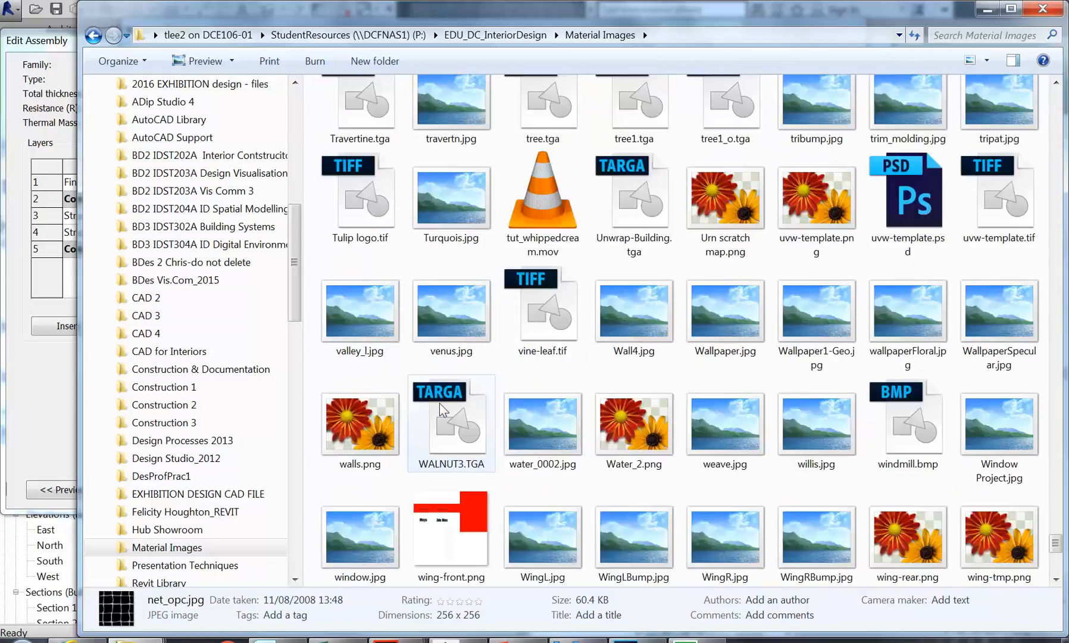
{"action": "scroll", "coordinate": [439, 403], "scroll_direction": "down", "scroll_amount": 7}
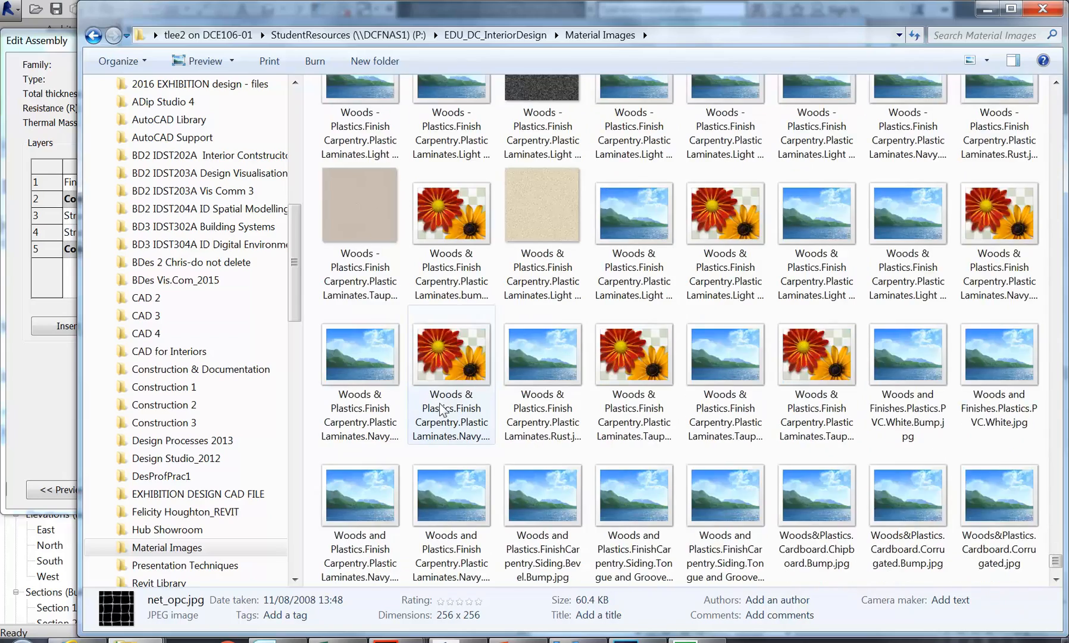
{"action": "scroll", "coordinate": [439, 402], "scroll_direction": "up", "scroll_amount": 8}
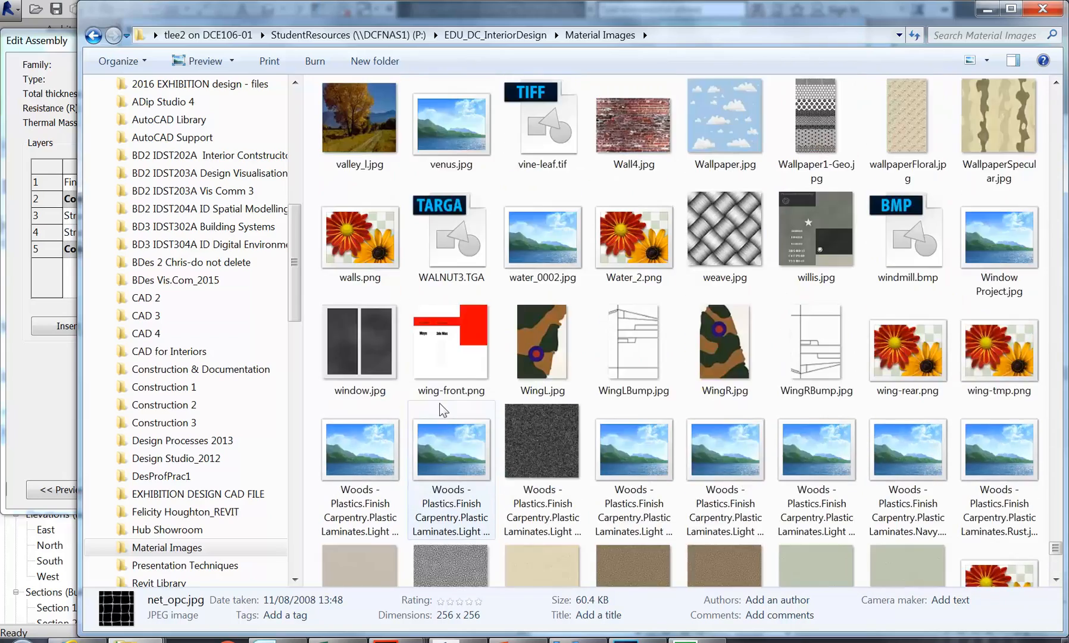
{"action": "scroll", "coordinate": [439, 402], "scroll_direction": "up", "scroll_amount": 12}
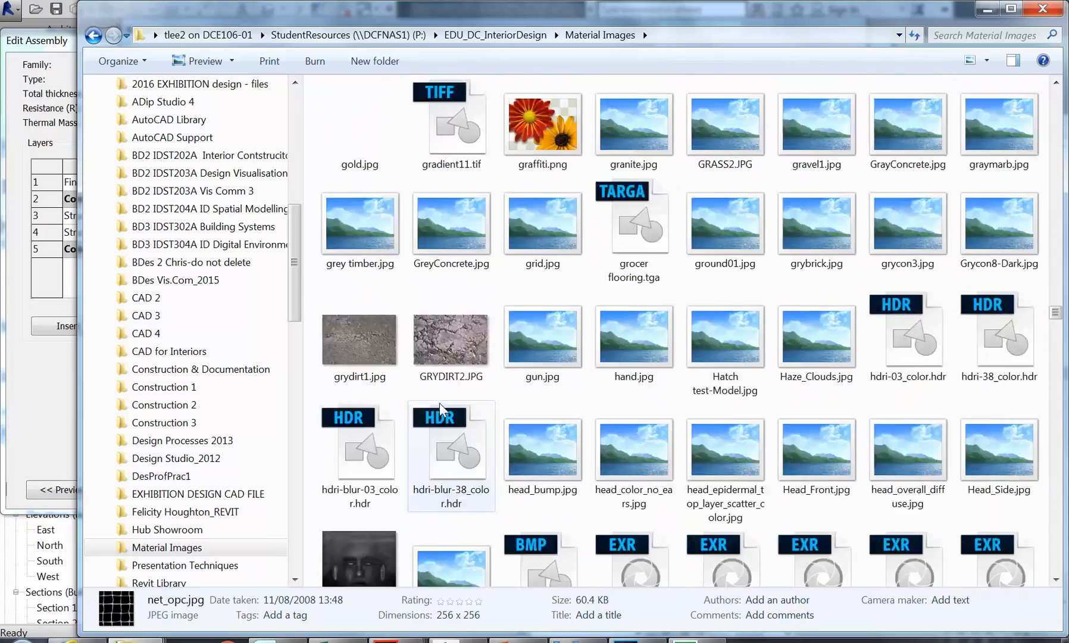
{"action": "scroll", "coordinate": [439, 403], "scroll_direction": "up", "scroll_amount": 10}
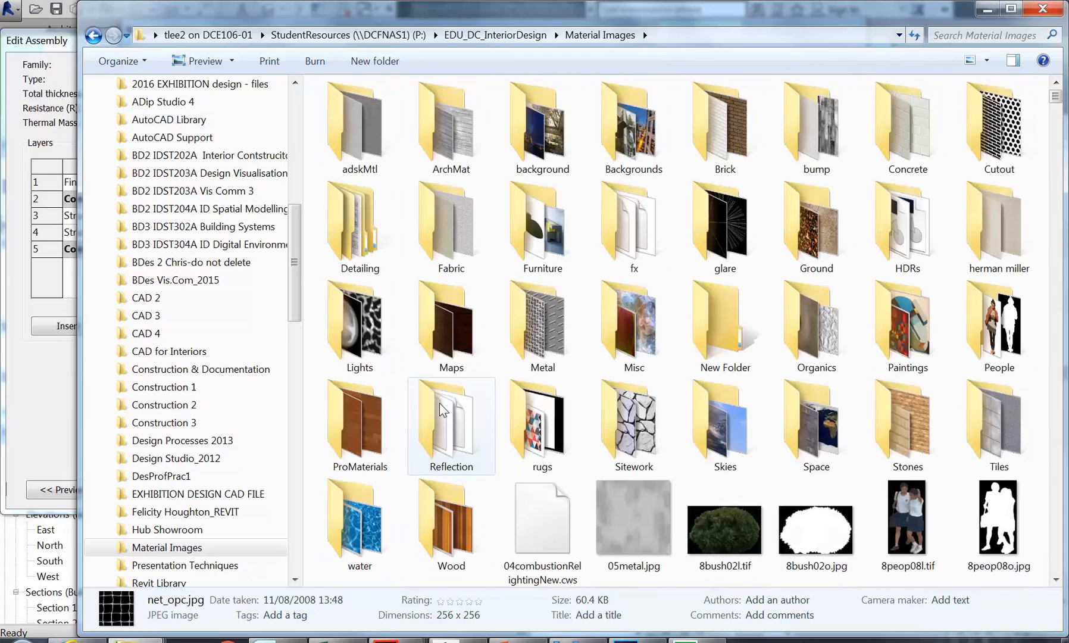
Step: View the Stones textures as large icons, then minimize Explorer to return to Revit
{"action": "double_click", "coordinate": [907, 423]}
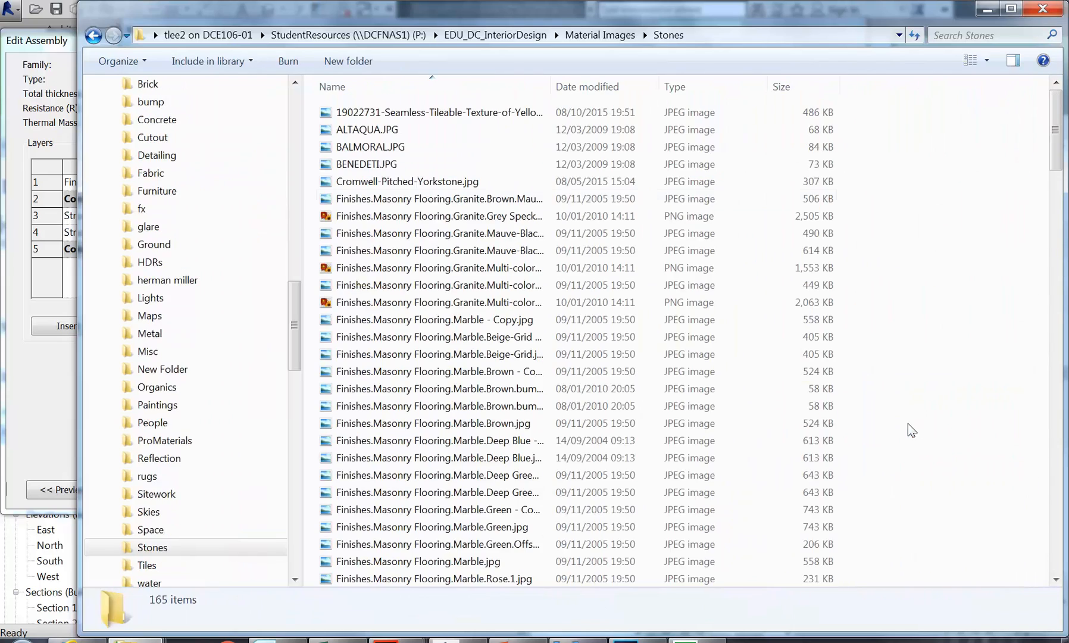
{"action": "left_click", "coordinate": [986, 61]}
{"action": "left_click", "coordinate": [973, 48]}
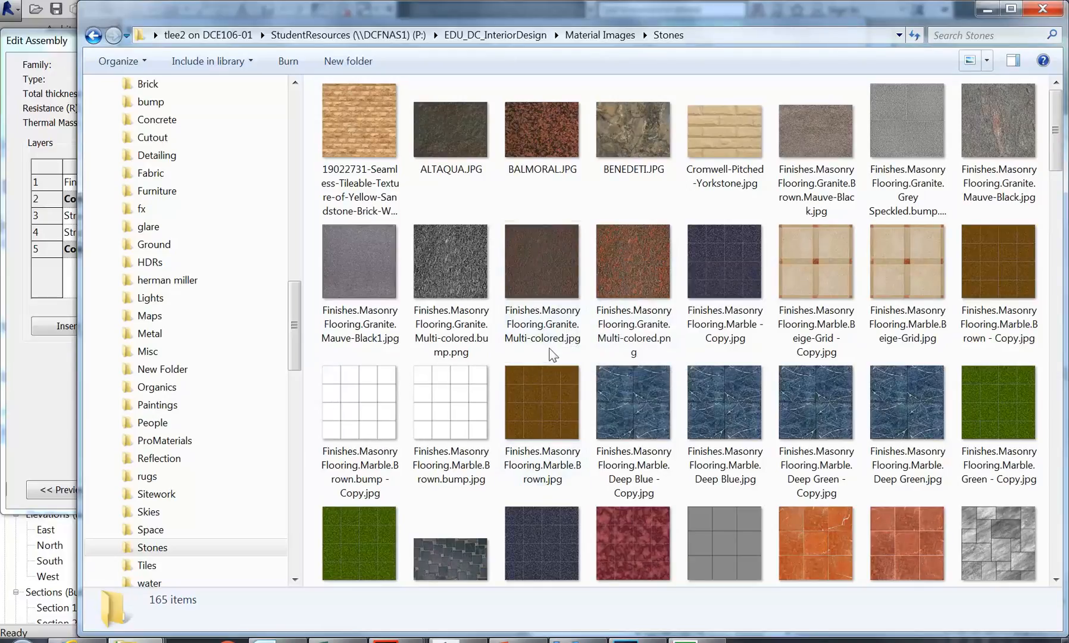
{"action": "left_click", "coordinate": [993, 9]}
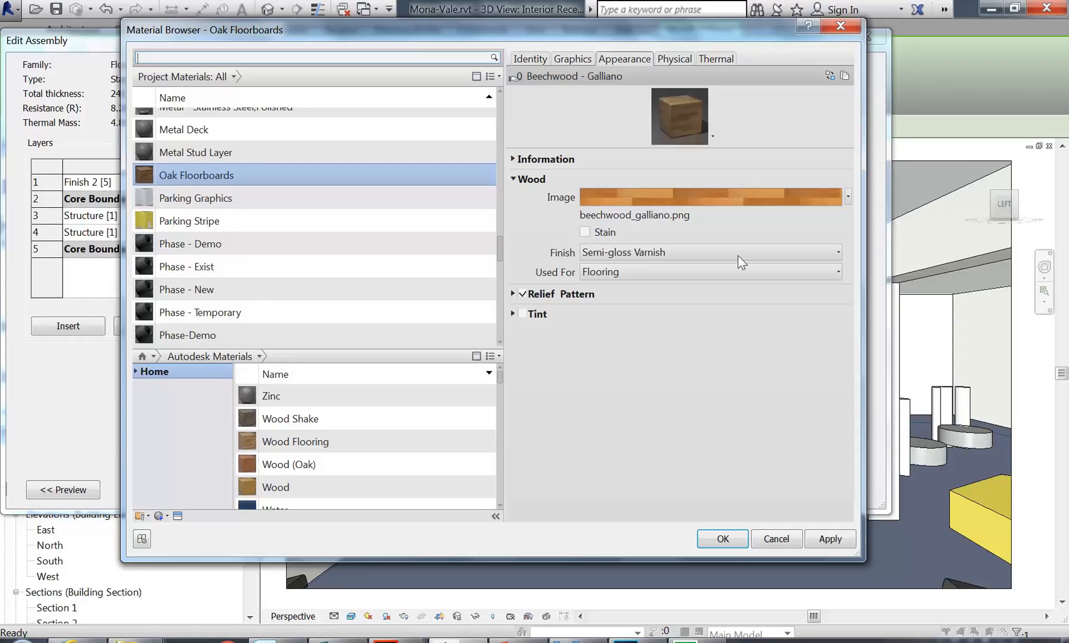
Step: Confirm Beechwood - Galliano for Oak Floorboards and close the Material Browser, Edit Assembly and Type Properties
{"action": "mouse_move", "coordinate": [627, 208]}
{"action": "left_click", "coordinate": [723, 538]}
{"action": "left_click", "coordinate": [657, 490]}
{"action": "left_click", "coordinate": [670, 493]}
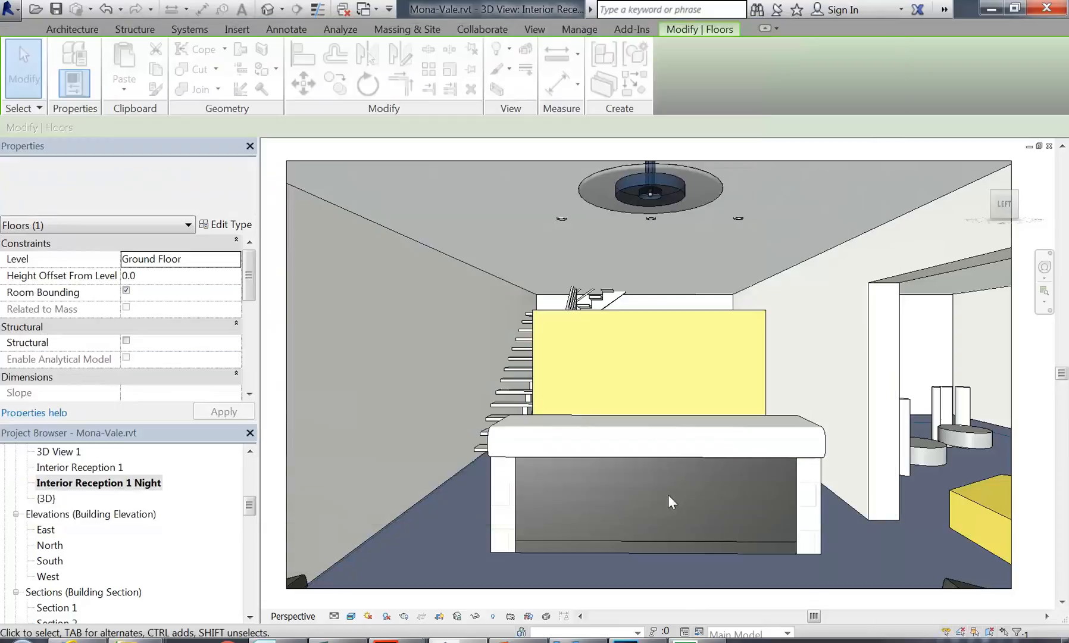
Step: Deselect the floor to reveal its wood finish and show the Rendering dialog
{"action": "key", "text": "Escape"}
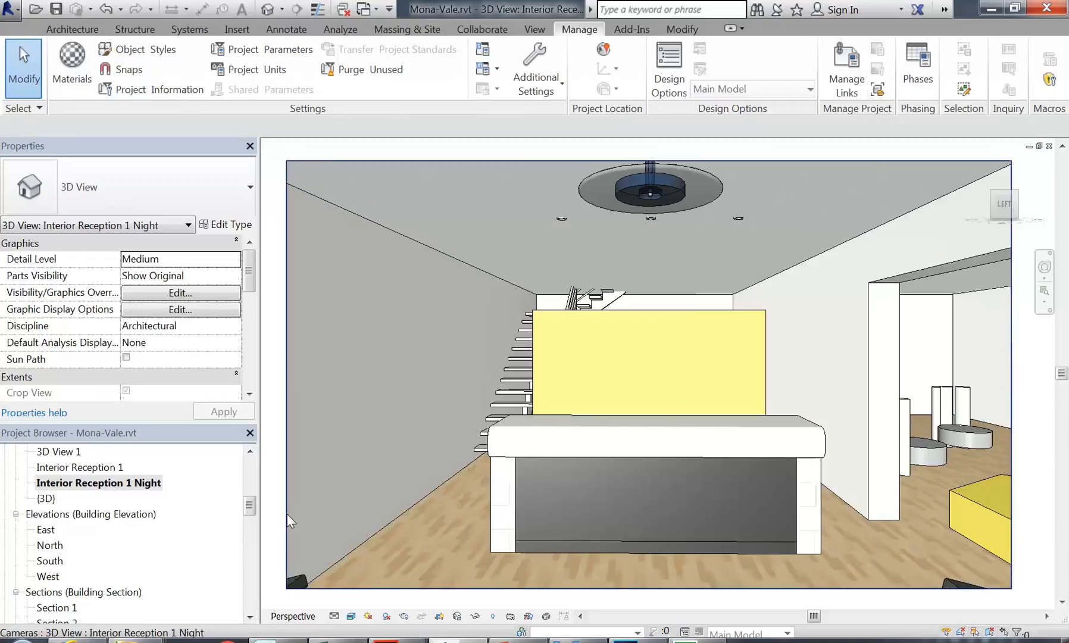
{"action": "left_click", "coordinate": [404, 616]}
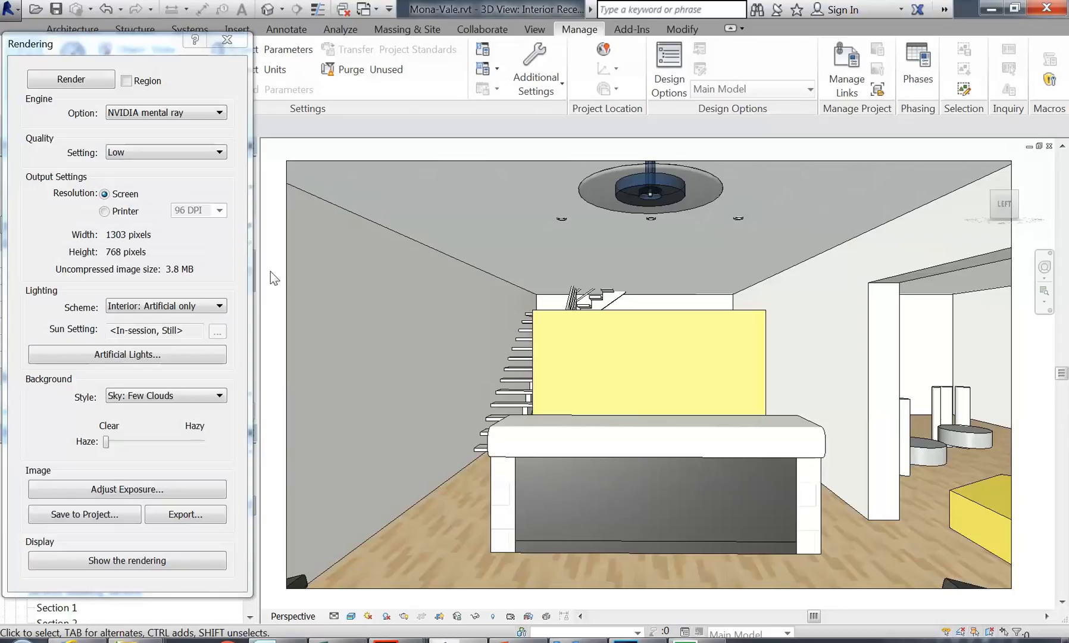
Step: Render the Interior Reception view with mental ray, then re-render at High quality
{"action": "left_click", "coordinate": [74, 84]}
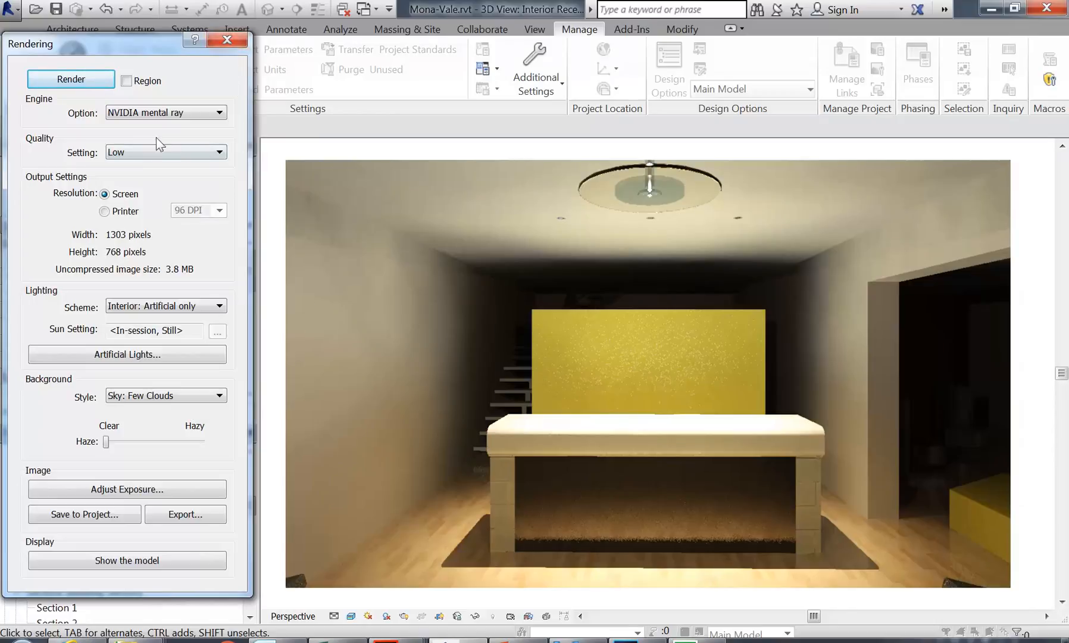
{"action": "left_click", "coordinate": [176, 152]}
{"action": "left_click", "coordinate": [138, 200]}
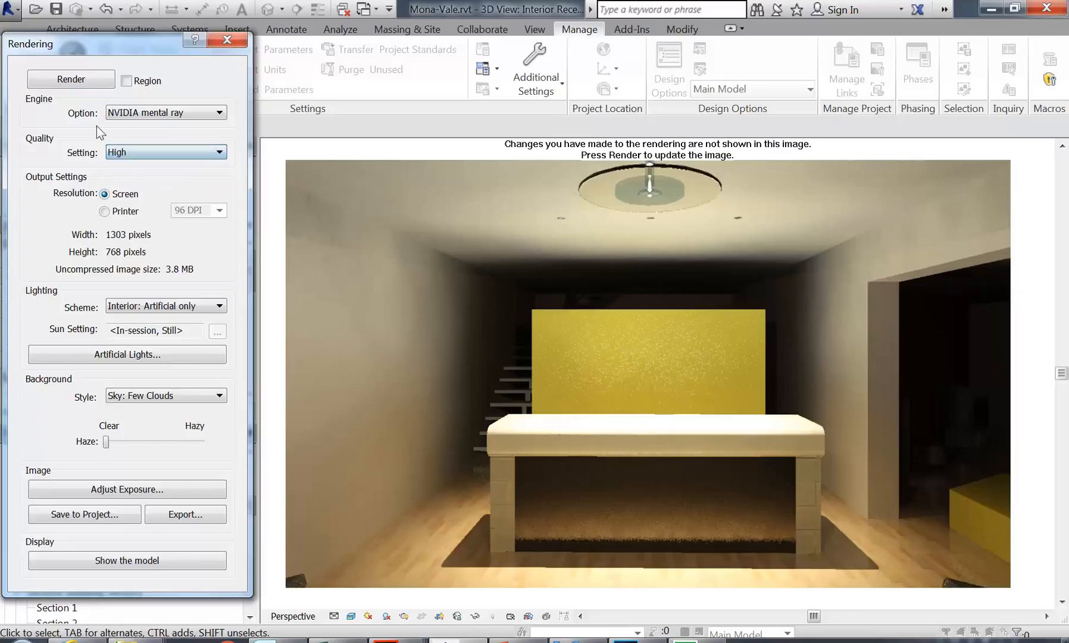
{"action": "left_click", "coordinate": [72, 79]}
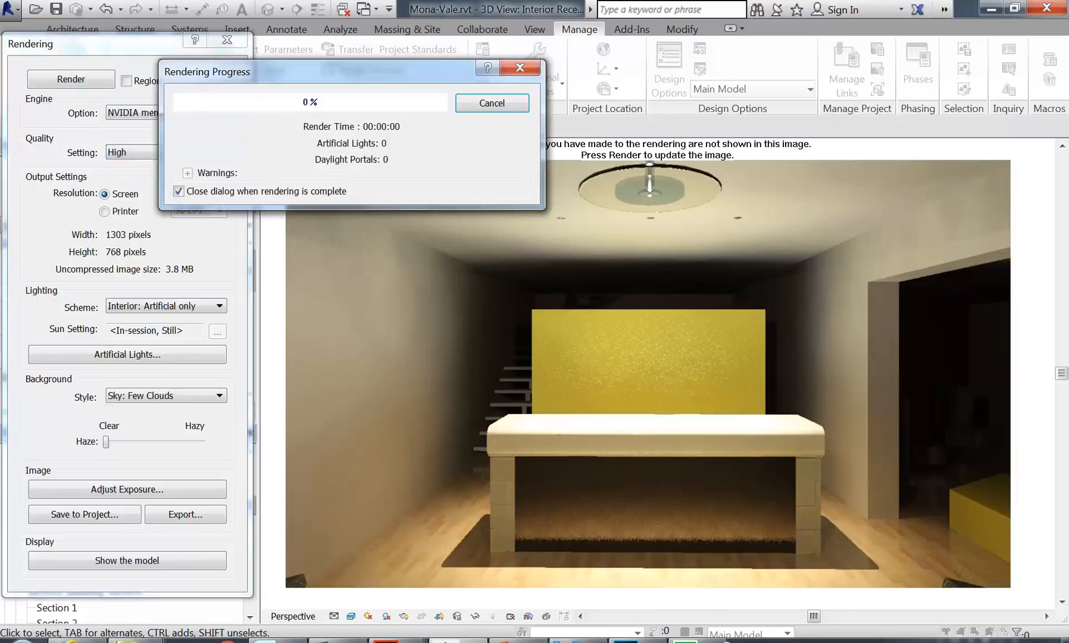